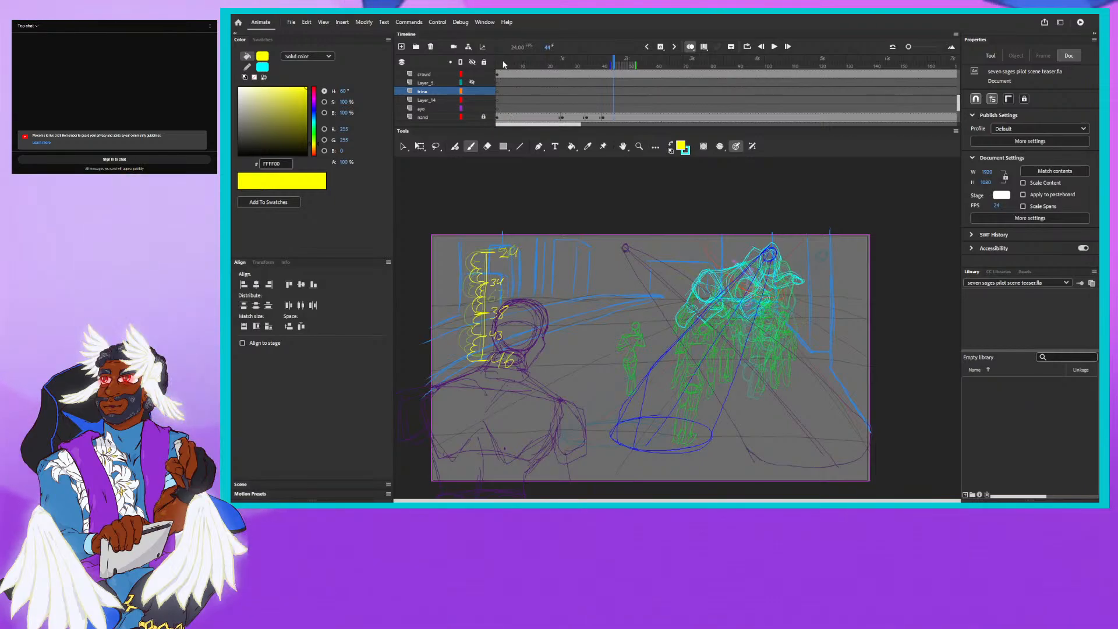
Play back the teaser from the crowd shot, and replay the rooftop fight shot starting around frame 198.
key(Return)
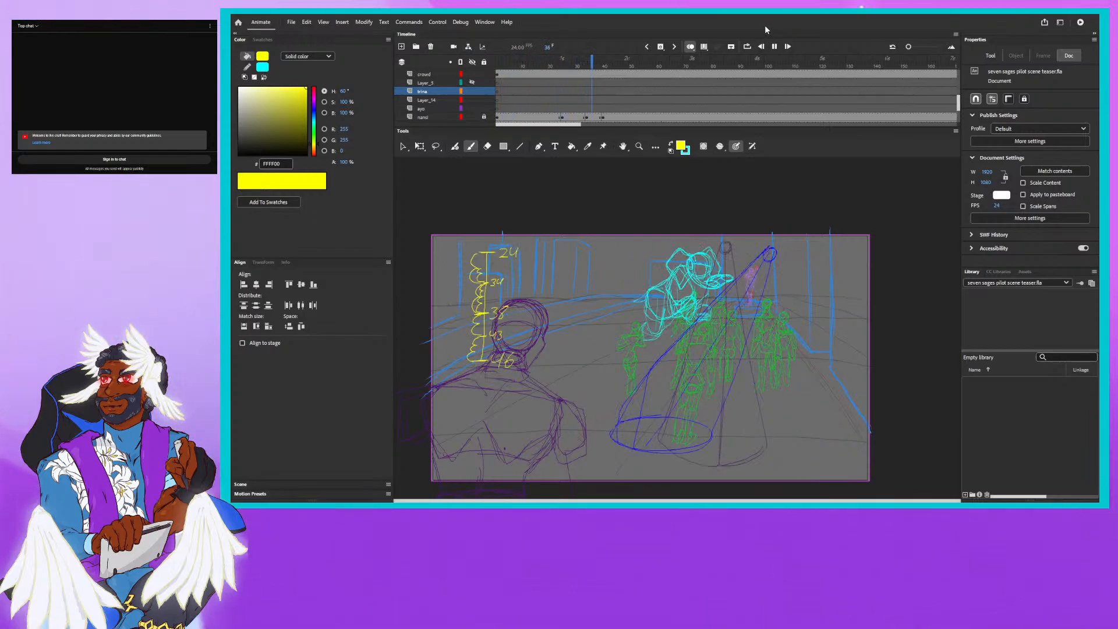
key(Return)
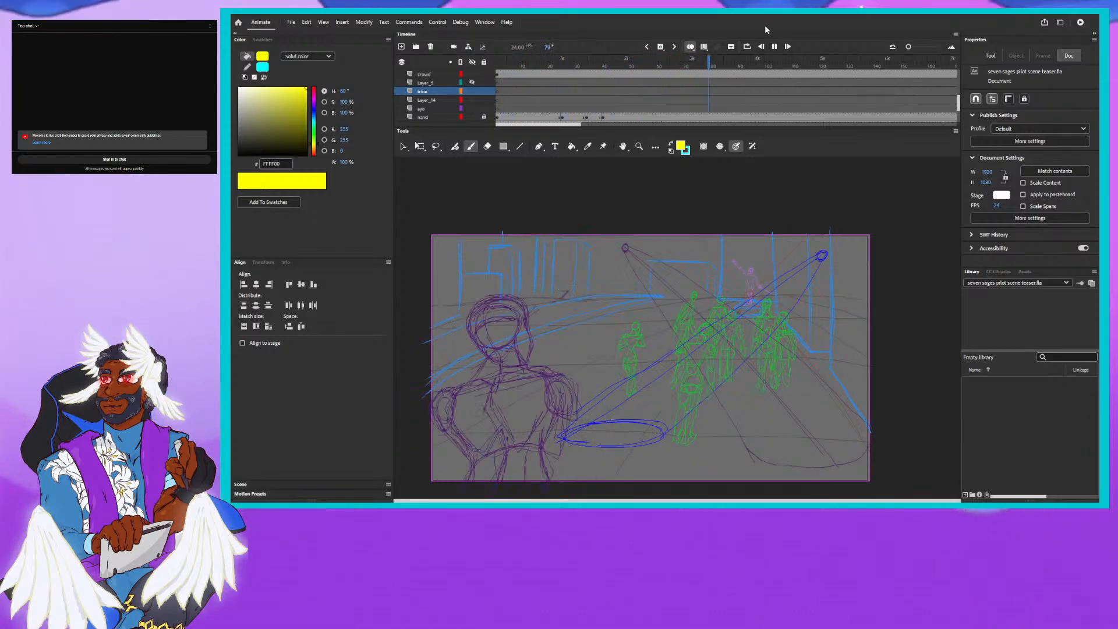
click(567, 122)
drag(569, 124, 626, 124)
drag(686, 62, 720, 62)
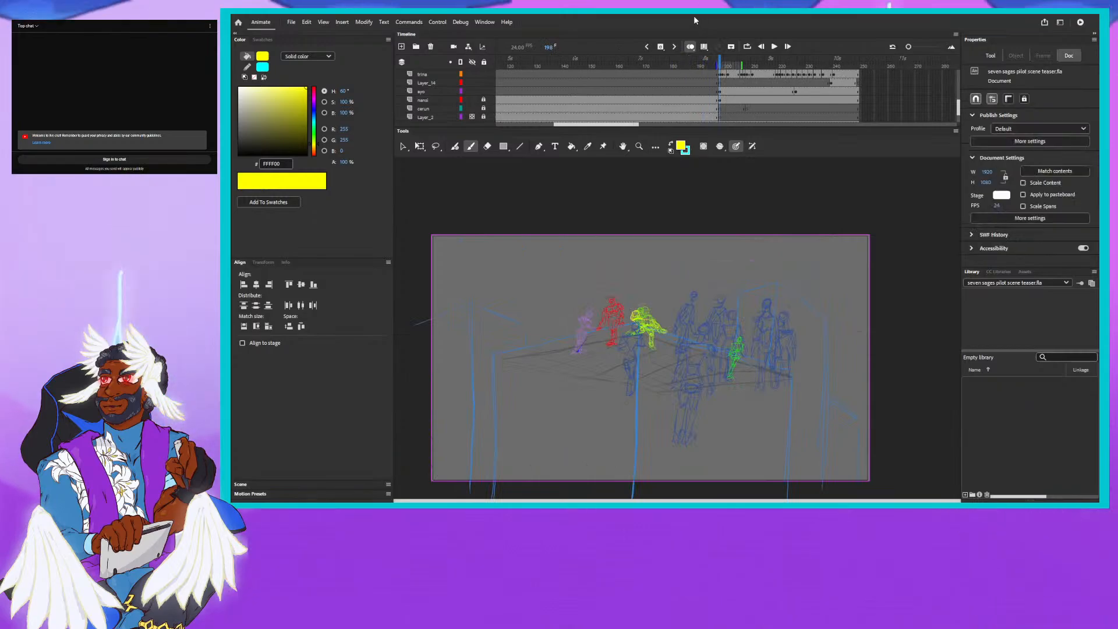
click(773, 47)
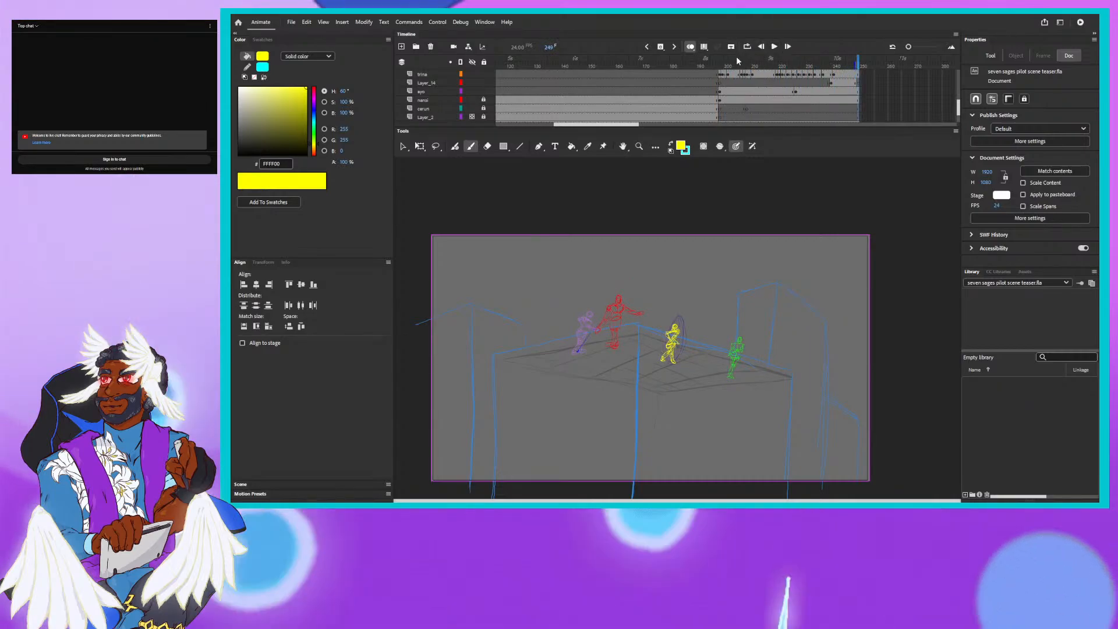
drag(738, 59, 715, 61)
key(Return)
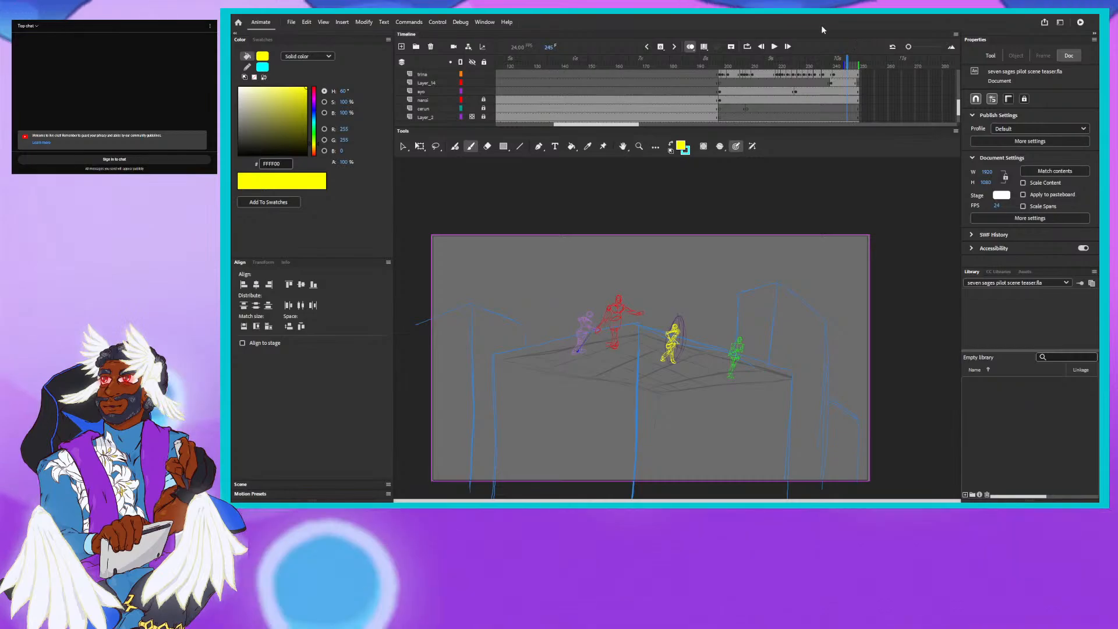
Sample the purple of the portal outline around the yellow figure at frame 239 as the fill color.
click(832, 65)
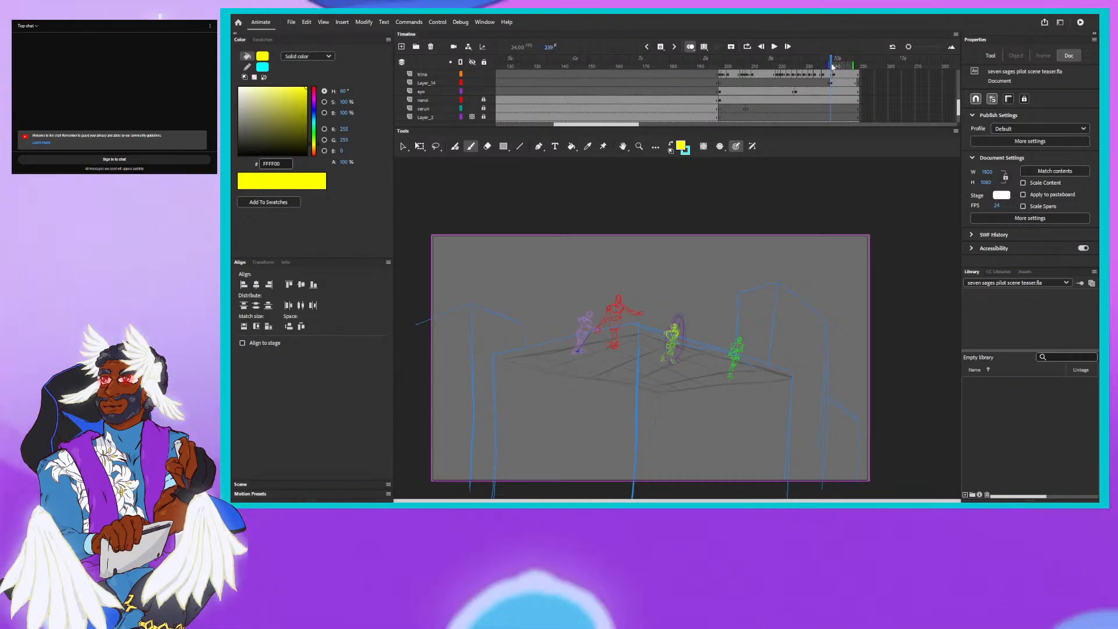
drag(959, 109, 960, 99)
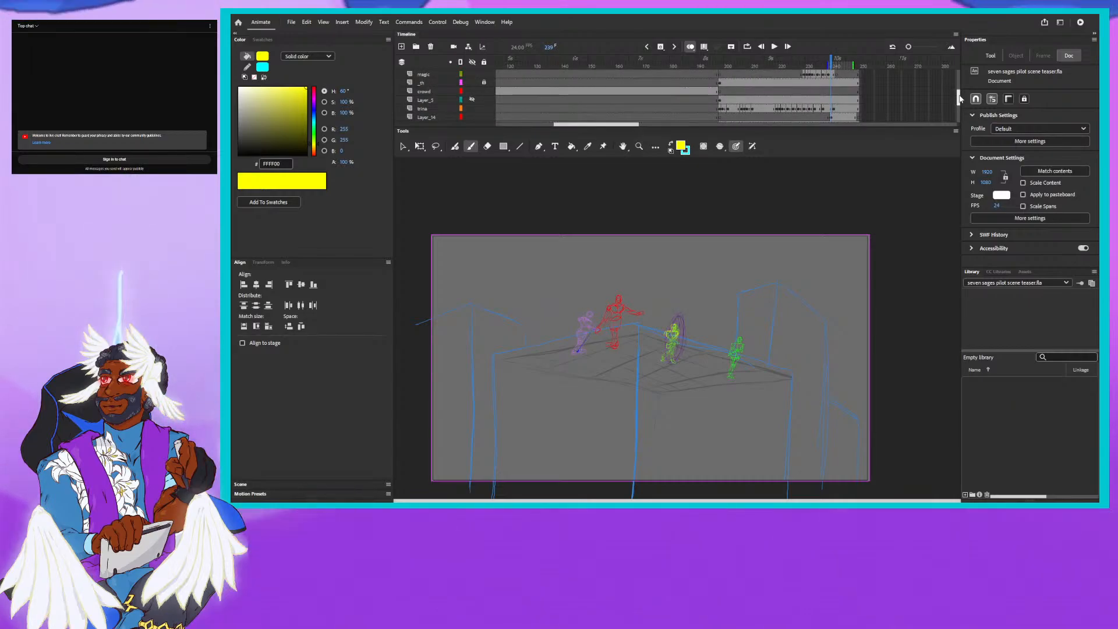
click(835, 63)
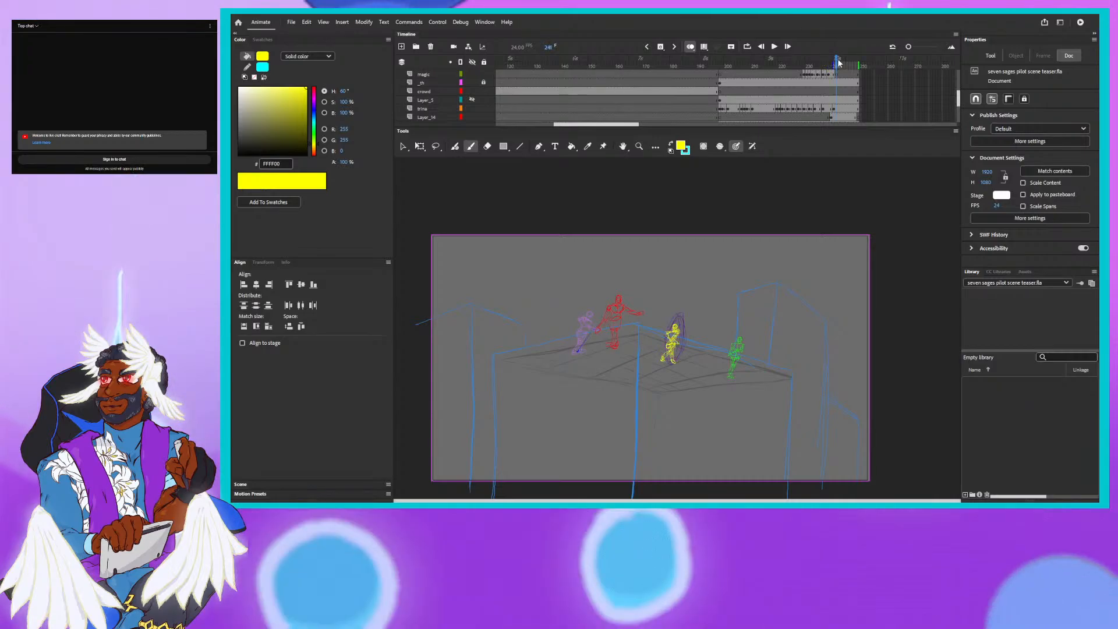
key(ctrl+=)
key(ctrl+=)
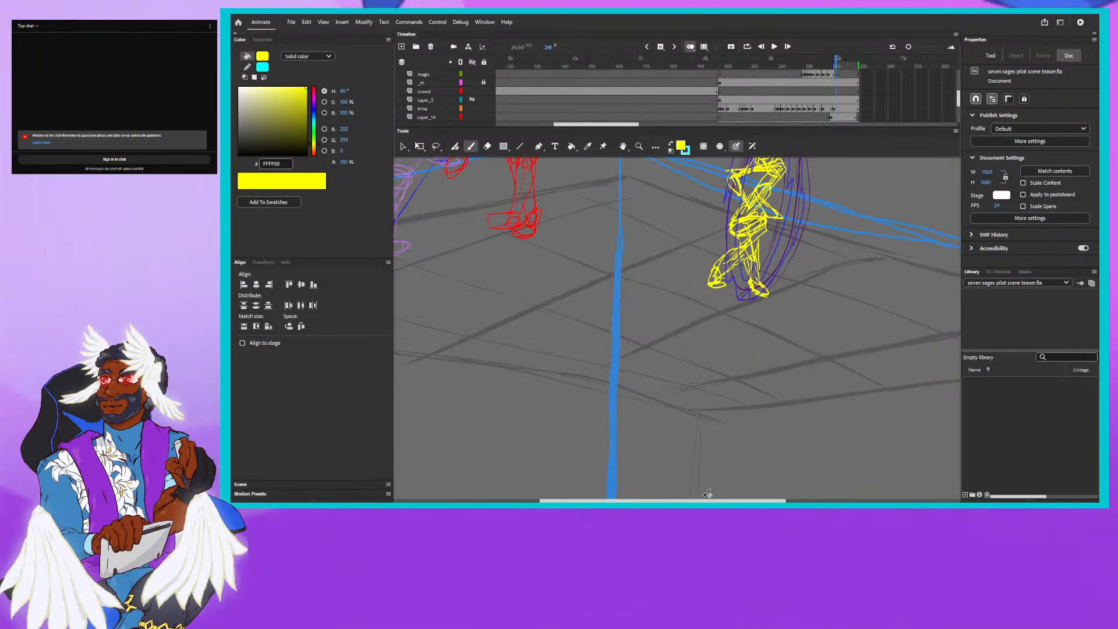
key(space)
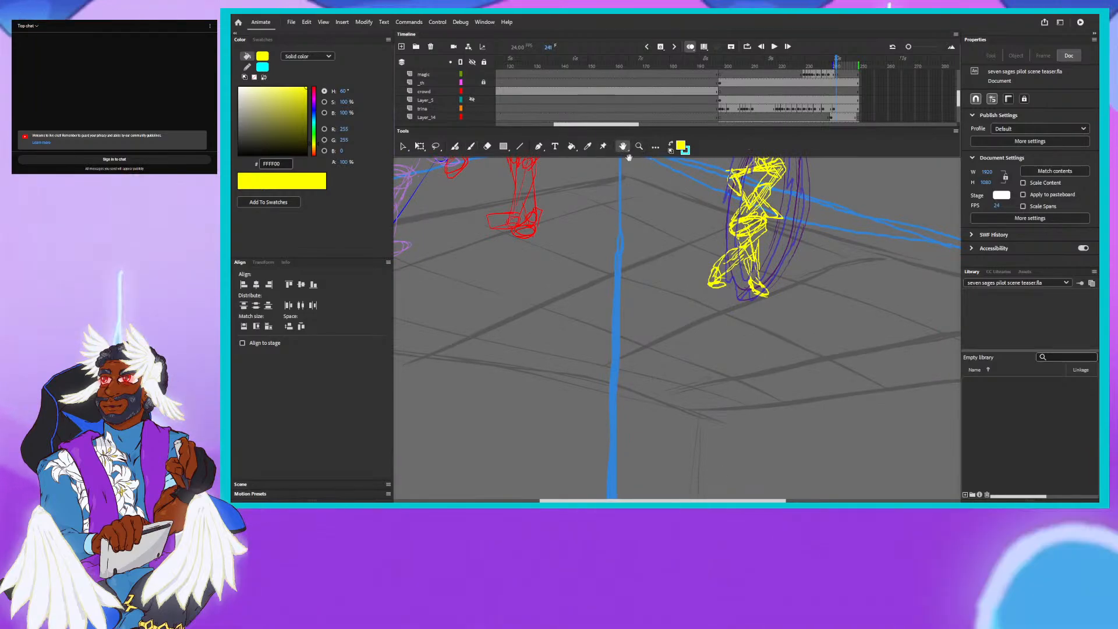
drag(681, 242, 602, 405)
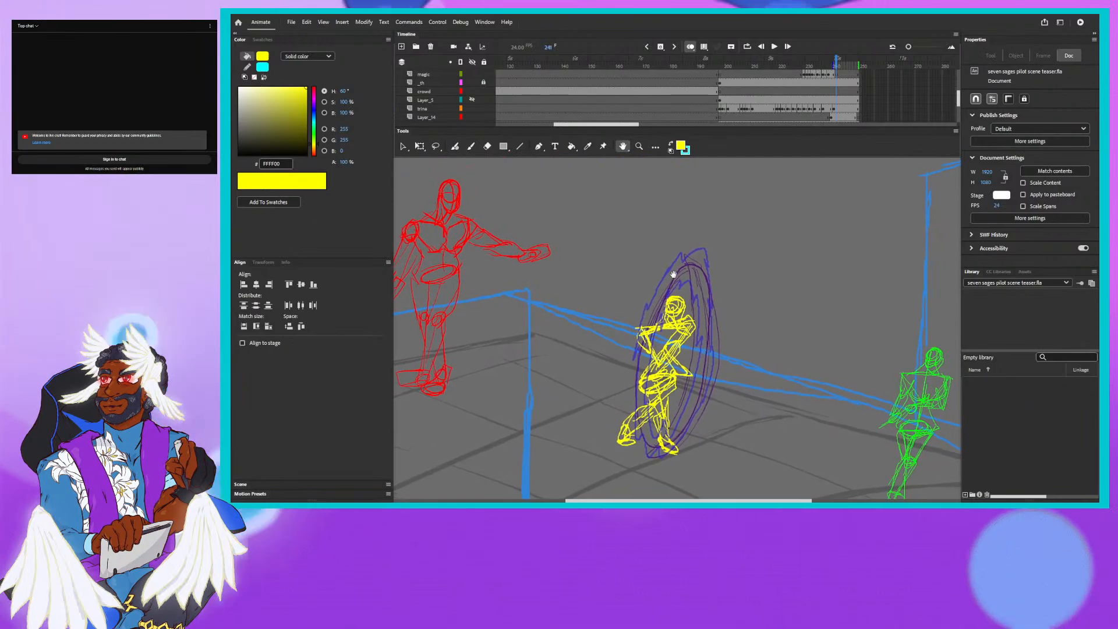
click(834, 71)
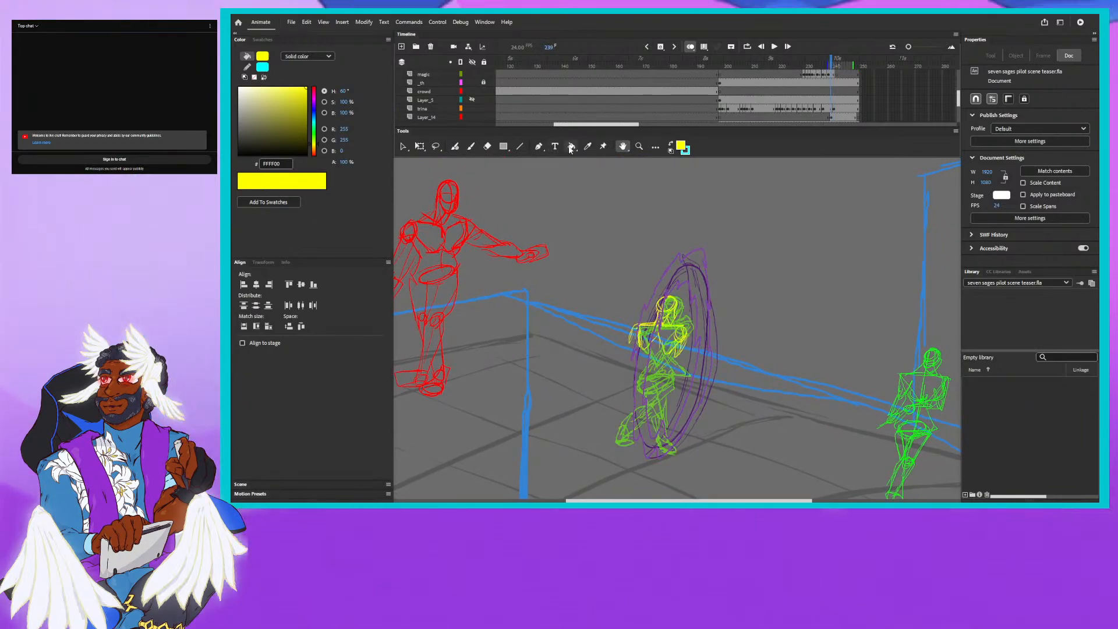
click(587, 147)
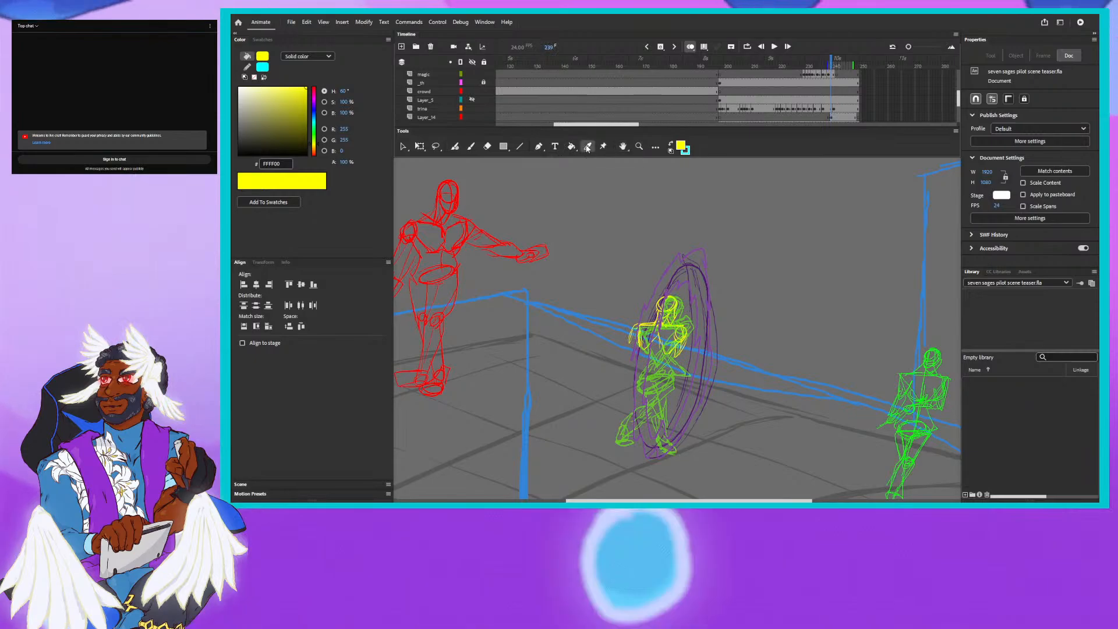
click(678, 261)
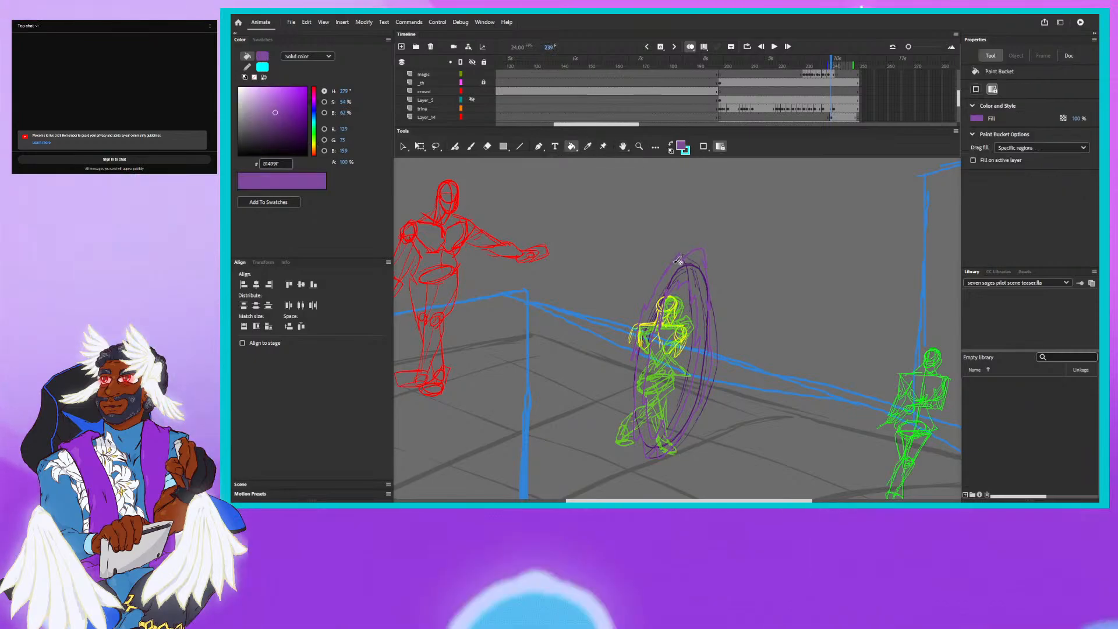
Sketch the jagged purple portal outline around the yellow figure with the Classic Brush at frame 241 of the magic layer.
click(836, 61)
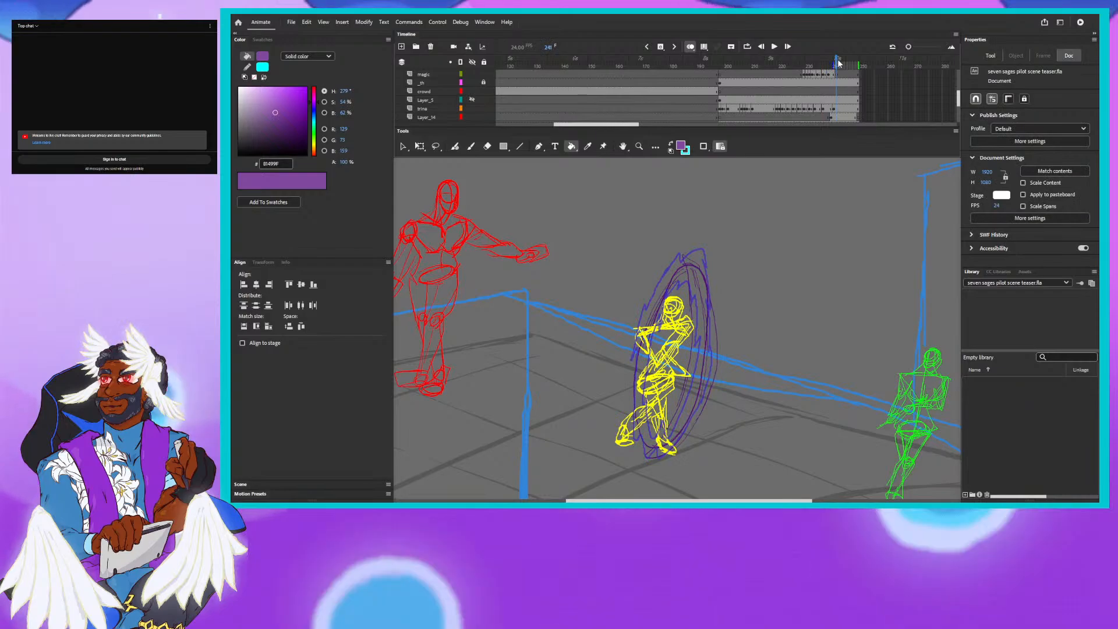
click(458, 145)
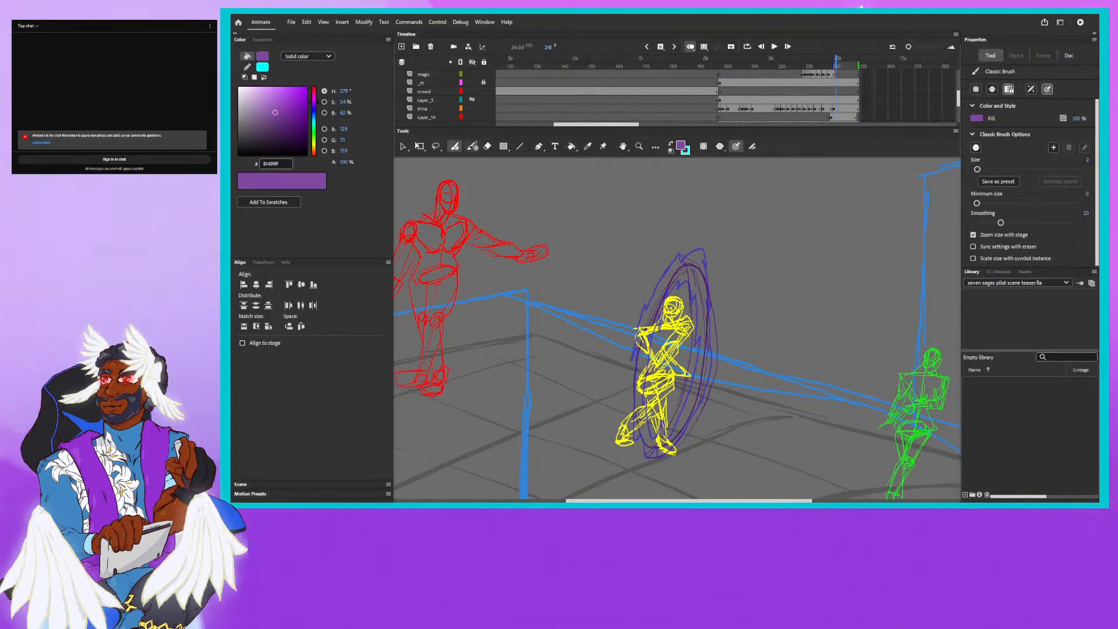
click(470, 147)
click(837, 75)
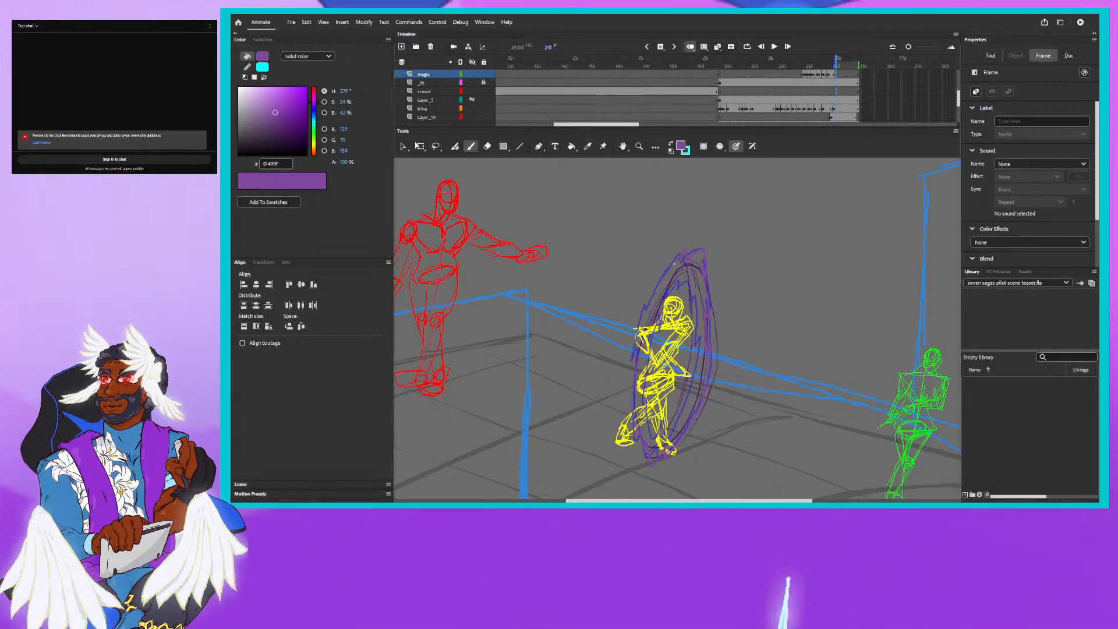
drag(644, 302, 634, 360)
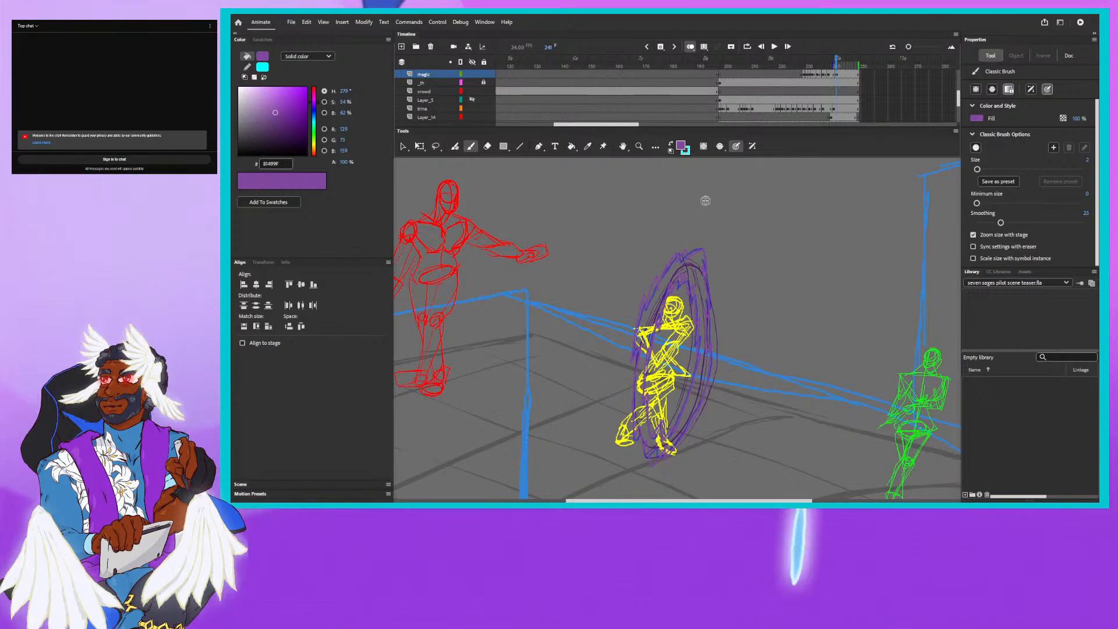
Examine the spell and portal animation frame by frame between about frames 231 and 244.
click(832, 65)
key(period)
key(period)
key(period)
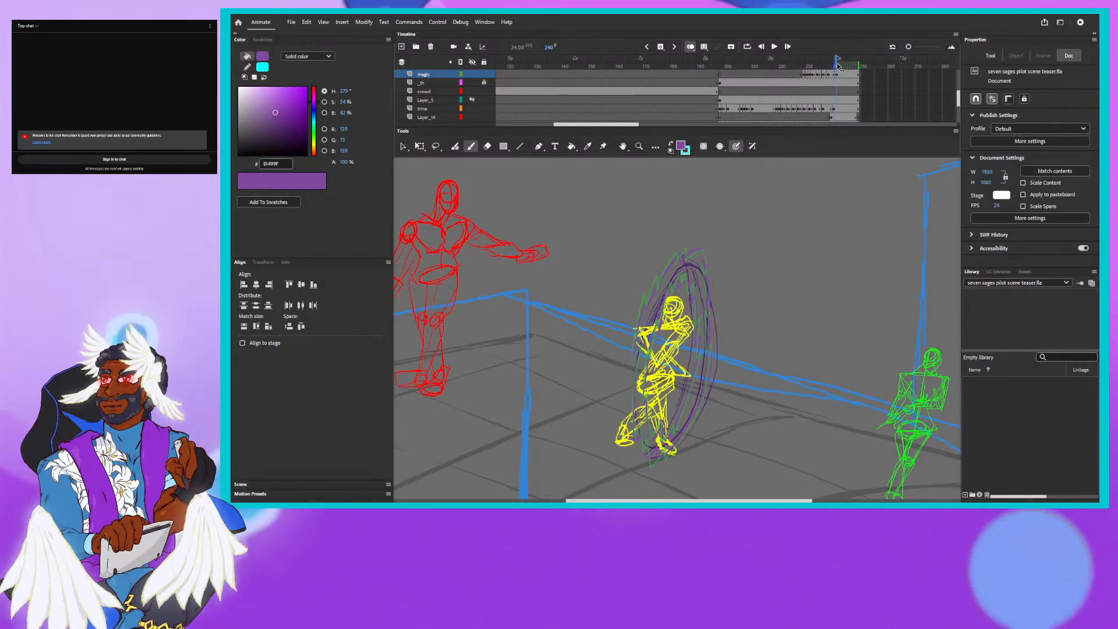
key(comma)
key(comma)
key(comma)
key(comma)
key(comma)
key(comma)
key(comma)
key(comma)
key(comma)
key(comma)
key(comma)
key(comma)
key(comma)
key(comma)
key(comma)
key(comma)
key(comma)
key(comma)
key(comma)
key(comma)
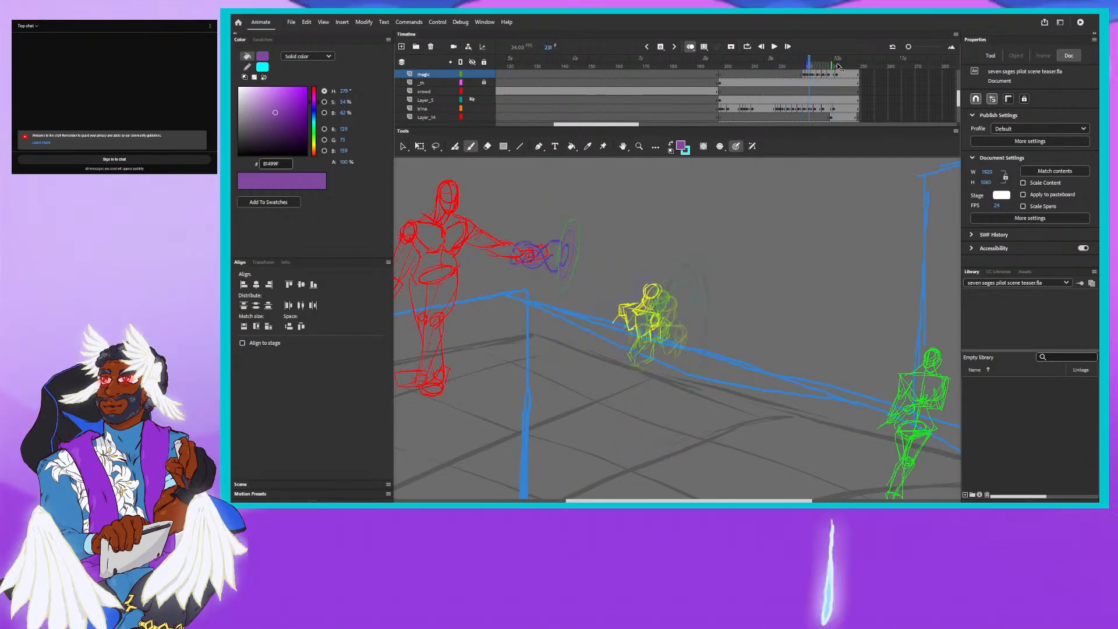
key(period)
key(period)
key(period)
key(period)
key(period)
key(period)
key(period)
key(period)
key(period)
key(period)
key(period)
key(period)
key(period)
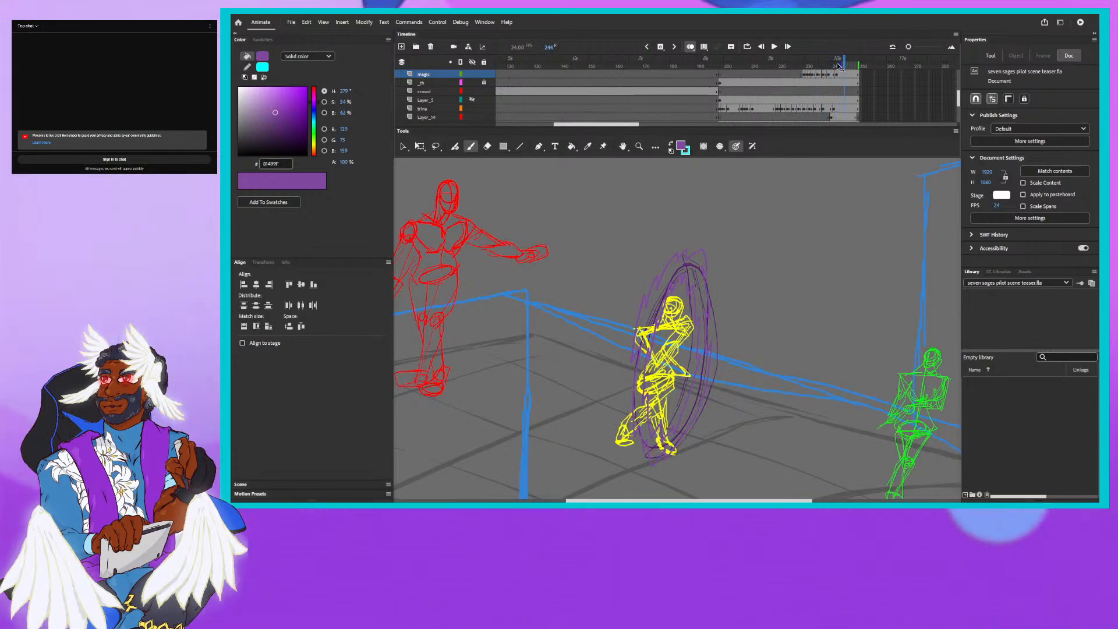
key(period)
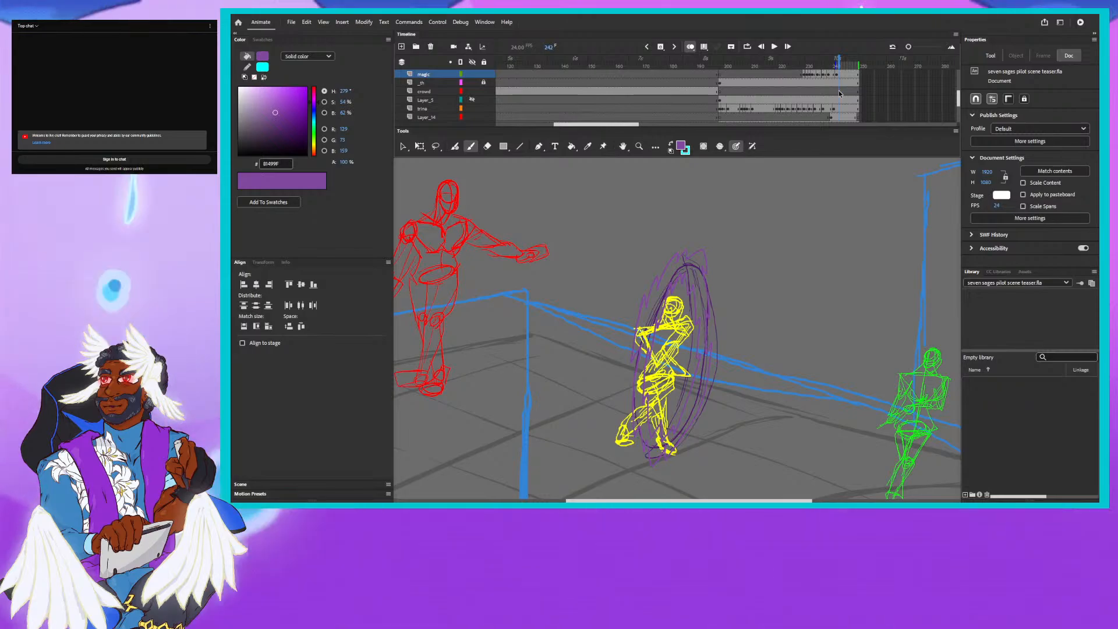
Sample the yellow of the figure inside the portal at frame 240 as the fill color.
click(670, 143)
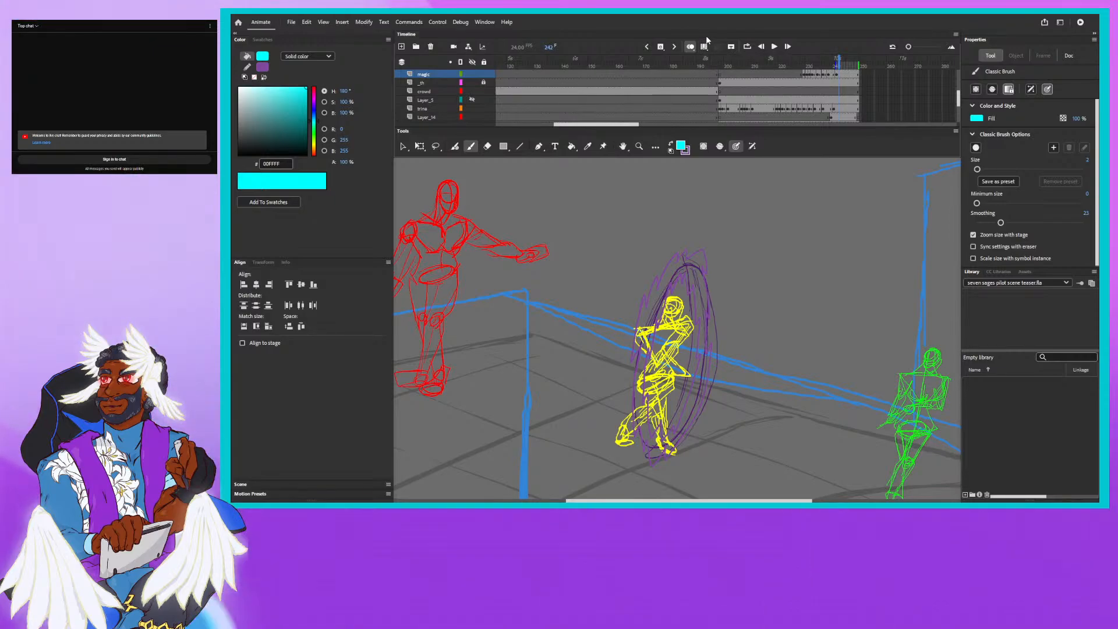
click(837, 63)
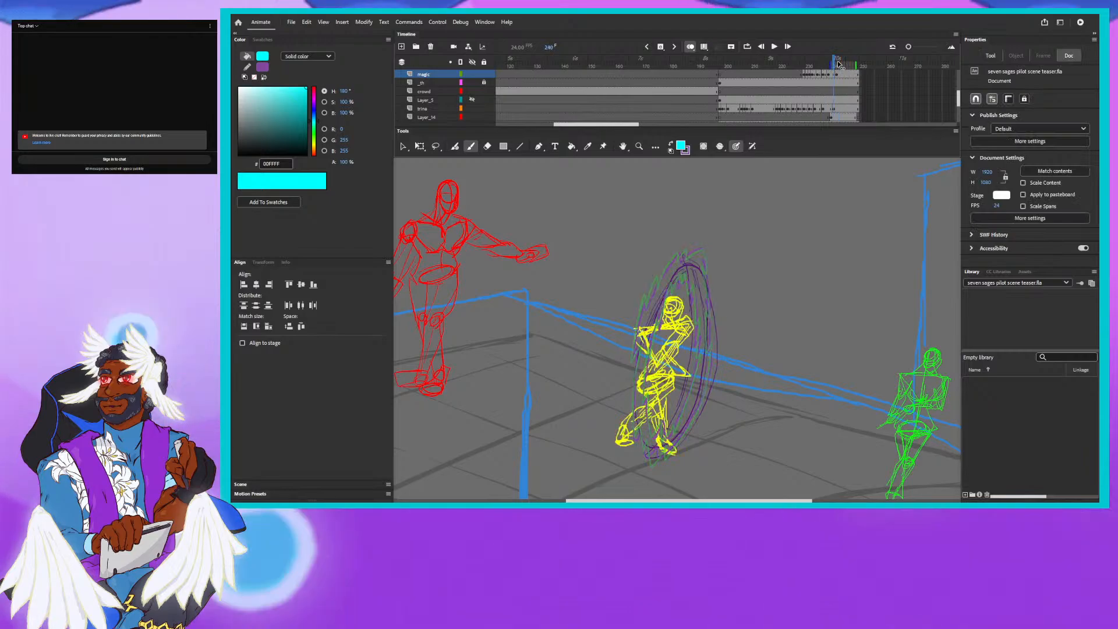
click(588, 148)
click(685, 319)
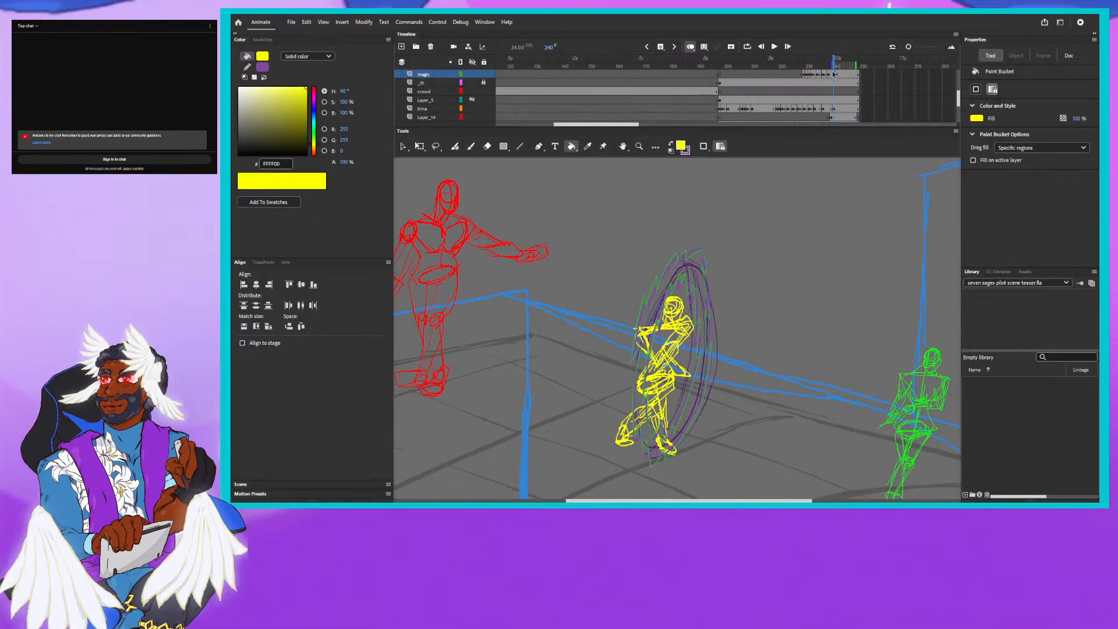
Insert a blank keyframe at frame 244 on the yellow figure's layer.
click(841, 103)
key(F5)
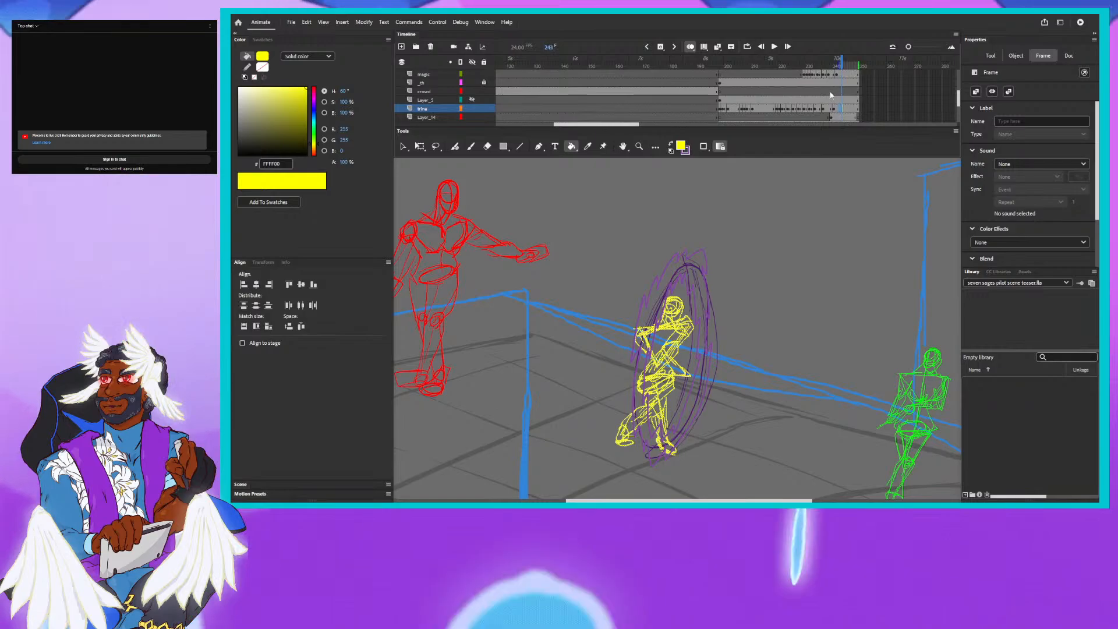
click(842, 106)
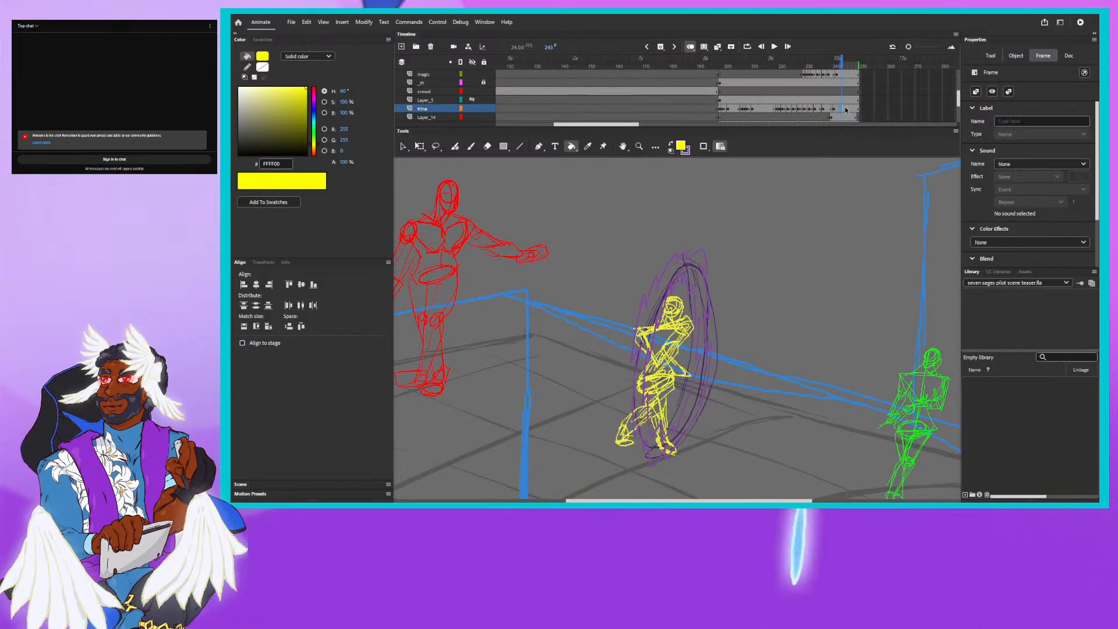
drag(845, 64, 846, 64)
click(661, 48)
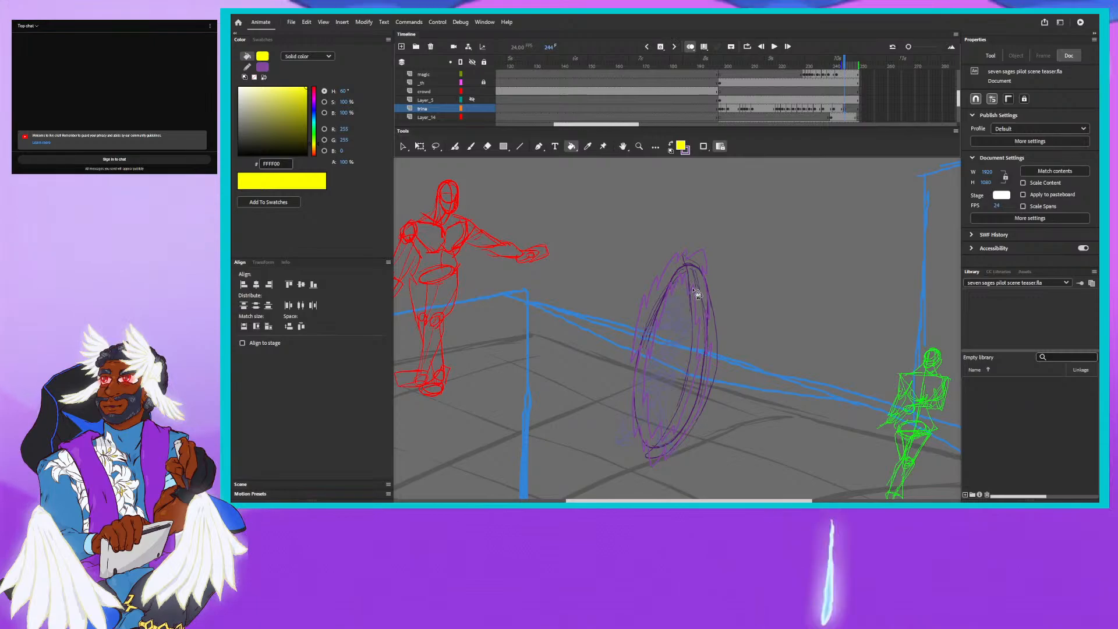
Sketch a smaller yellow figure's head, torso line and arm inside the portal at frame 244 with the Classic Brush.
click(456, 147)
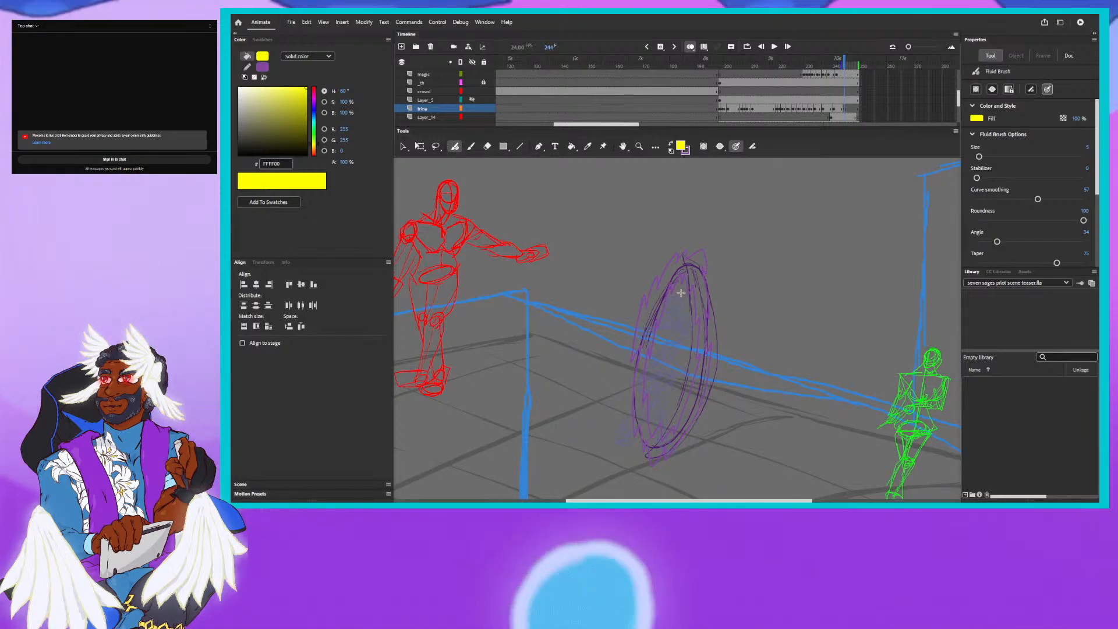
drag(680, 293, 682, 307)
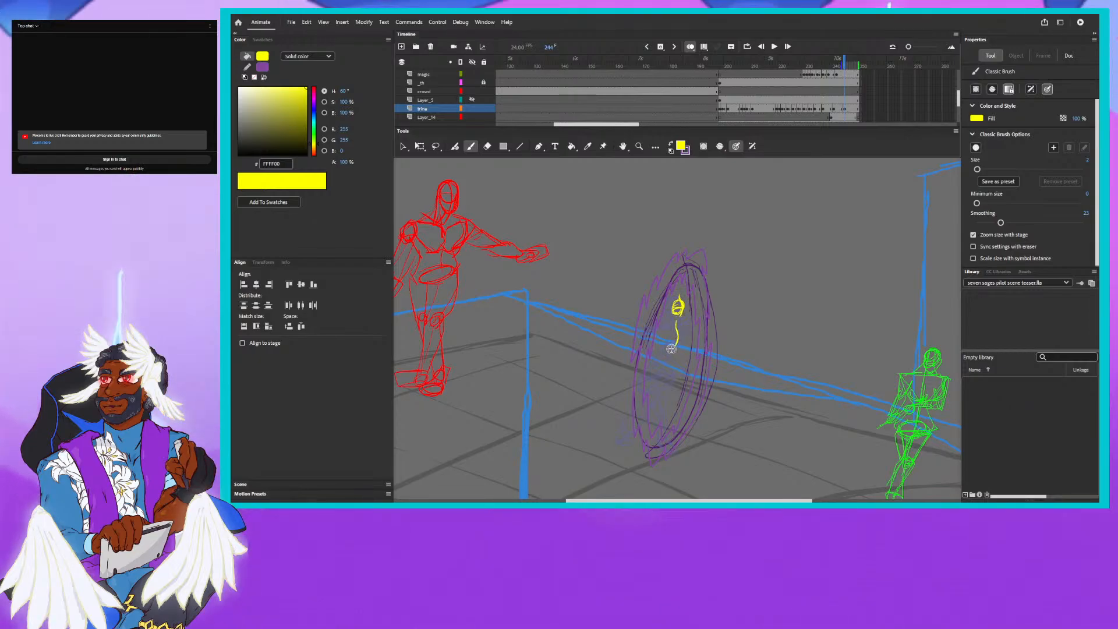
drag(675, 333, 674, 347)
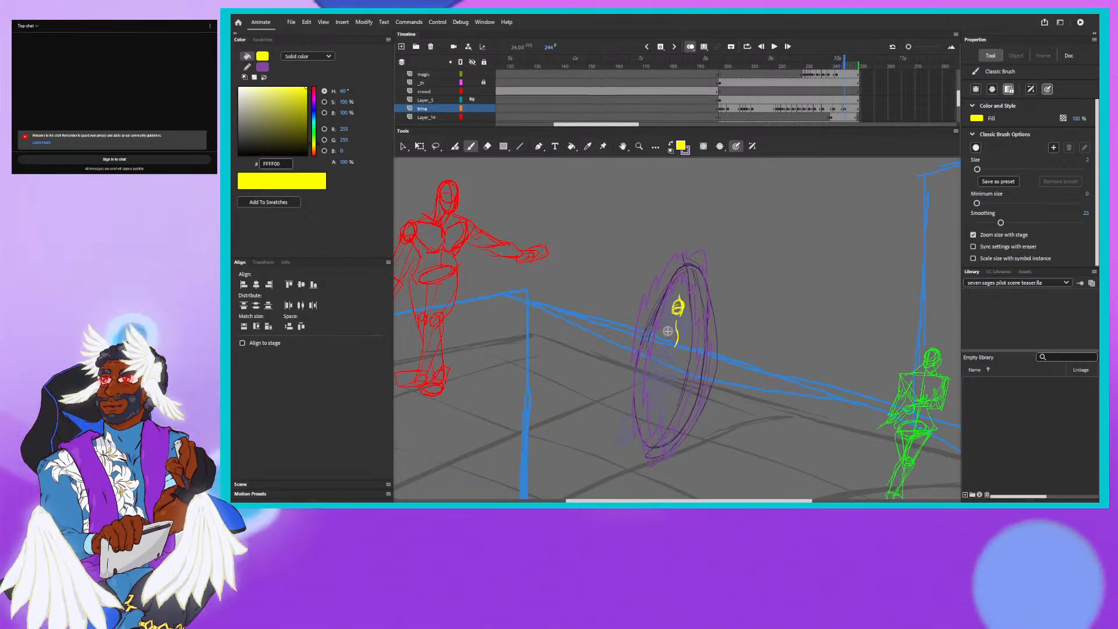
drag(666, 343, 666, 351)
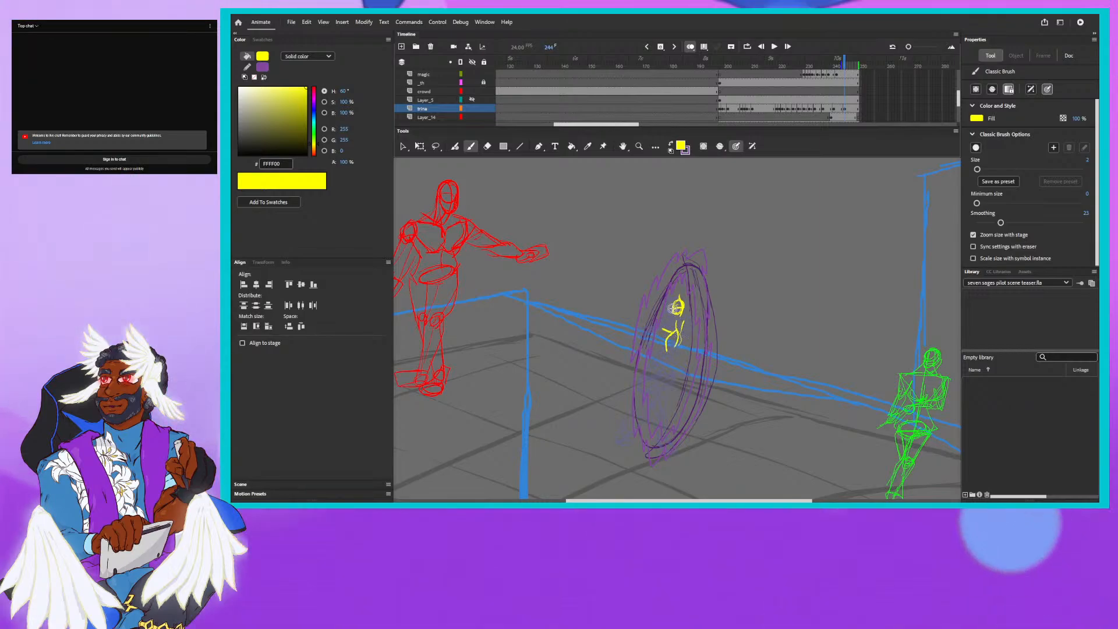
Add an empty keyframe at frame 246 on the yellow figure's layer.
drag(843, 61, 846, 62)
key(period)
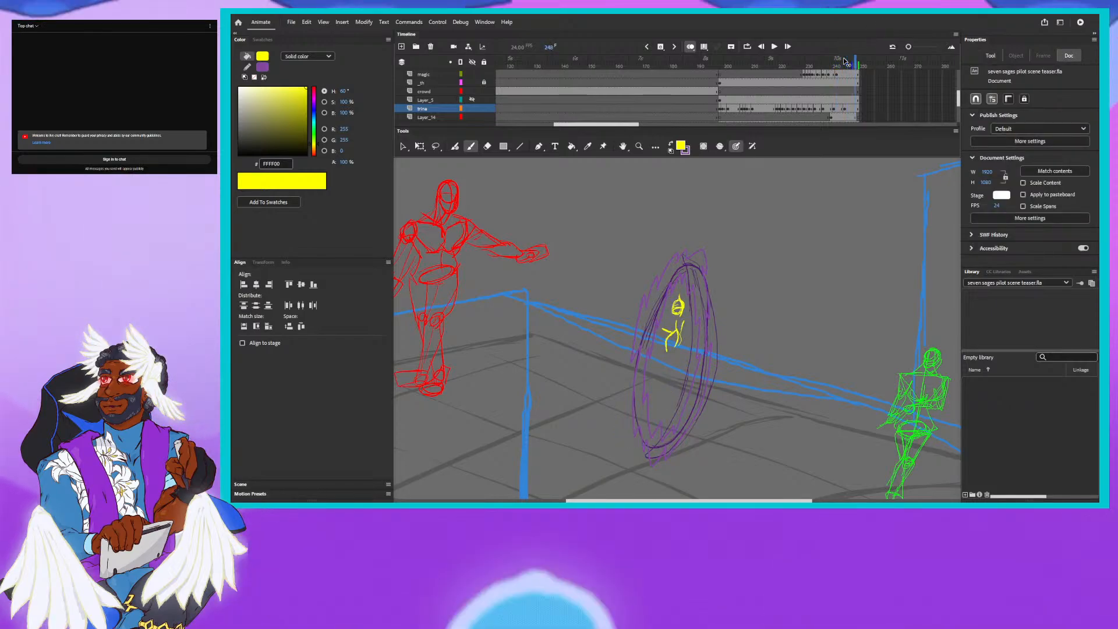
key(comma)
key(comma)
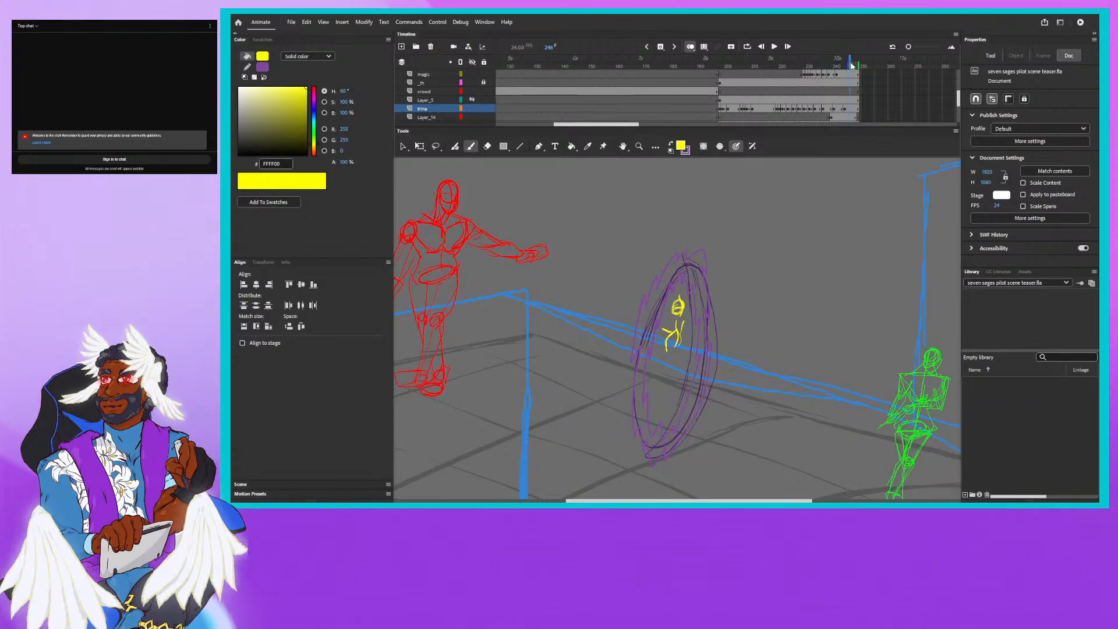
click(660, 47)
key(Delete)
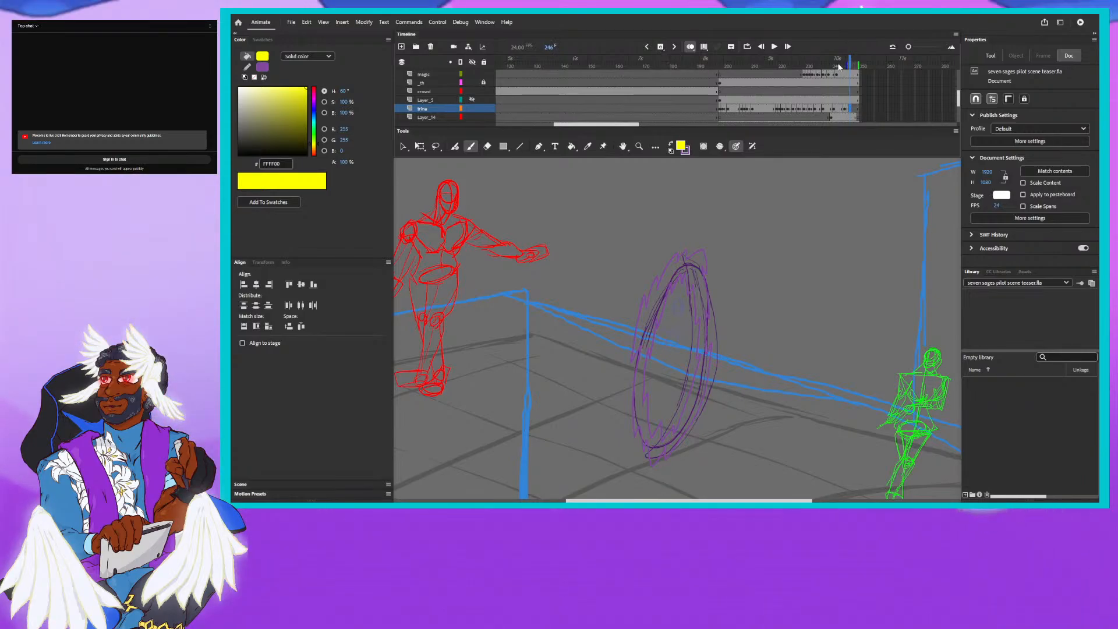
Play back the portal sequence and scrub to the yellow figure inside the portal to check its exit.
mouse_move(850, 66)
mouse_down()
mouse_move(825, 64)
mouse_move(853, 66)
mouse_up()
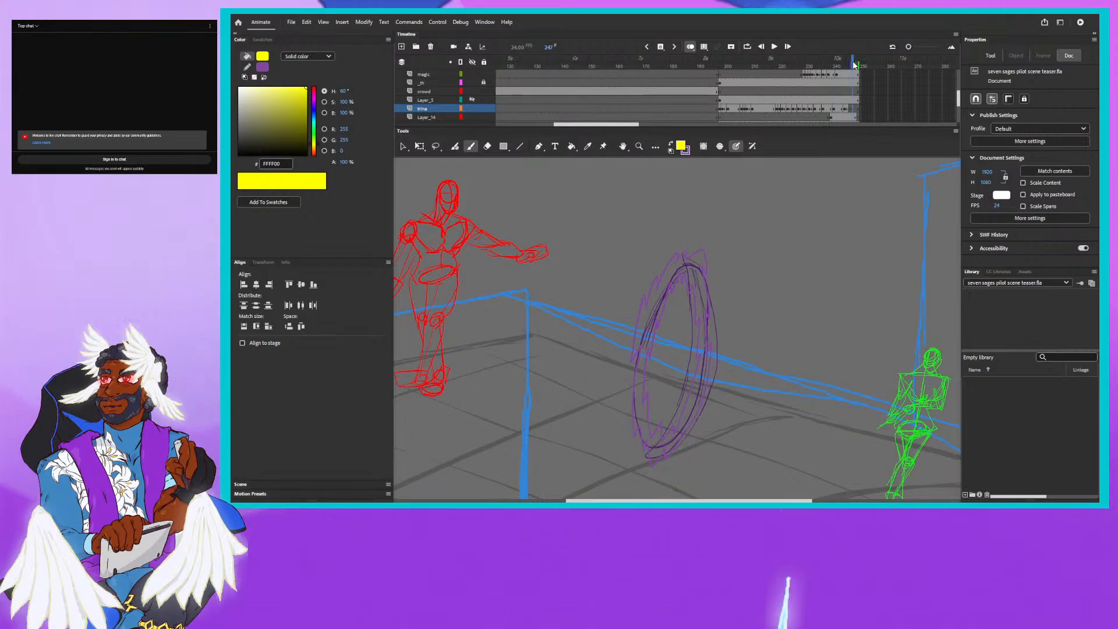
key(Return)
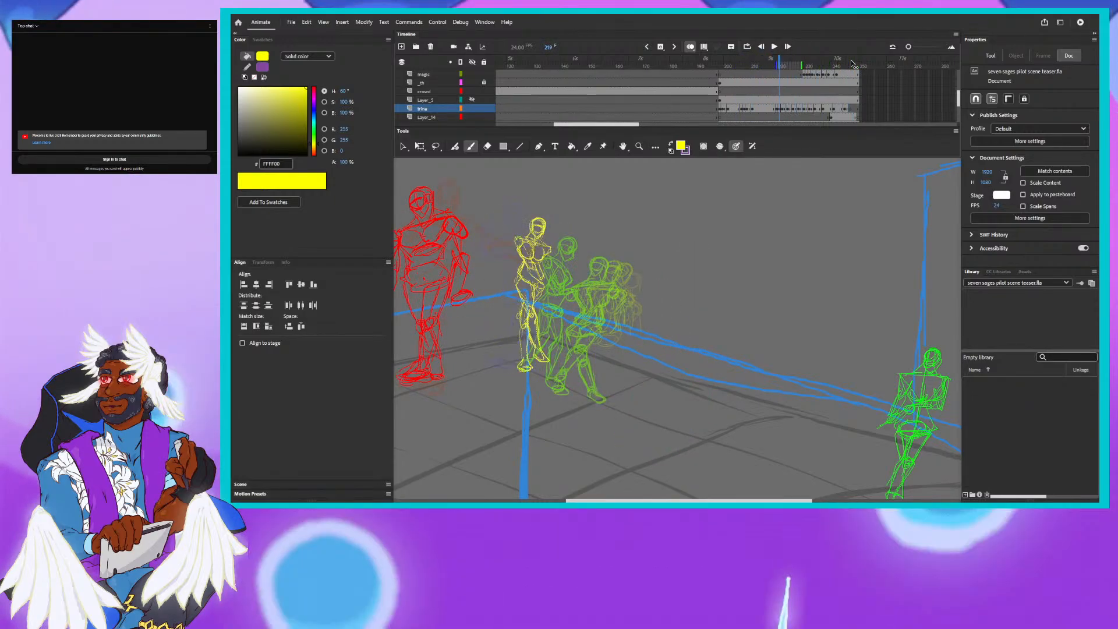
mouse_move(851, 63)
mouse_down()
mouse_move(821, 64)
mouse_move(838, 66)
mouse_up()
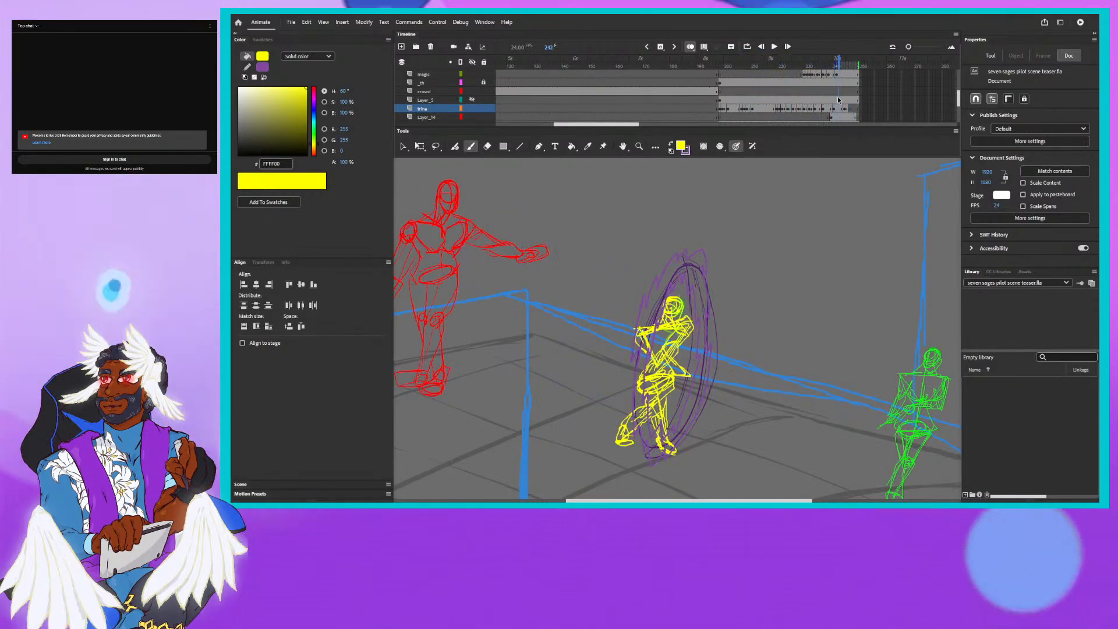
Examine the purple leaning figure and its layer, stepping through frames 211 to 218 to judge where its pose should change.
scroll(726, 502, left, 10)
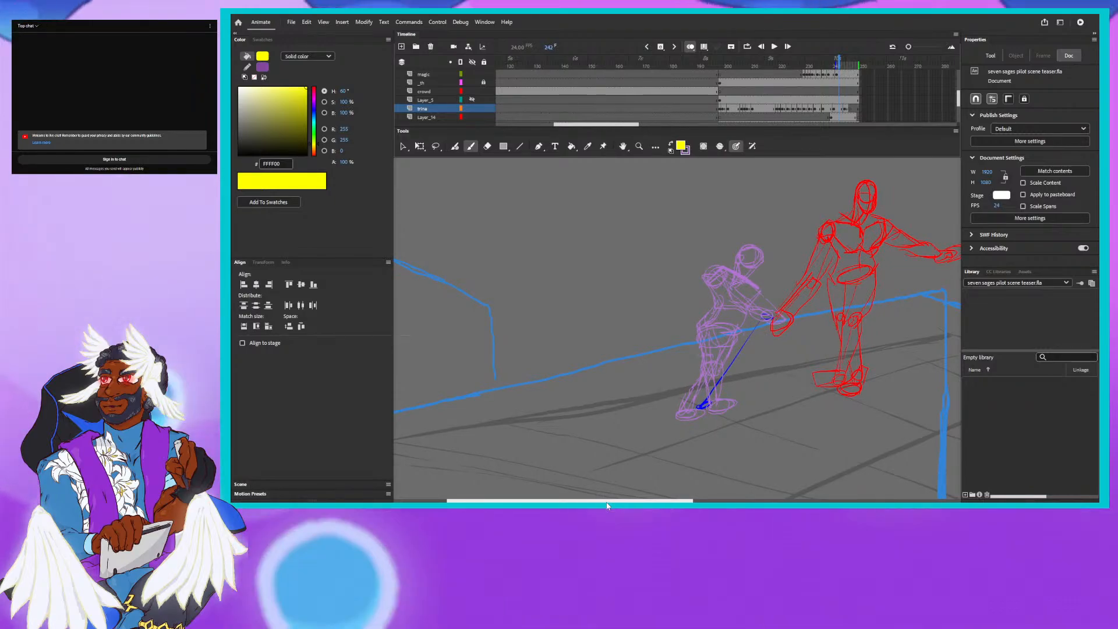
click(956, 93)
drag(959, 104, 960, 102)
scroll(959, 100, up, 5)
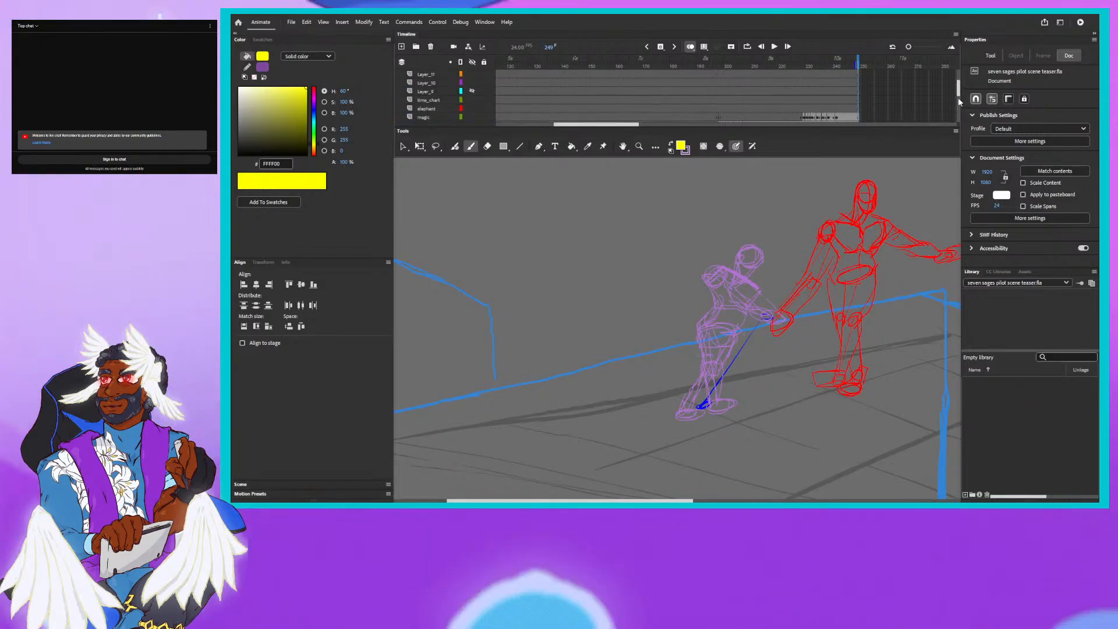
scroll(958, 99, down, 10)
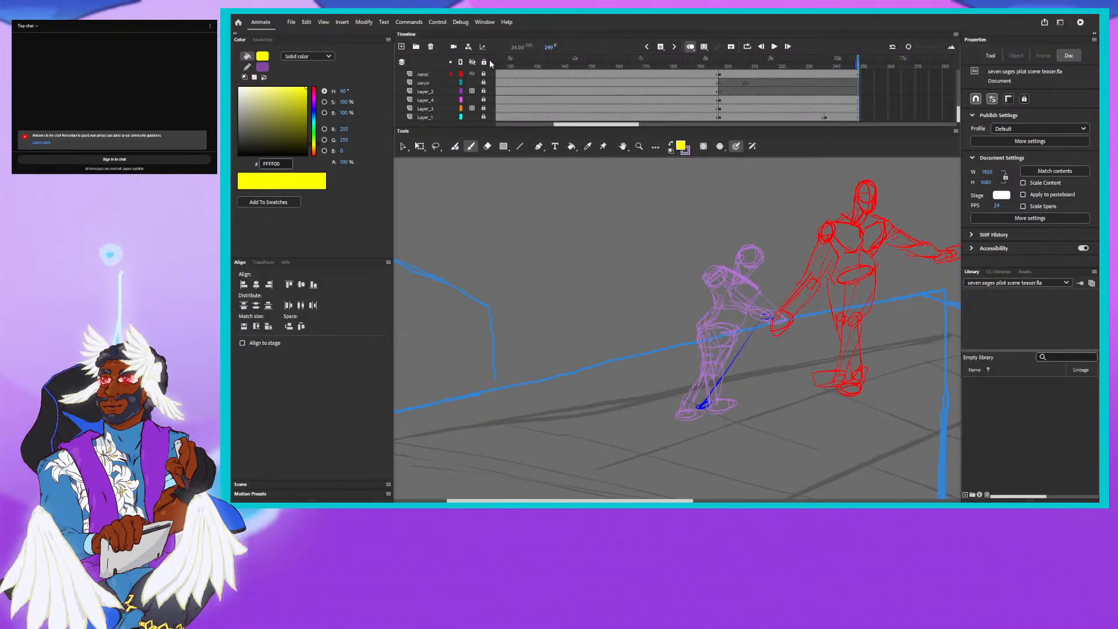
click(755, 60)
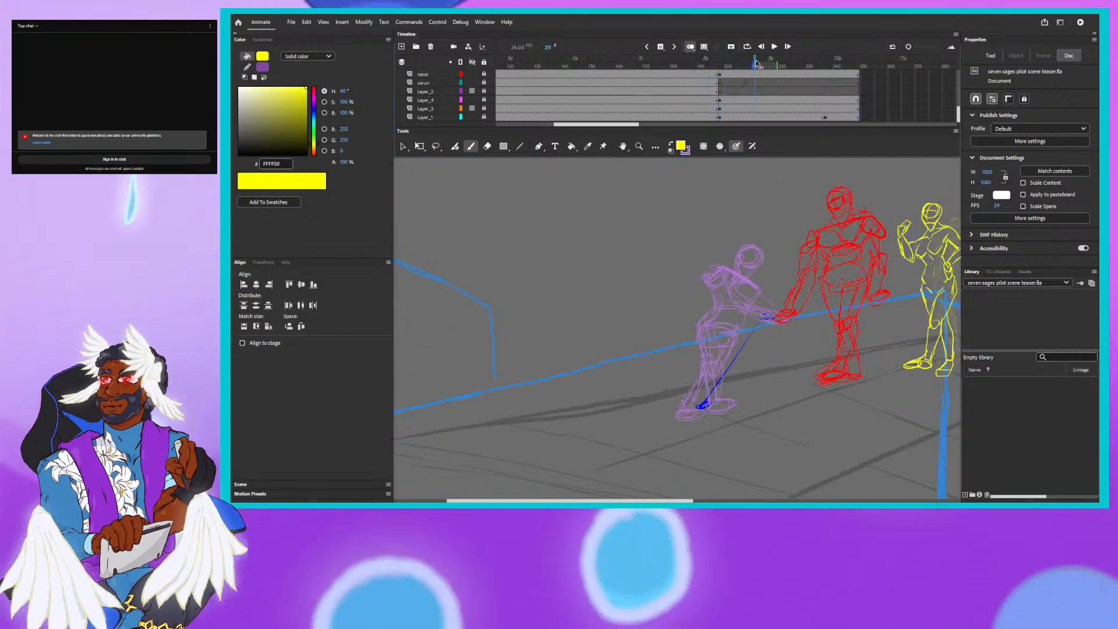
drag(755, 62, 757, 62)
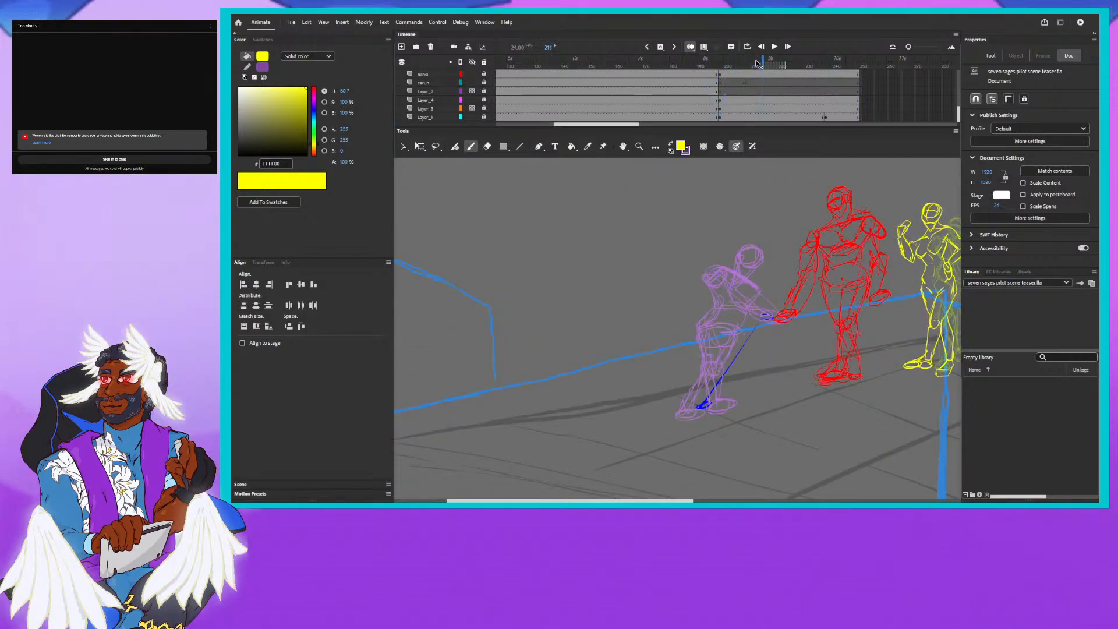
key(period)
key(period)
key(period)
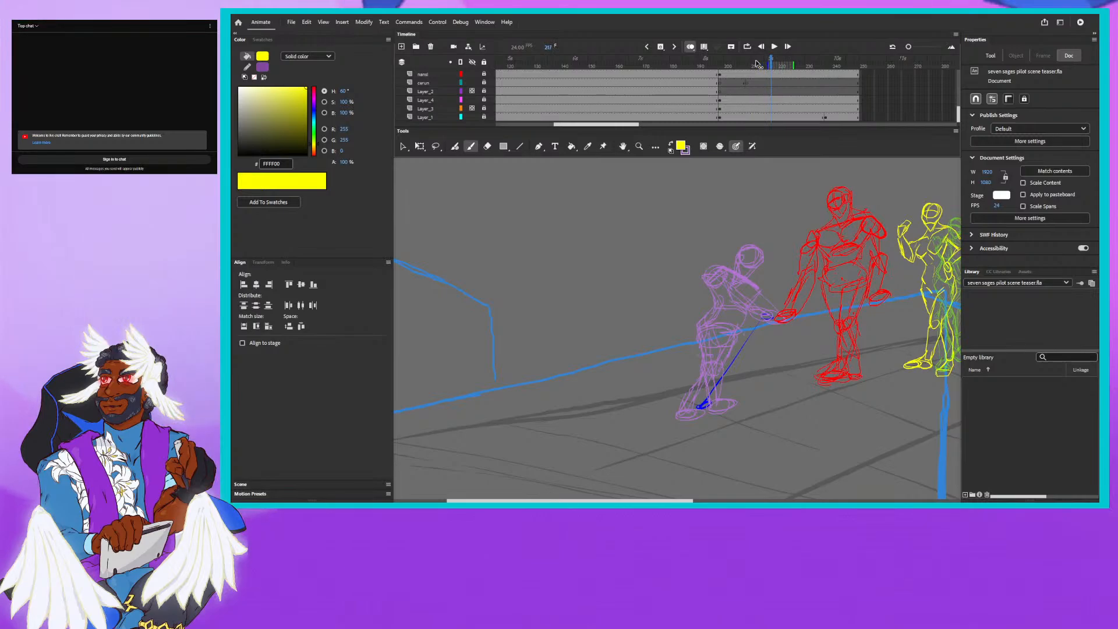
key(period)
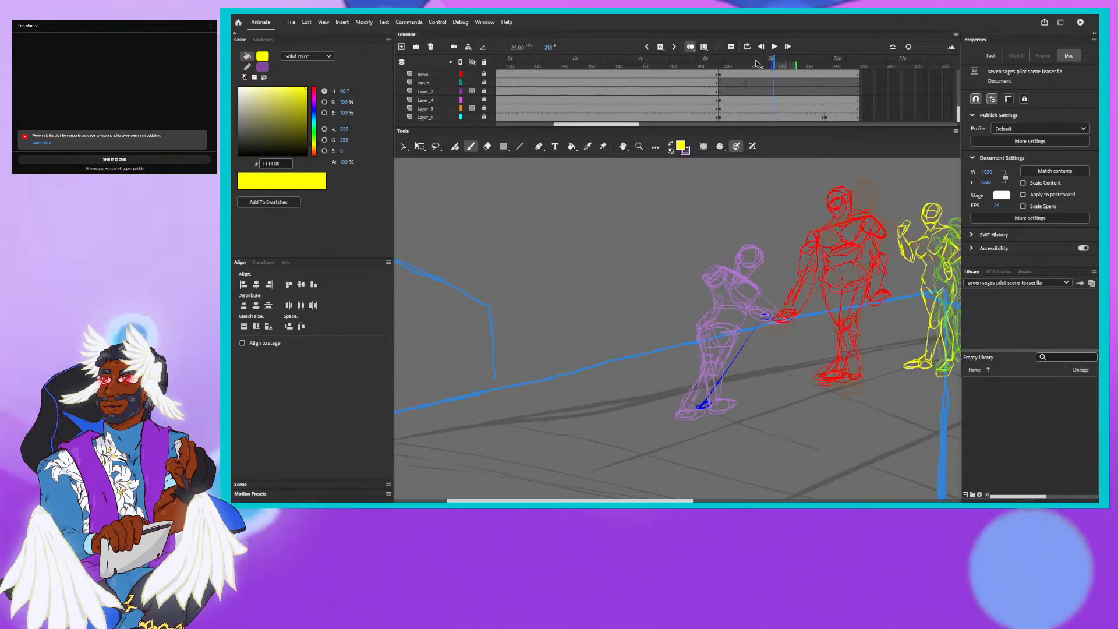
Save the file and insert a blank keyframe at frame 214 on the purple leaning figure's layer.
key(ctrl+s)
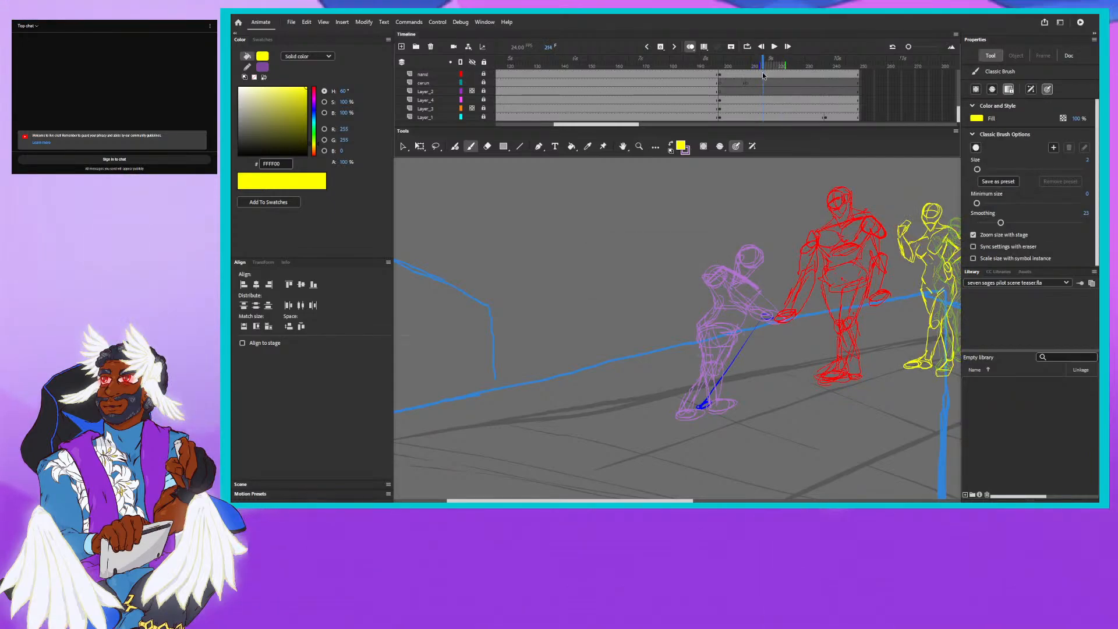
click(762, 74)
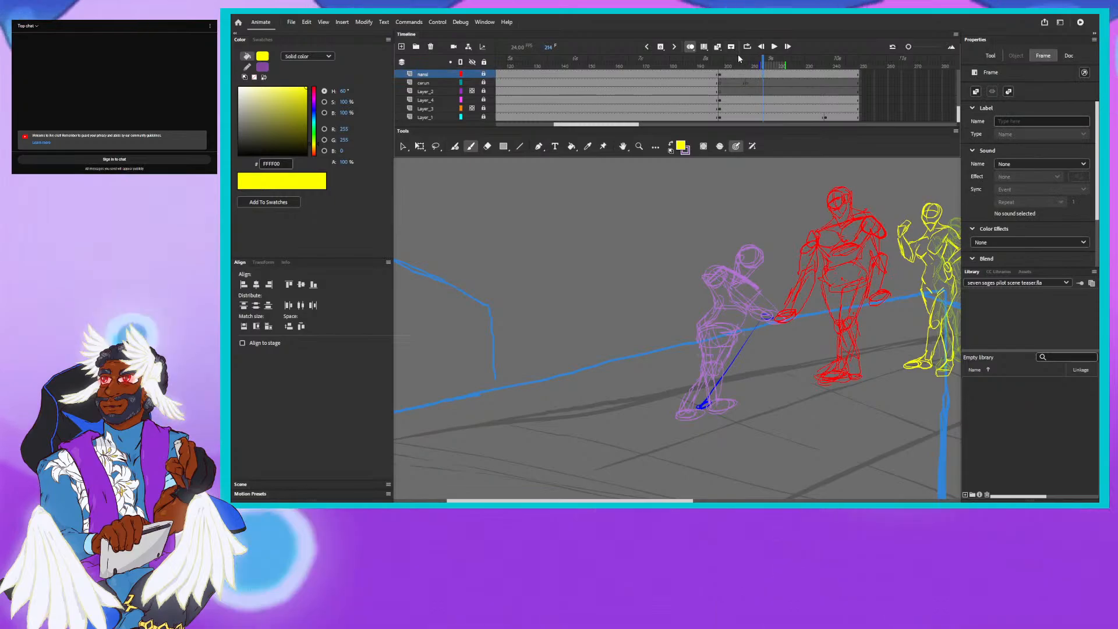
click(661, 47)
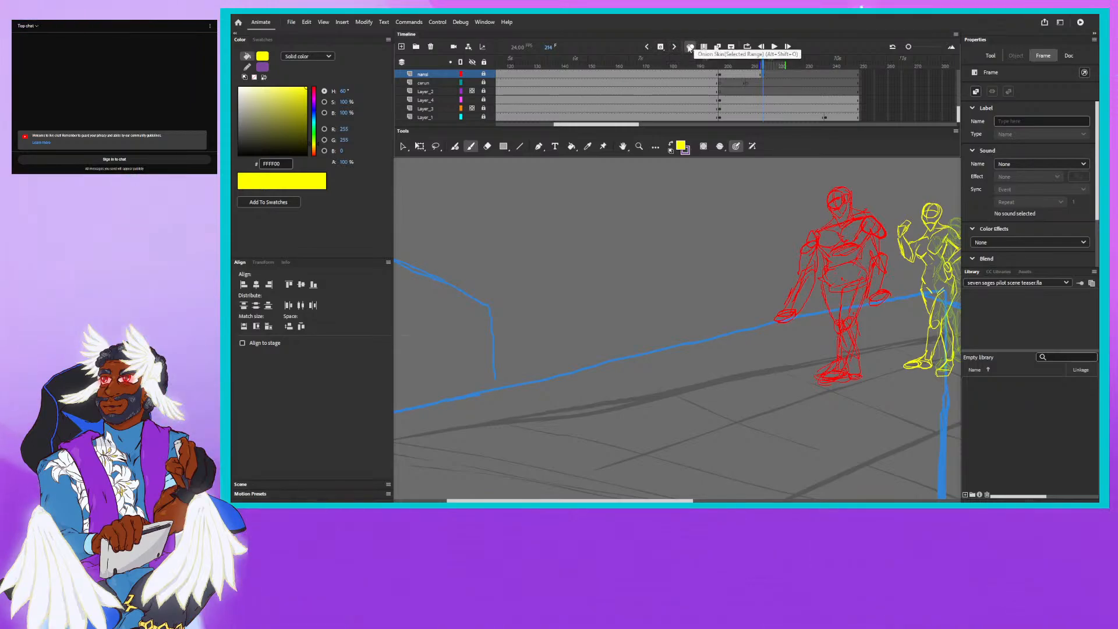
click(689, 47)
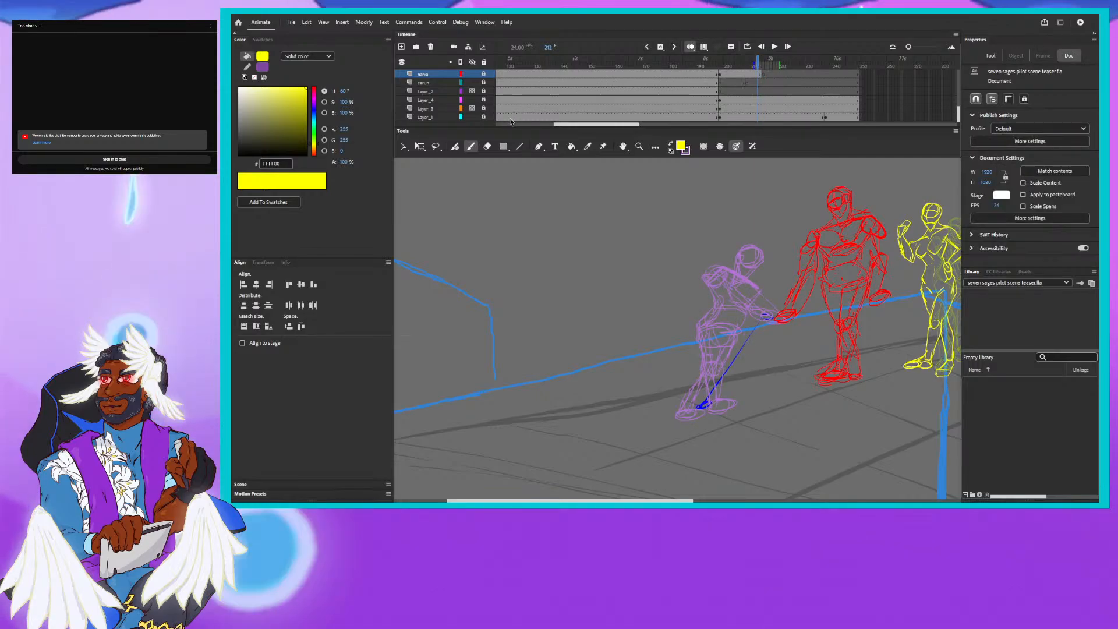
Sample the leaning figure's purple as the fill color and unlock its layer at frame 214.
click(586, 146)
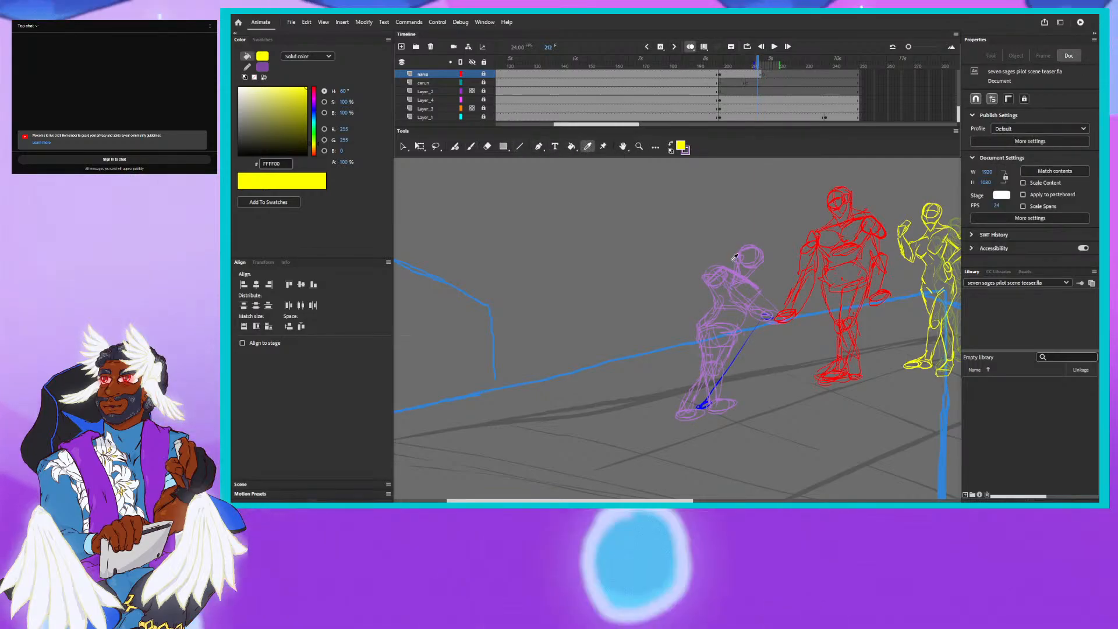
click(732, 269)
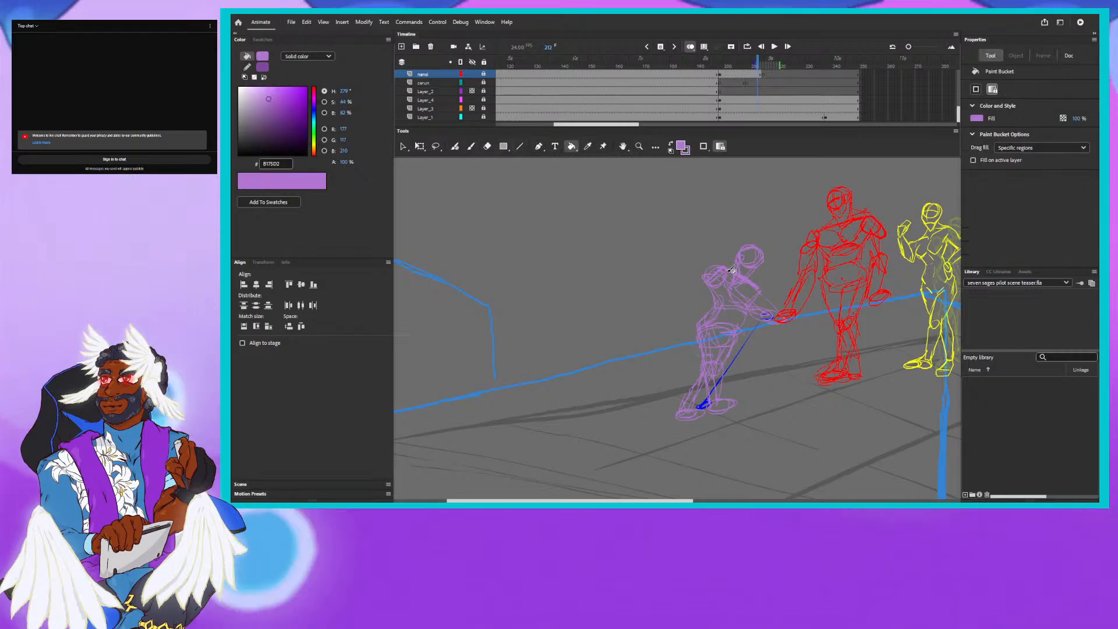
click(759, 62)
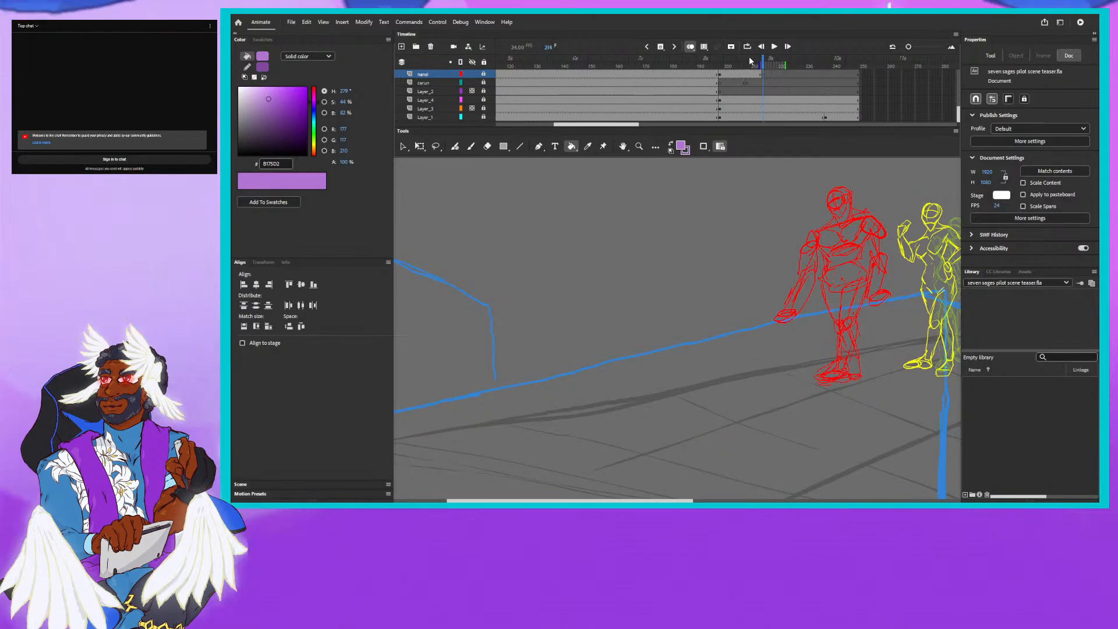
click(483, 74)
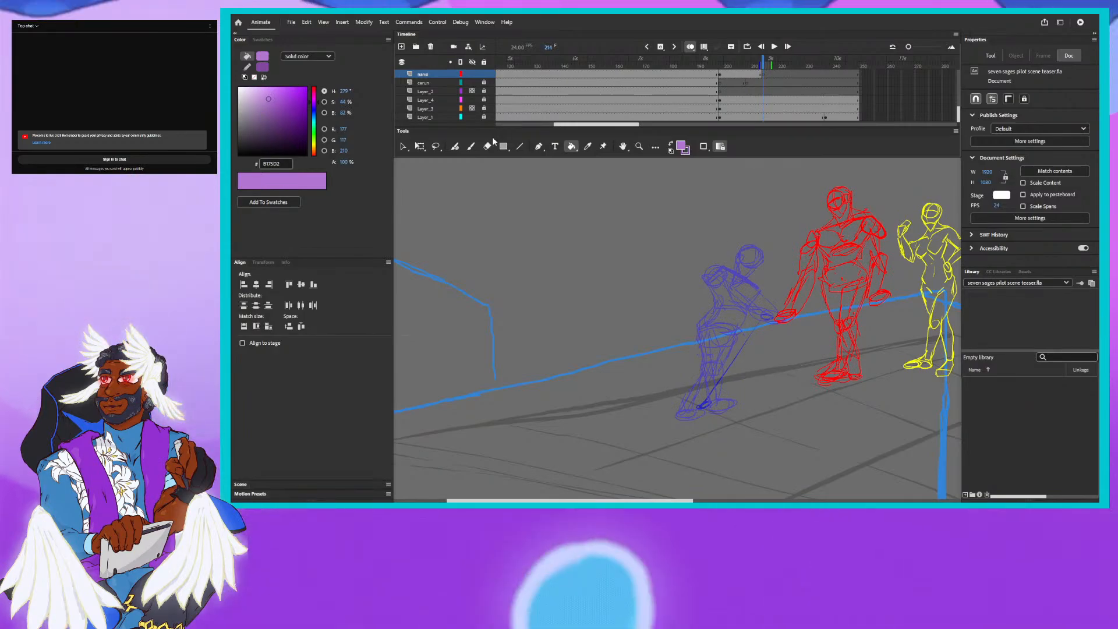
Sketch the purple figure's more upright pose at frame 214 with the Classic Brush, drawing hips, legs, torso and head.
click(468, 149)
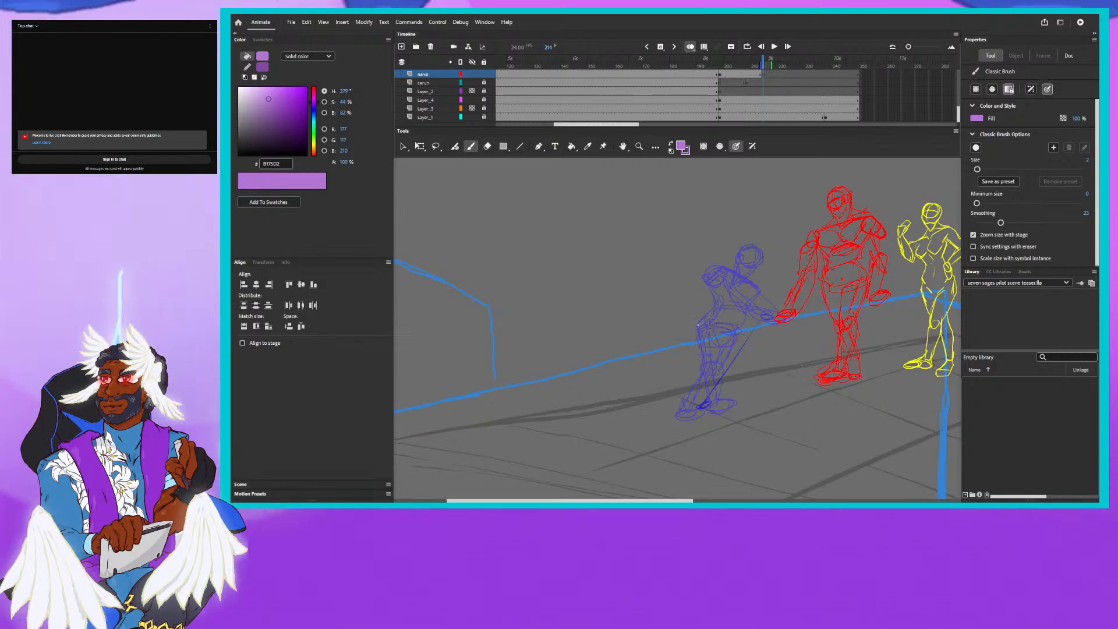
mouse_move(697, 325)
mouse_down()
mouse_move(722, 336)
mouse_move(699, 326)
mouse_up()
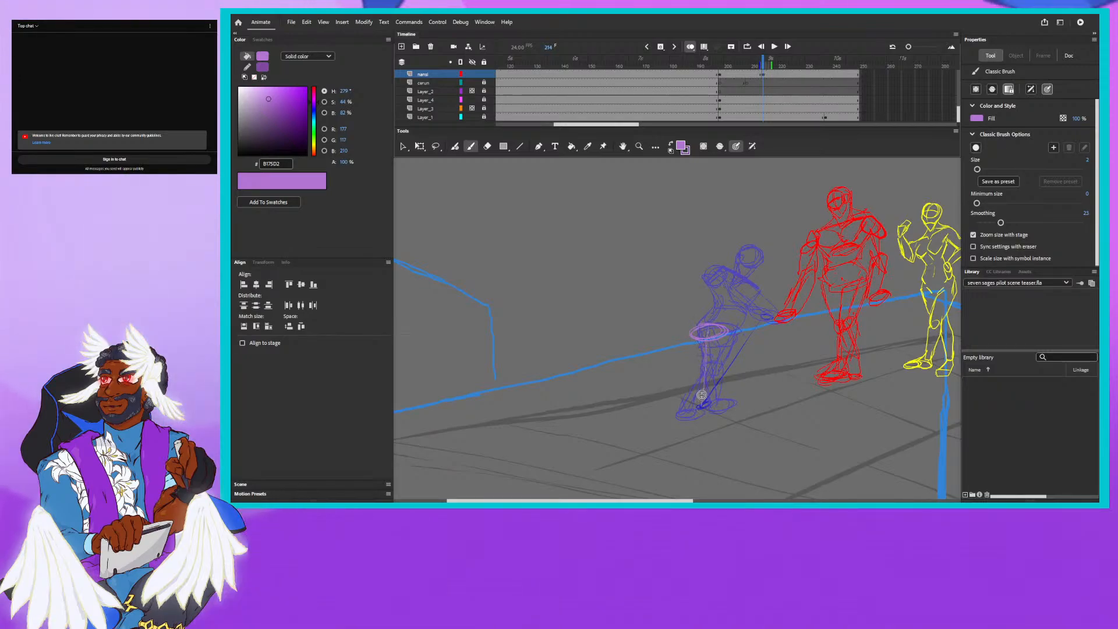
mouse_move(698, 399)
mouse_down()
mouse_move(714, 416)
mouse_move(696, 410)
mouse_up()
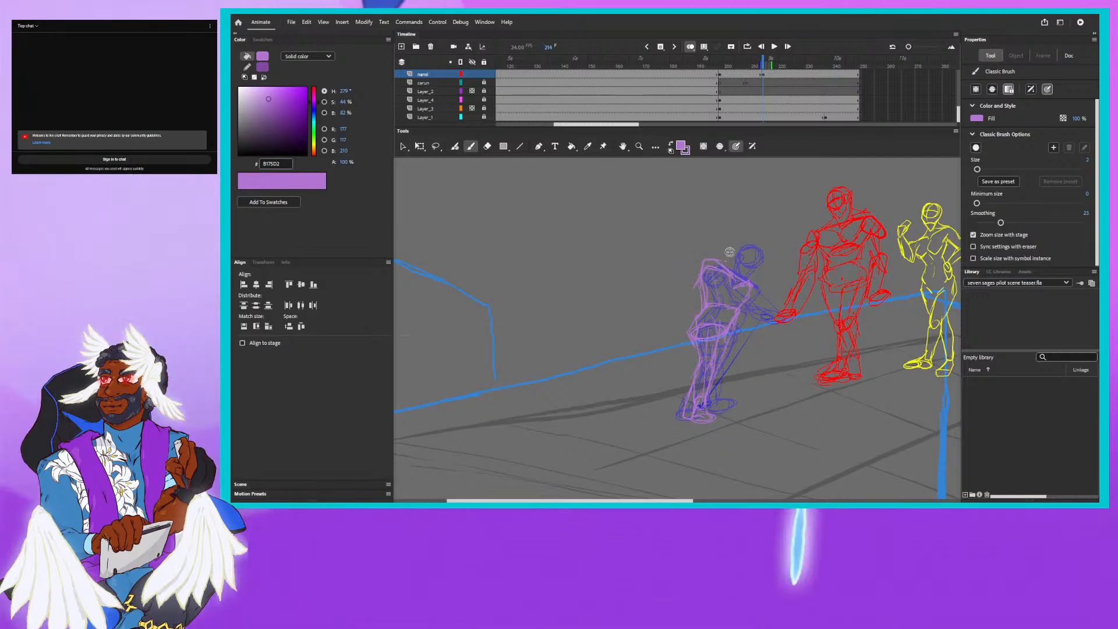
mouse_move(728, 244)
mouse_down()
mouse_move(741, 261)
mouse_move(721, 247)
mouse_up()
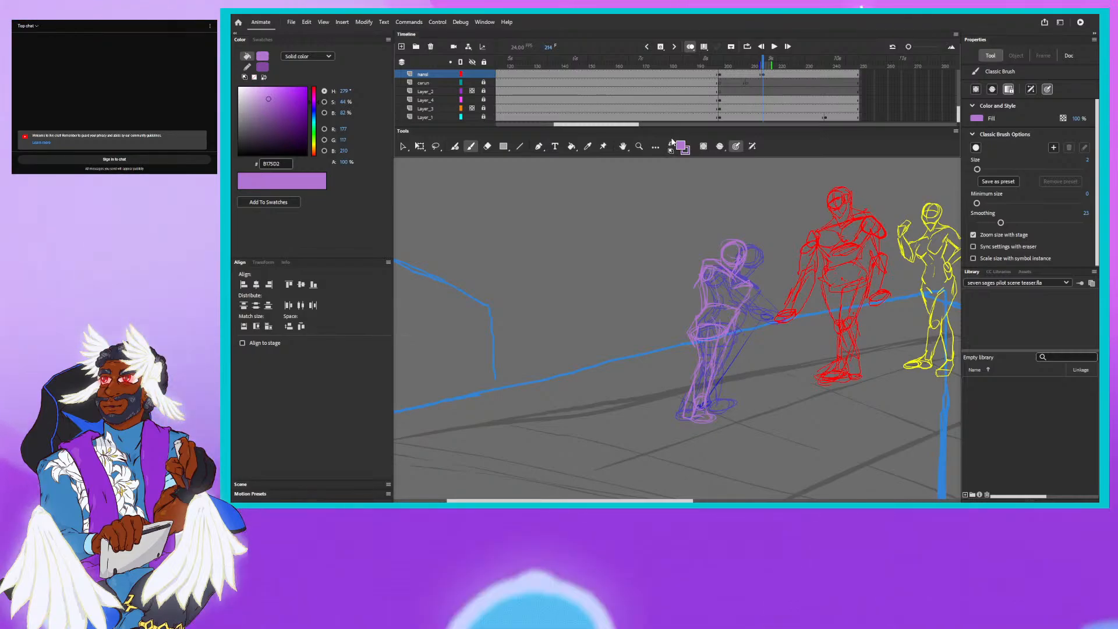
Sample the blue of the purple figure's staff at frame 213 as the fill color.
click(764, 63)
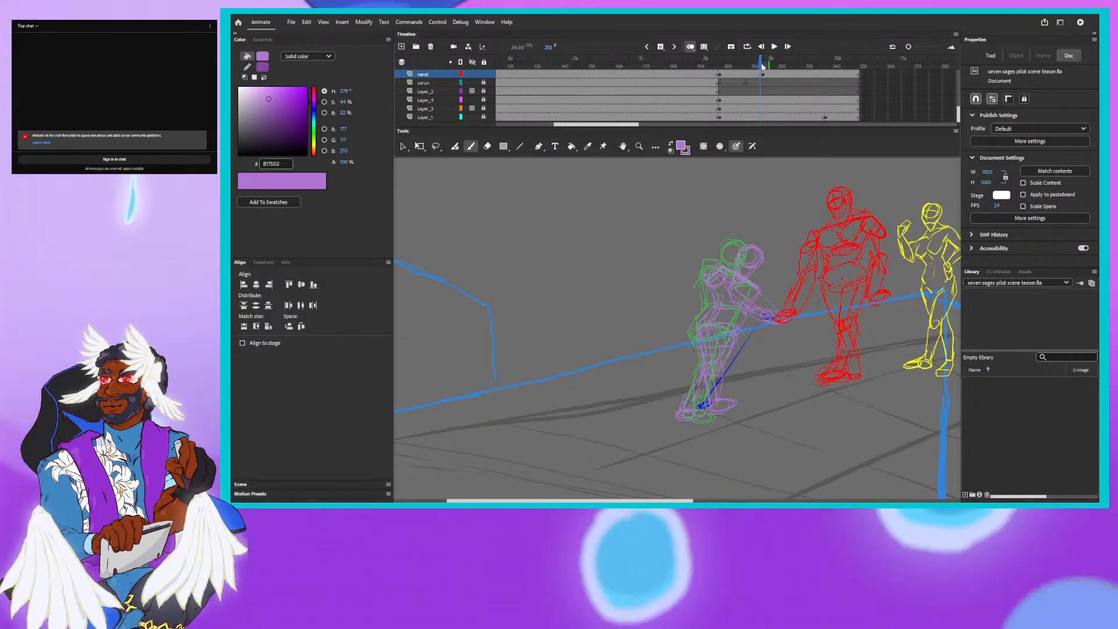
click(669, 148)
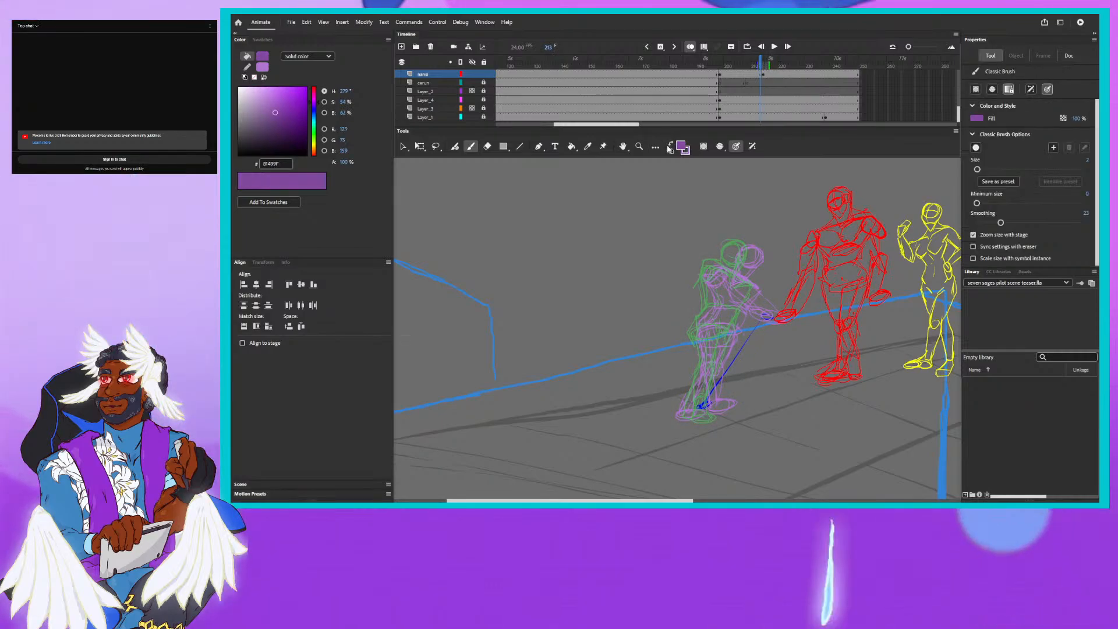
click(587, 148)
click(729, 363)
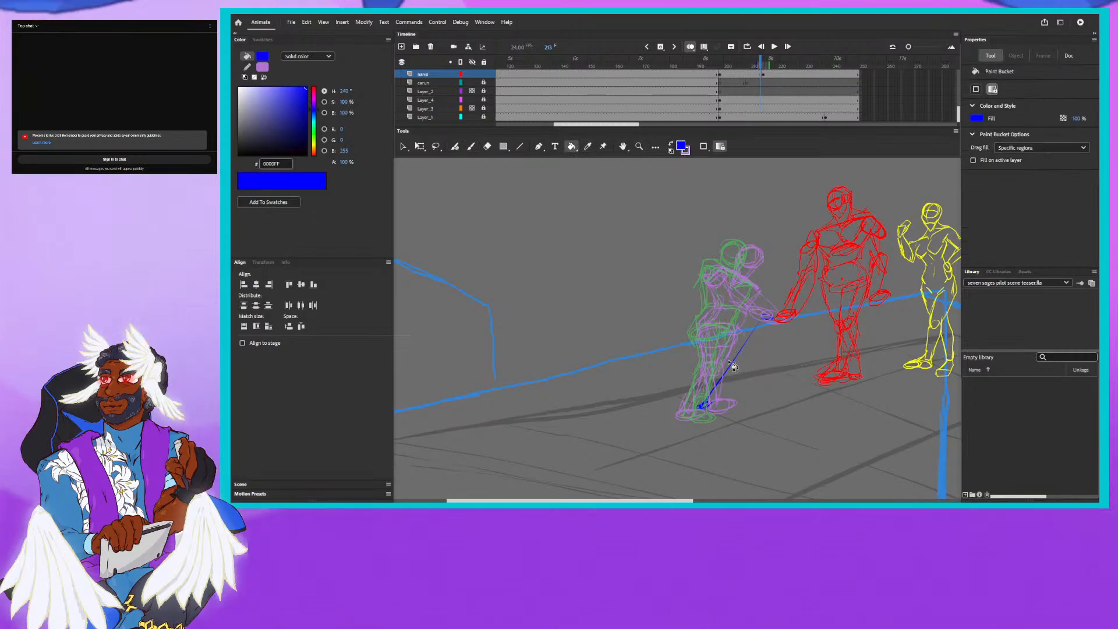
Draw the blue staff at frame 214 with the Classic Brush in Paint Behind mode, and sketch the figure's purple arms resting on it.
click(765, 65)
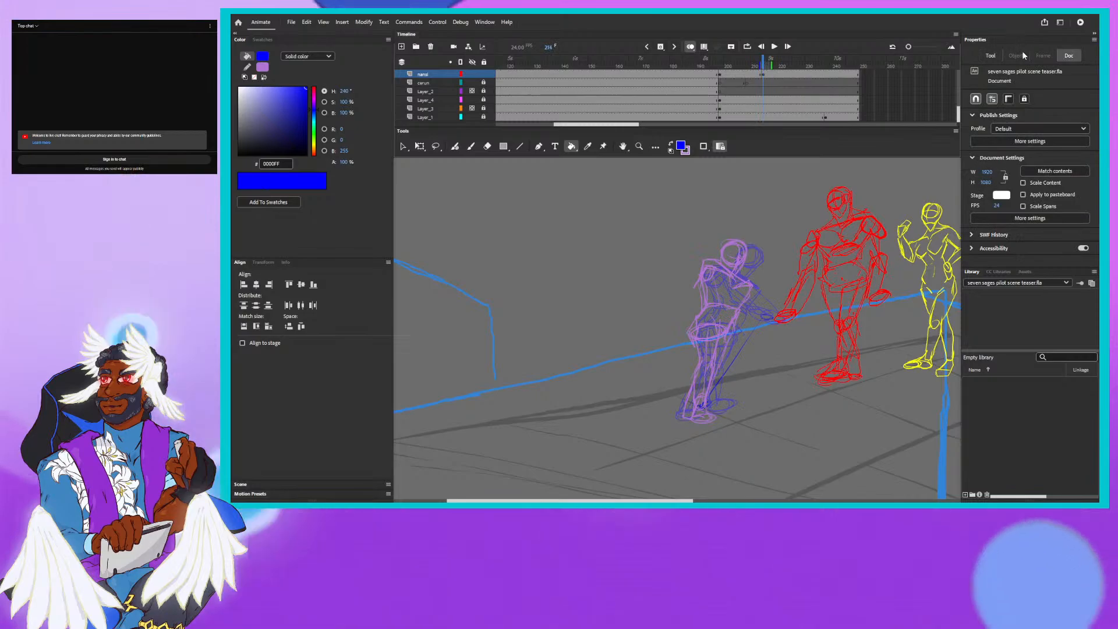
click(991, 55)
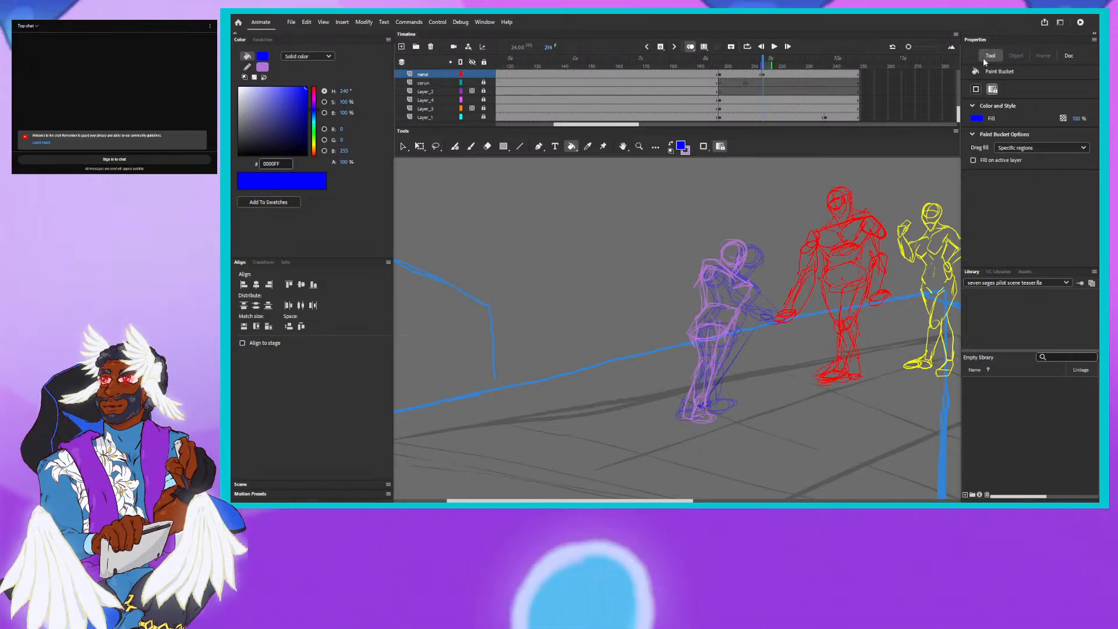
key(b)
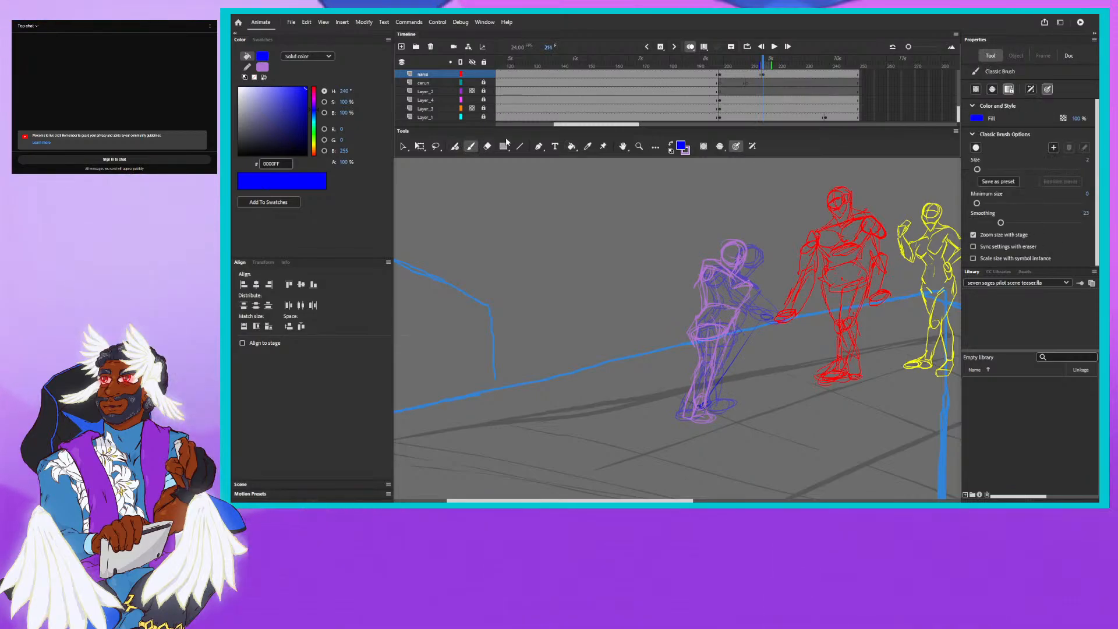
click(991, 90)
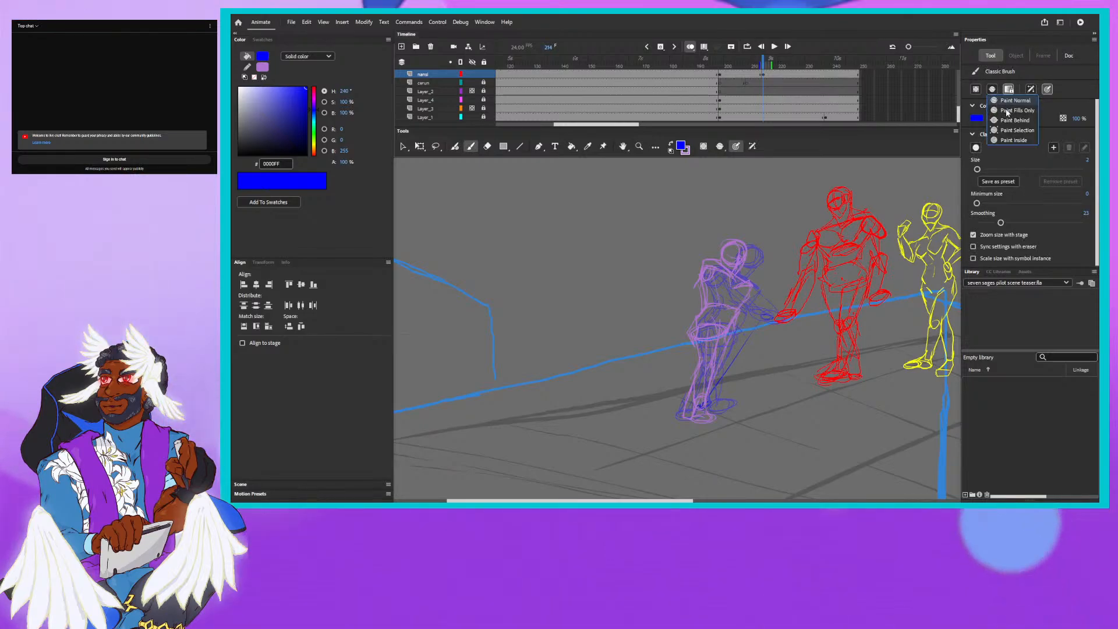
click(1005, 120)
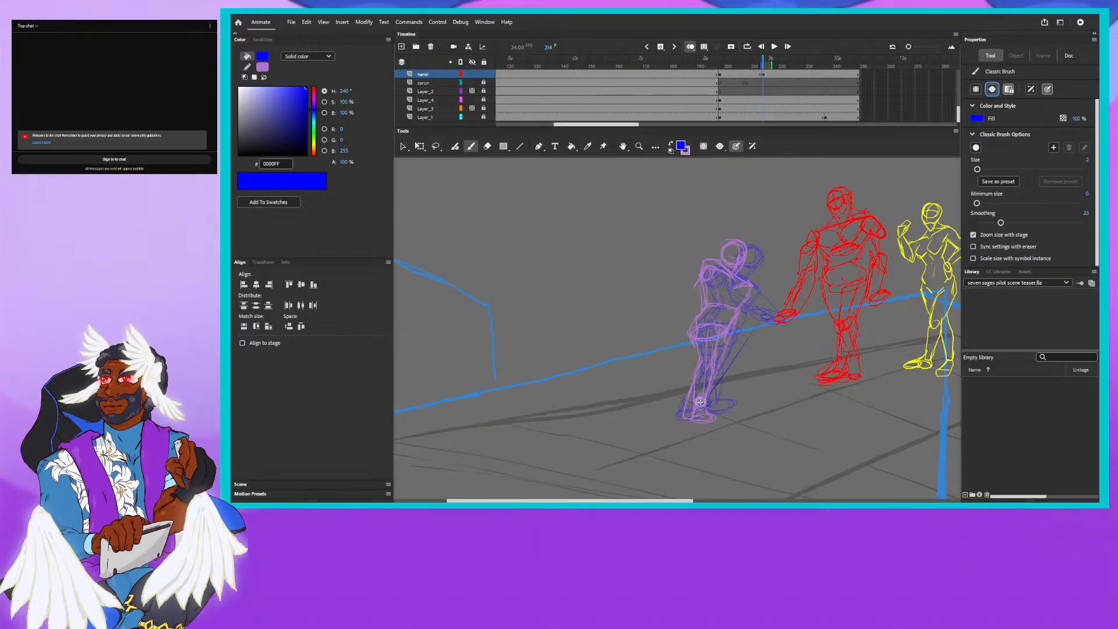
drag(698, 406, 700, 412)
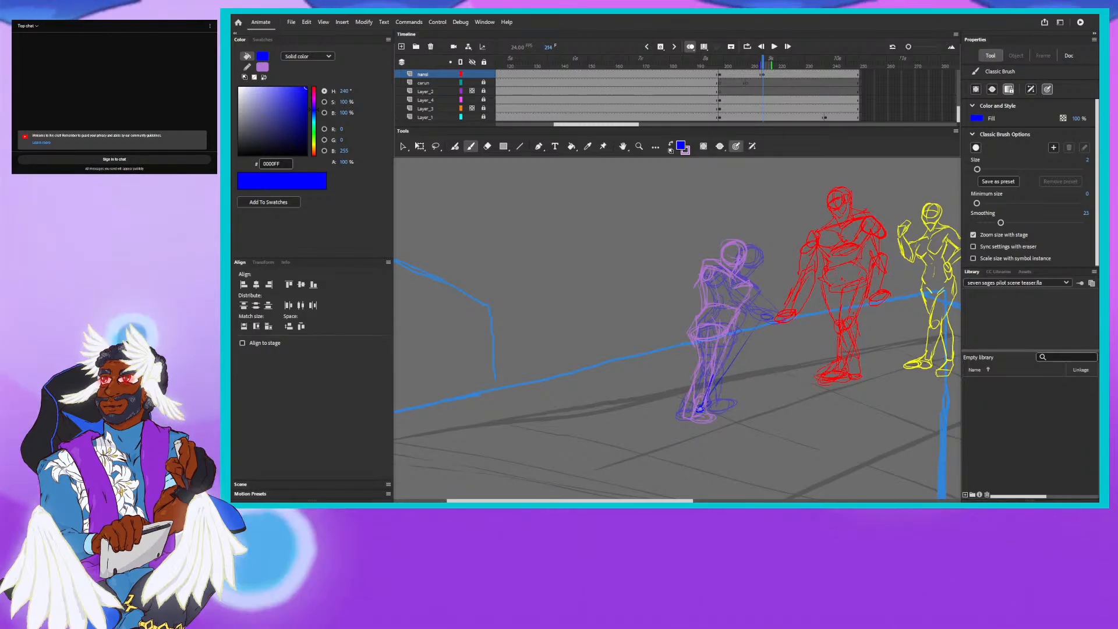
drag(731, 322, 739, 314)
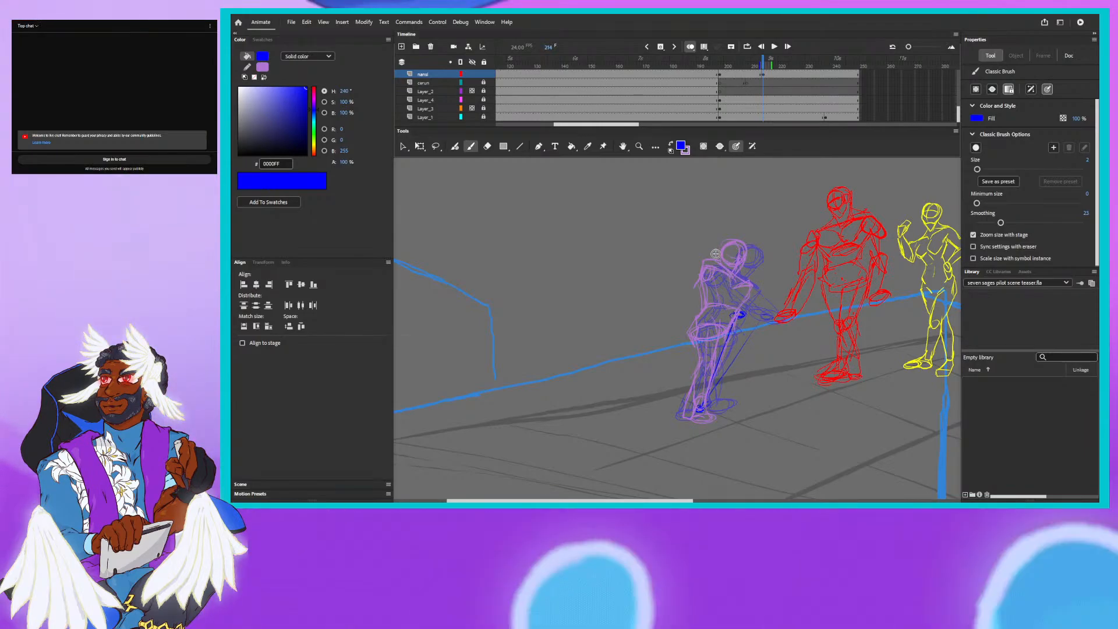
click(671, 144)
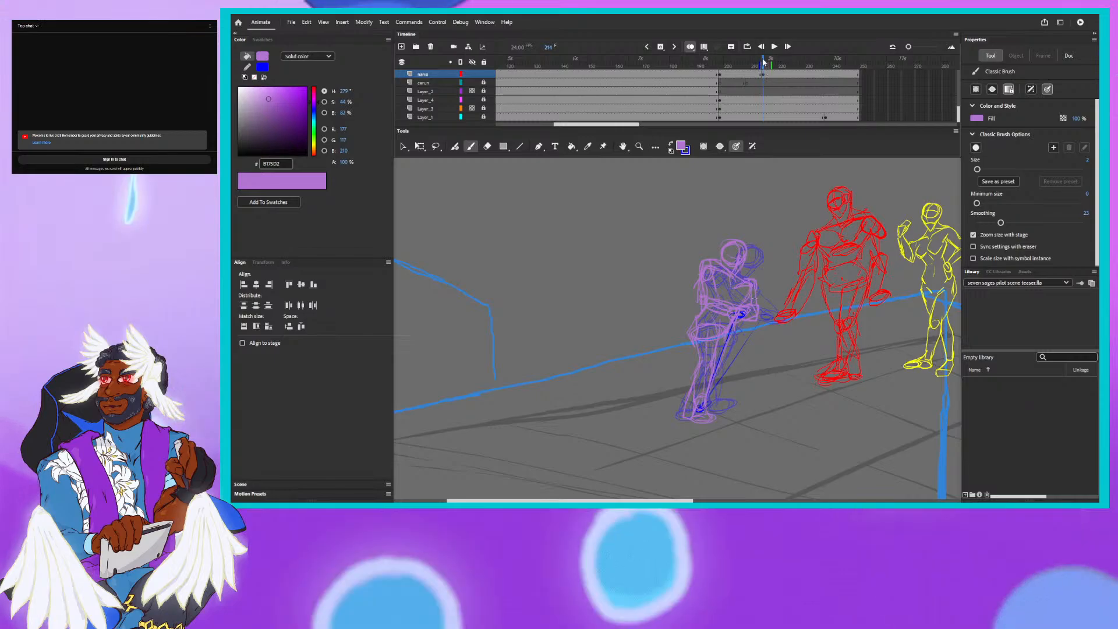
Step back and forth through the frames between 204 and 214 to check the purple figure's pose change.
drag(763, 64, 762, 59)
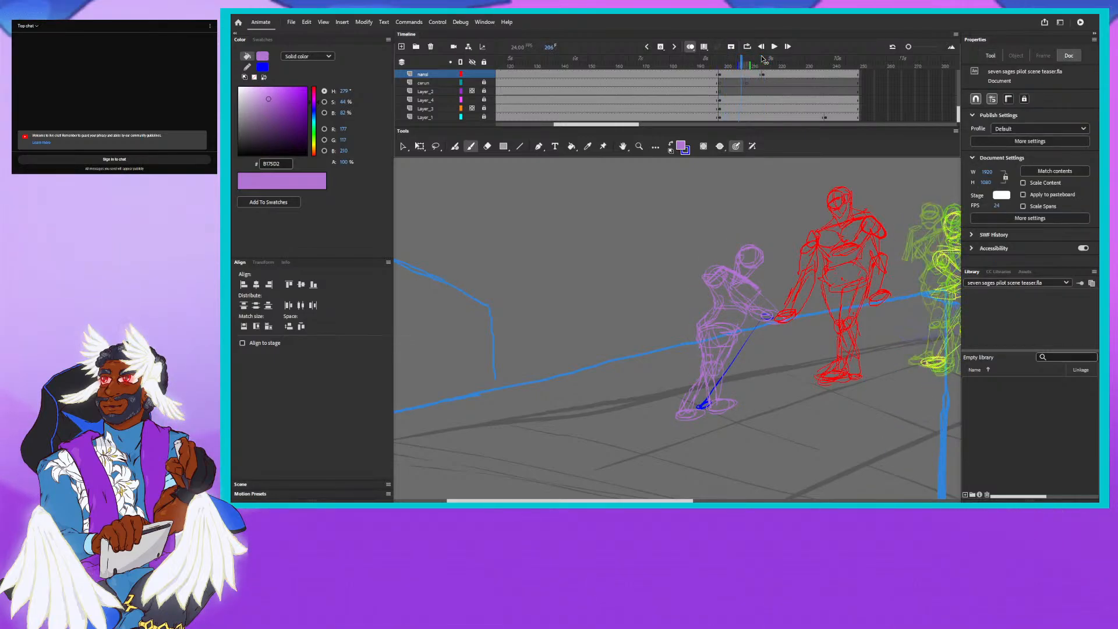
key(period)
key(period)
key(period)
key(period)
key(period)
key(period)
key(period)
key(period)
key(comma)
key(comma)
key(comma)
key(comma)
key(comma)
key(comma)
key(comma)
key(comma)
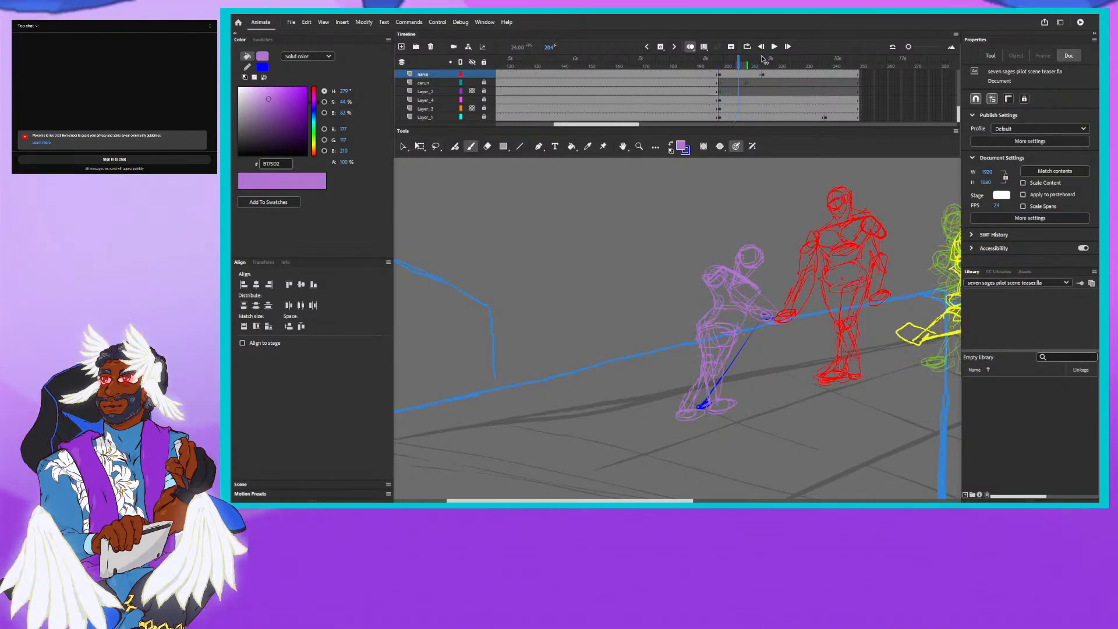
Flip repeatedly between the purple figure's leaning and upright poses across frames 204 to 218 to judge the timing.
key(period)
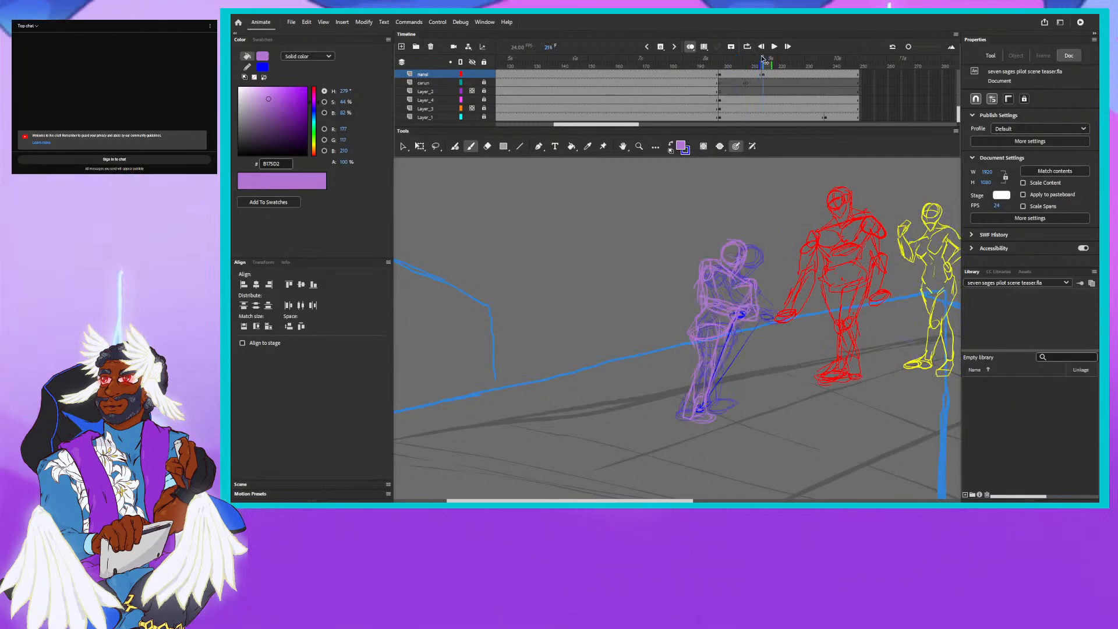
key(comma)
key(comma)
key(comma)
key(comma)
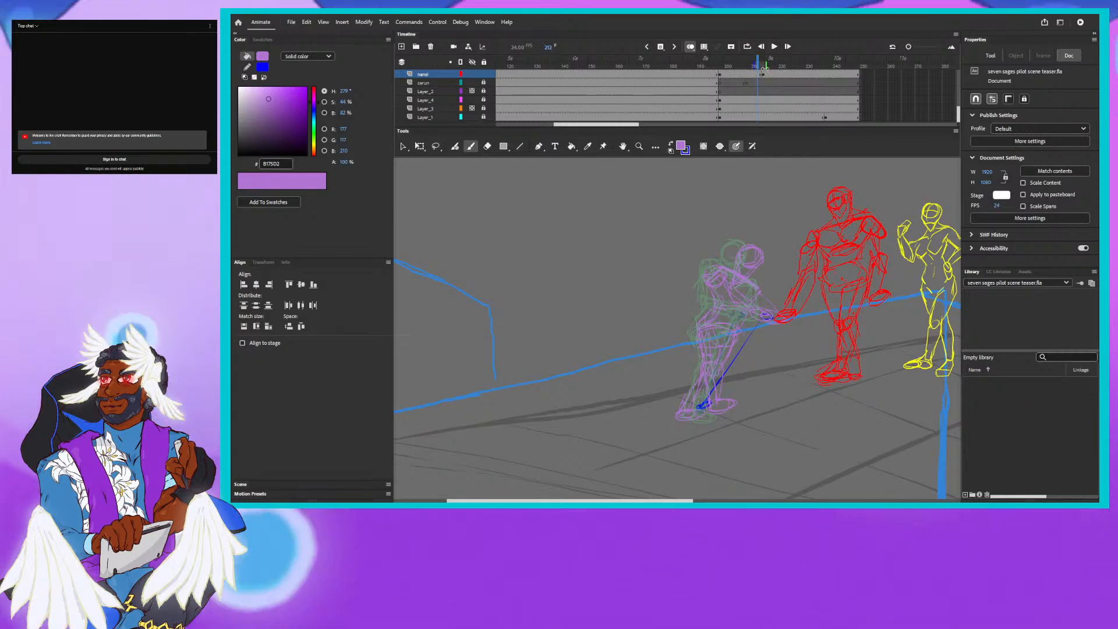
key(comma)
key(comma)
key(comma)
key(comma)
key(comma)
key(comma)
key(comma)
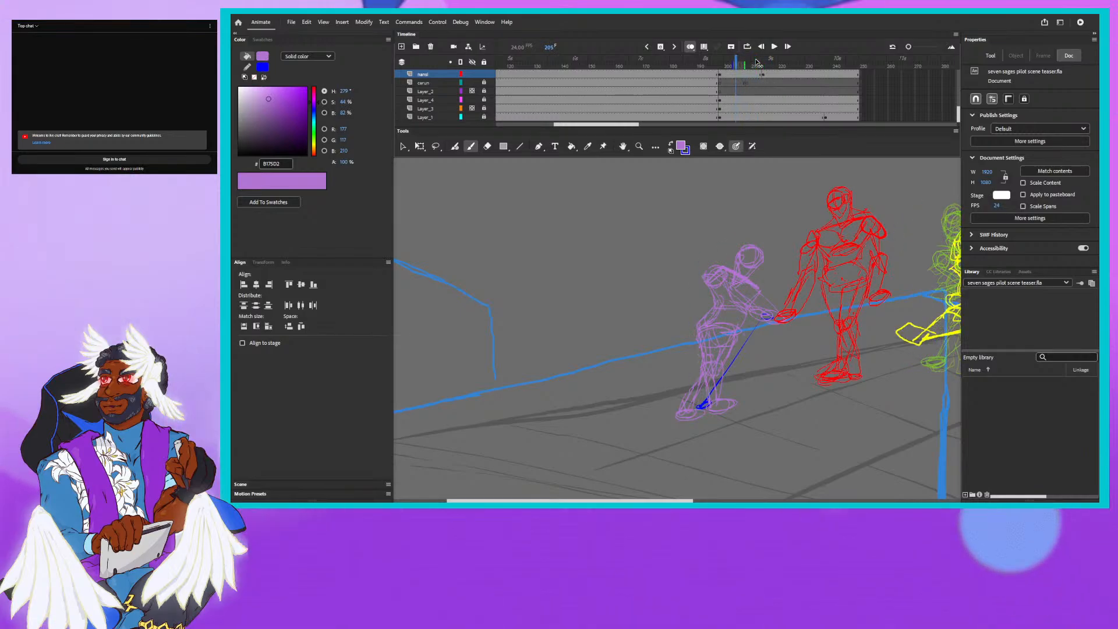
key(period)
key(period)
key(period)
key(period)
key(period)
key(period)
key(period)
key(period)
key(period)
key(period)
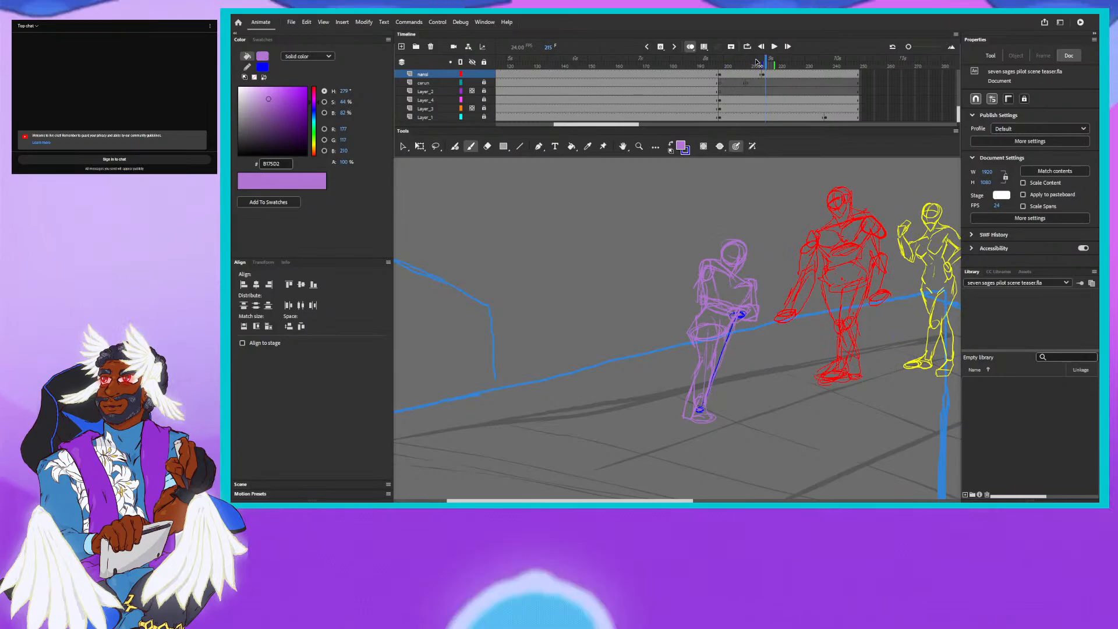
key(period)
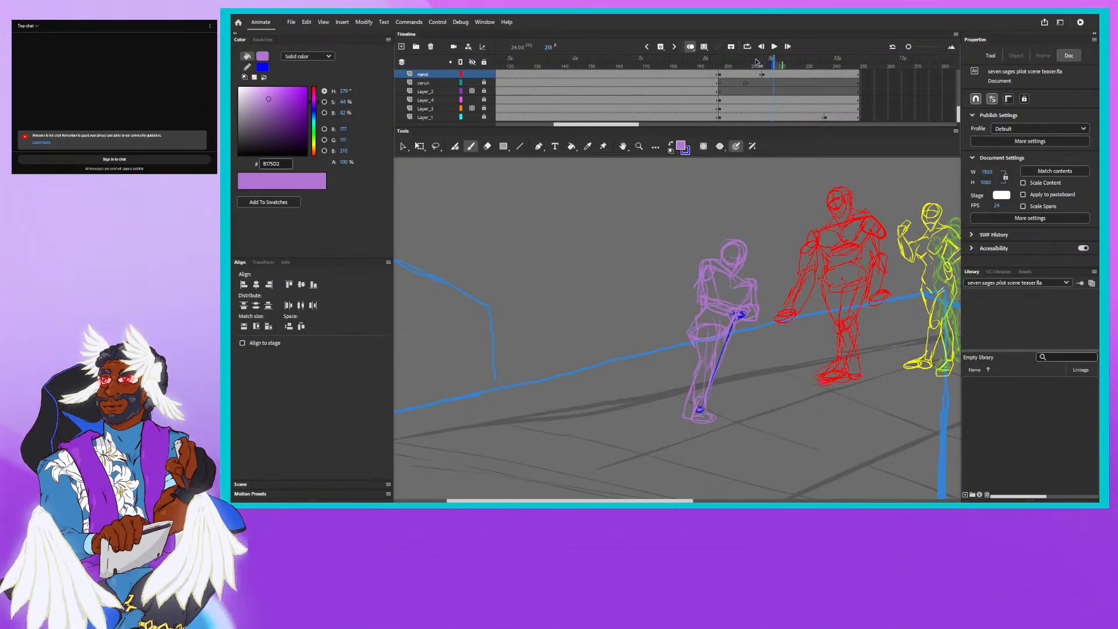
key(comma)
key(comma)
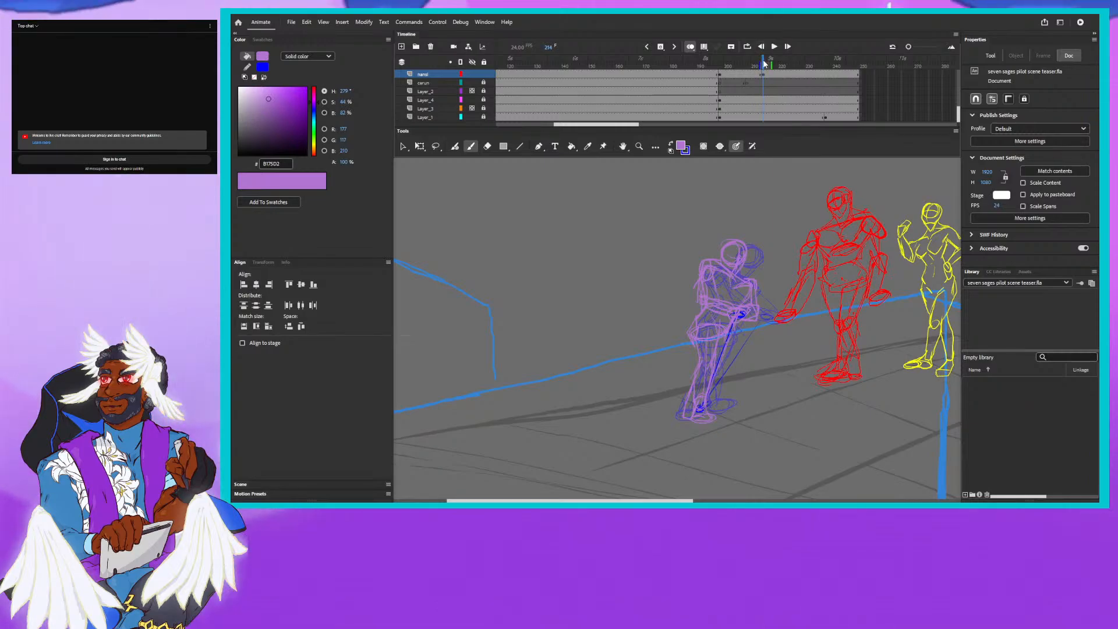
Insert a blank keyframe on the purple figure's layer at frame 226, where the red figure's arm-out pose starts.
key(period)
key(period)
key(period)
key(period)
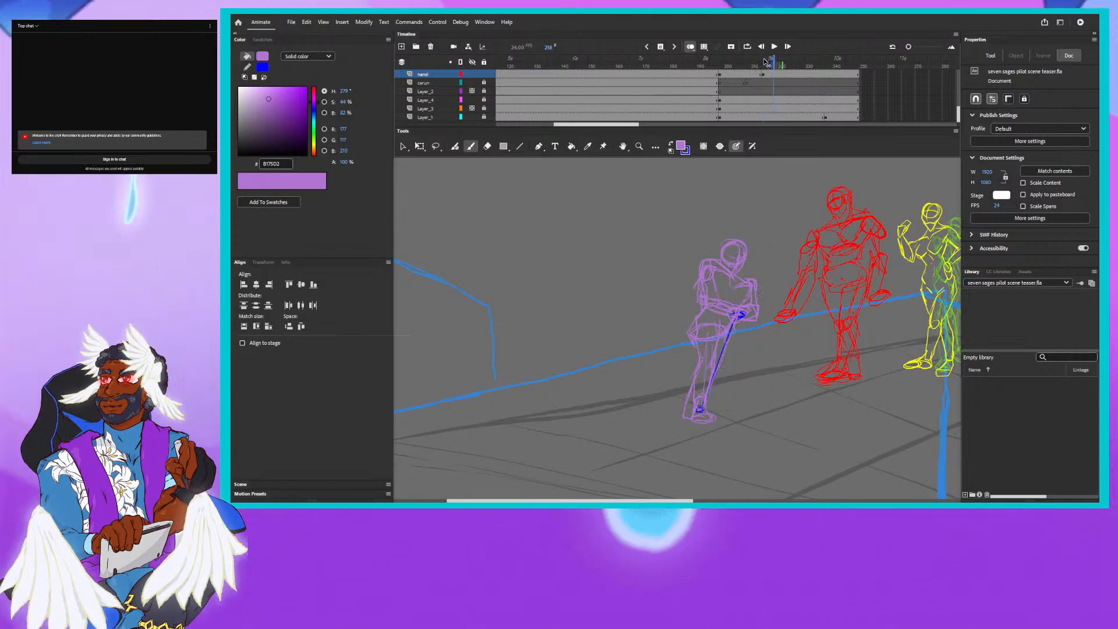
key(period)
key(period)
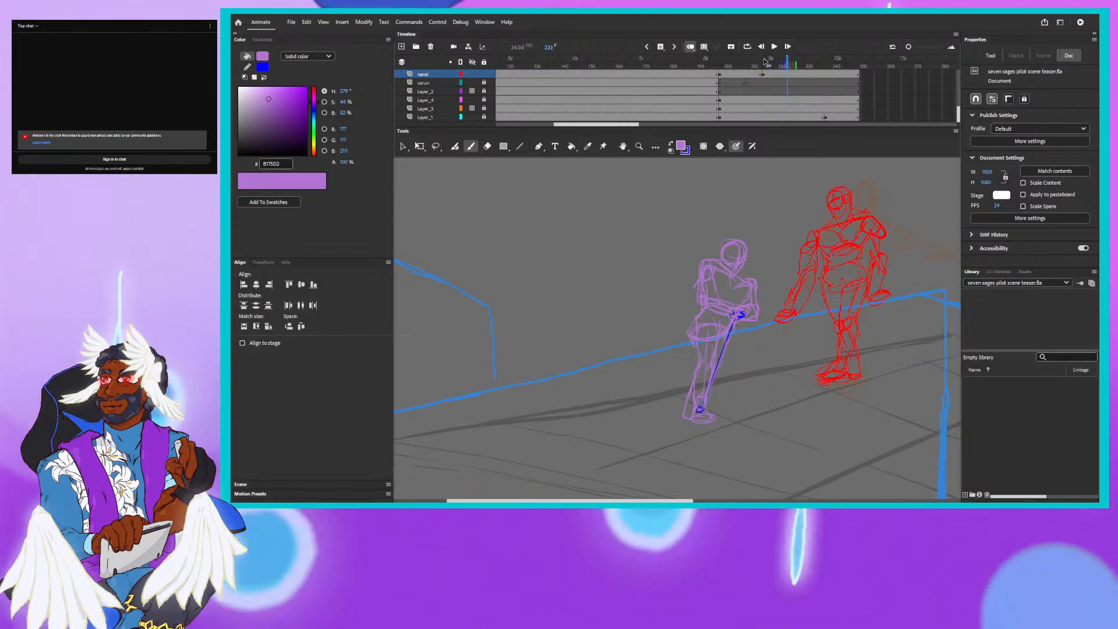
key(period)
key(period)
key(period)
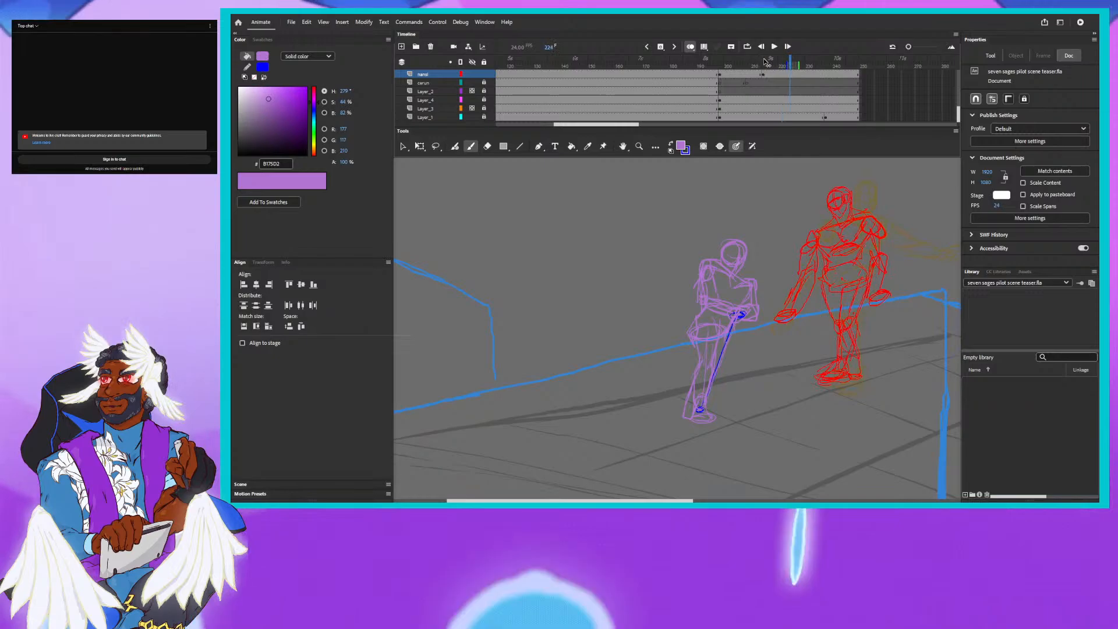
click(791, 74)
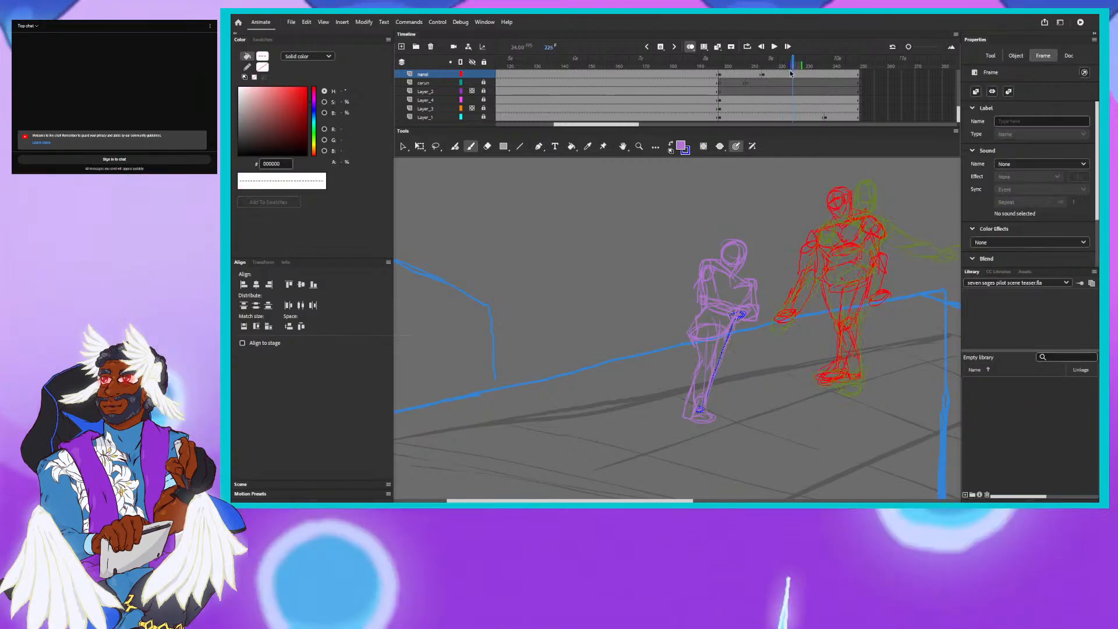
click(795, 66)
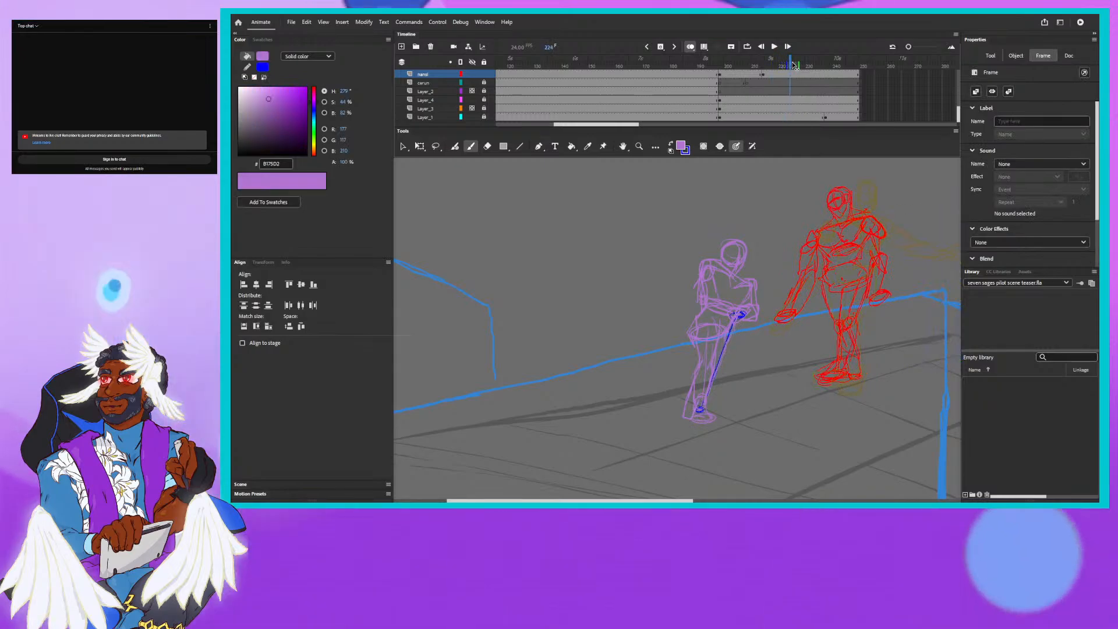
click(794, 66)
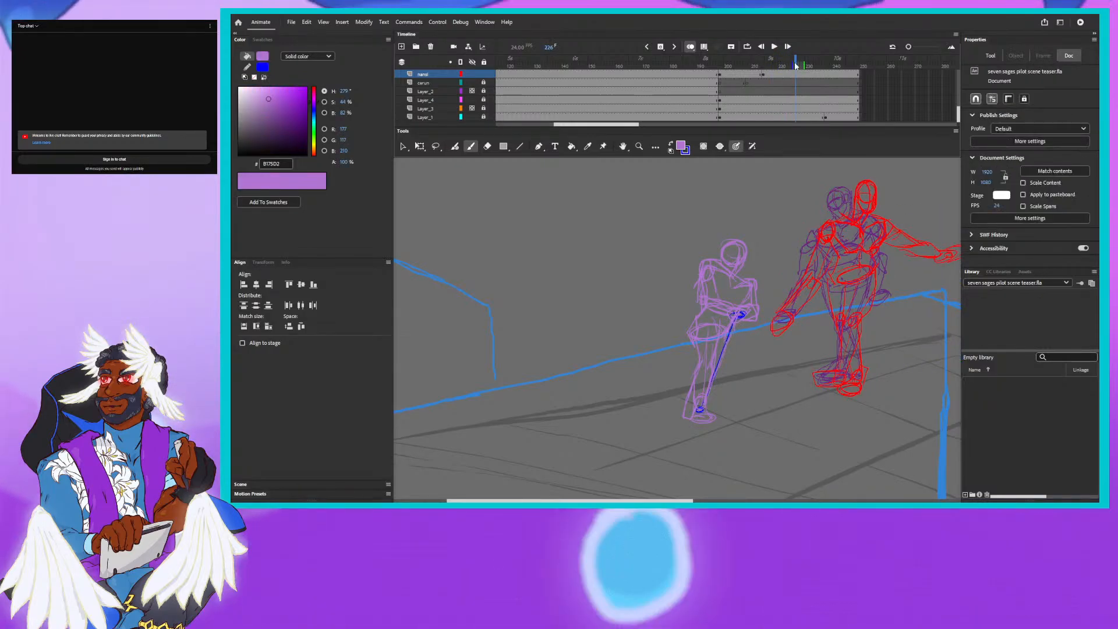
click(660, 48)
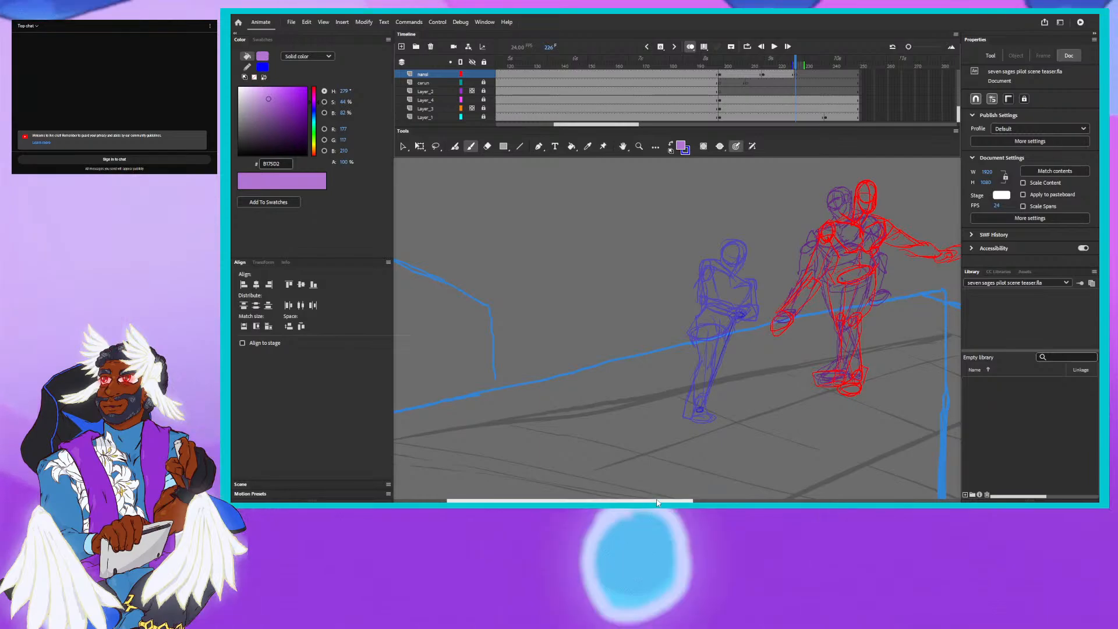
Sketch the purple figure's next pose at frame 226 with the Classic Brush in purple, and draw its staff in blue (0000FF).
scroll(652, 499, right, 4)
drag(657, 503, 657, 502)
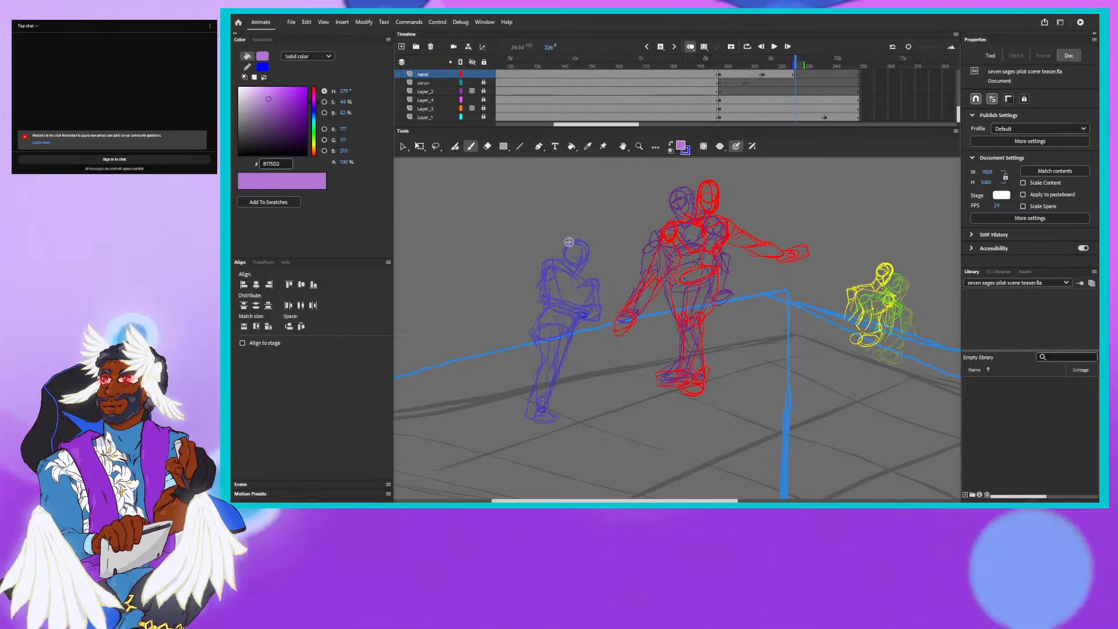
key(b)
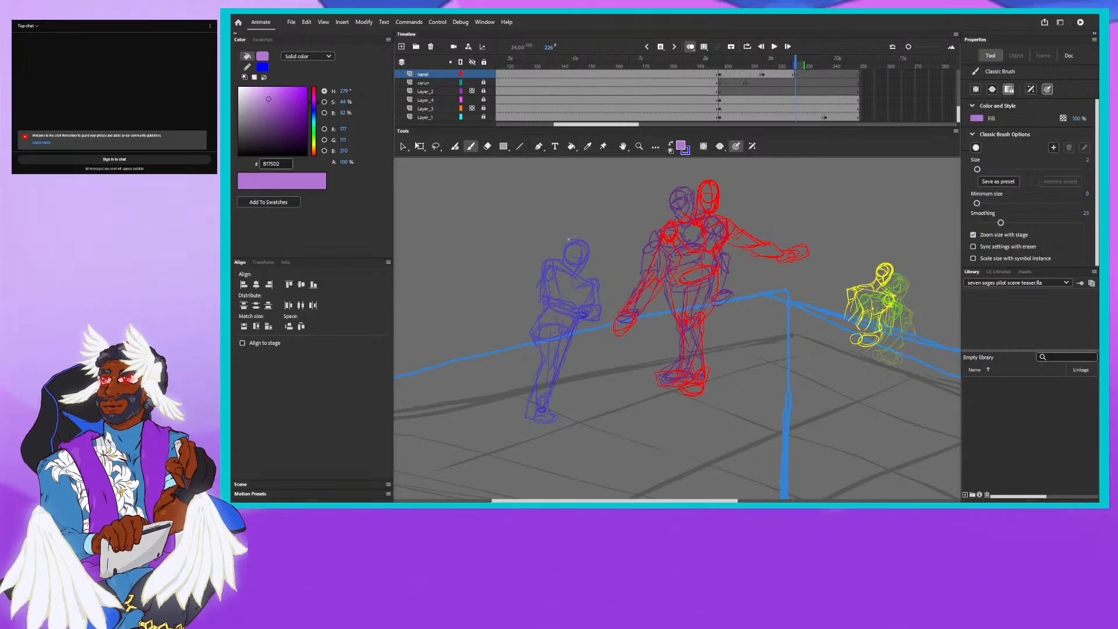
mouse_move(568, 240)
mouse_down()
mouse_move(587, 240)
mouse_move(576, 257)
mouse_move(570, 238)
mouse_up()
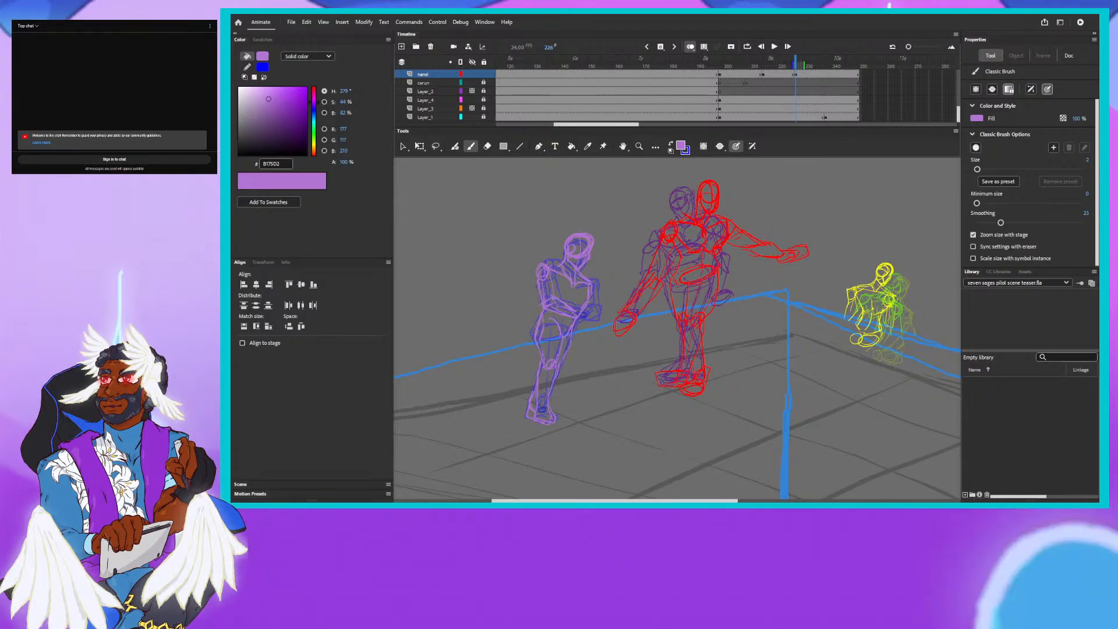
drag(548, 275, 552, 298)
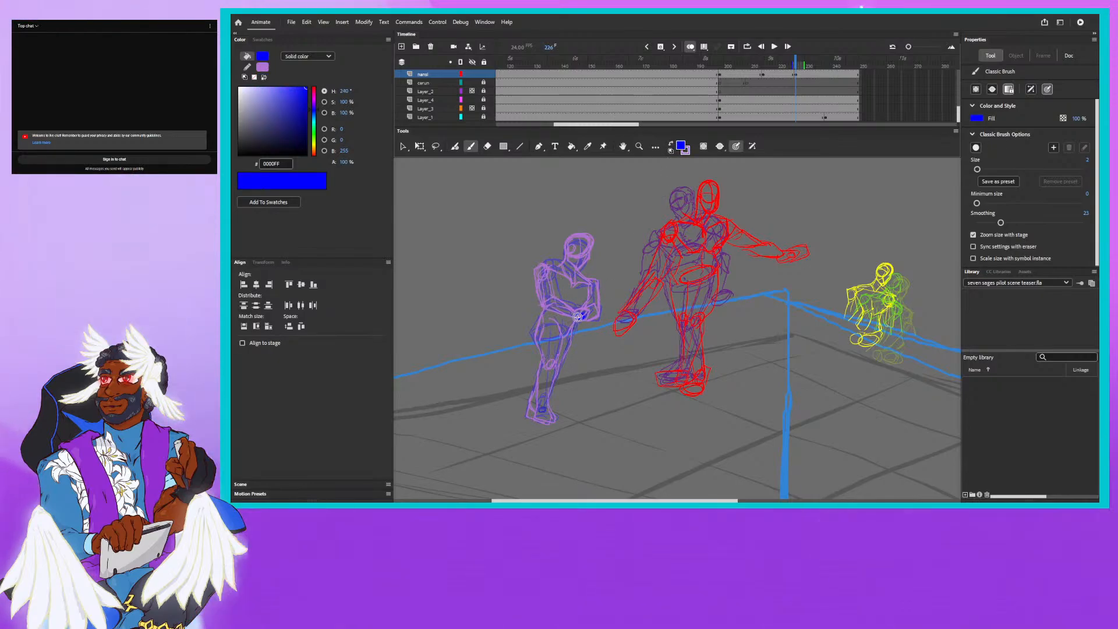
mouse_move(577, 317)
mouse_down()
mouse_move(552, 391)
mouse_move(569, 342)
mouse_up()
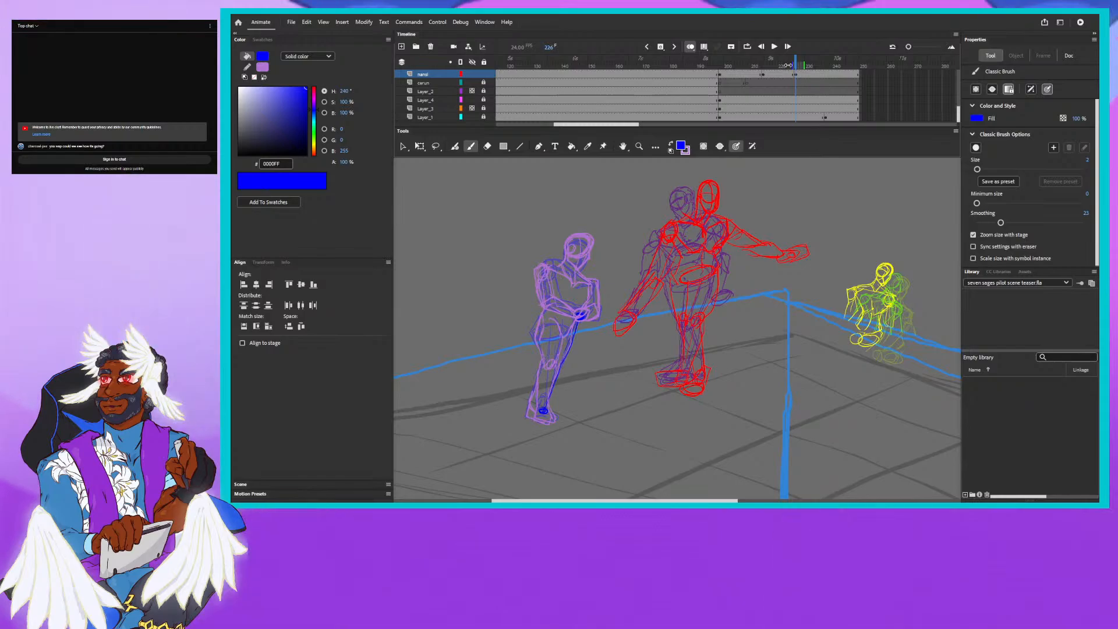
Scrub back from frame 226 to frame 198 to review the rooftop shot, and turn off onion skinning.
key(ctrl+minus)
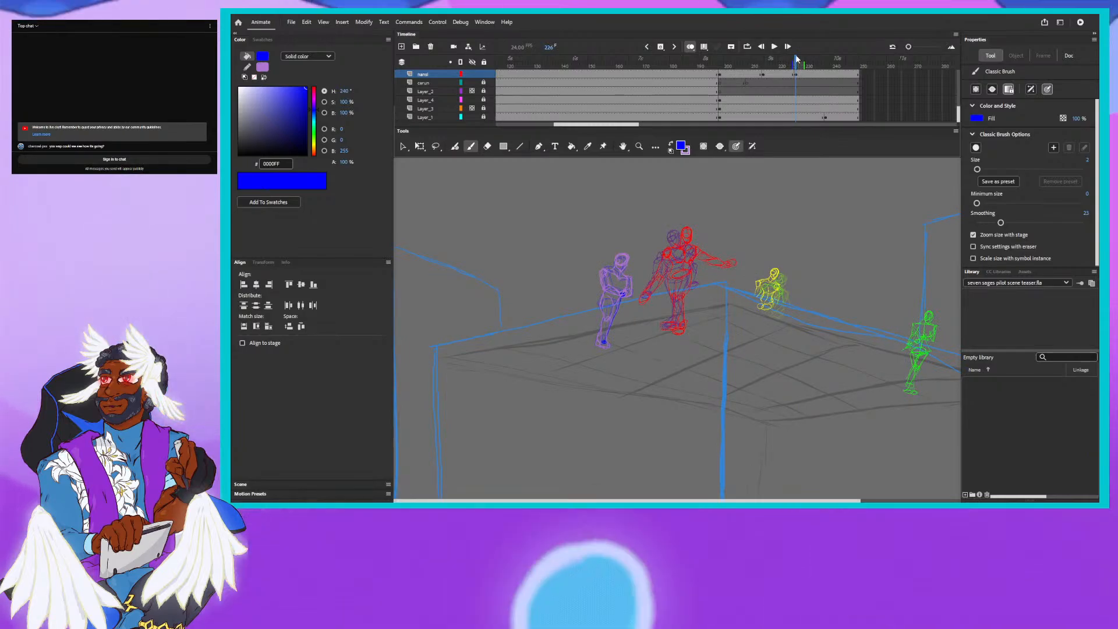
click(768, 64)
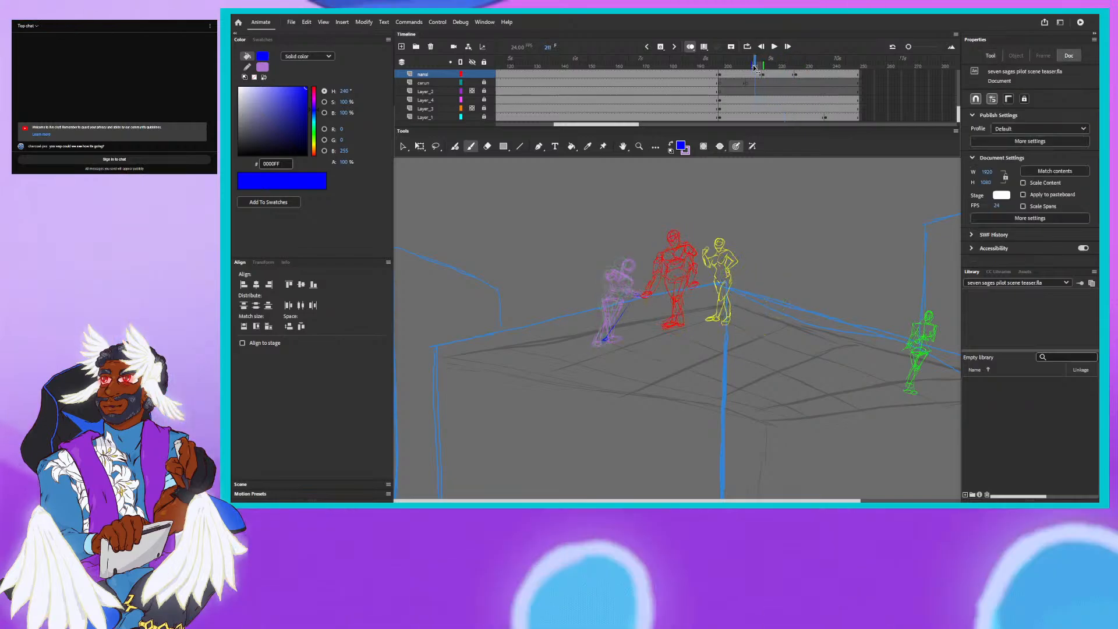
click(728, 70)
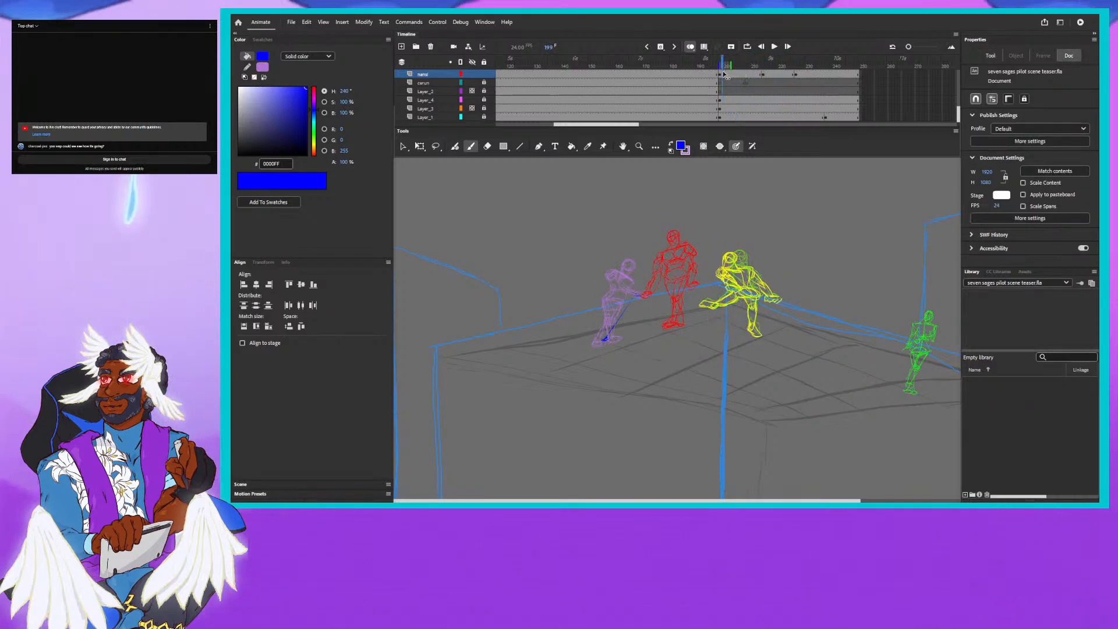
click(720, 74)
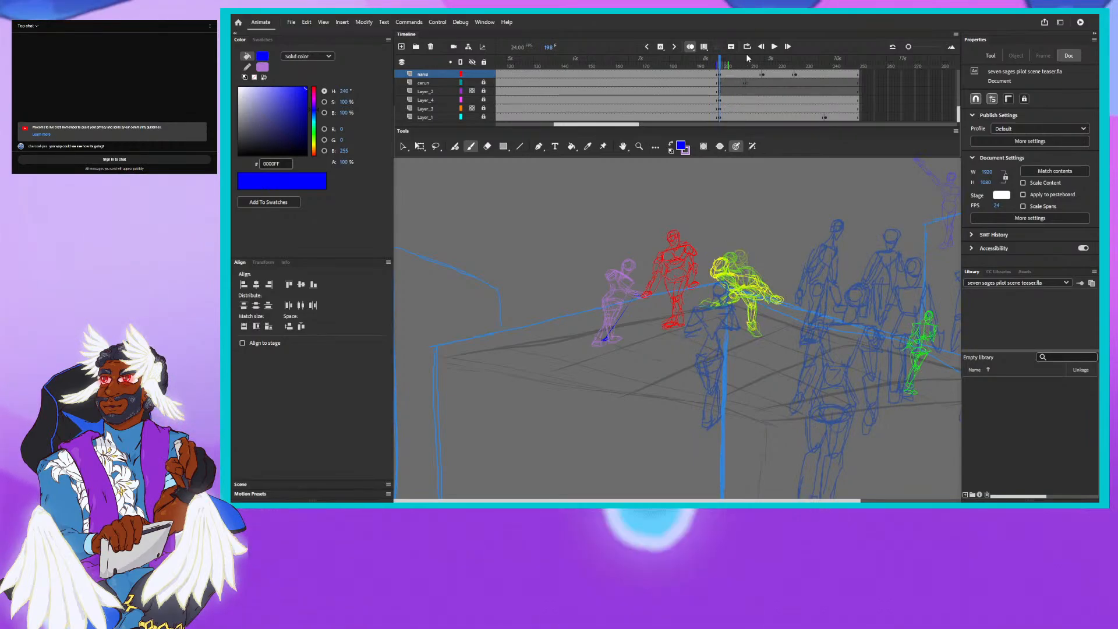
click(690, 47)
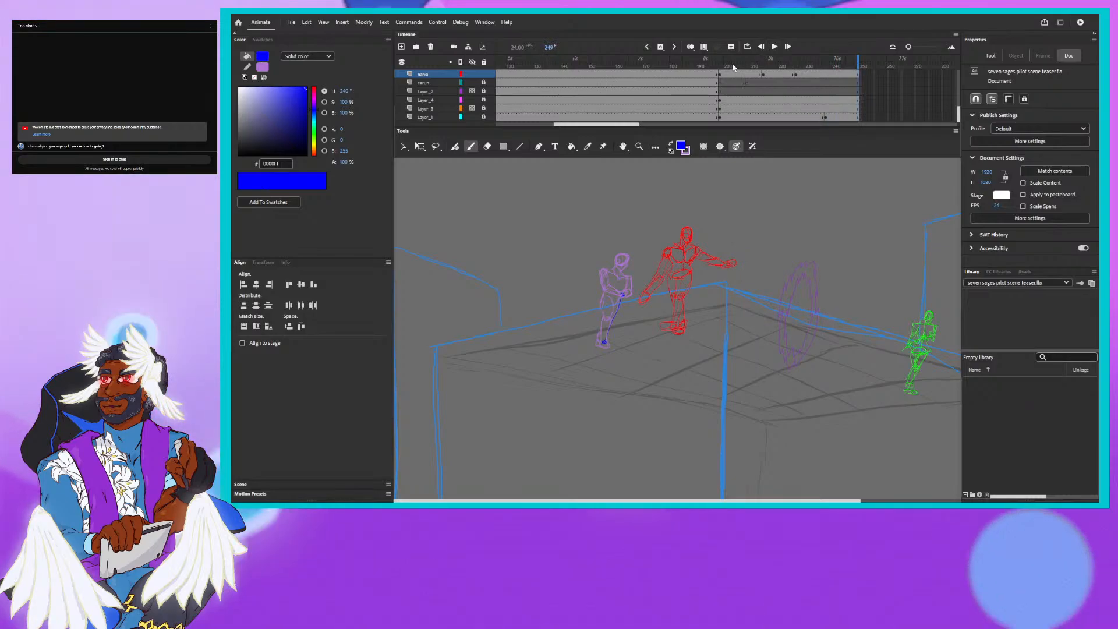
Play the rooftop shot in a loop from frame 198 to its end, and turn looping off.
click(748, 49)
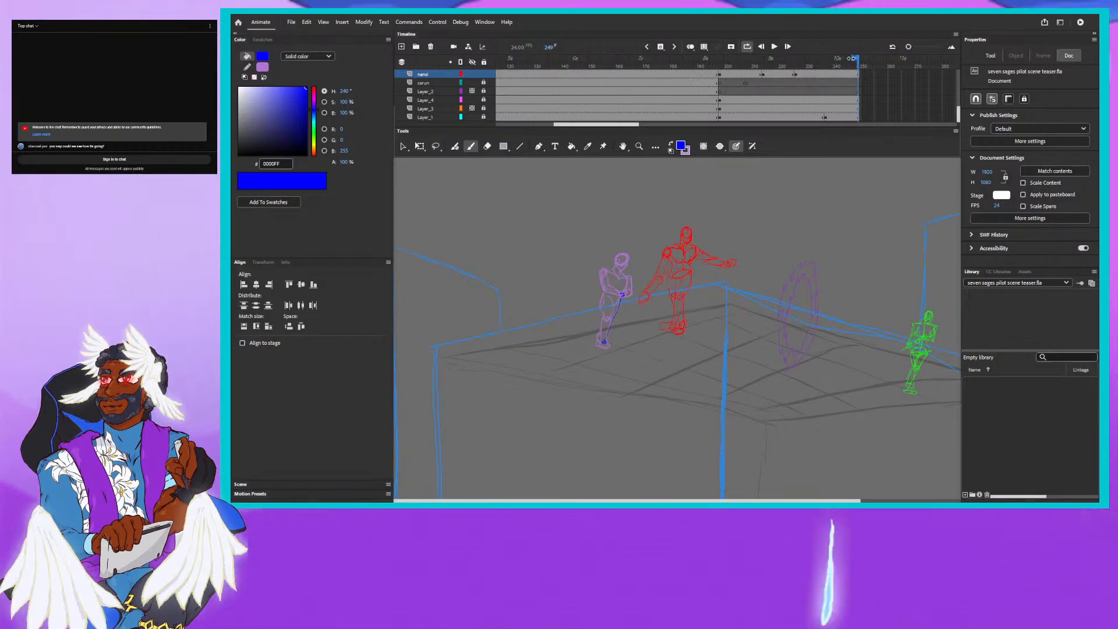
drag(851, 58, 720, 58)
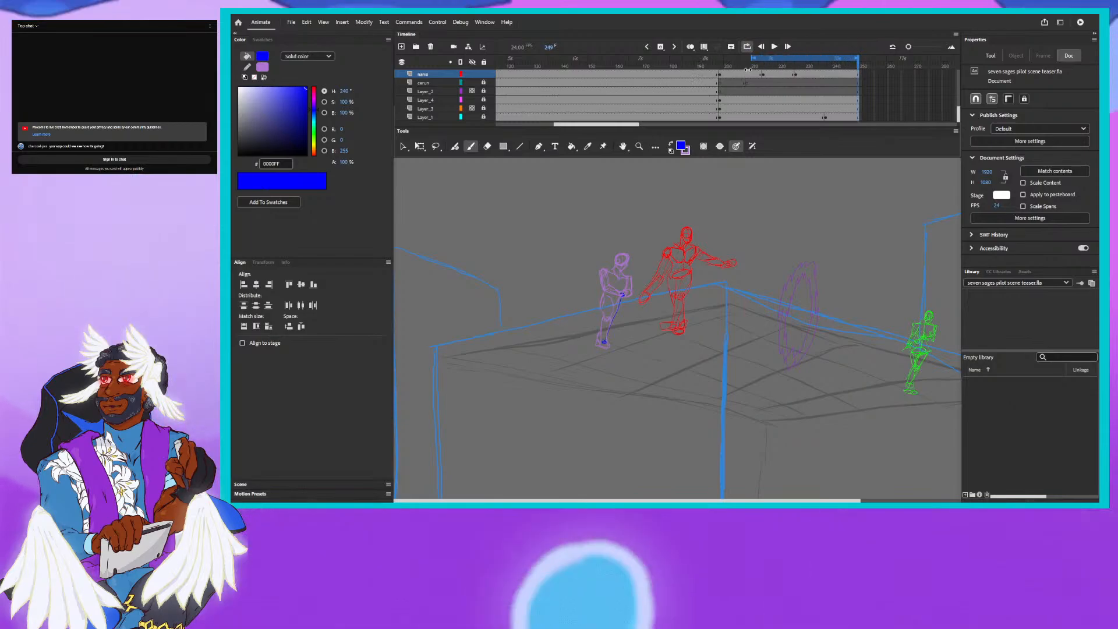
click(770, 48)
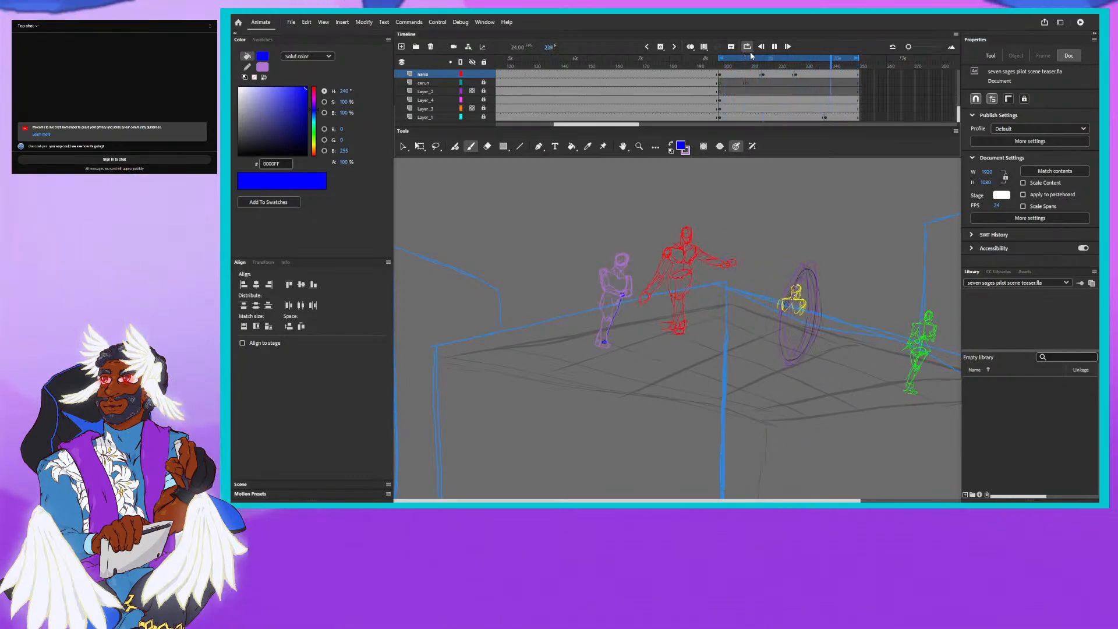
click(747, 46)
click(726, 66)
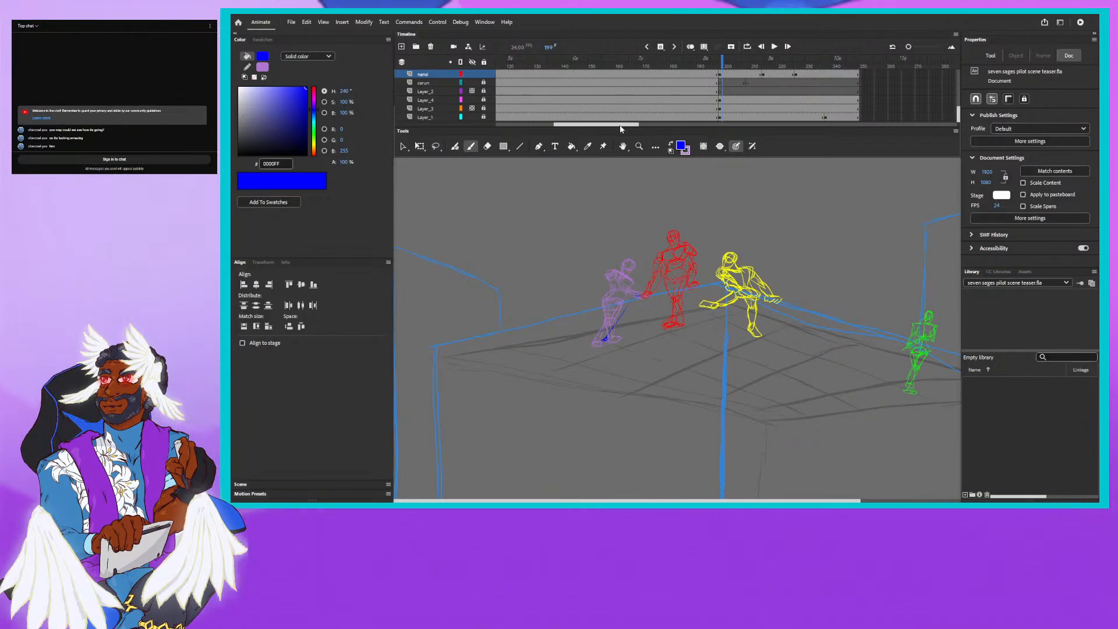
Return to frame 1 with the full stage in view and play the opening shot with a loop range reaching about frame 148.
mouse_move(619, 124)
mouse_down()
mouse_move(592, 126)
mouse_move(644, 126)
mouse_move(591, 126)
mouse_up()
click(498, 65)
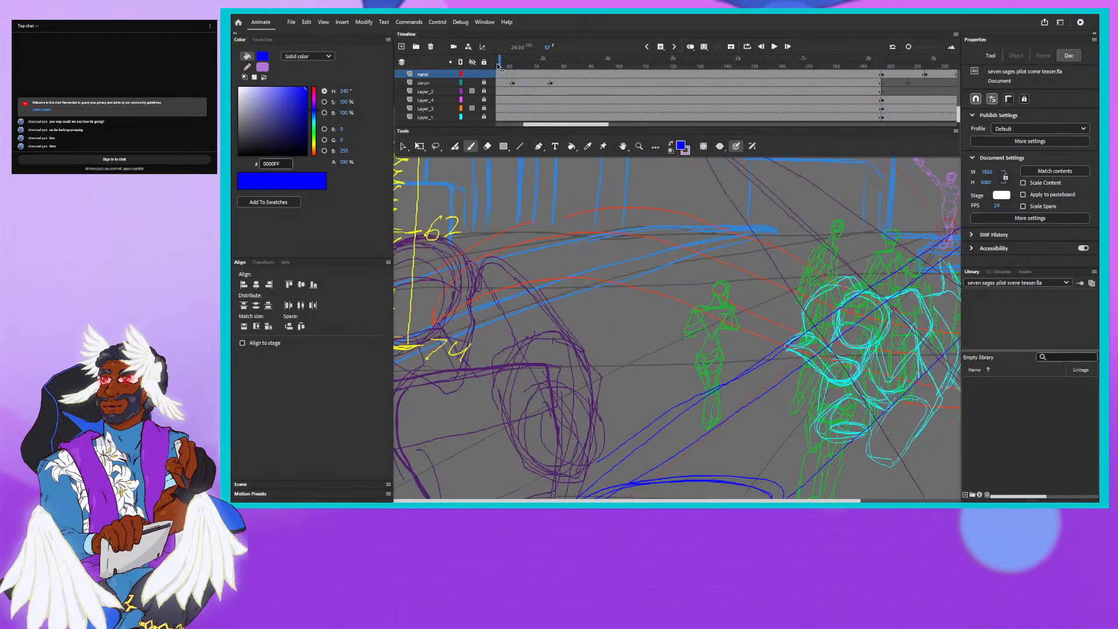
drag(498, 65, 465, 65)
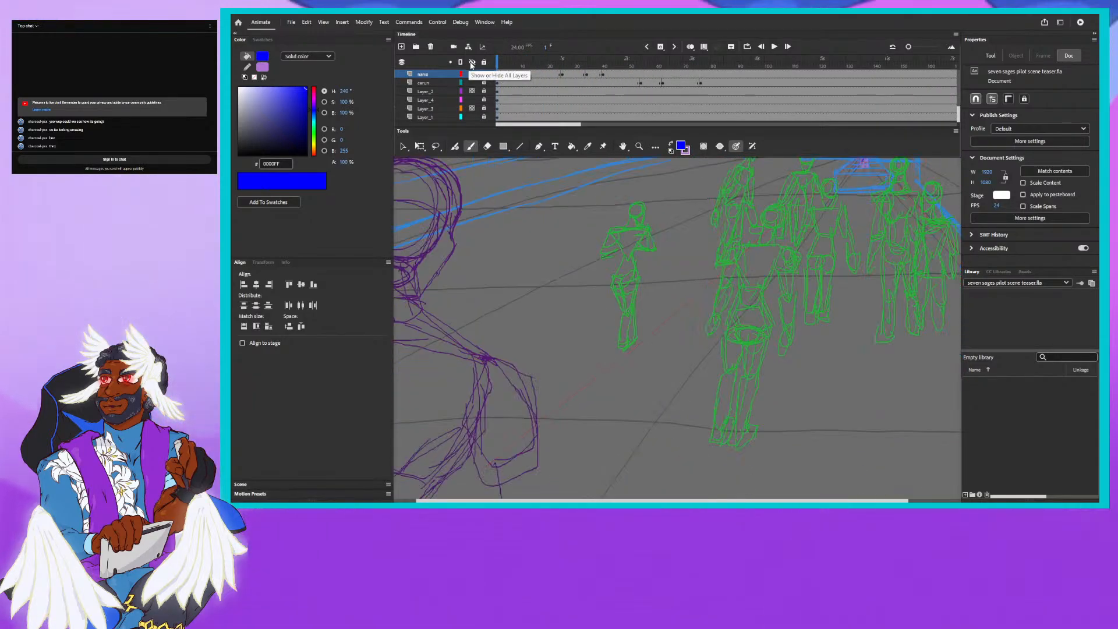
key(ctrl+minus)
key(ctrl+minus)
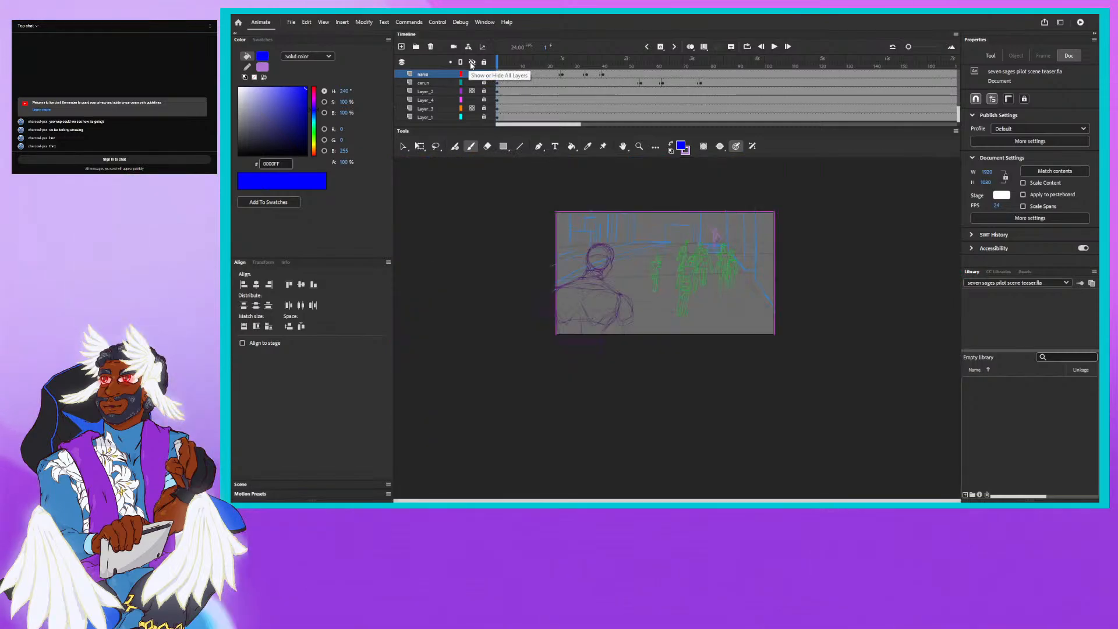
key(ctrl+equal)
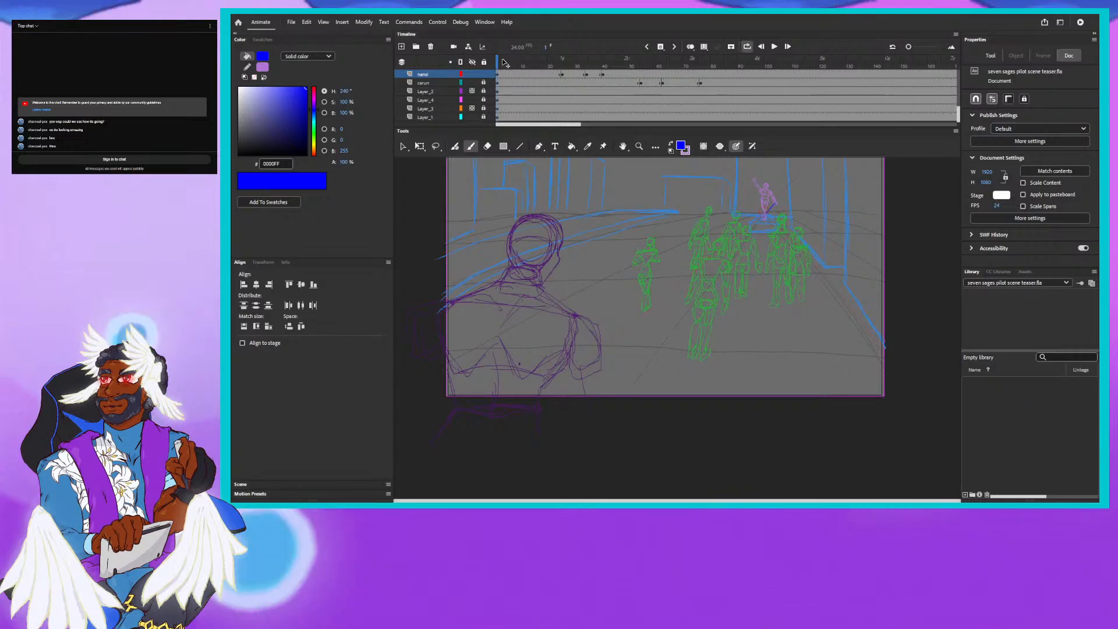
drag(655, 58, 899, 58)
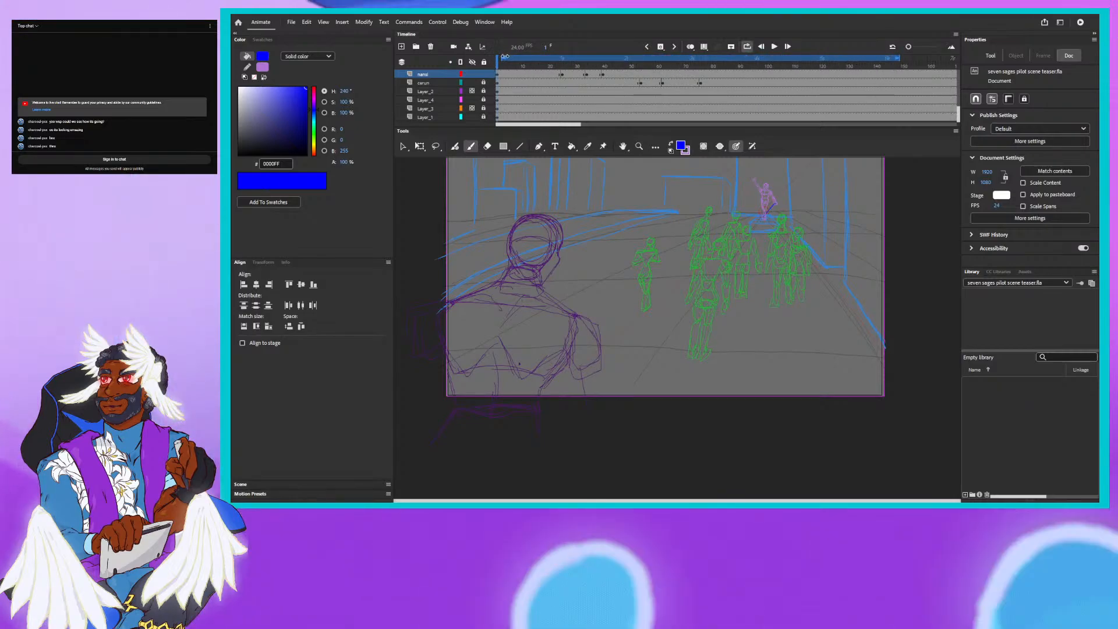
click(773, 46)
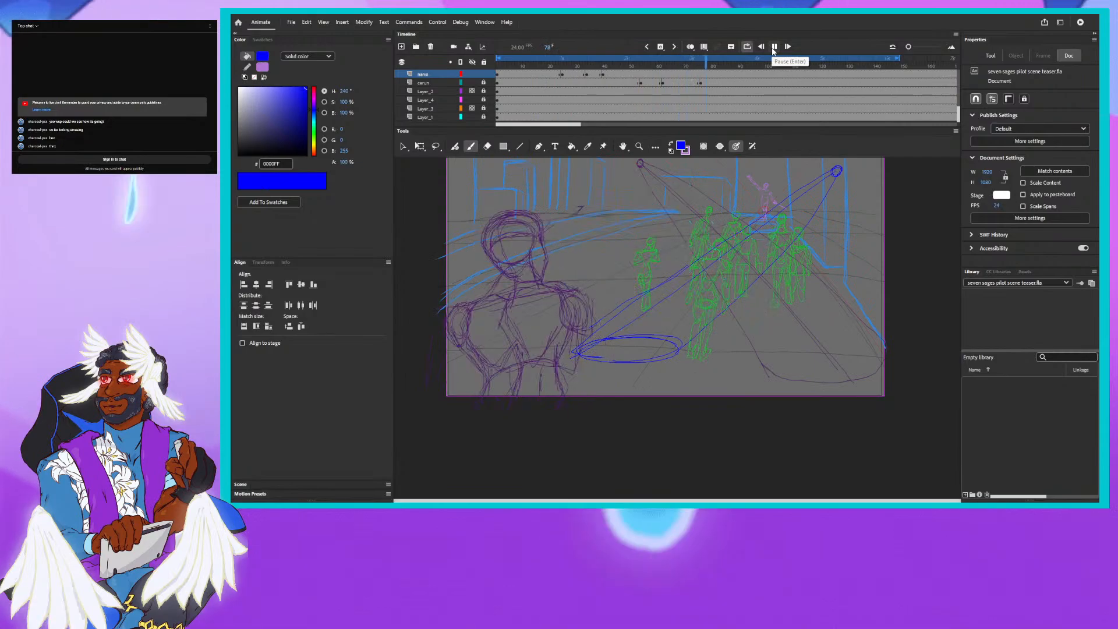
Shorten the loop range to end at about frame 80 and play the opening shot in a loop.
click(680, 66)
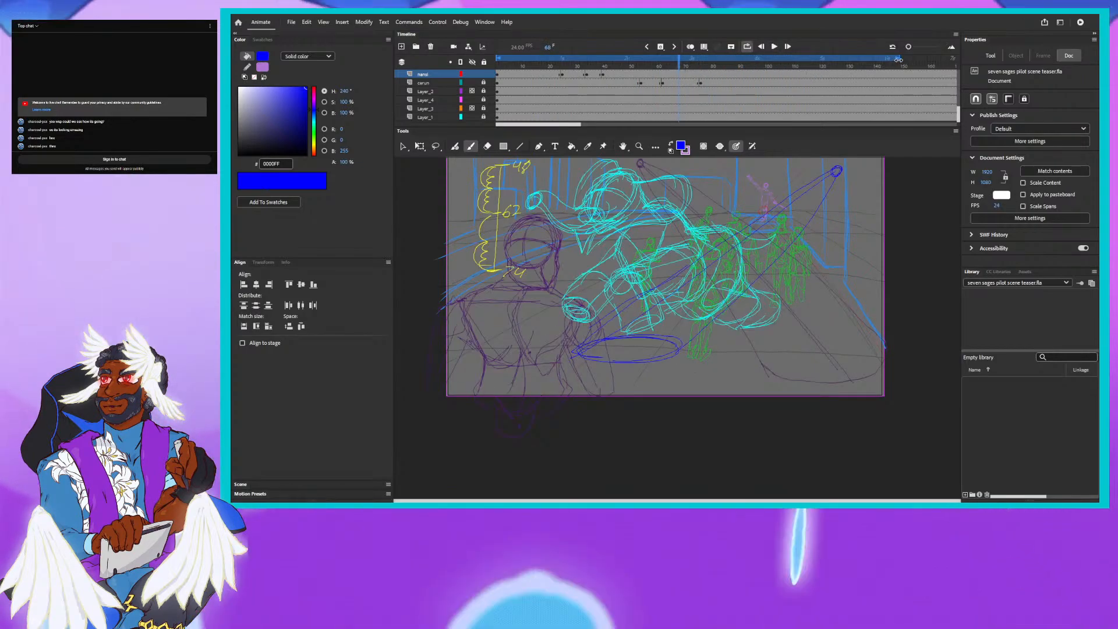
drag(897, 59, 711, 67)
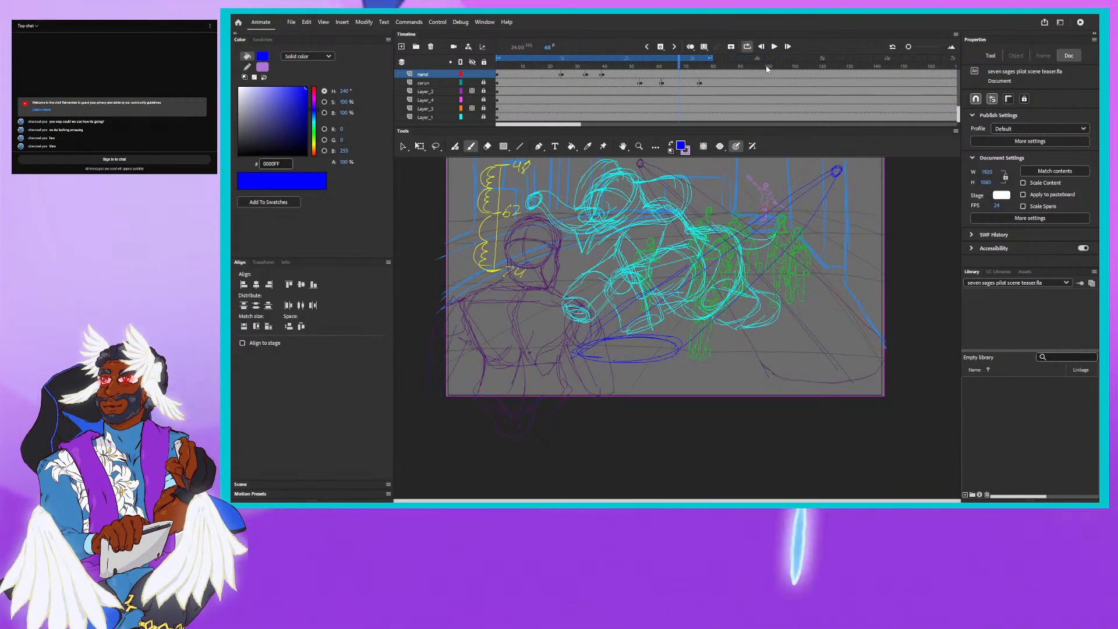
click(773, 46)
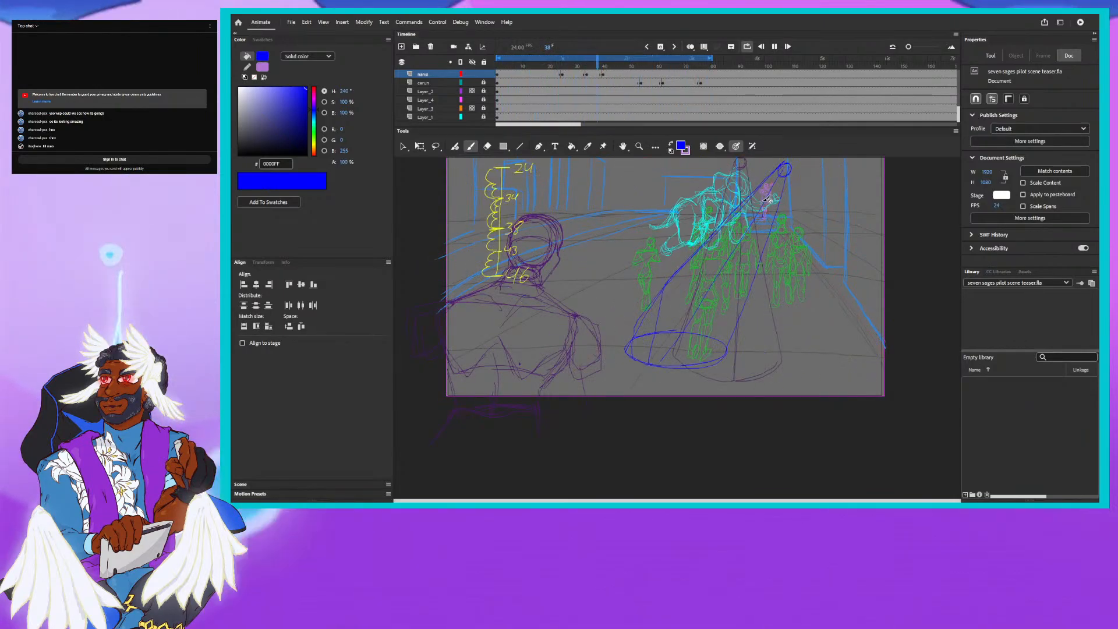
click(774, 47)
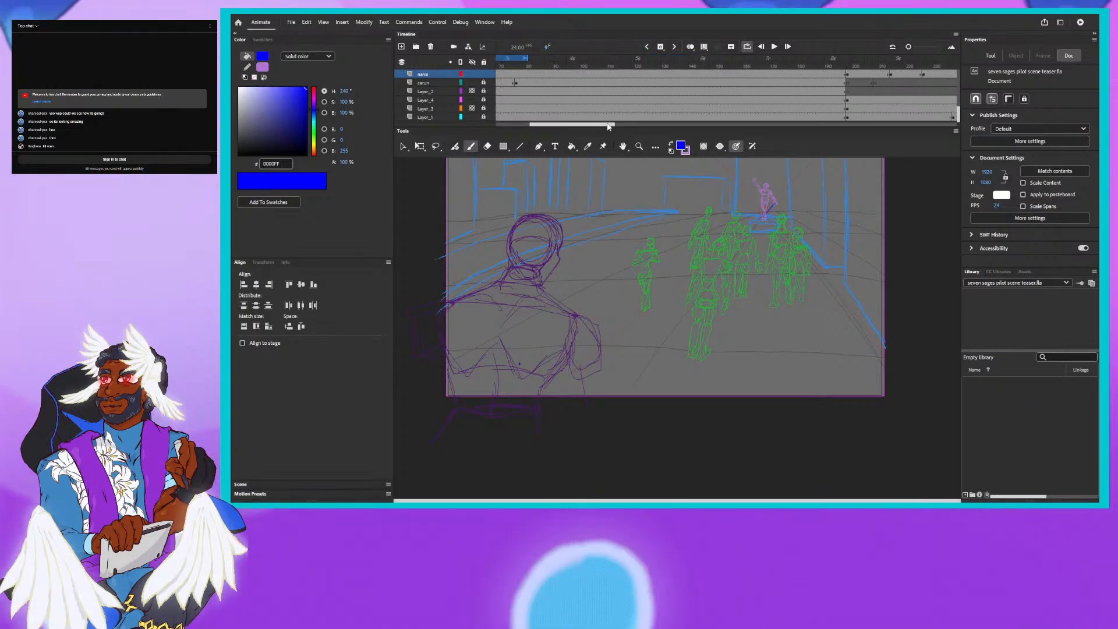
Return to the rooftop shot and scrub through it to about frame 228.
drag(594, 126, 620, 126)
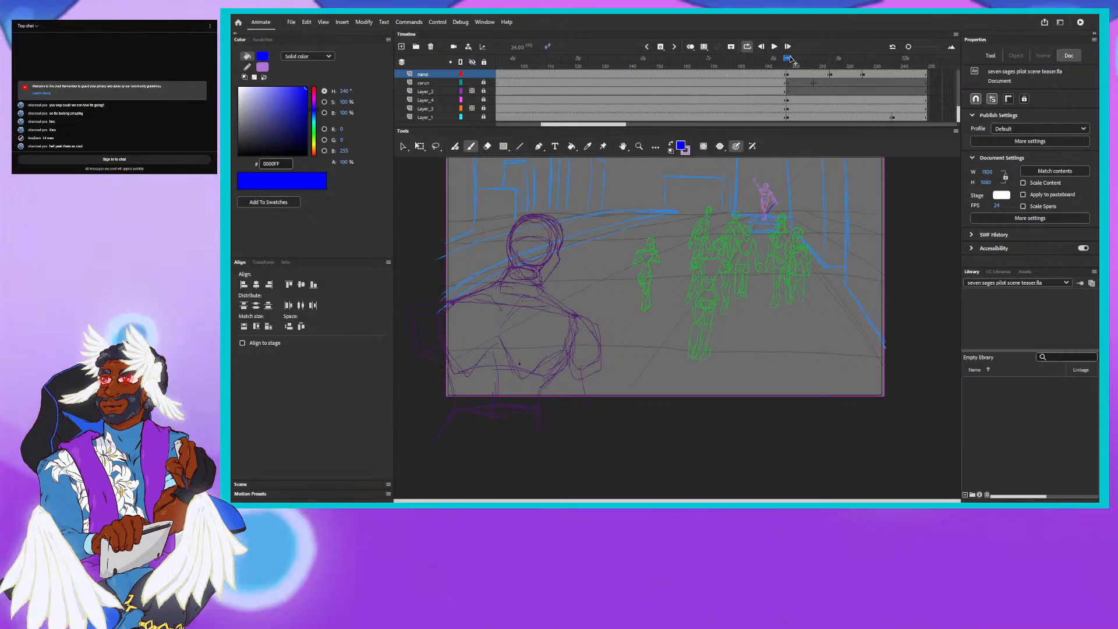
drag(789, 66, 870, 72)
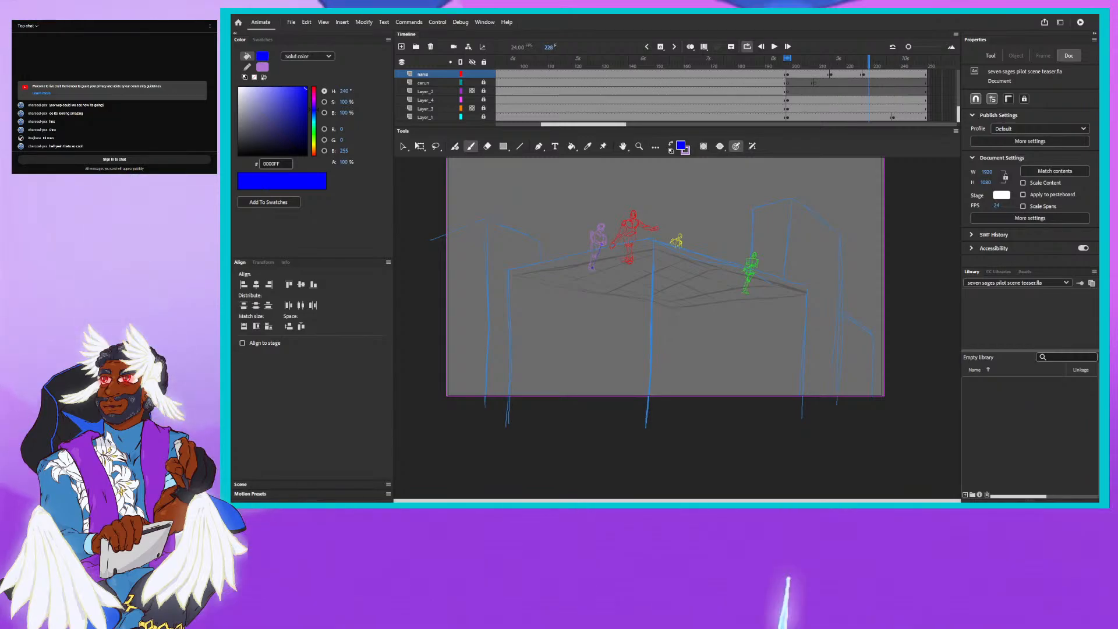
Switch to File Explorer and look over the character concept art in Nansi-concept2.jpg and miria-concept-art.jpg.
key(super+e)
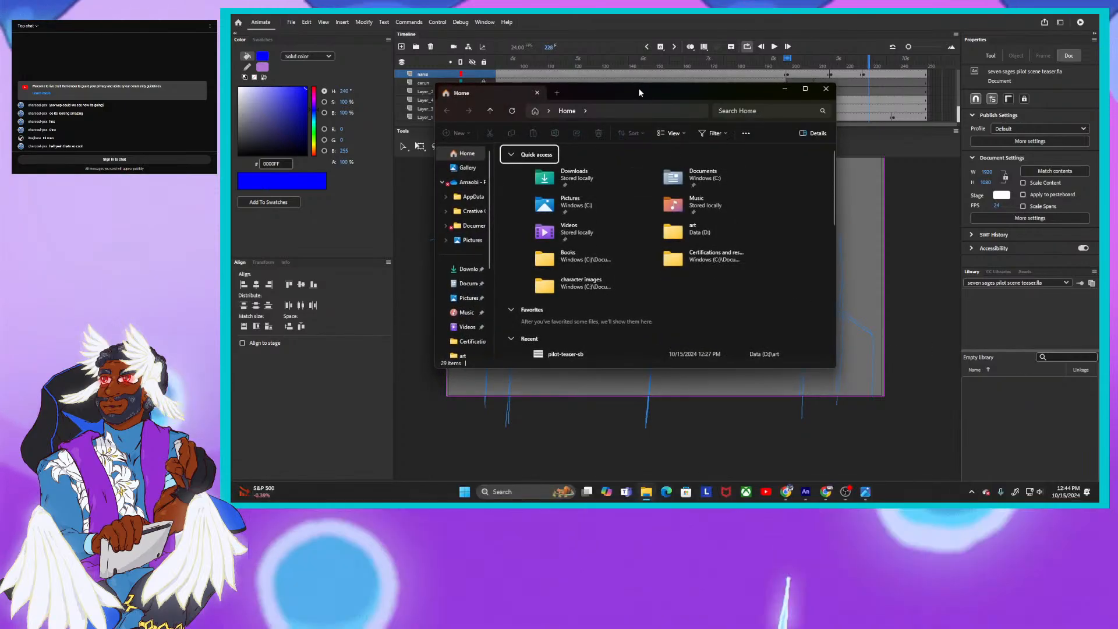
drag(638, 89, 1098, 96)
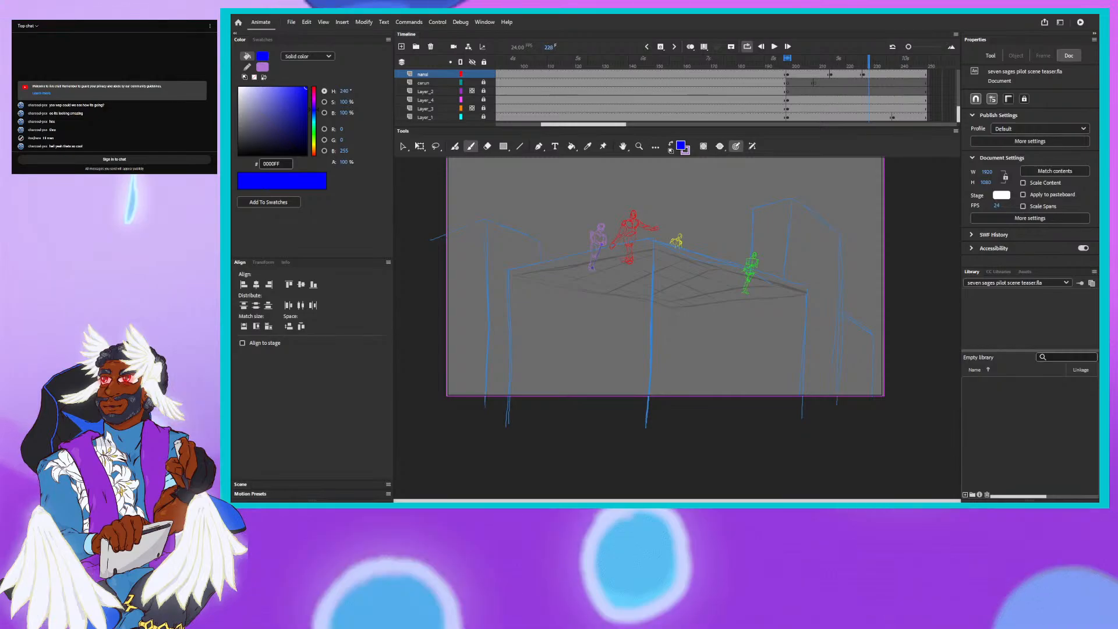
drag(1115, 216, 651, 111)
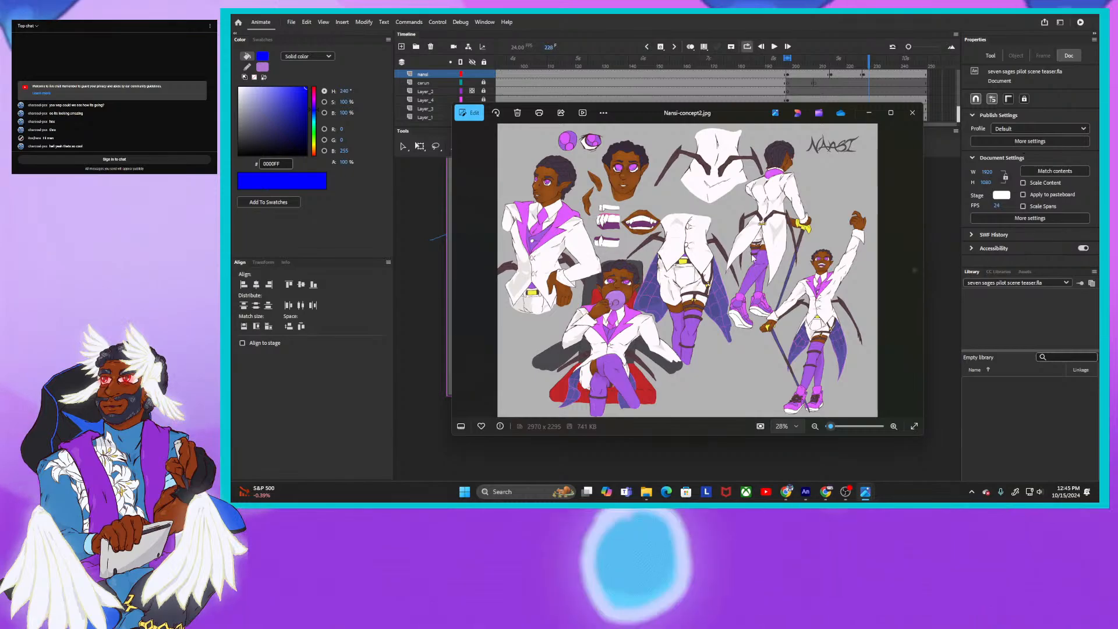
drag(718, 111, 912, 118)
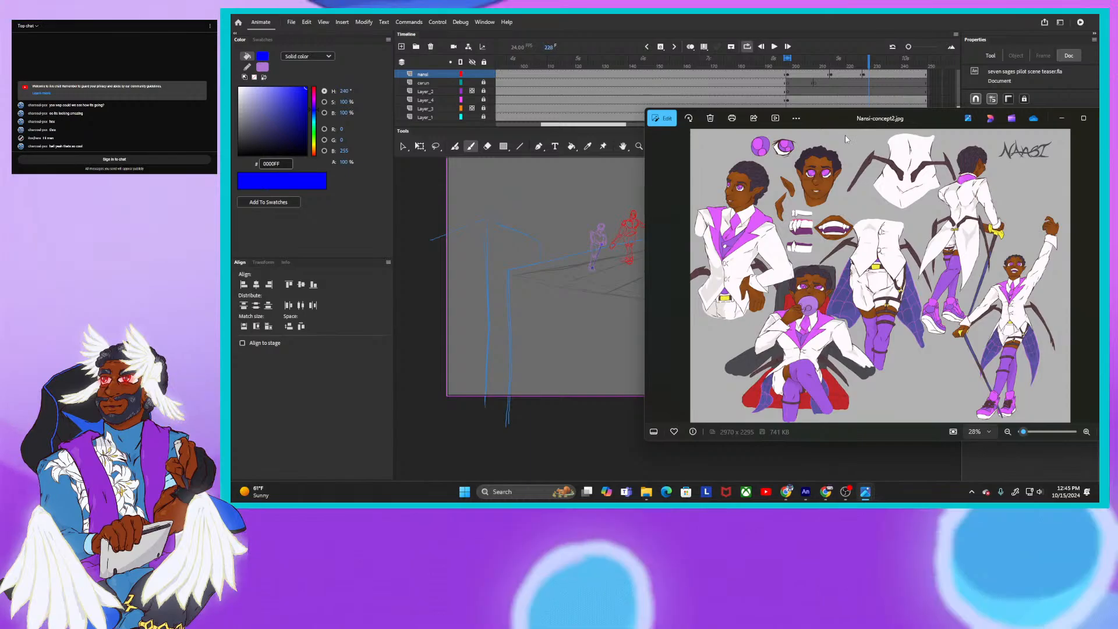
drag(823, 117, 1117, 152)
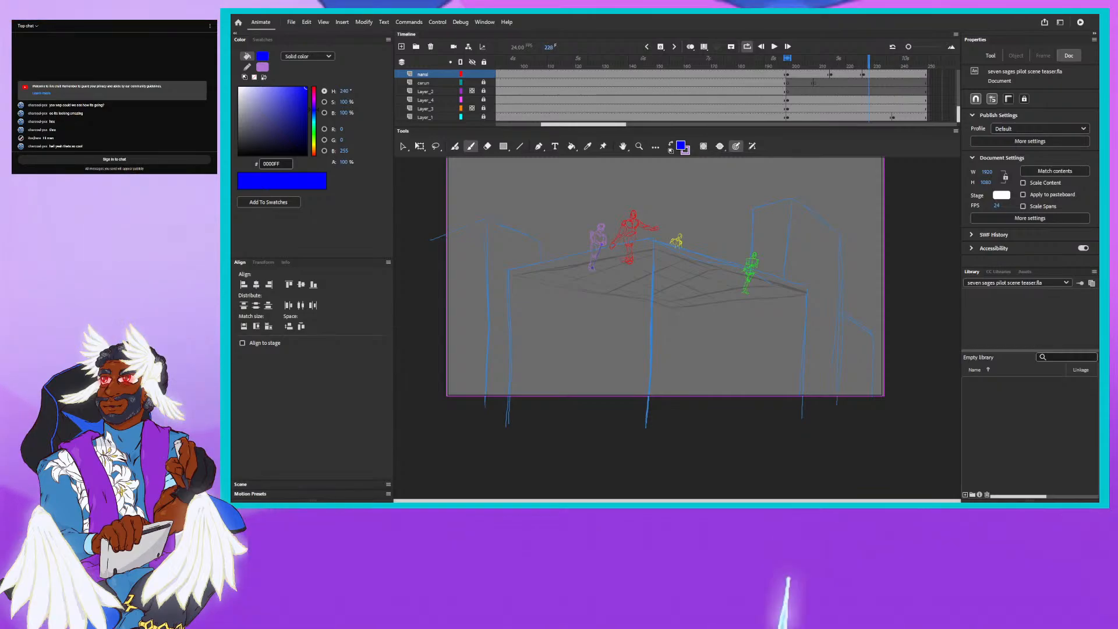
drag(1098, 145, 757, 104)
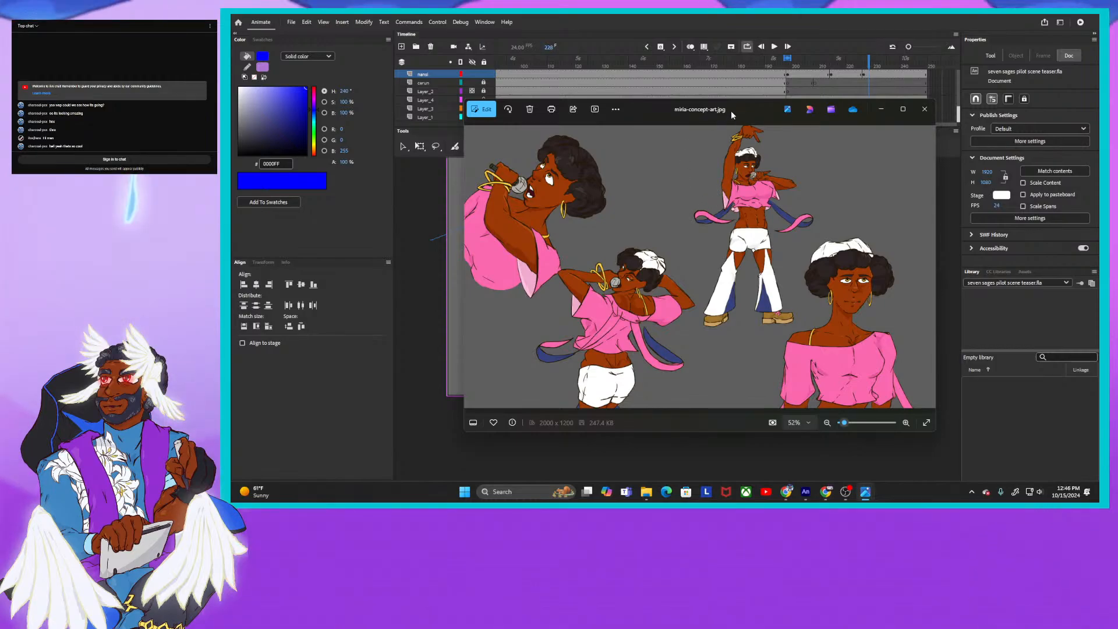
drag(732, 111, 1100, 114)
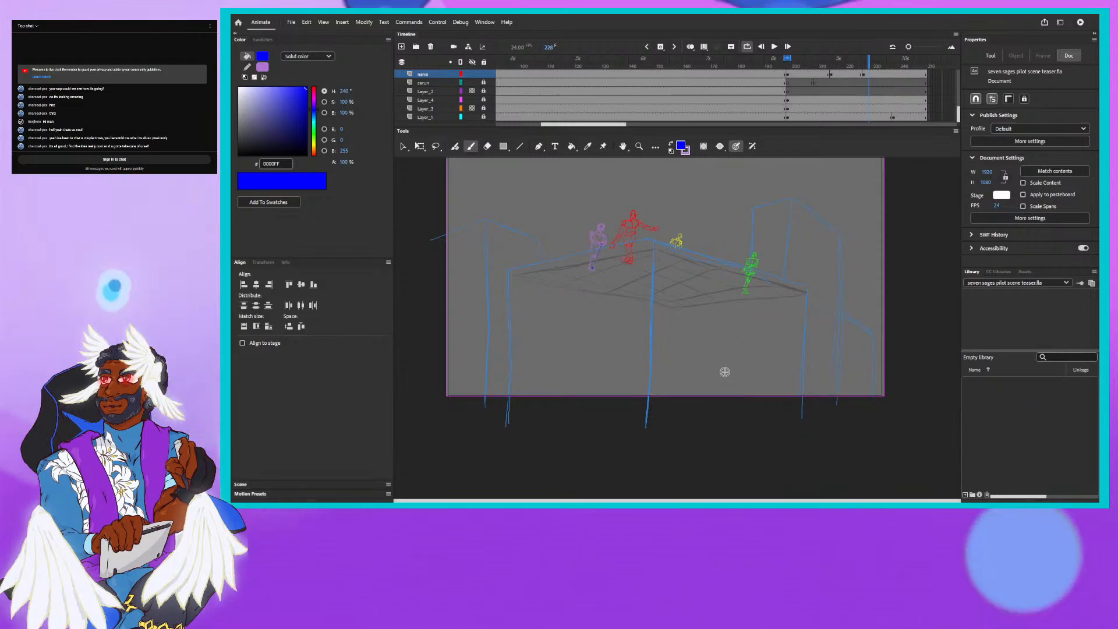
Turn looping off and step through the rooftop shot frame by frame from frame 199 to its end.
click(867, 63)
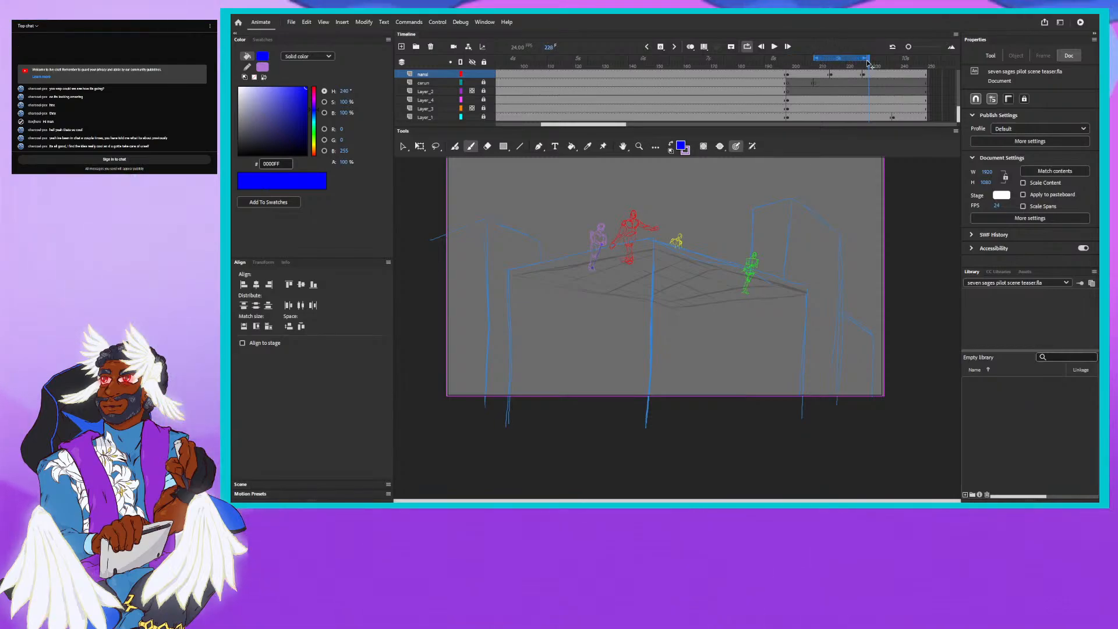
click(747, 47)
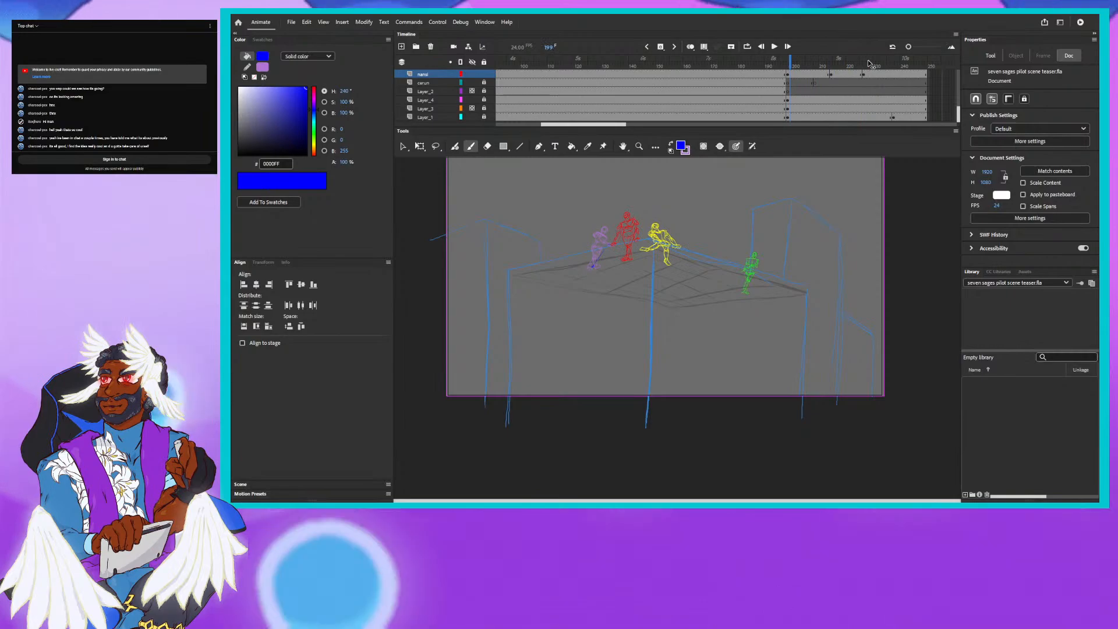
key(period)
key(period)
key(period)
key(period)
key(period)
key(period)
key(period)
key(period)
key(period)
key(period)
key(period)
key(period)
key(period)
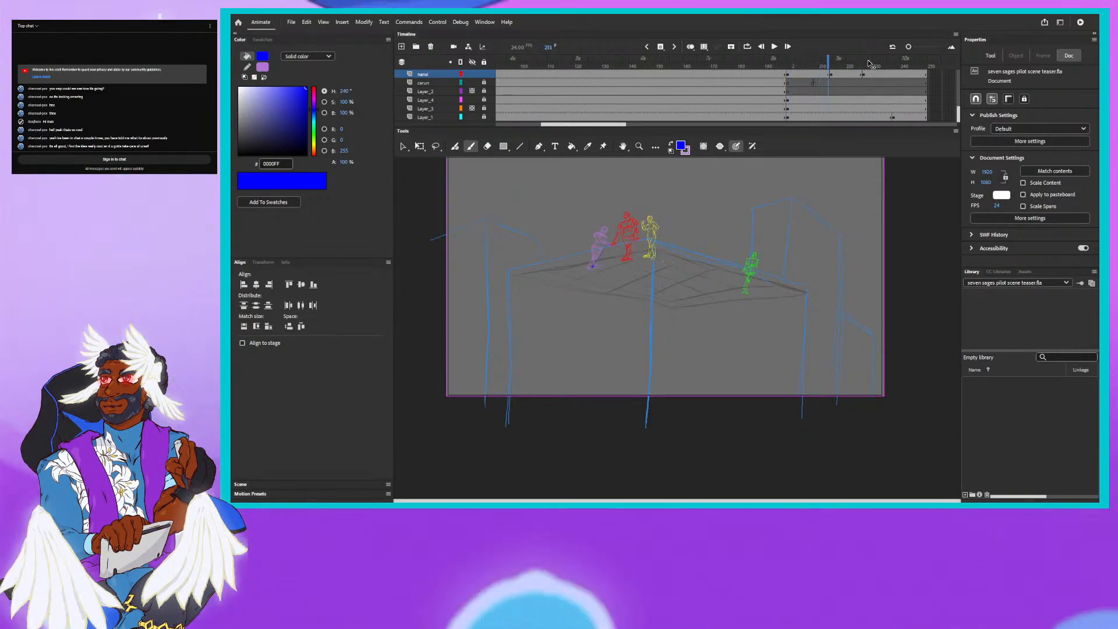
key(period)
key(period)
key(period)
key(period)
key(period)
key(period)
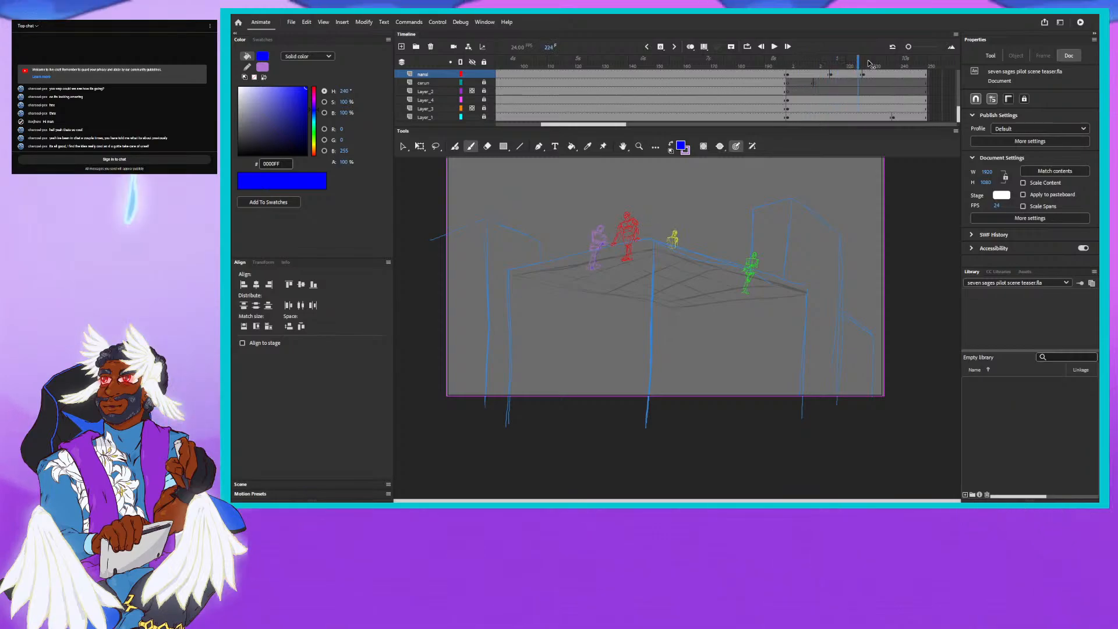
key(period)
key(period)
key(period)
key(period)
key(period)
key(period)
key(period)
key(period)
key(period)
key(period)
key(period)
key(period)
key(period)
key(period)
key(period)
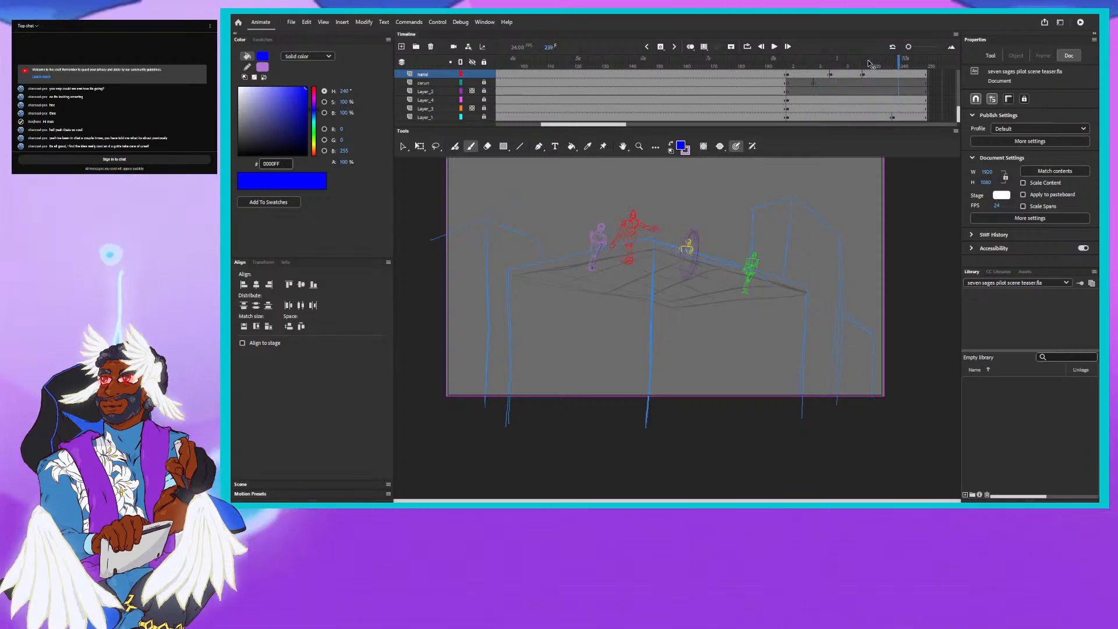
key(period)
key(period)
key(period)
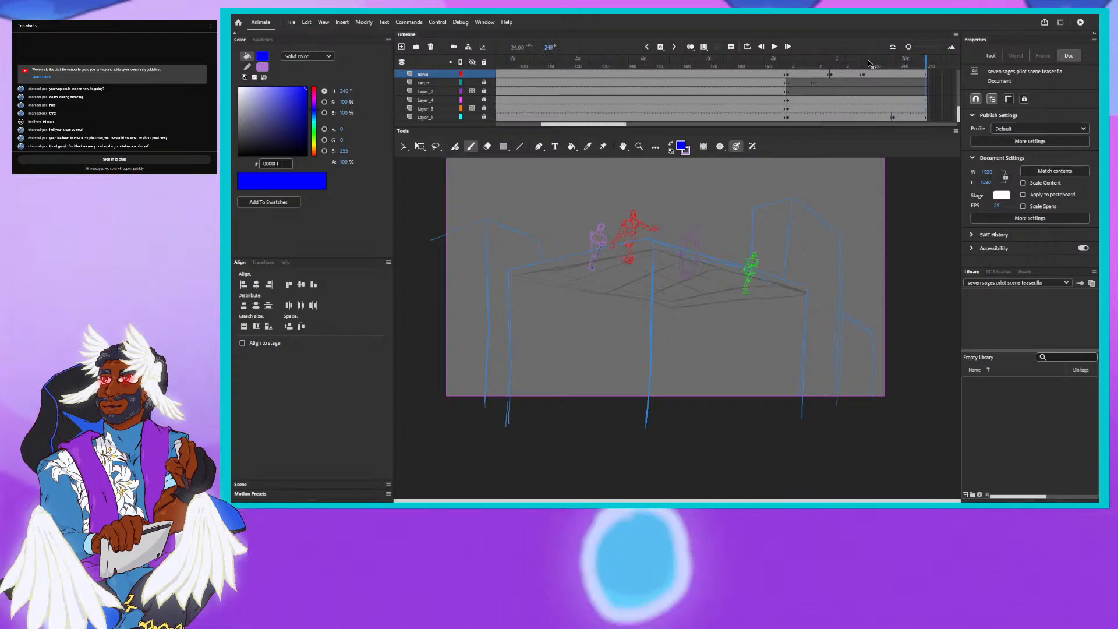
Go back to frame 201 and step forward through the rooftop fight to its last frame again.
click(918, 65)
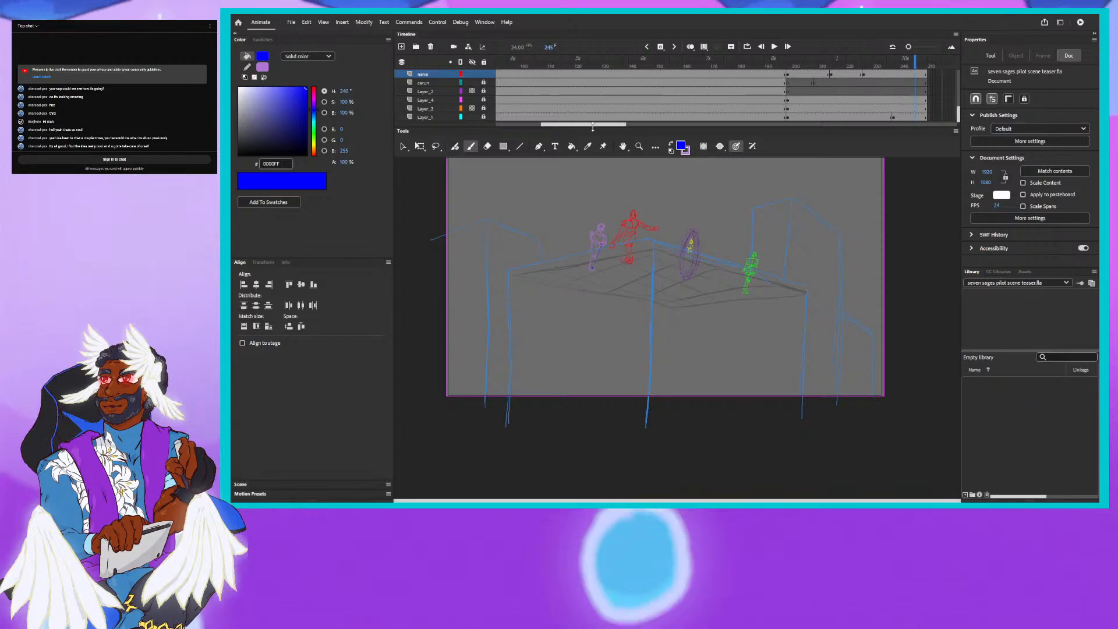
drag(597, 124, 628, 124)
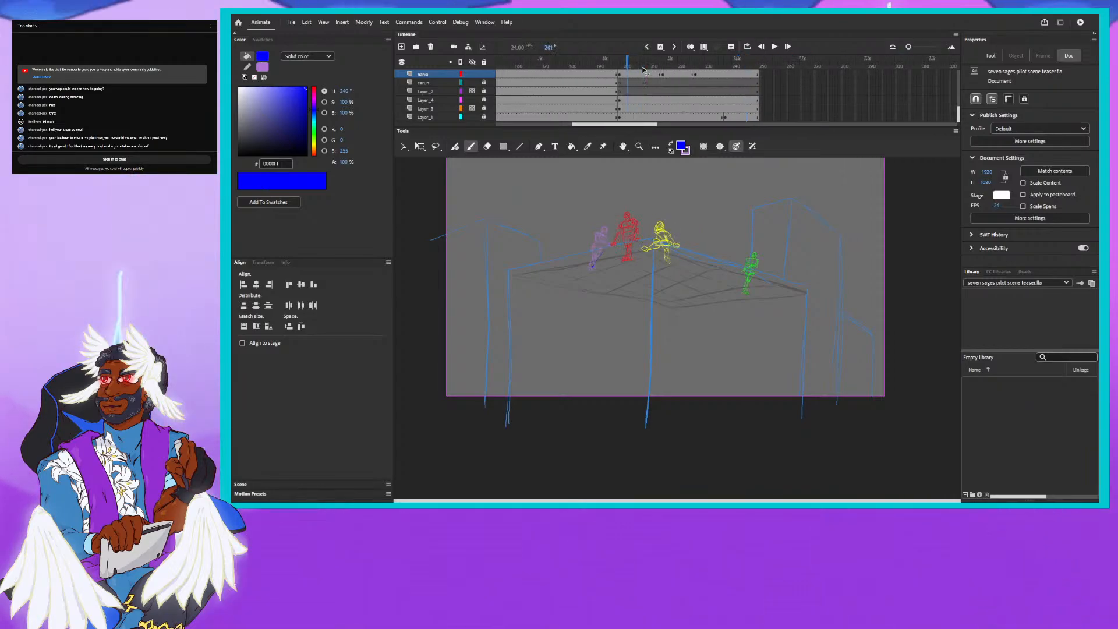
key(period)
key(period)
key(period)
key(period)
key(period)
key(period)
key(period)
key(period)
key(period)
key(period)
key(period)
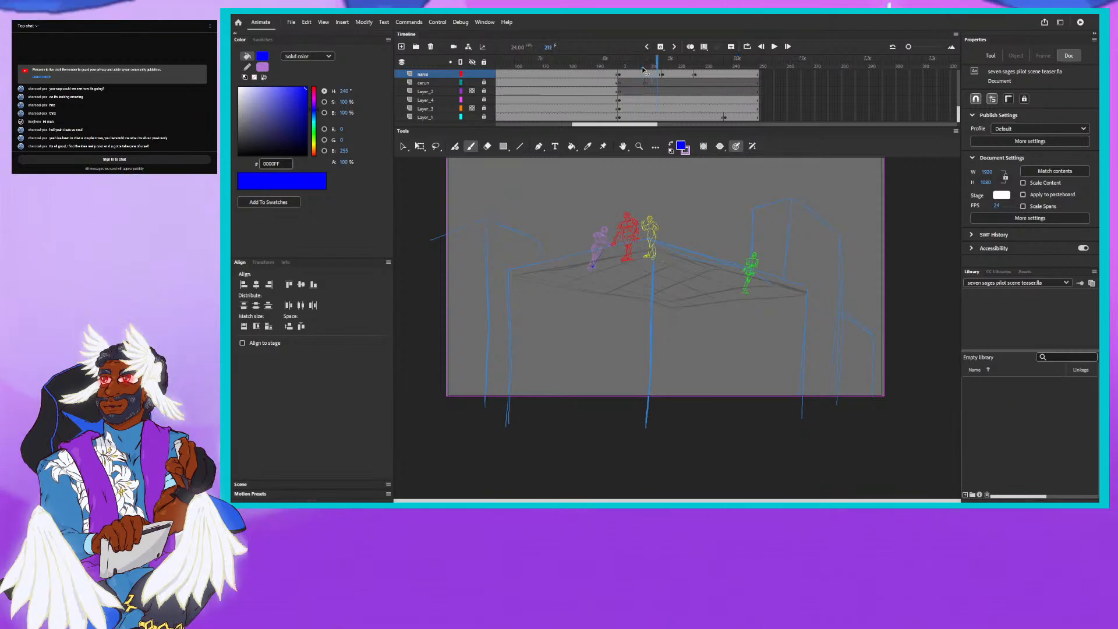
key(period)
key(period)
key(period)
key(period)
key(period)
key(period)
key(period)
key(period)
key(period)
key(period)
key(period)
key(period)
key(period)
key(period)
key(period)
key(period)
key(period)
key(period)
key(period)
key(period)
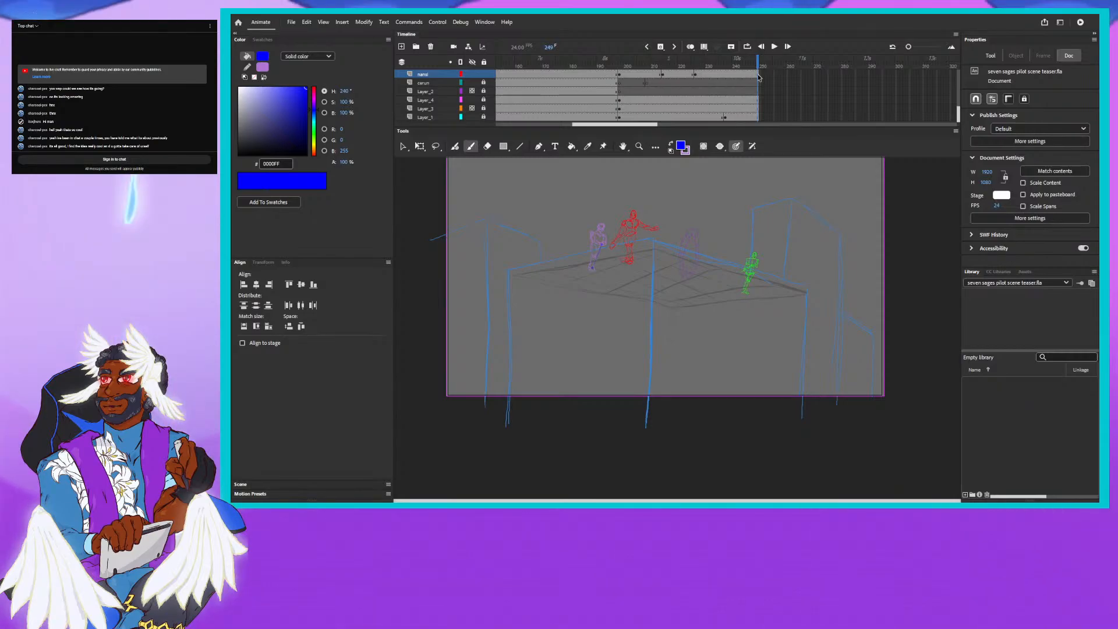
Step back from frame 243 to frame 215 and forward to frame 223 to examine the figures' reaction poses.
click(757, 64)
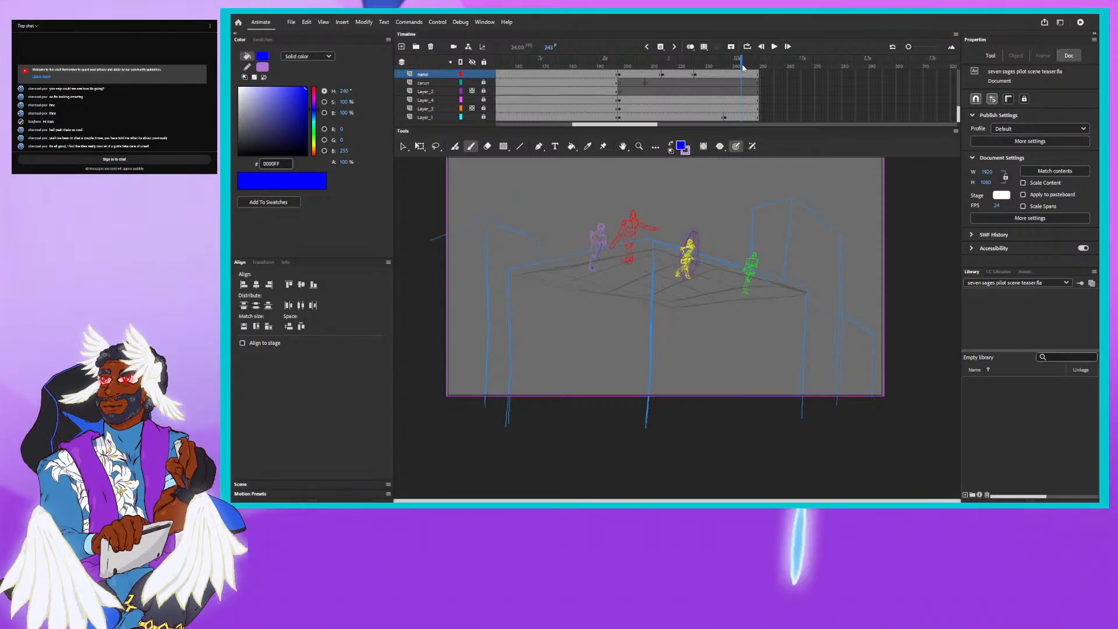
key(comma)
key(comma)
key(comma)
key(comma)
key(comma)
key(comma)
key(comma)
key(comma)
key(comma)
key(comma)
key(comma)
key(comma)
key(comma)
key(comma)
key(comma)
key(comma)
key(comma)
key(comma)
key(comma)
key(comma)
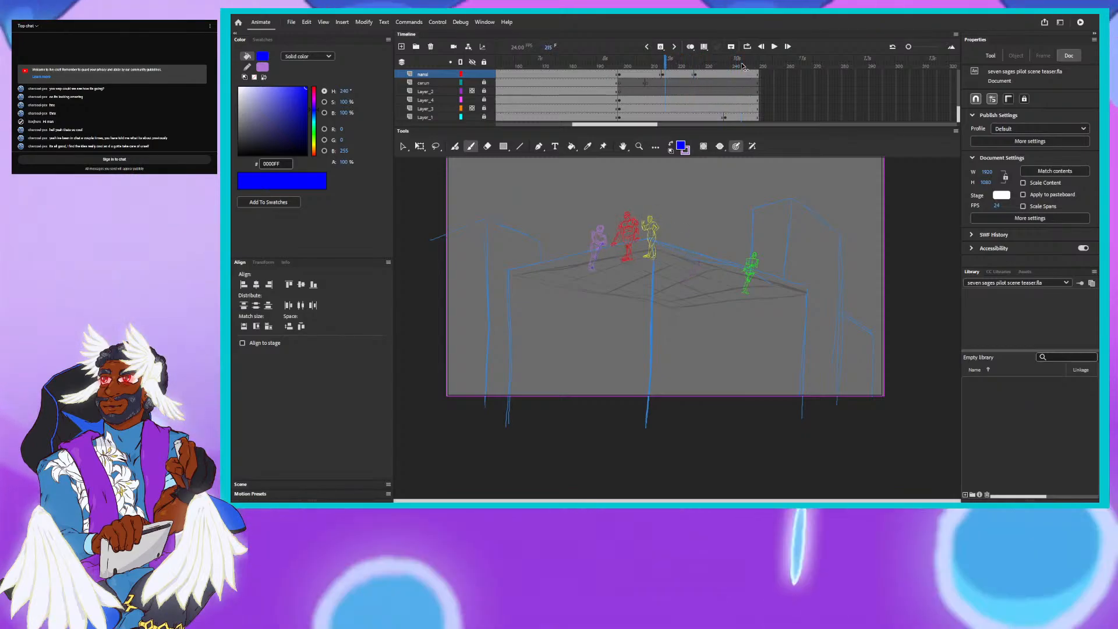
key(period)
key(period)
key(period)
key(period)
key(period)
key(period)
key(period)
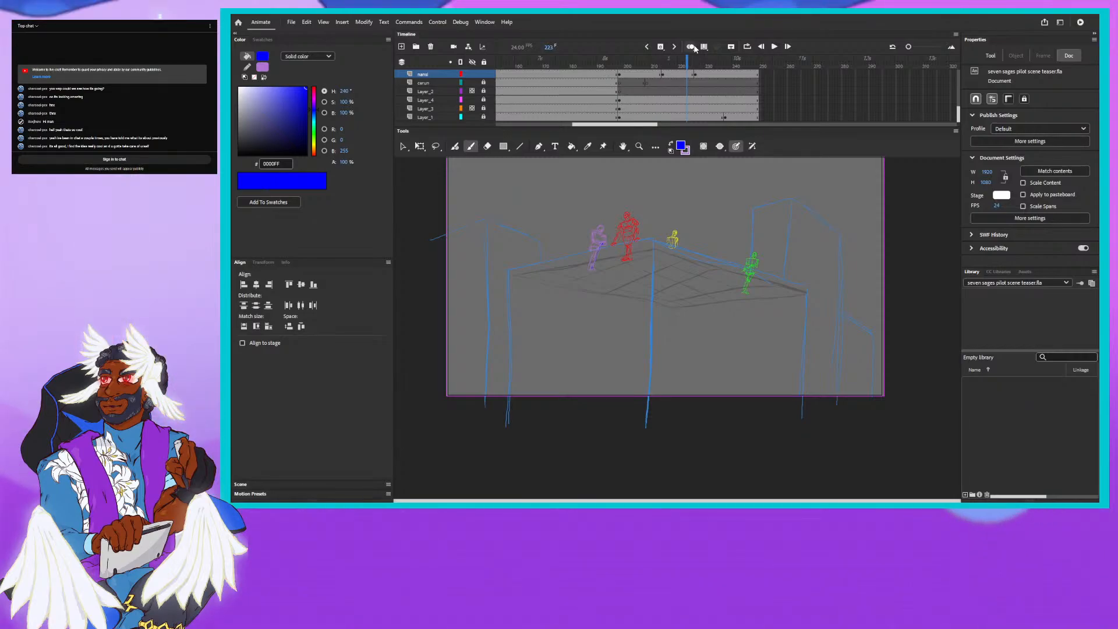
Step back from frame 223 and forward again around frame 216 to check the purple and red figures' timing.
key(comma)
key(comma)
key(comma)
key(comma)
key(comma)
key(comma)
key(comma)
key(comma)
key(comma)
key(comma)
key(comma)
key(comma)
key(comma)
key(comma)
key(comma)
key(comma)
key(comma)
key(comma)
key(comma)
key(comma)
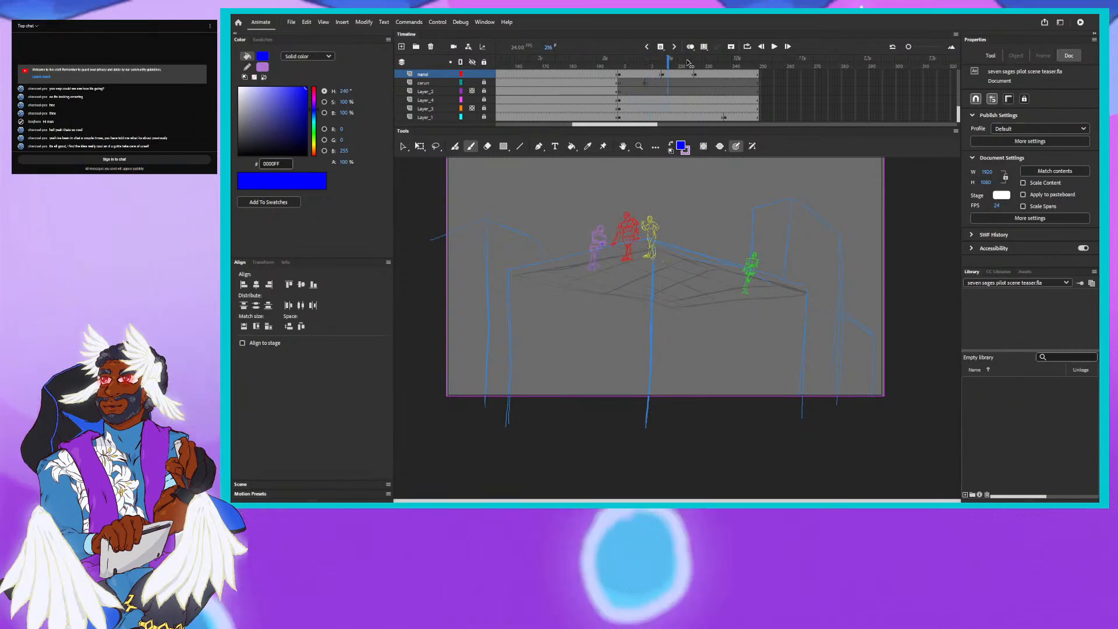
key(period)
key(period)
key(period)
key(period)
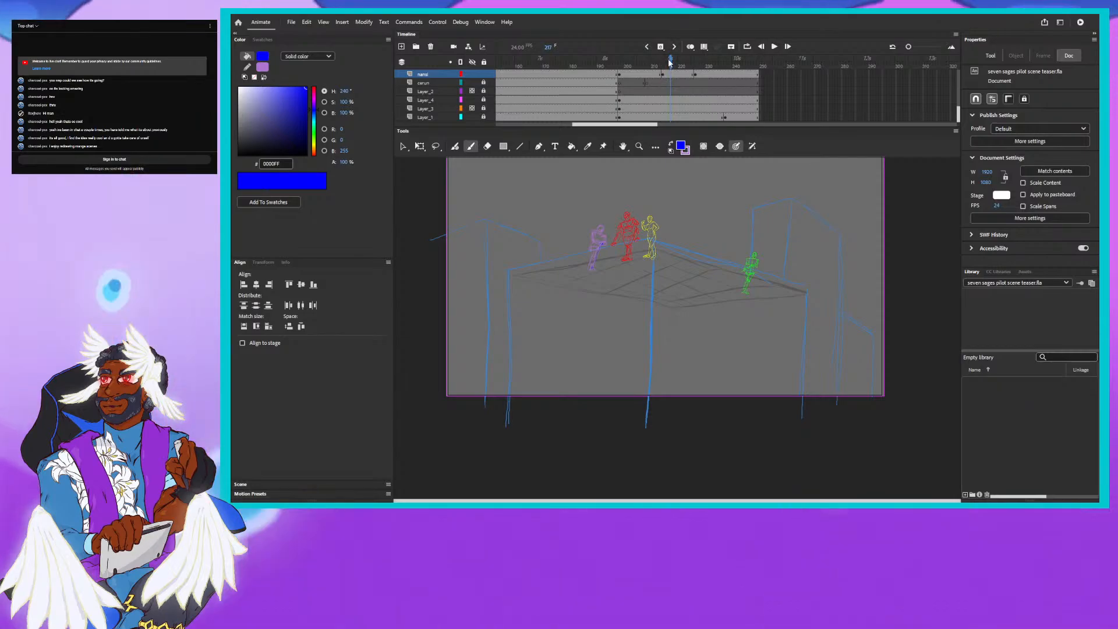
Step back past the start of the rooftop shot to frame 194 to examine the cut from the opening shot.
key(comma)
key(comma)
key(comma)
key(comma)
key(comma)
key(comma)
key(comma)
key(comma)
key(comma)
key(comma)
key(comma)
key(comma)
key(comma)
key(comma)
key(comma)
key(comma)
key(comma)
key(comma)
key(comma)
key(comma)
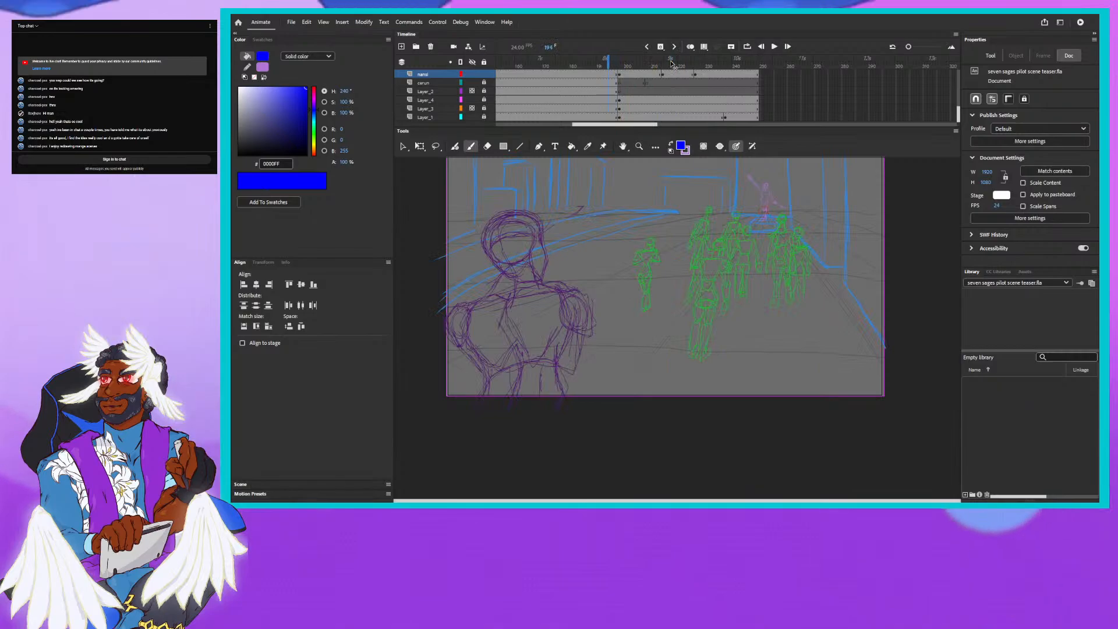
Step forward from frame 194 across the cut to frame 211 and scrub to frame 239 to examine the rooftop fight.
key(period)
key(period)
key(period)
key(period)
key(period)
key(period)
key(period)
key(period)
key(period)
key(period)
key(period)
key(period)
key(period)
key(period)
key(period)
key(period)
key(period)
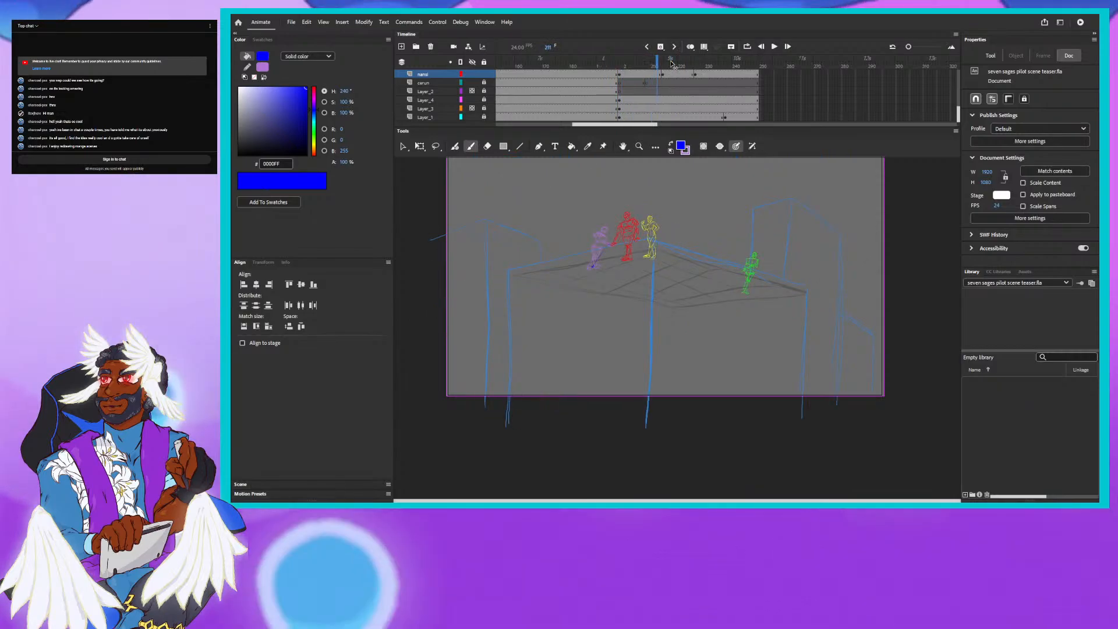
click(670, 63)
drag(673, 64, 730, 85)
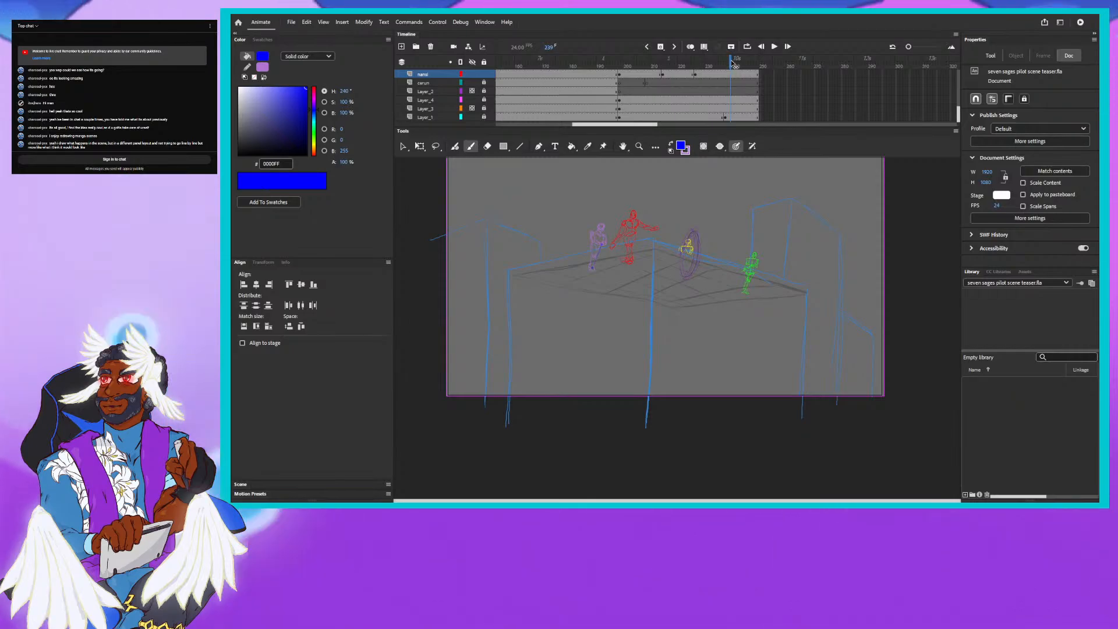
Step through the end of the rooftop shot, return to frame 201 and play the fight.
key(comma)
key(comma)
key(comma)
key(comma)
key(comma)
key(comma)
key(comma)
key(comma)
key(comma)
key(comma)
key(comma)
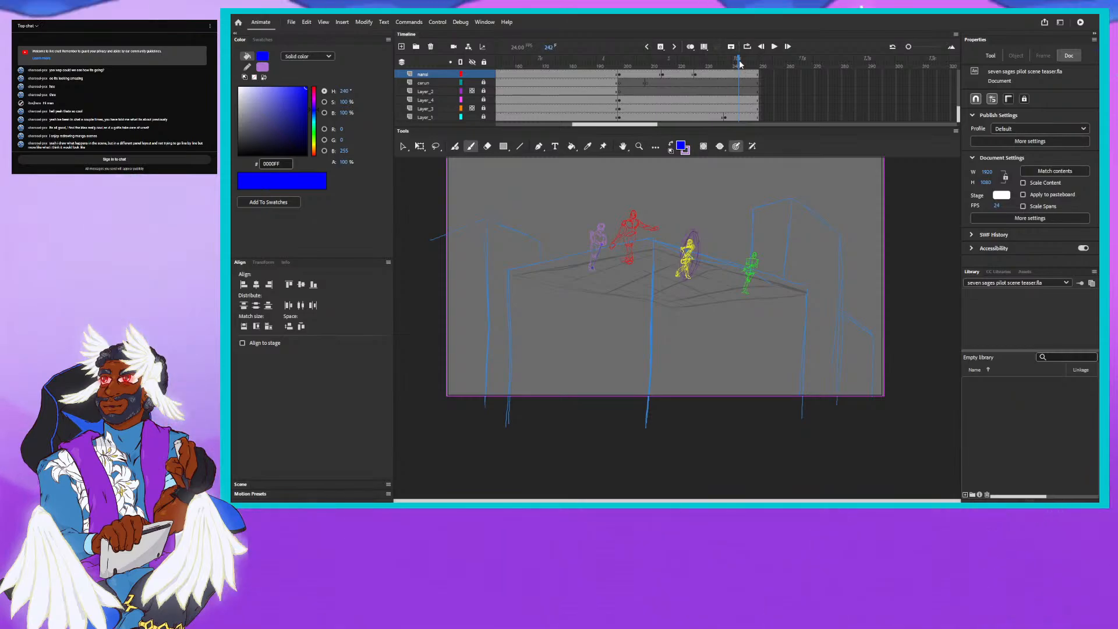
drag(738, 64, 627, 64)
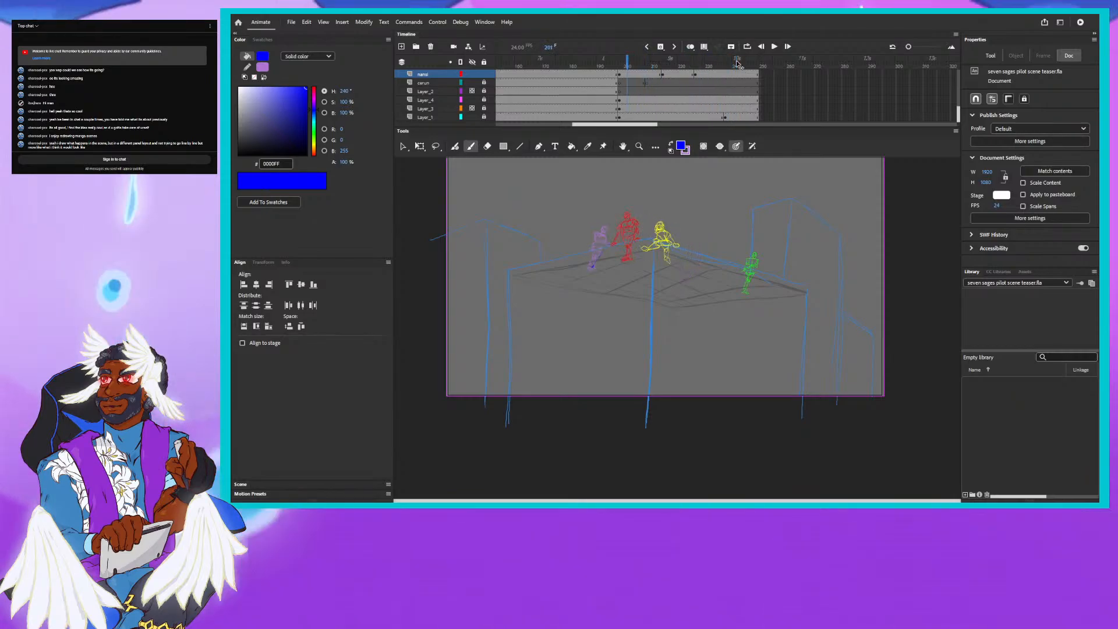
click(773, 46)
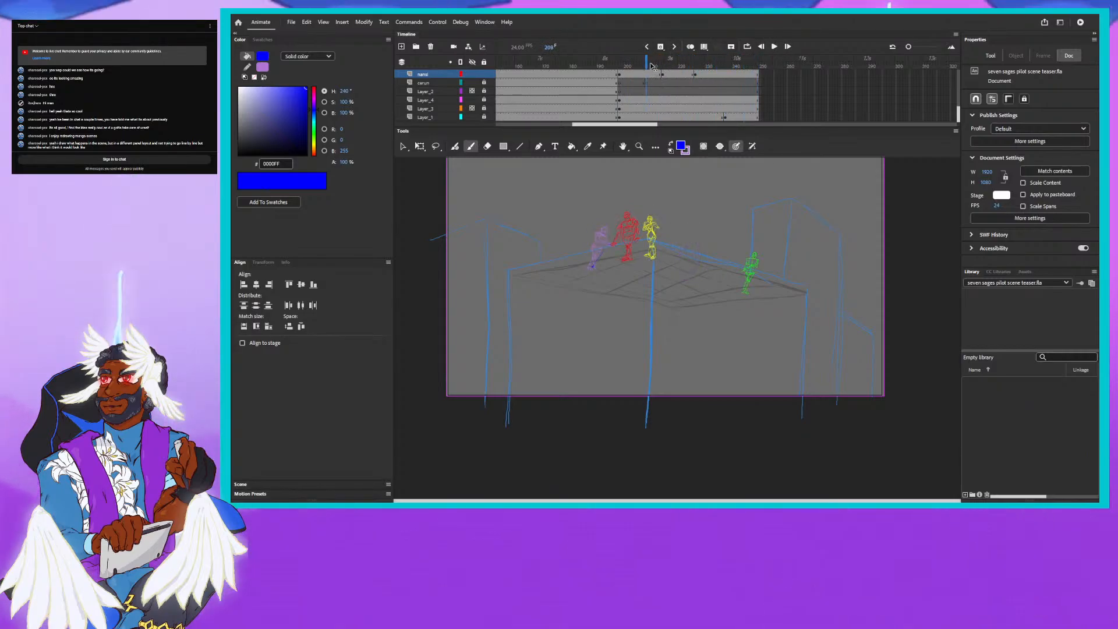
Step back from frame 209 to frame 198 to examine the yellow figure's opening poses.
key(comma)
key(comma)
key(comma)
key(comma)
key(comma)
key(comma)
key(comma)
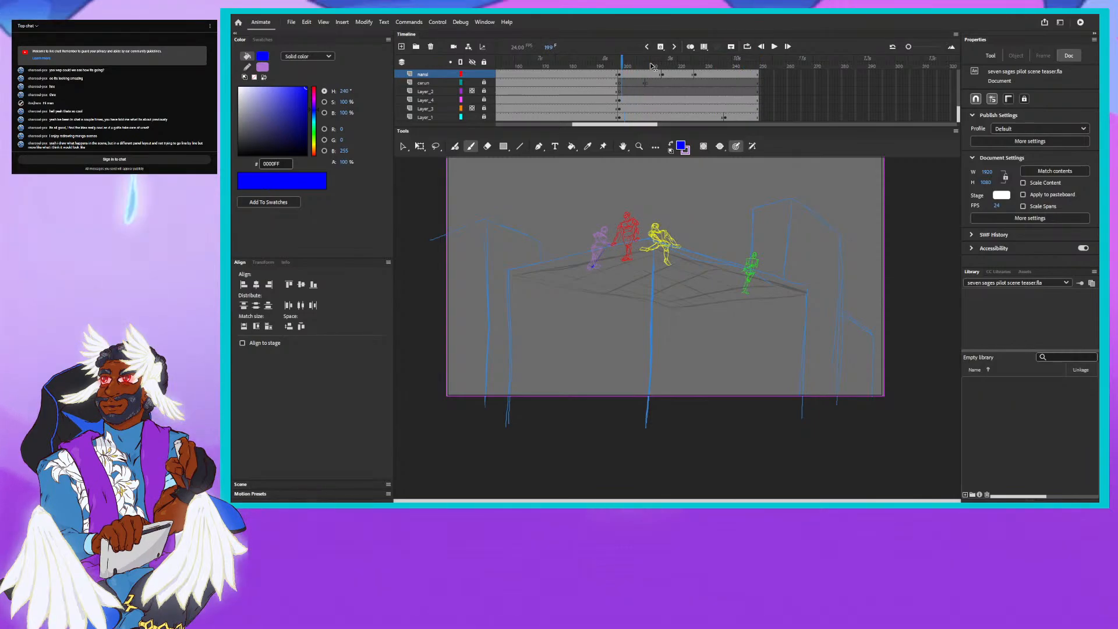
key(comma)
key(comma)
key(comma)
key(period)
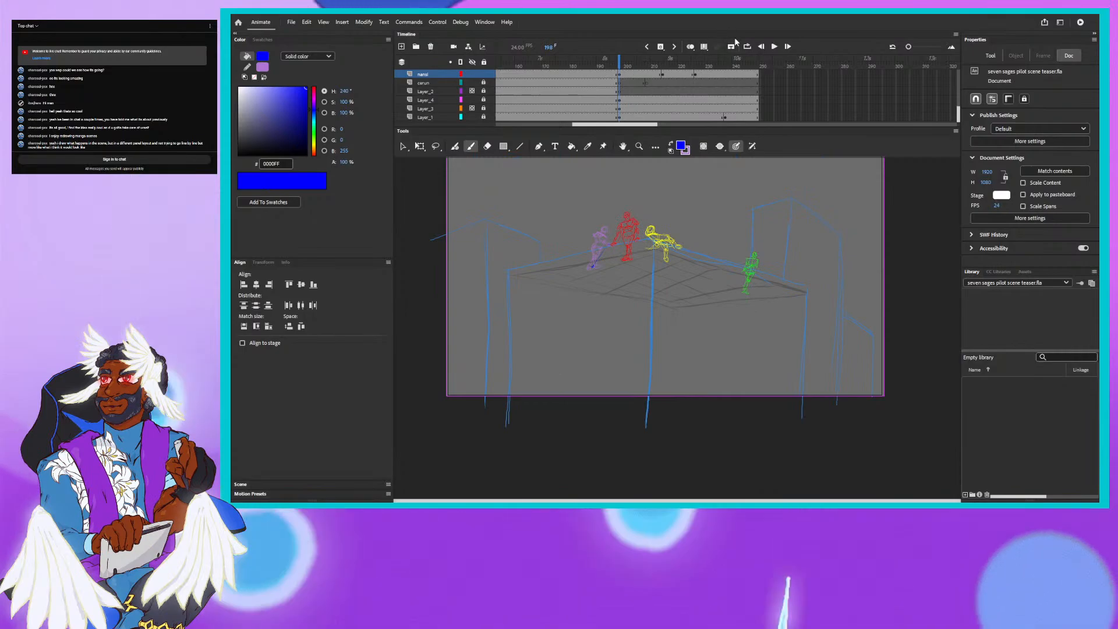
Turn on looped playback with the loop range covering the rooftop shot, and play it.
click(747, 47)
mouse_move(697, 58)
mouse_down()
mouse_move(757, 59)
mouse_move(663, 58)
mouse_up()
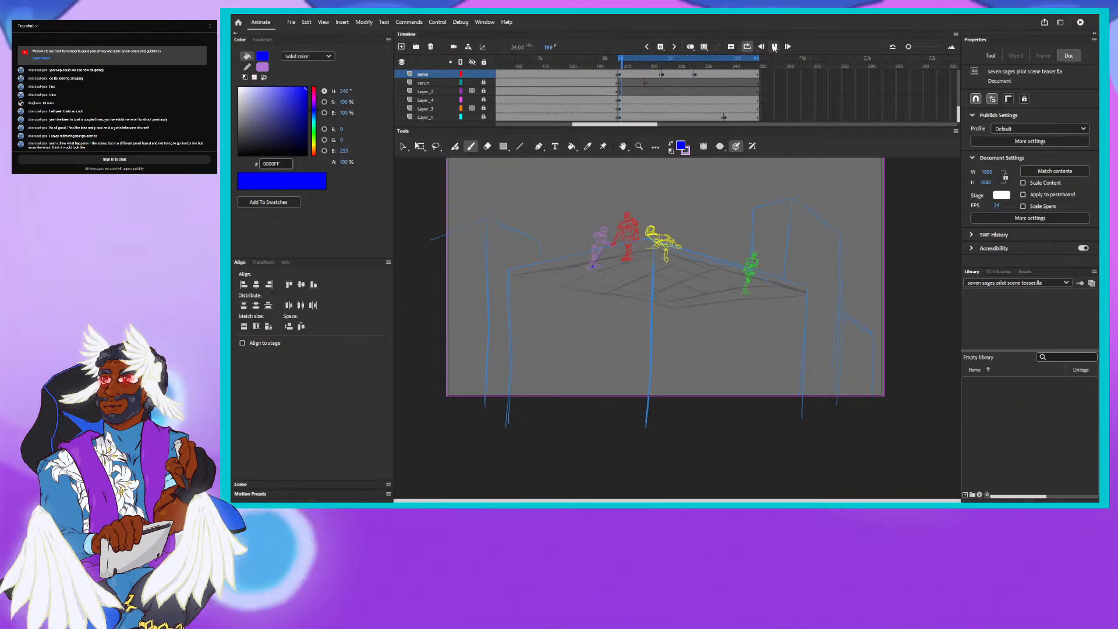
key(Return)
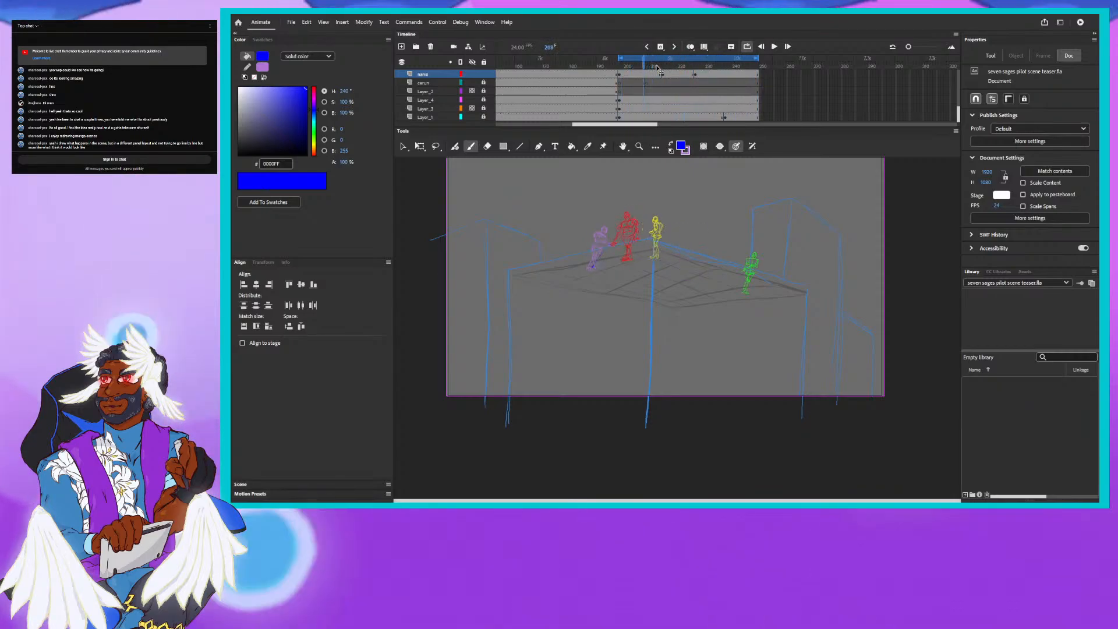
key(Return)
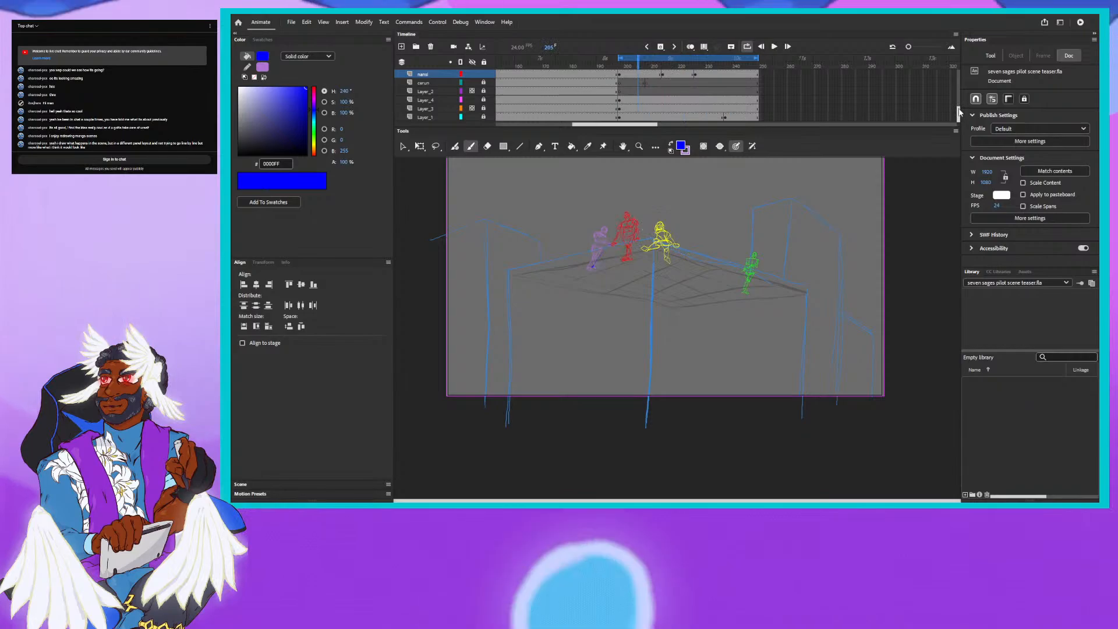
Step through frames 205 to 210 and select the yellow figure's frames 206 to 210 on its layer.
scroll(958, 105, up, 3)
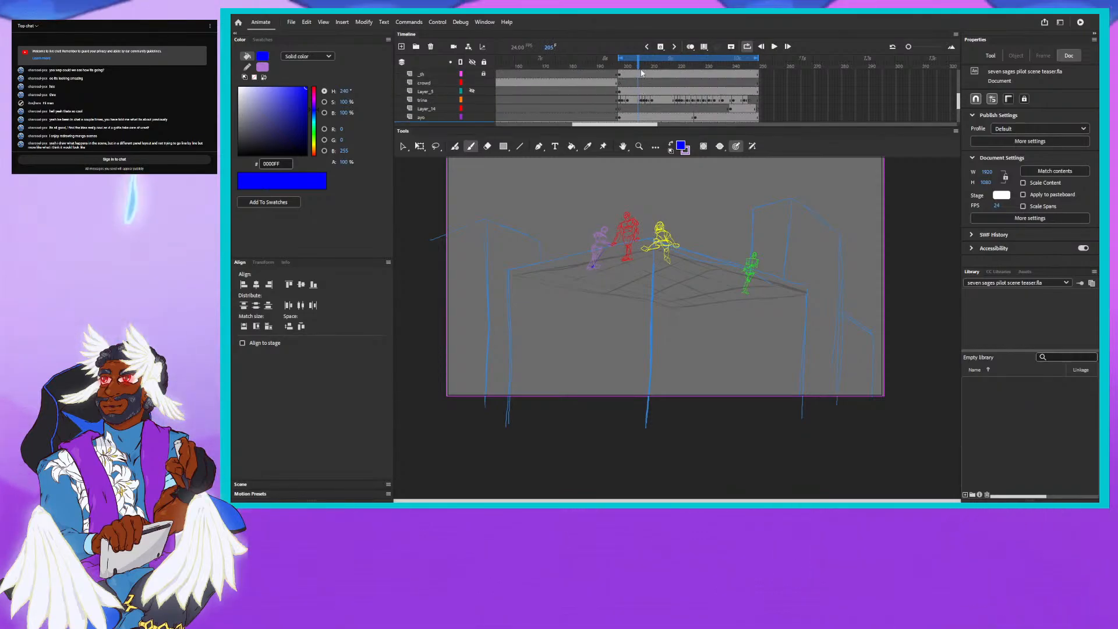
key(period)
key(period)
key(period)
key(period)
key(period)
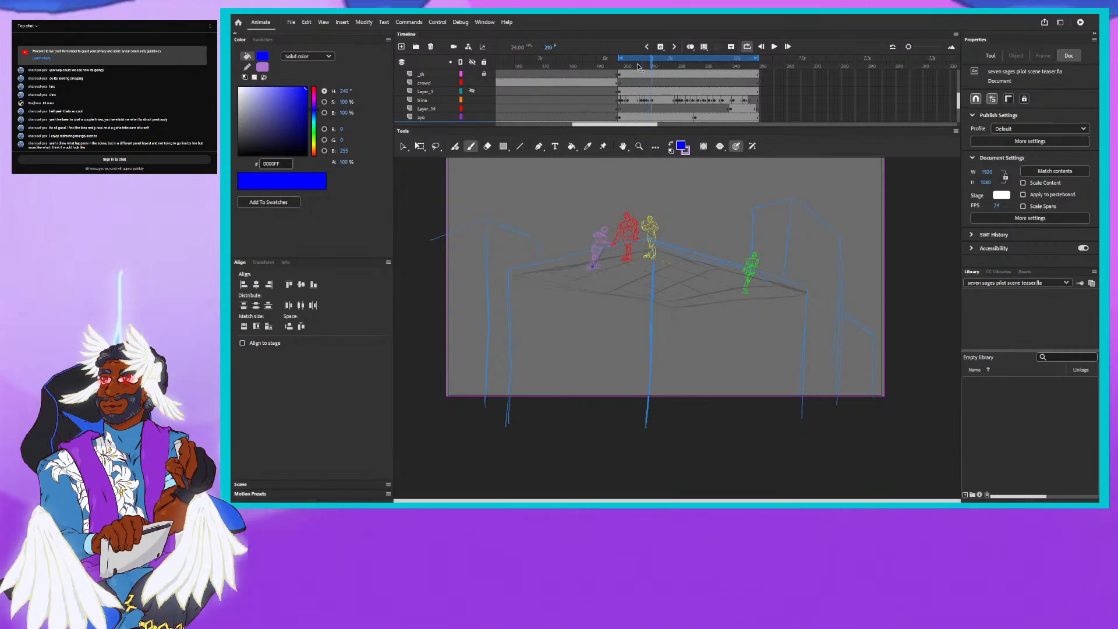
key(comma)
key(comma)
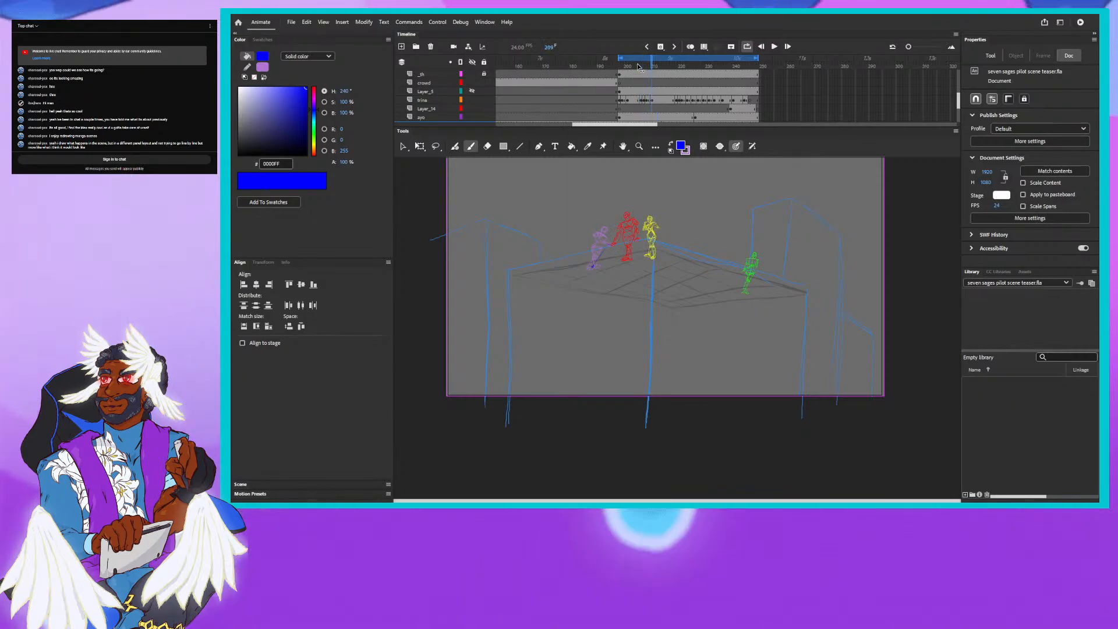
click(641, 100)
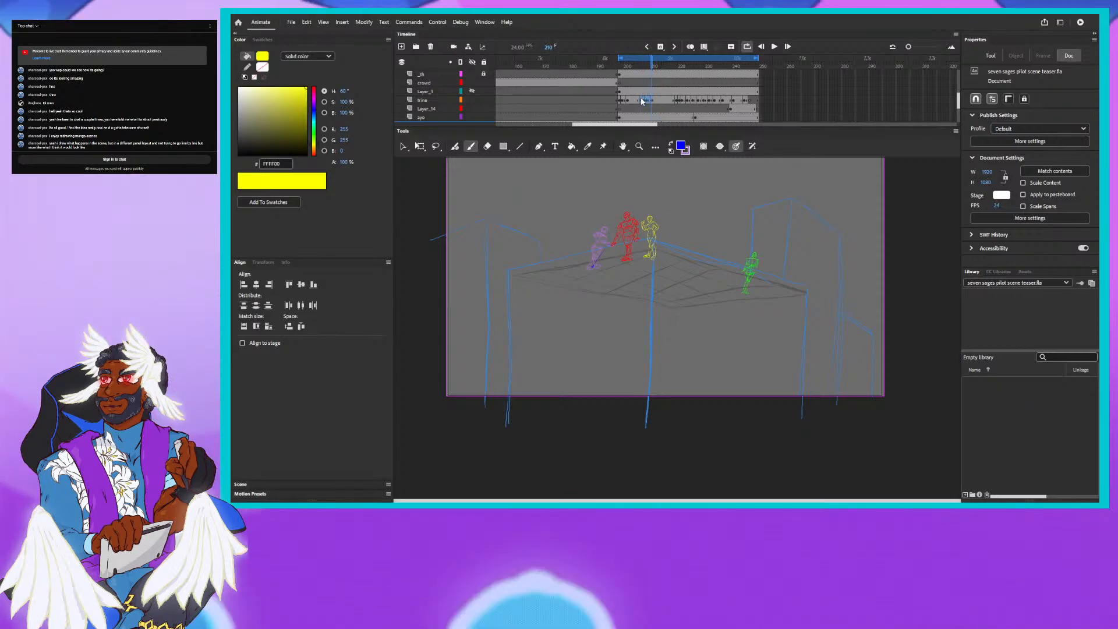
click(643, 100)
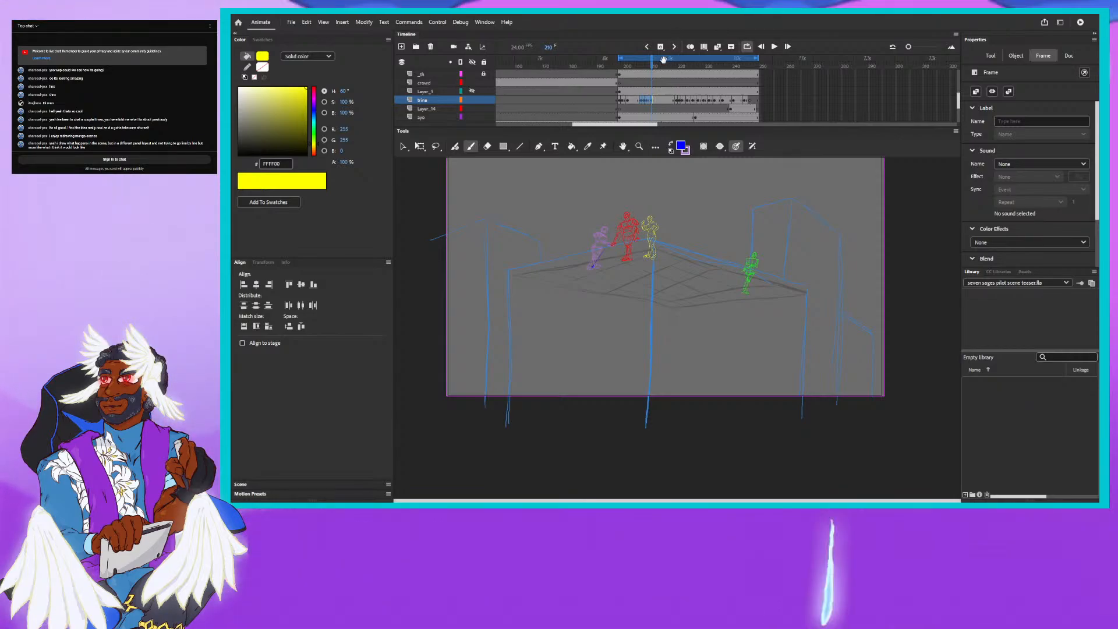
Recheck the frames from 199 and move the yellow figure's rising pose keyframe earlier to frame 204.
mouse_move(652, 64)
mouse_down()
mouse_move(626, 66)
mouse_move(653, 68)
mouse_up()
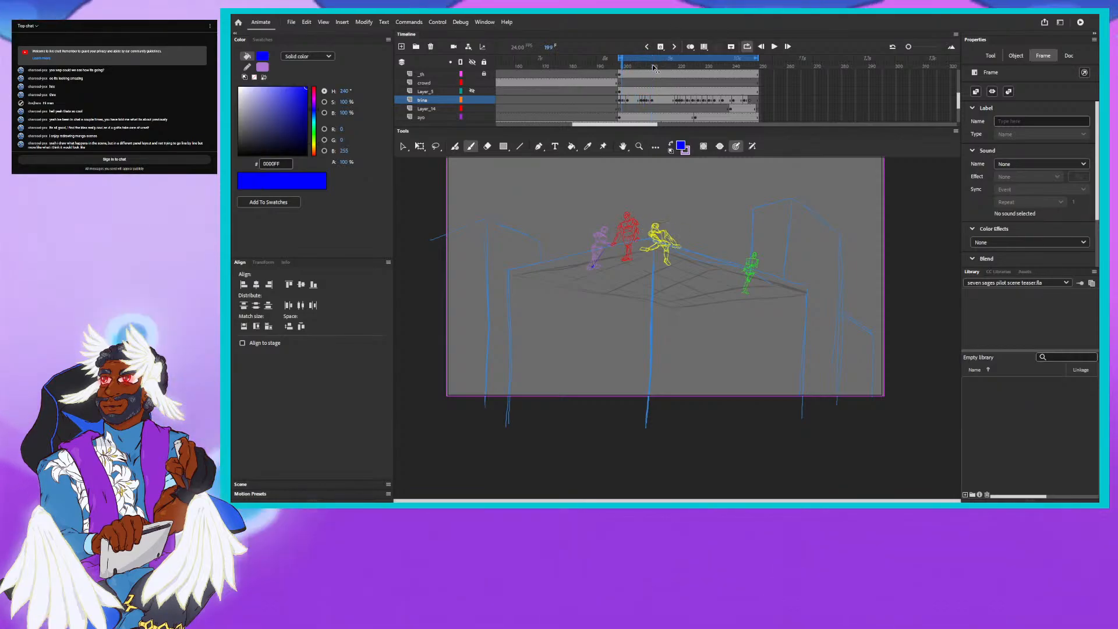
key(period)
key(period)
key(period)
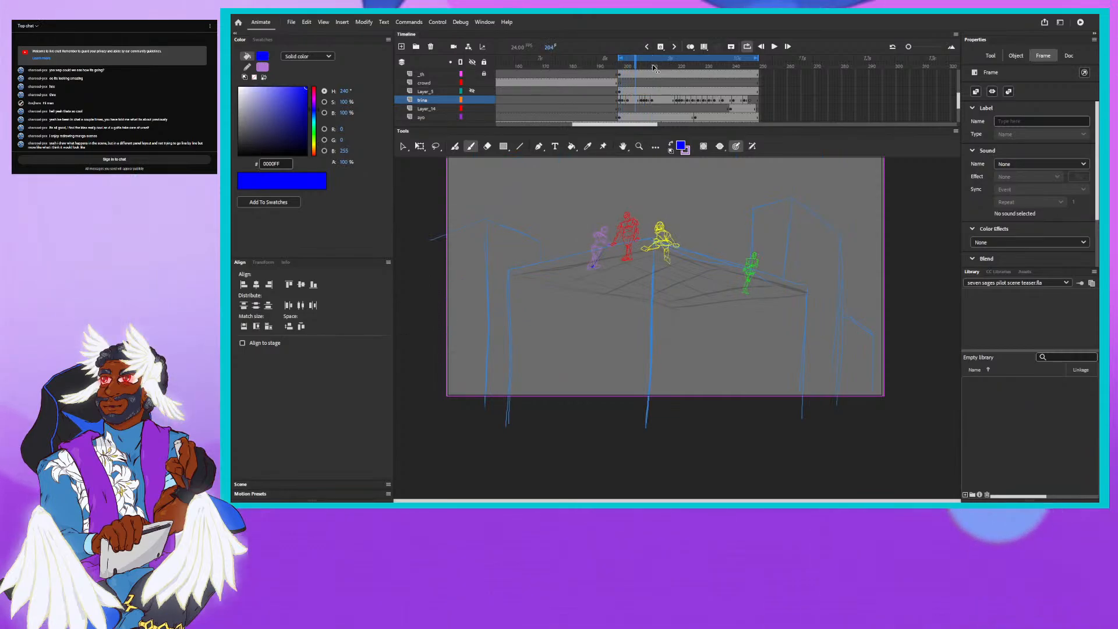
click(640, 100)
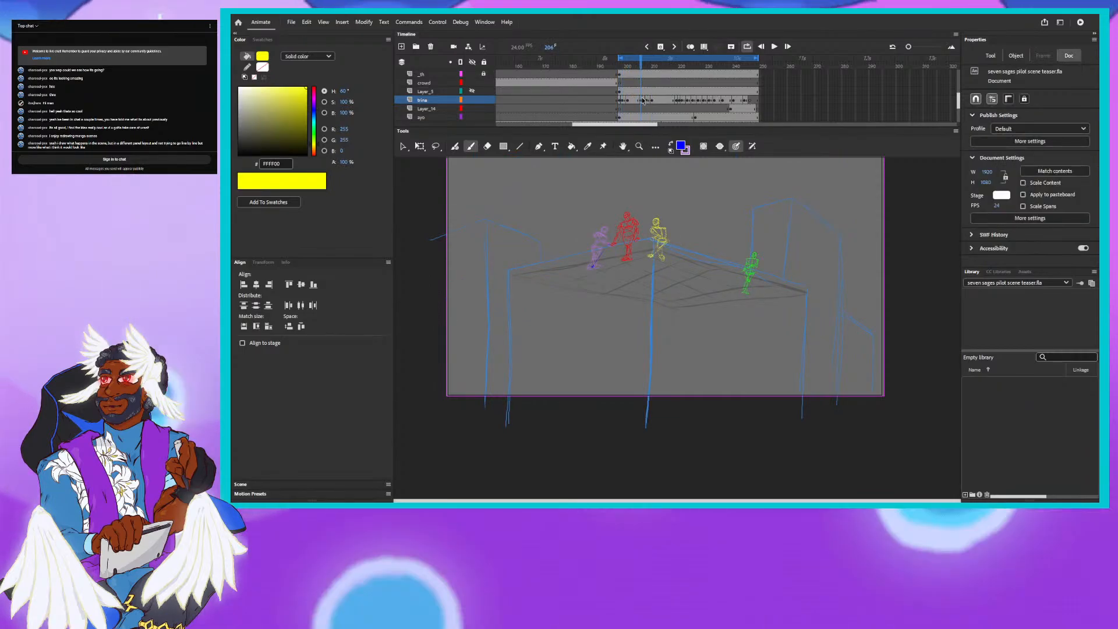
click(642, 101)
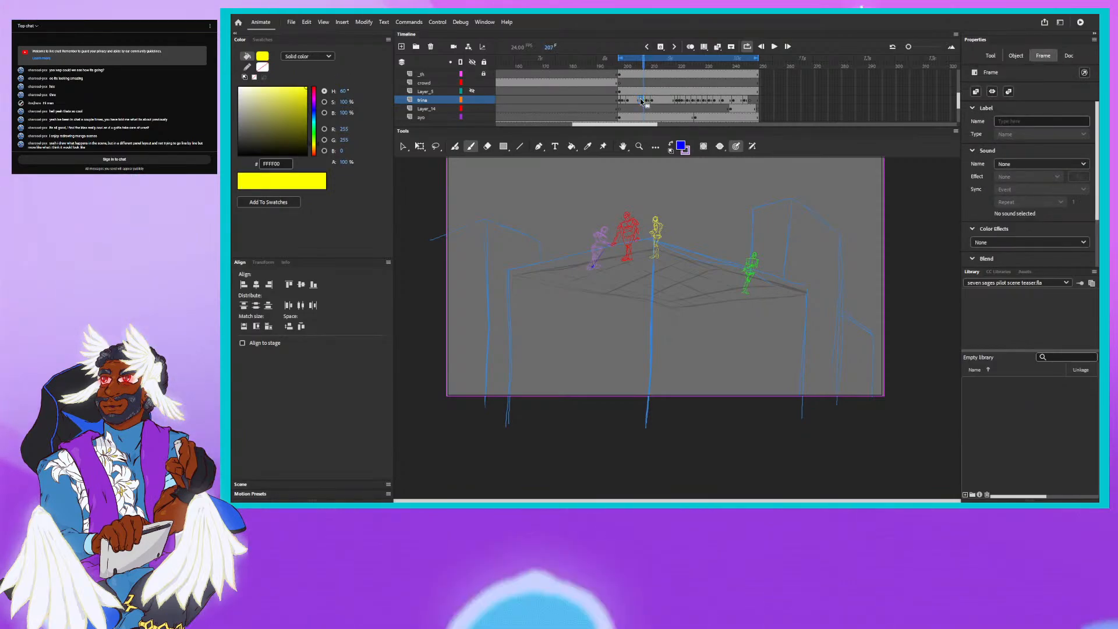
click(637, 100)
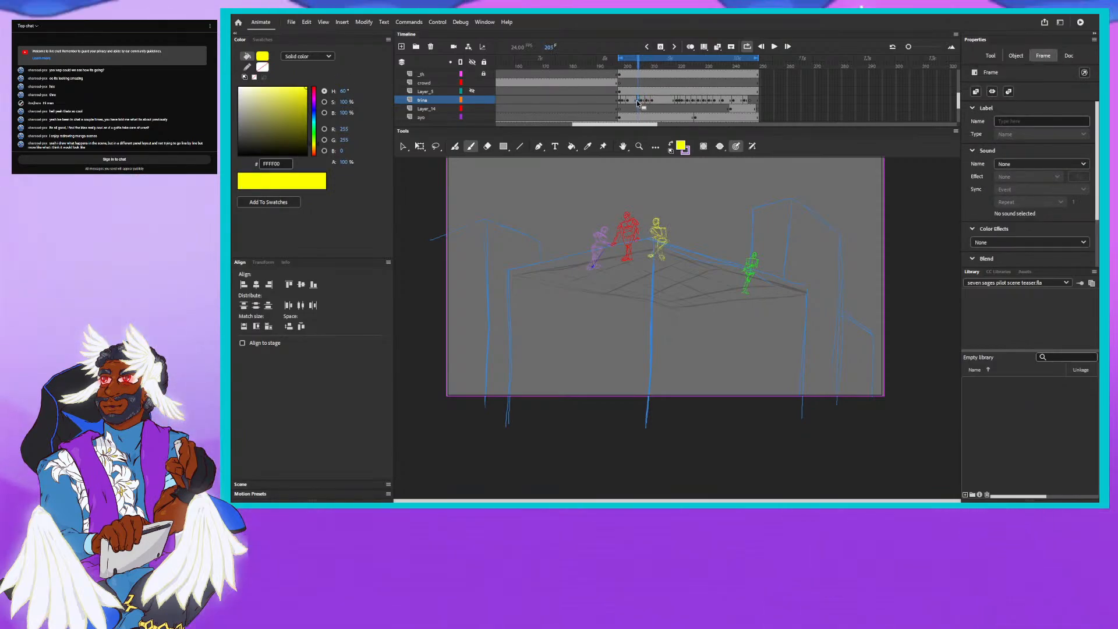
click(635, 100)
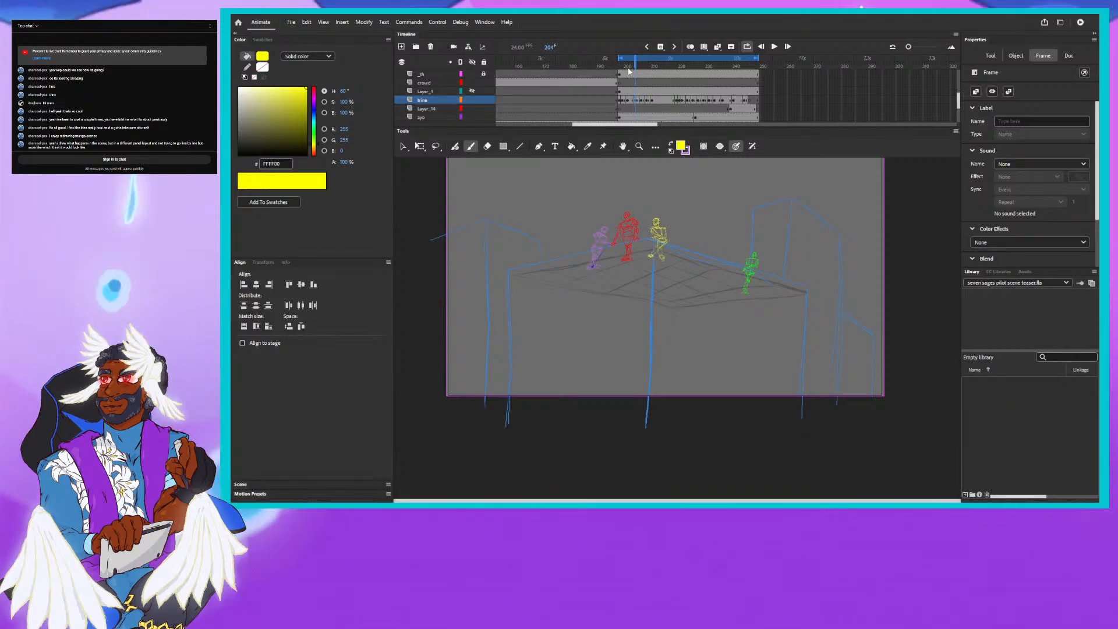
Play the rooftop shot in a loop from frame 197 and stop around frame 209 to review the yellow figure's timing.
drag(636, 67, 629, 83)
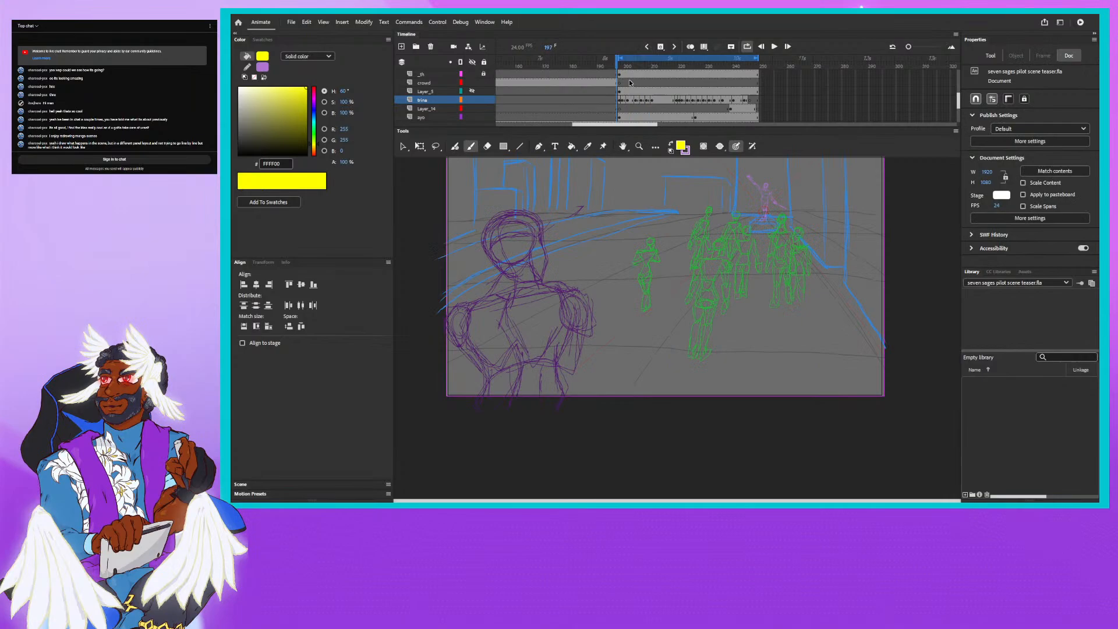
click(774, 47)
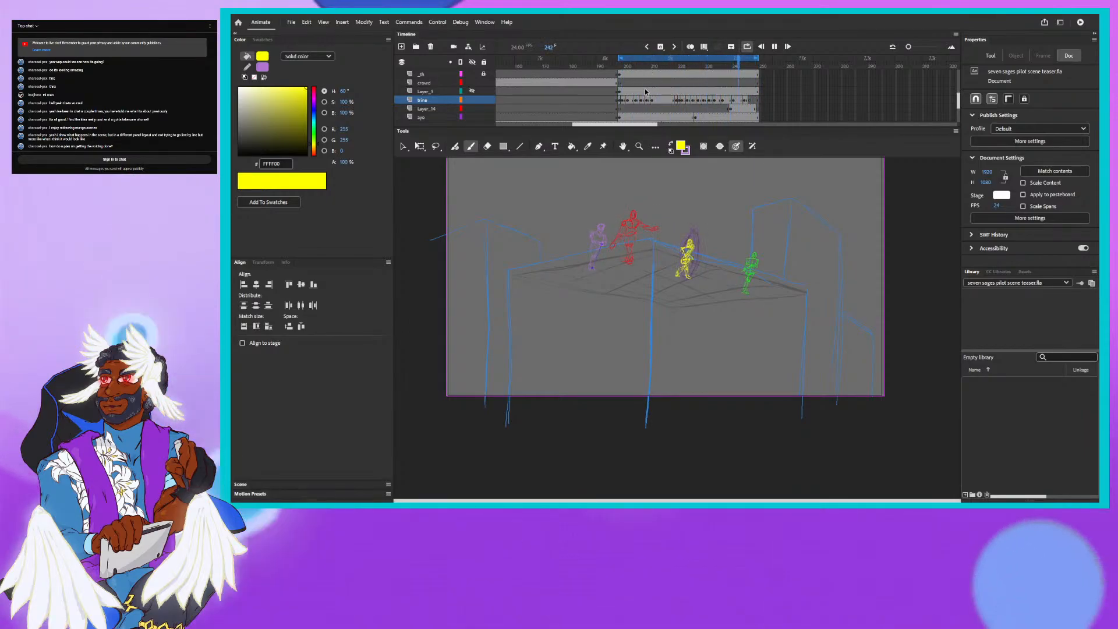
drag(639, 70, 649, 69)
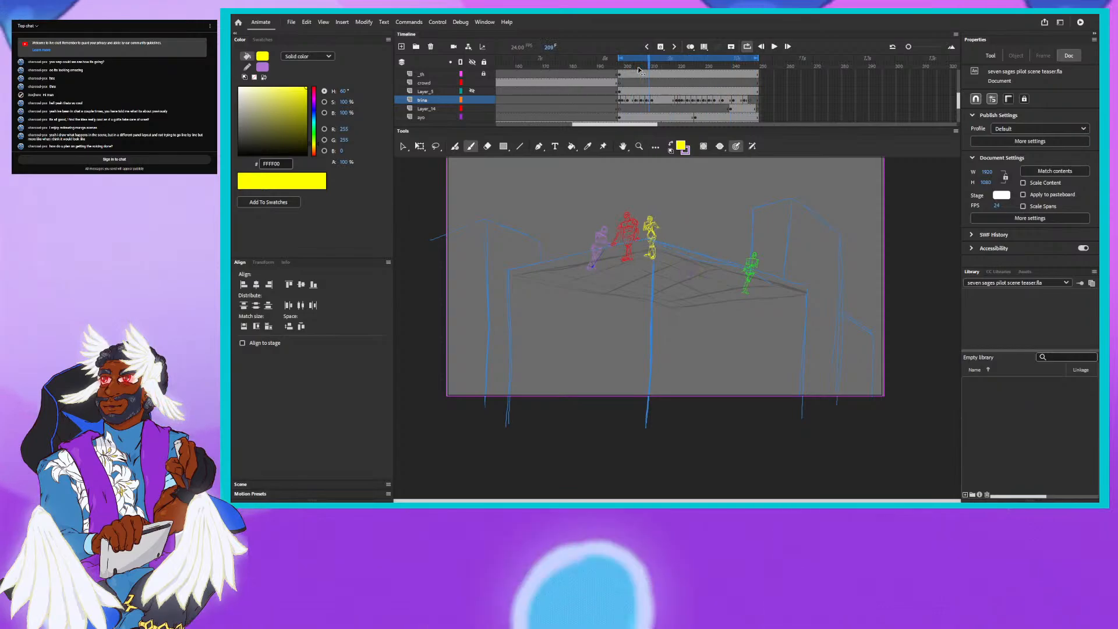
Move the yellow figure's keyframe at frame 210 to frame 214, and the two keyframes before it to frames 210 and 207.
click(652, 97)
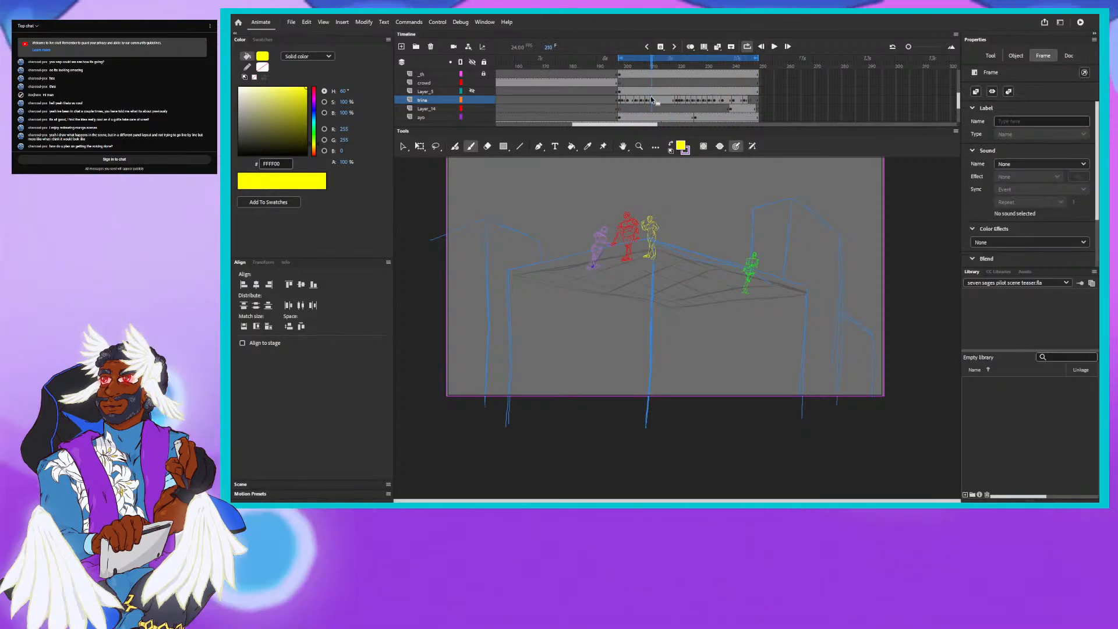
drag(652, 100, 662, 100)
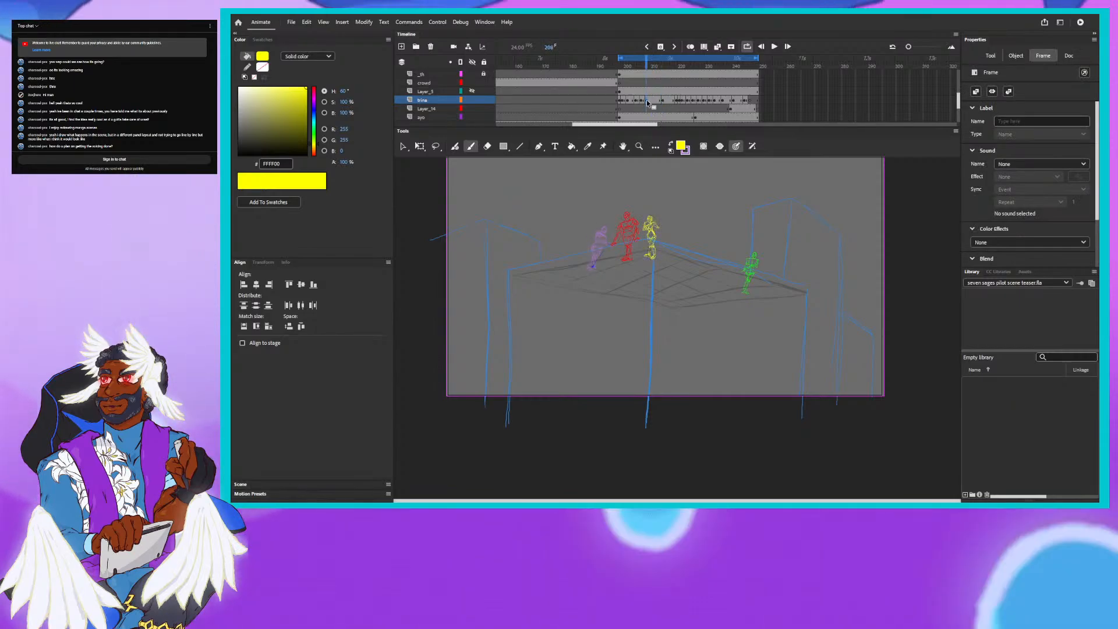
click(647, 101)
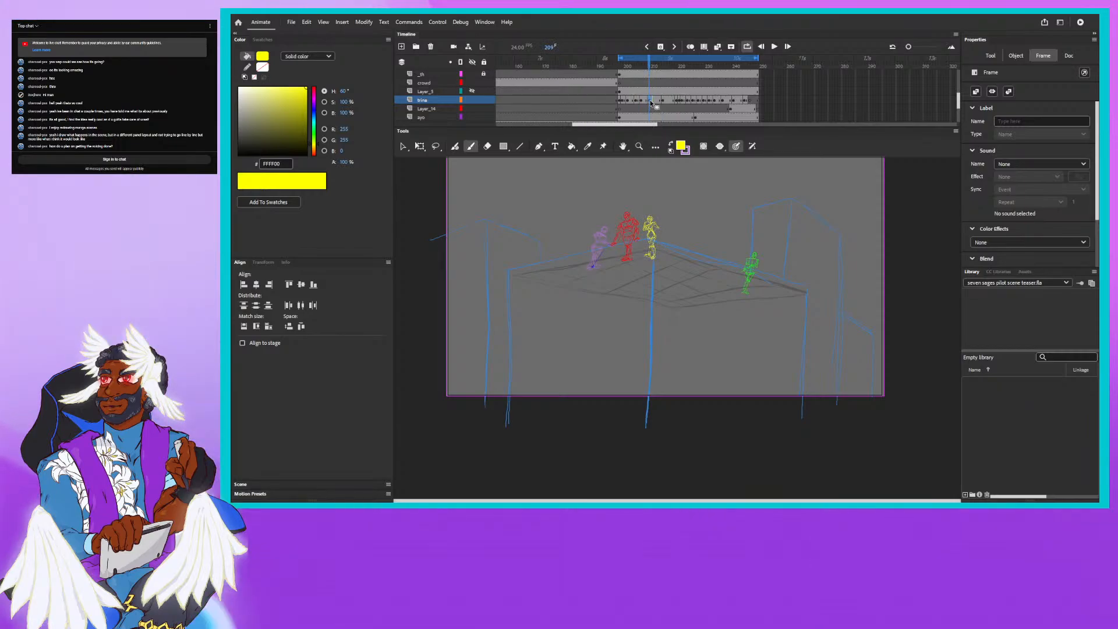
click(651, 108)
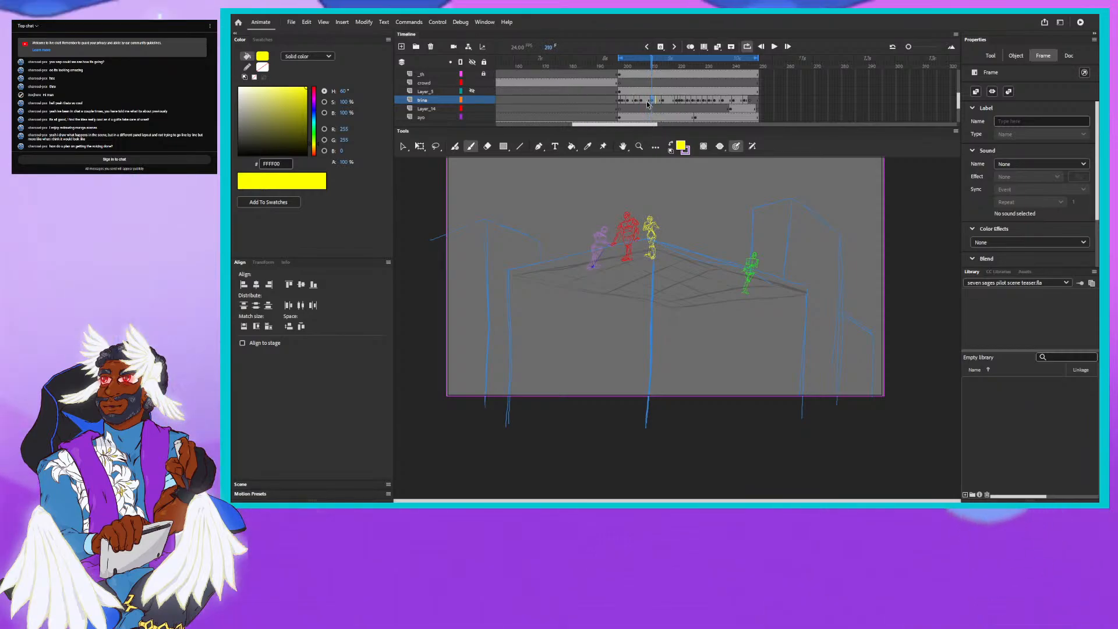
click(641, 101)
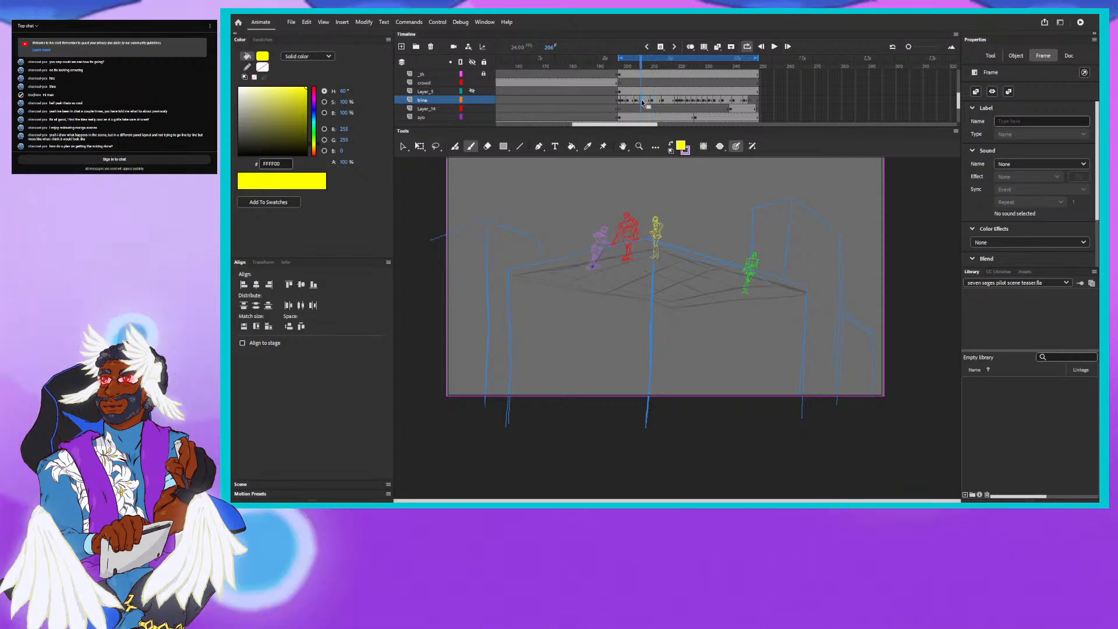
click(637, 105)
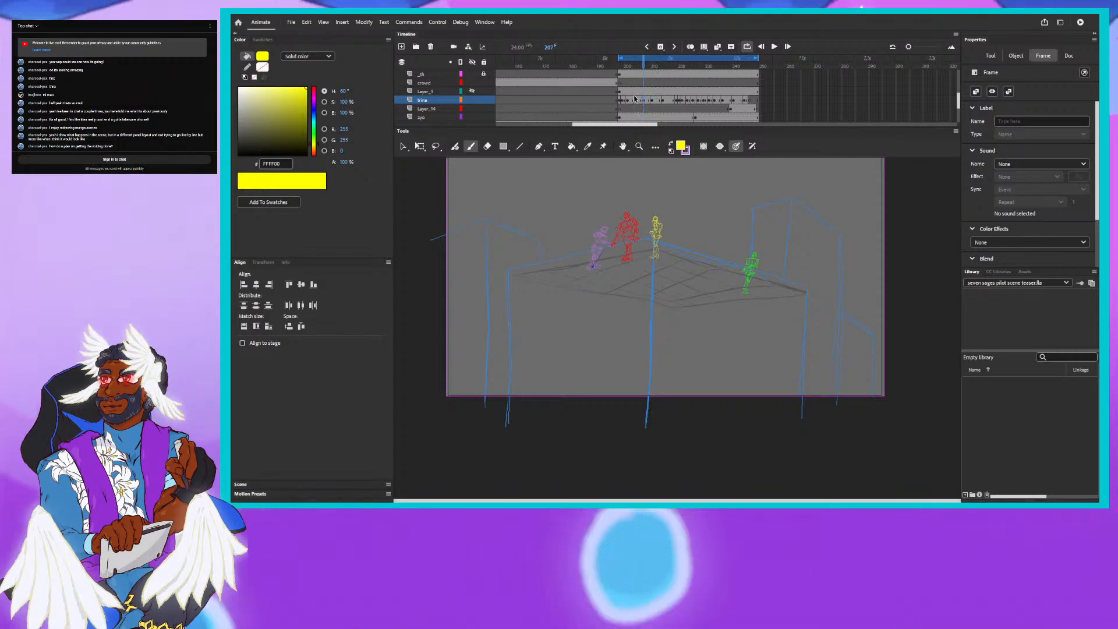
Step back to frame 203 and forward to frame 204 to check where the yellow figure starts rising.
key(comma)
key(comma)
key(comma)
key(comma)
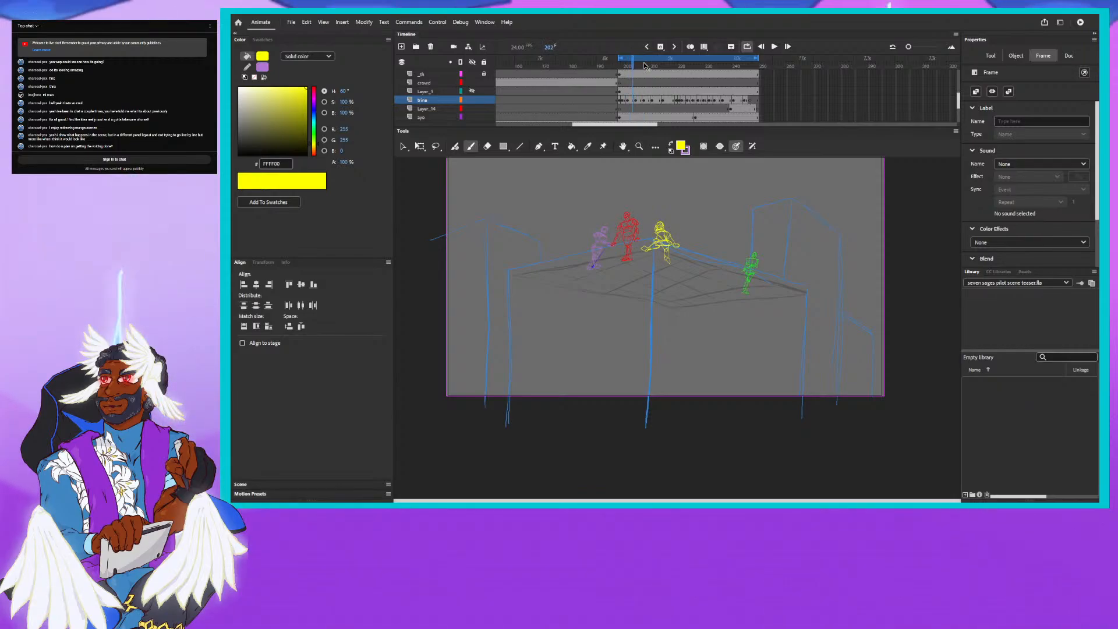
key(period)
key(period)
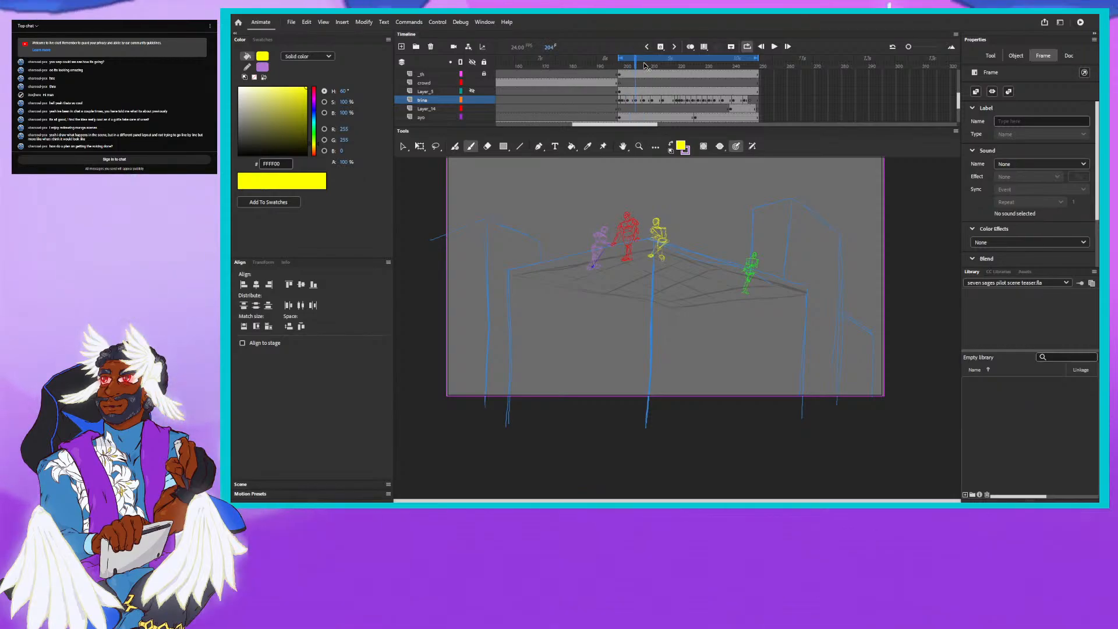
Select the yellow figure's frames 204 to 214 on its layer and shift them slightly later.
click(636, 99)
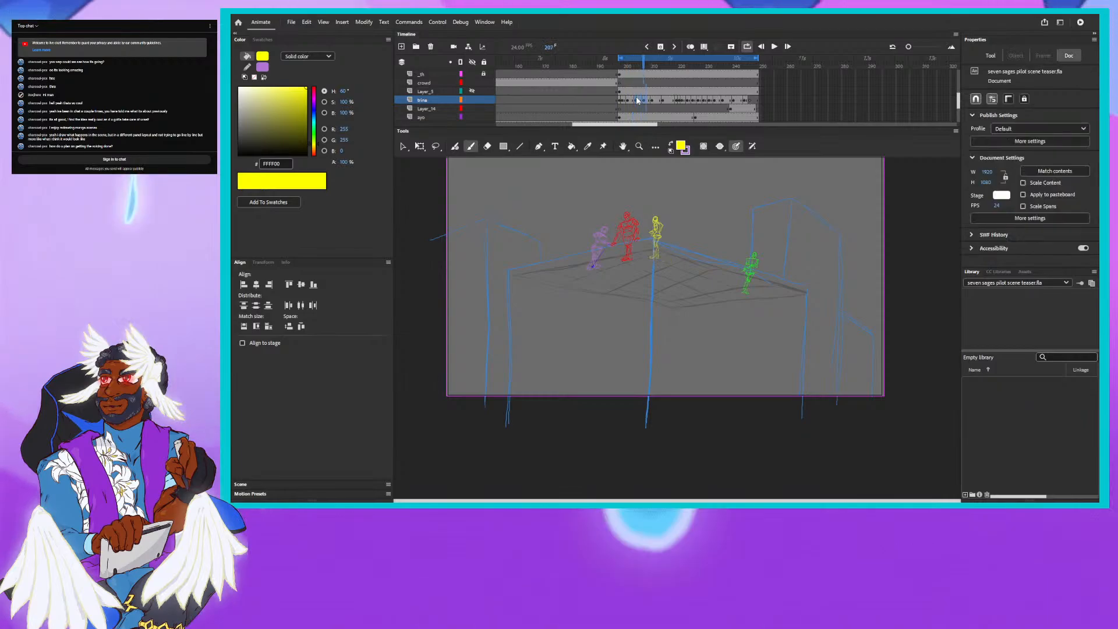
key(period)
key(period)
key(period)
key(period)
key(period)
key(period)
key(period)
key(period)
key(period)
key(period)
click(637, 100)
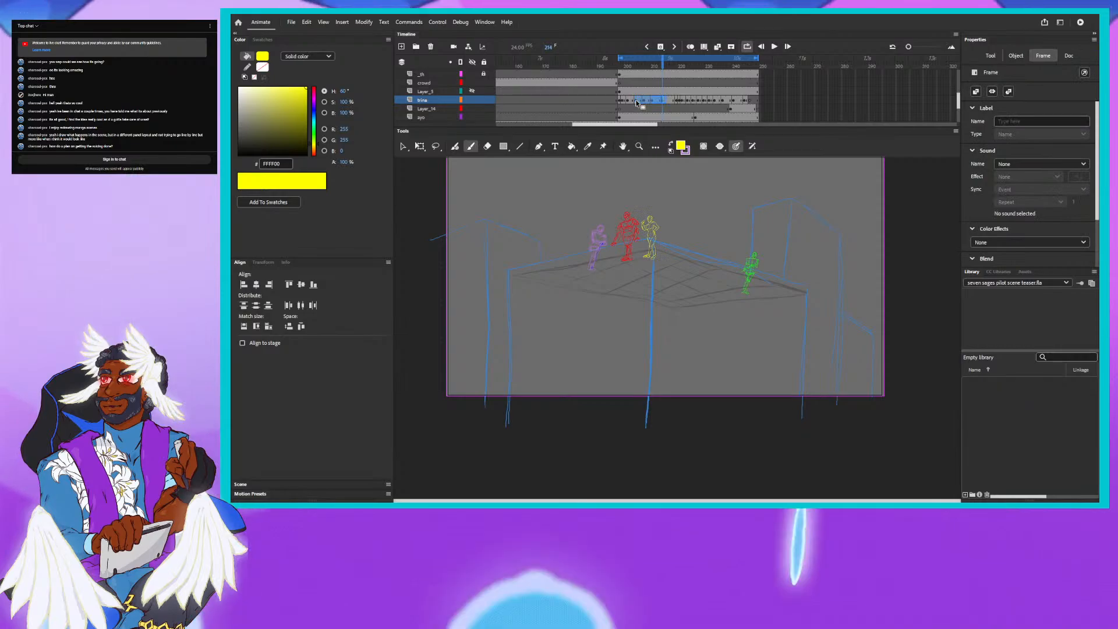
drag(636, 102, 640, 102)
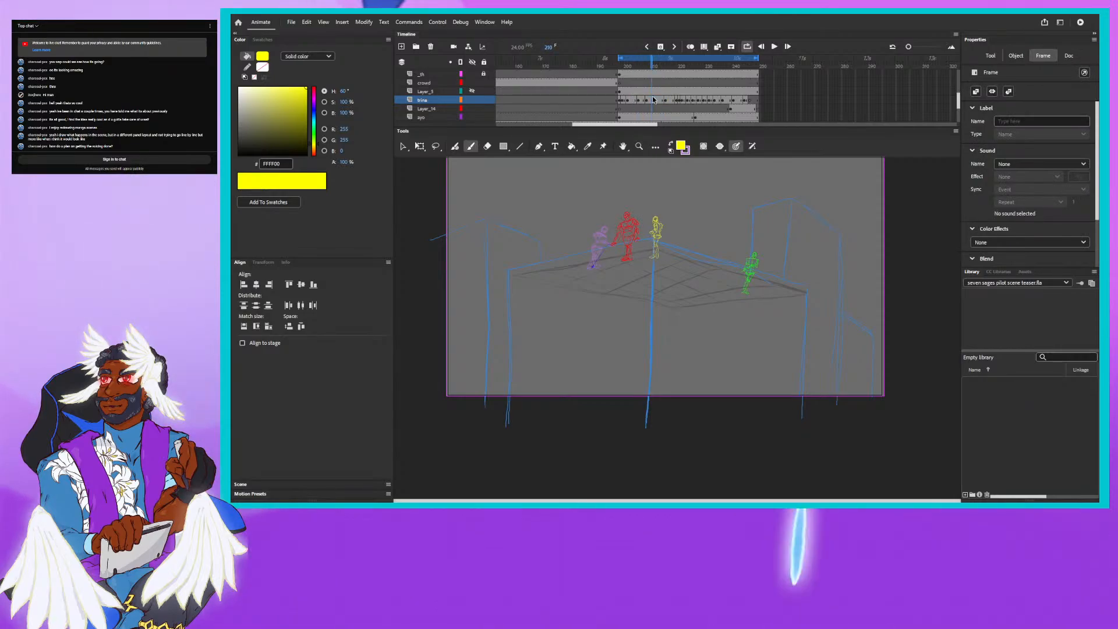
Reselect the yellow figure's keyframes between about frames 205 and 211 on its layer and nudge them slightly later.
click(648, 99)
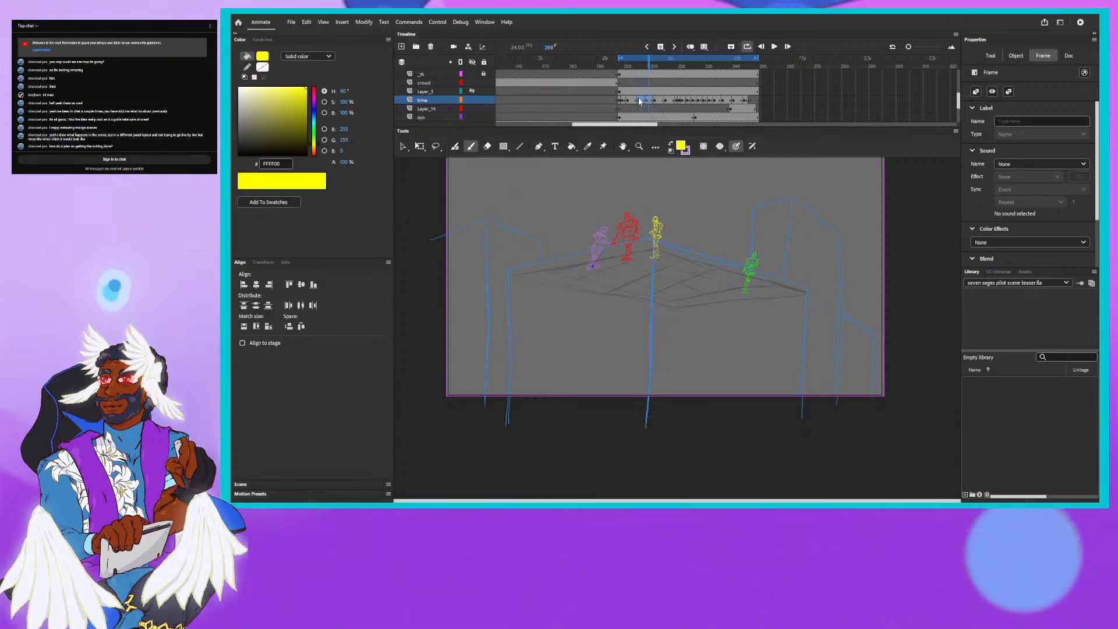
click(638, 99)
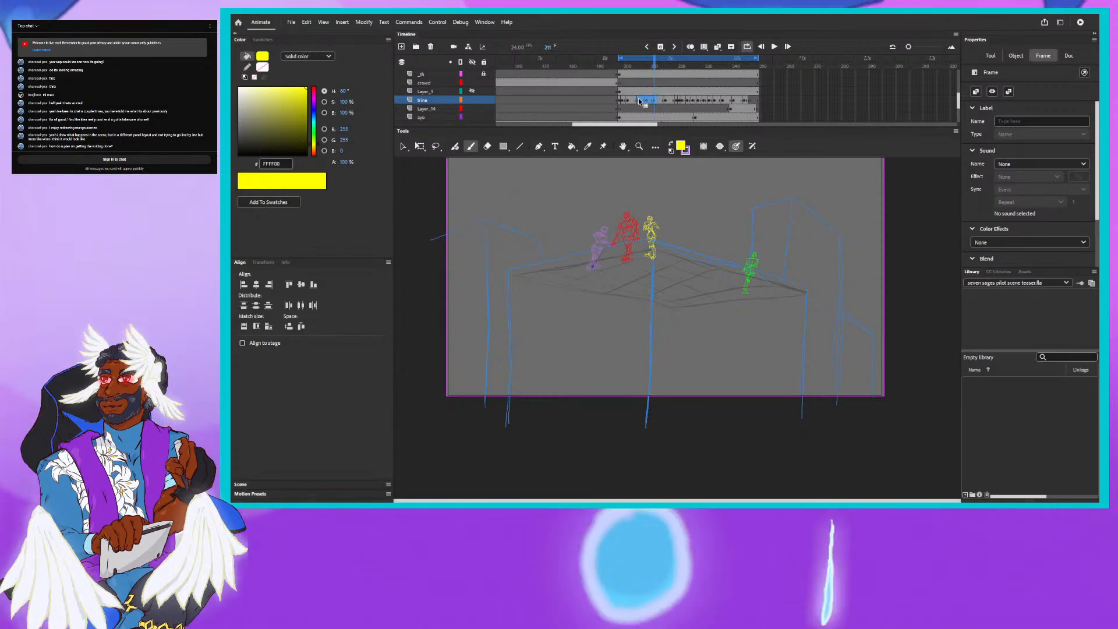
click(639, 99)
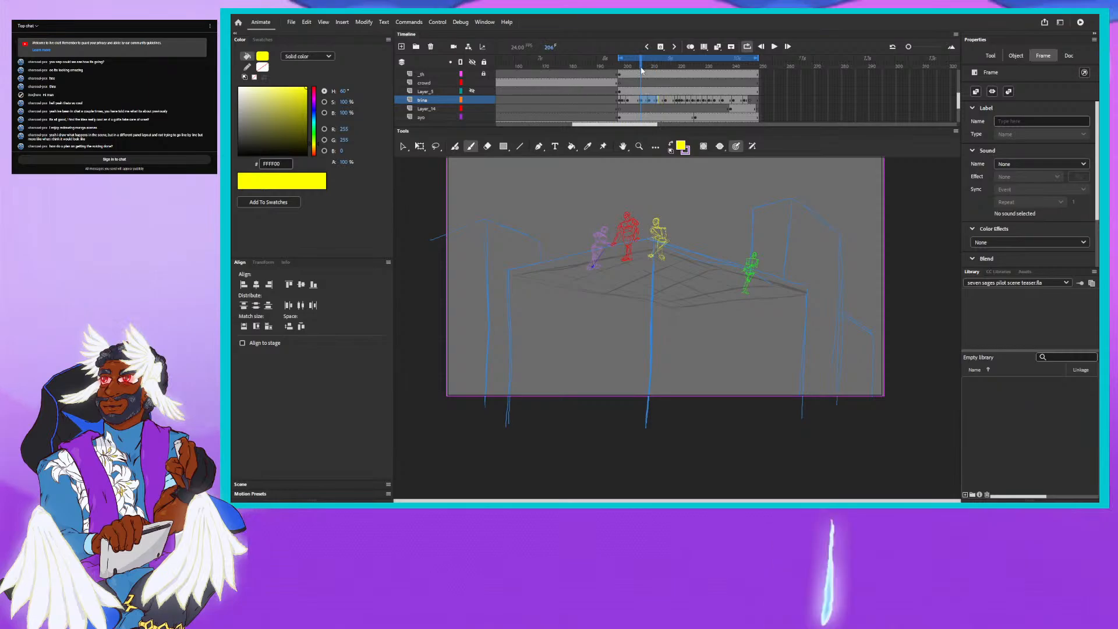
Play the rooftop shot in a loop, stop at frame 220, and step forward to frame 236 to review the yellow figure's movement.
click(774, 46)
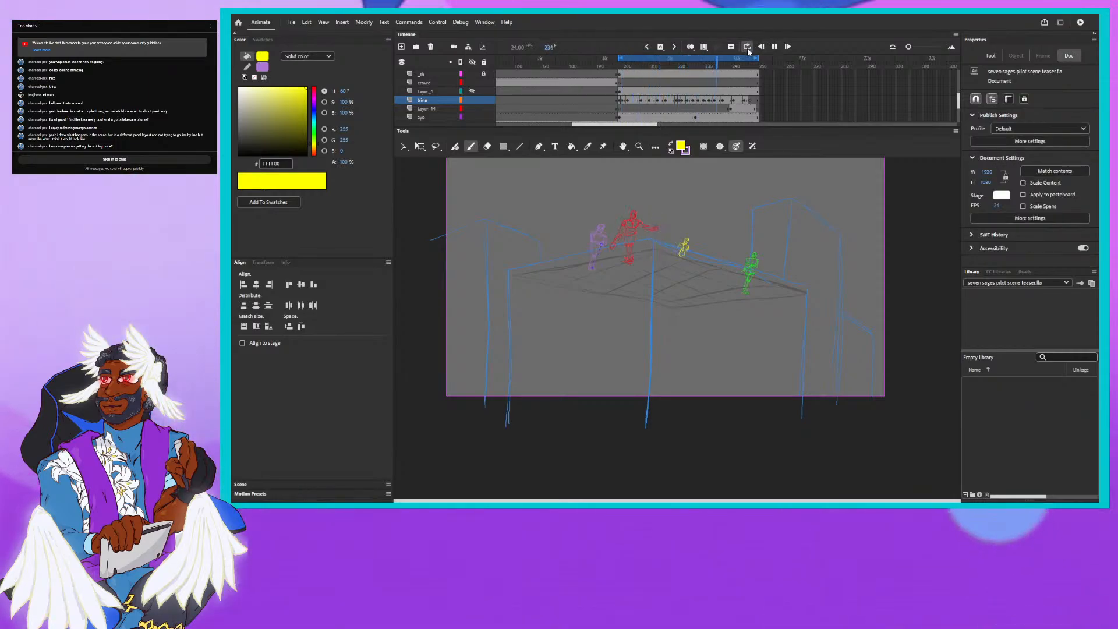
click(635, 68)
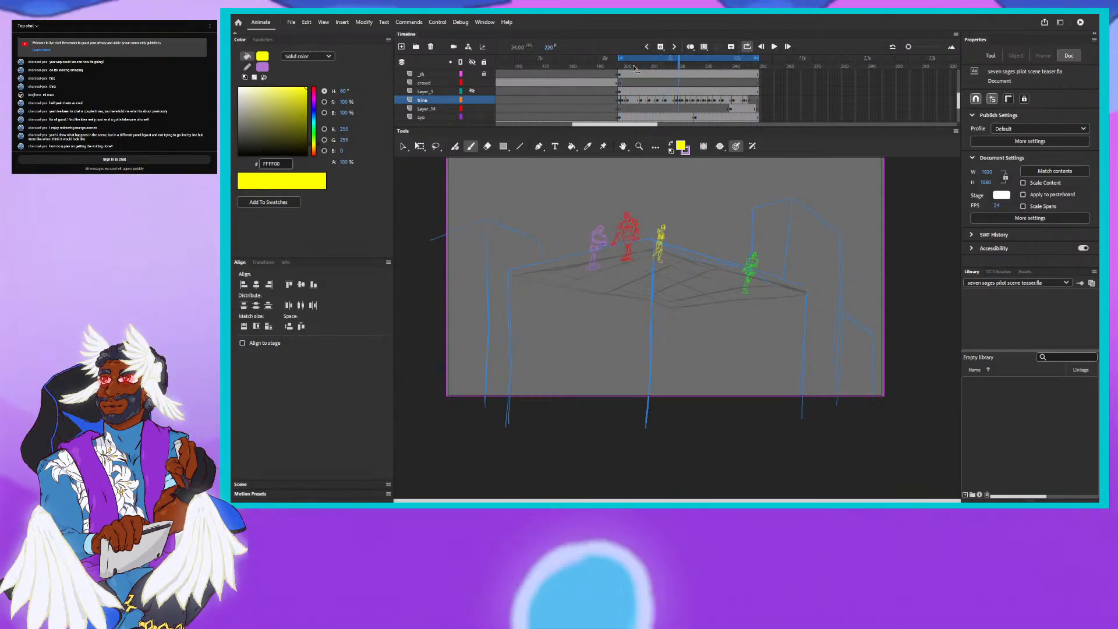
key(period)
key(period)
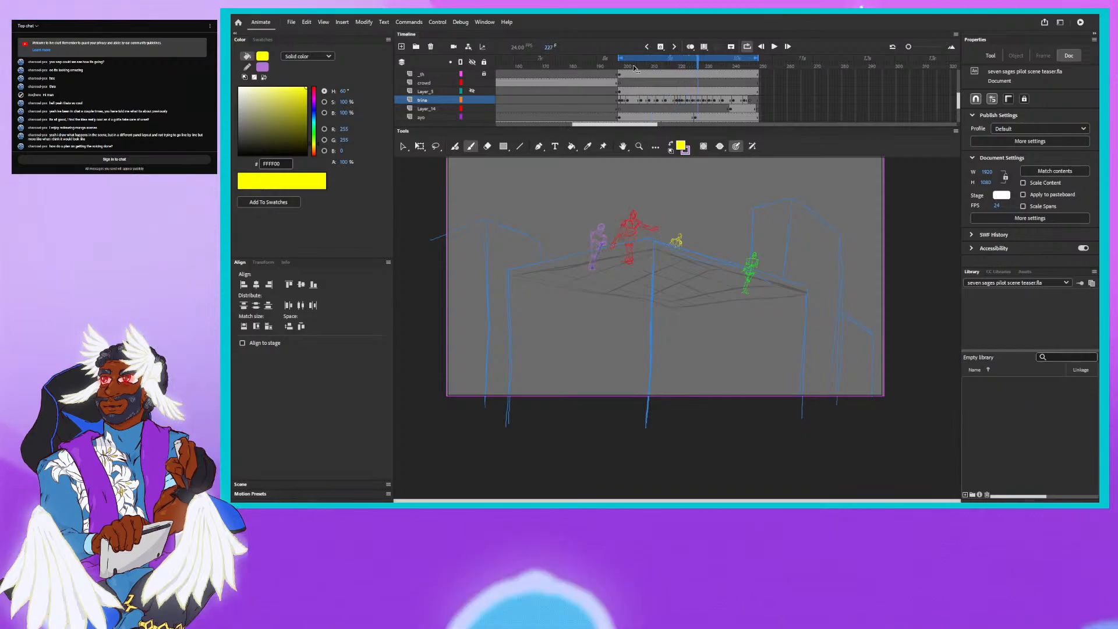
click(722, 96)
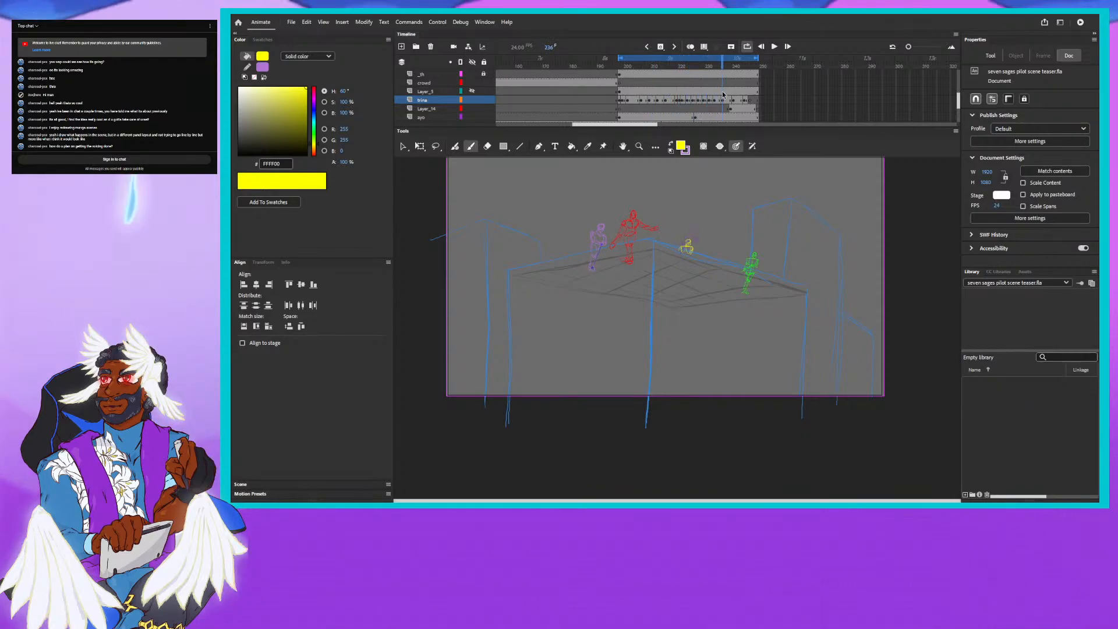
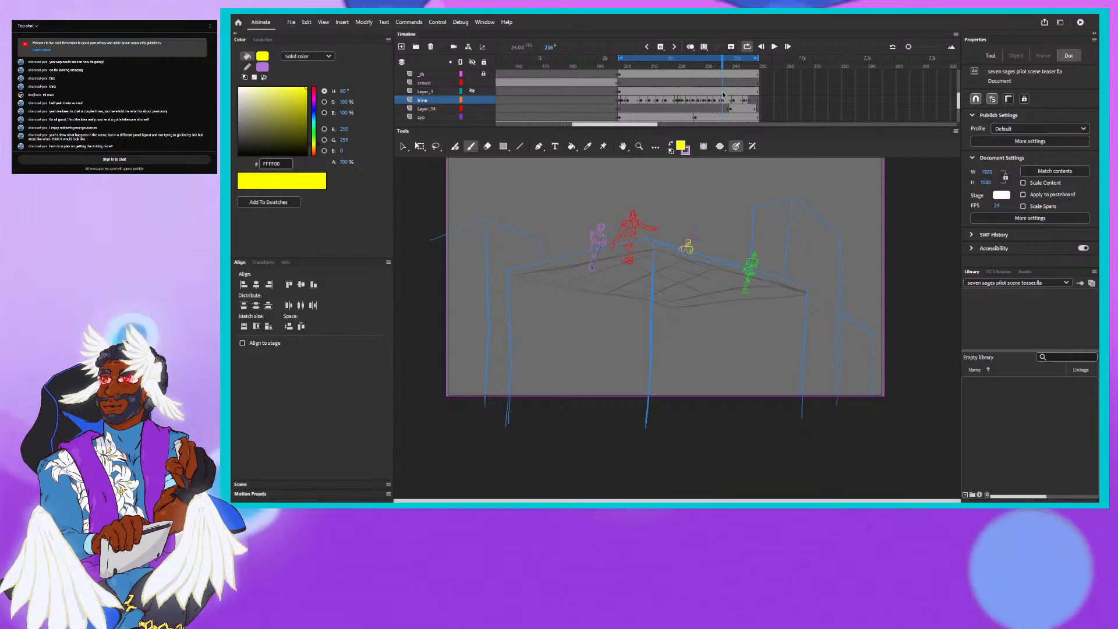
Replay the rooftop shot from frame 199 and check the yellow figure's pose at frame 213 before playing on.
key(Return)
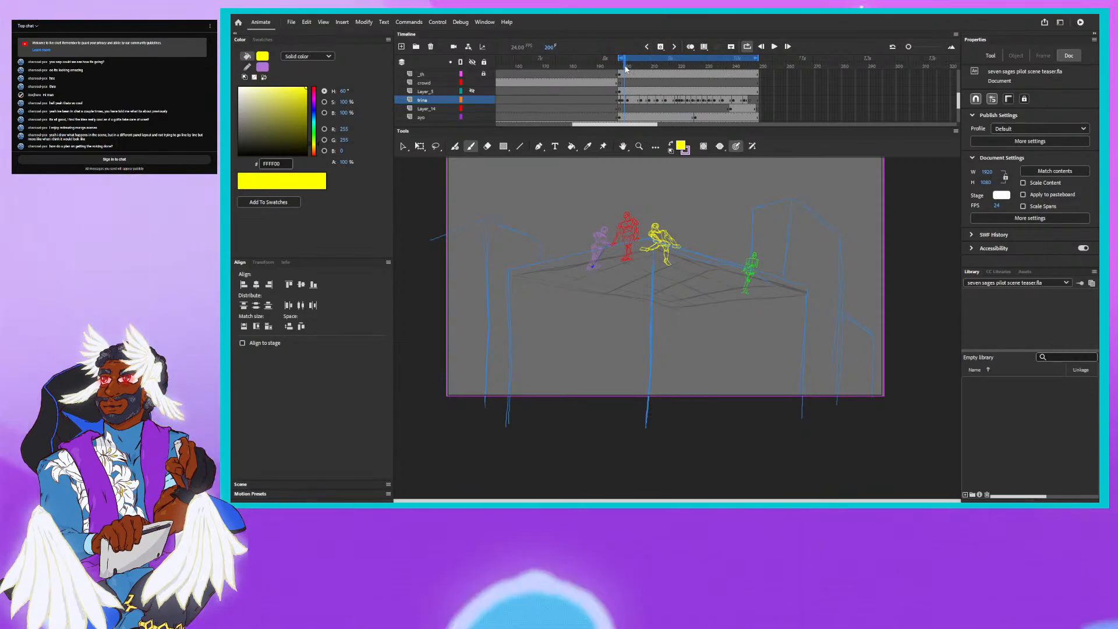
key(comma)
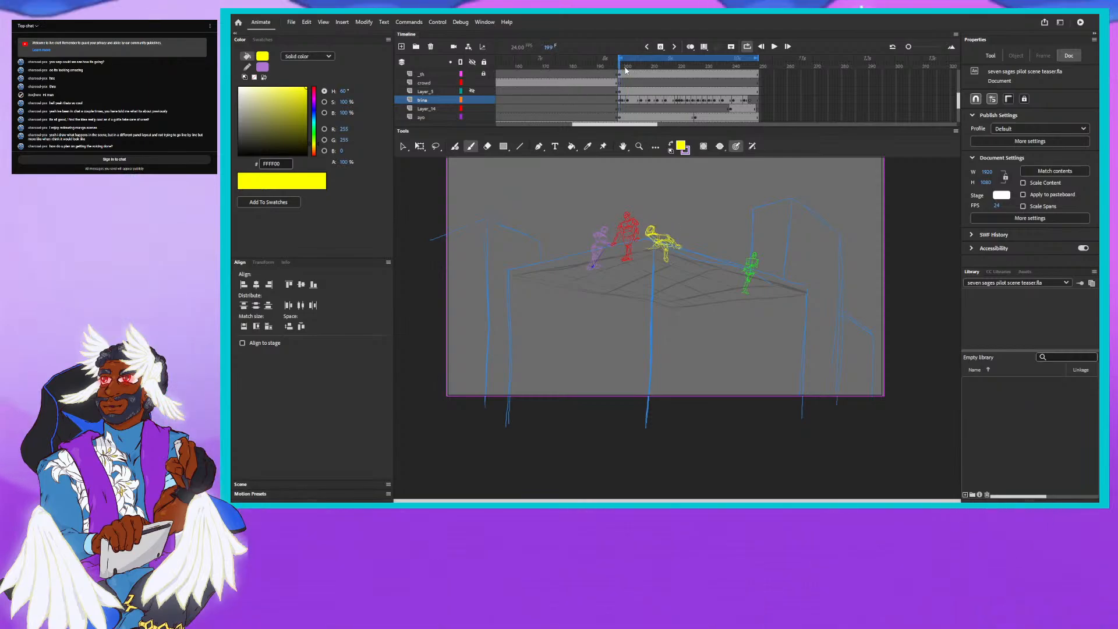
key(comma)
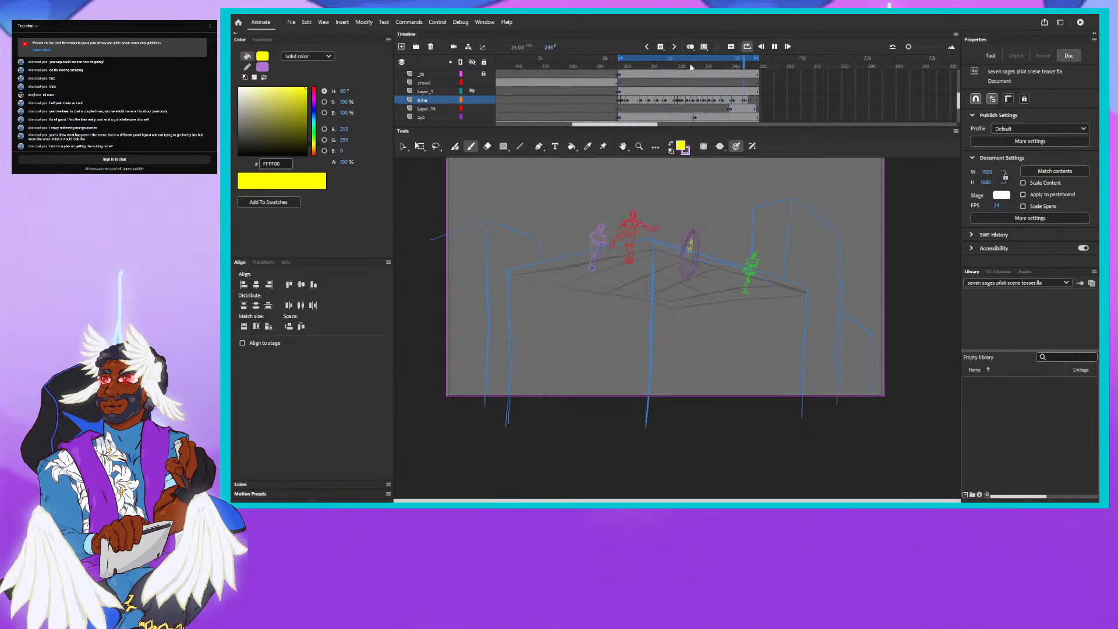
click(660, 68)
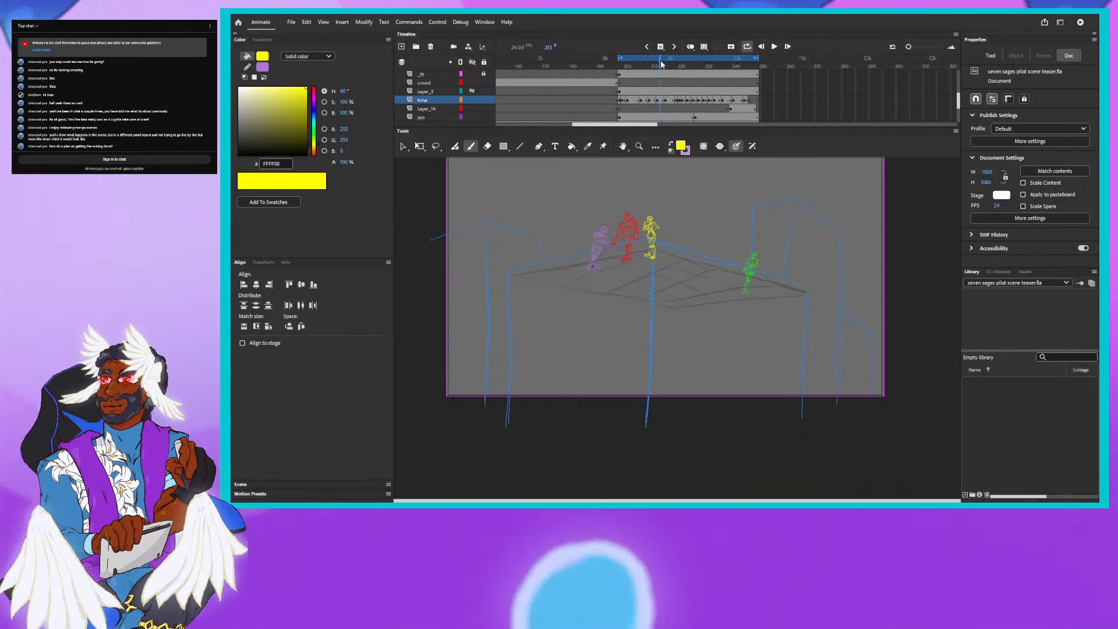
key(comma)
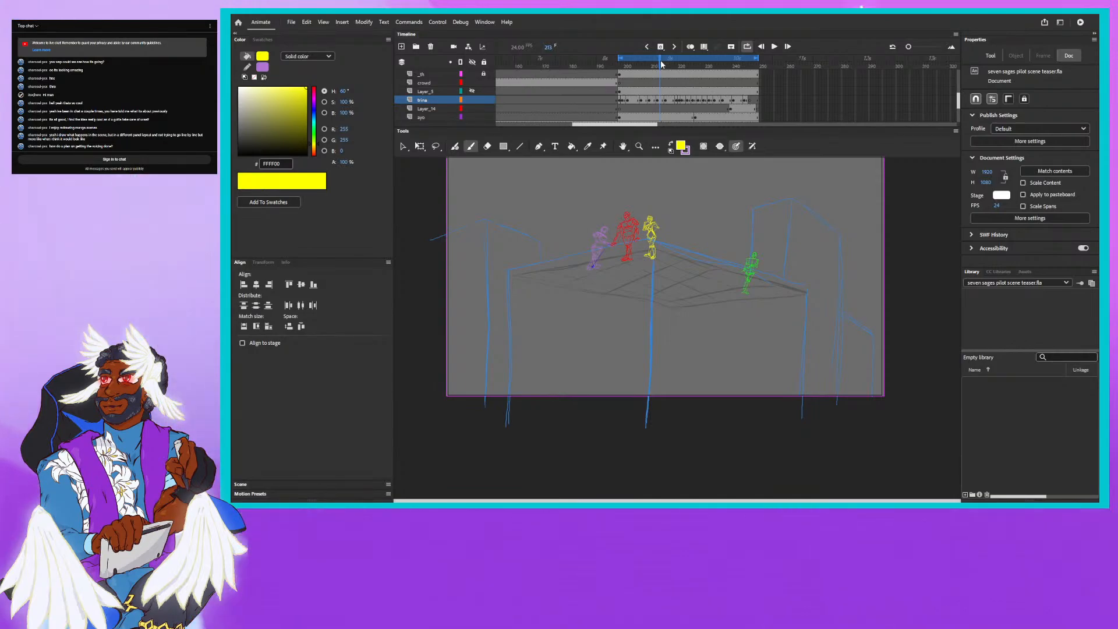
click(773, 46)
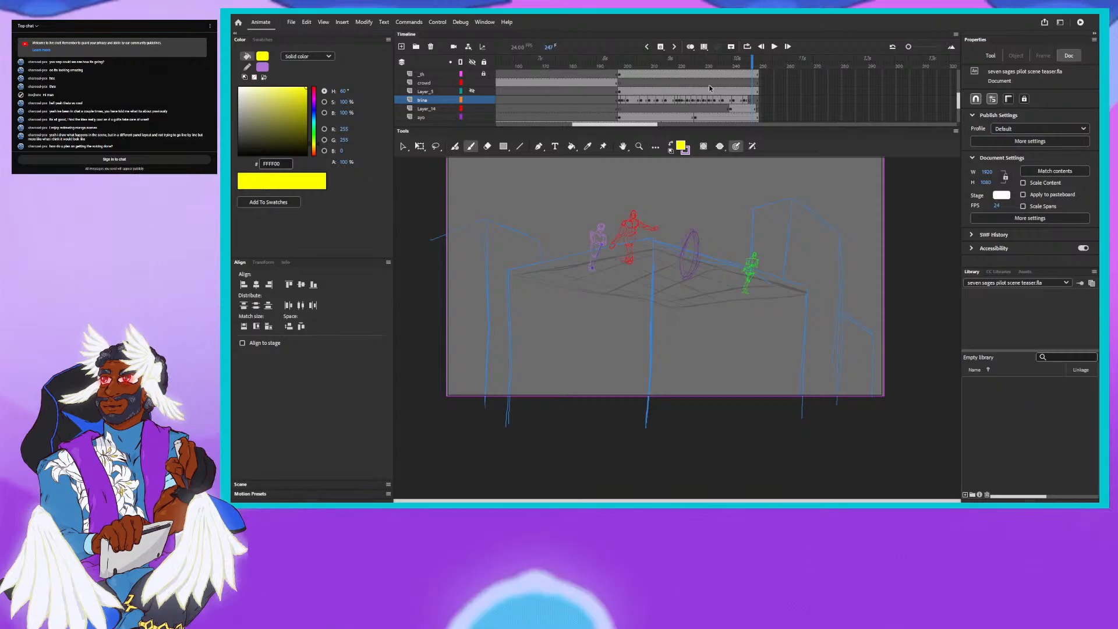
Step backward through the rooftop shot to around frame 211 and forward to its end, examining the yellow figure's motion frame by frame.
click(710, 64)
key(comma)
key(comma)
key(comma)
key(comma)
key(comma)
key(comma)
key(comma)
key(comma)
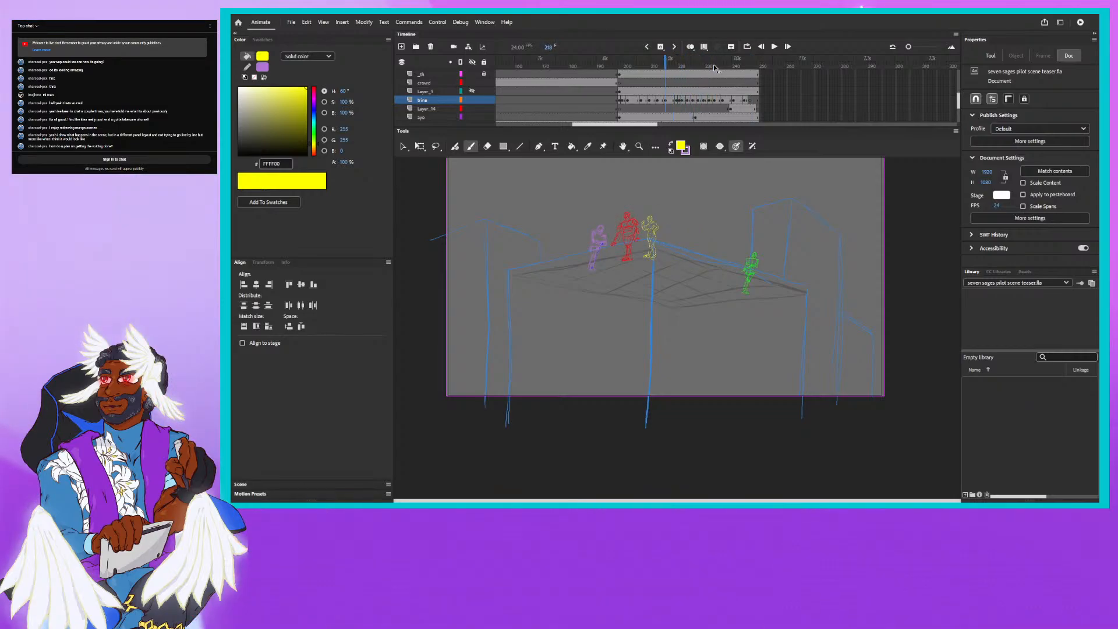
key(comma)
key(comma)
key(comma)
key(comma)
key(comma)
key(comma)
key(comma)
key(comma)
key(comma)
key(comma)
key(comma)
key(comma)
key(comma)
key(comma)
key(comma)
key(comma)
key(comma)
key(comma)
key(comma)
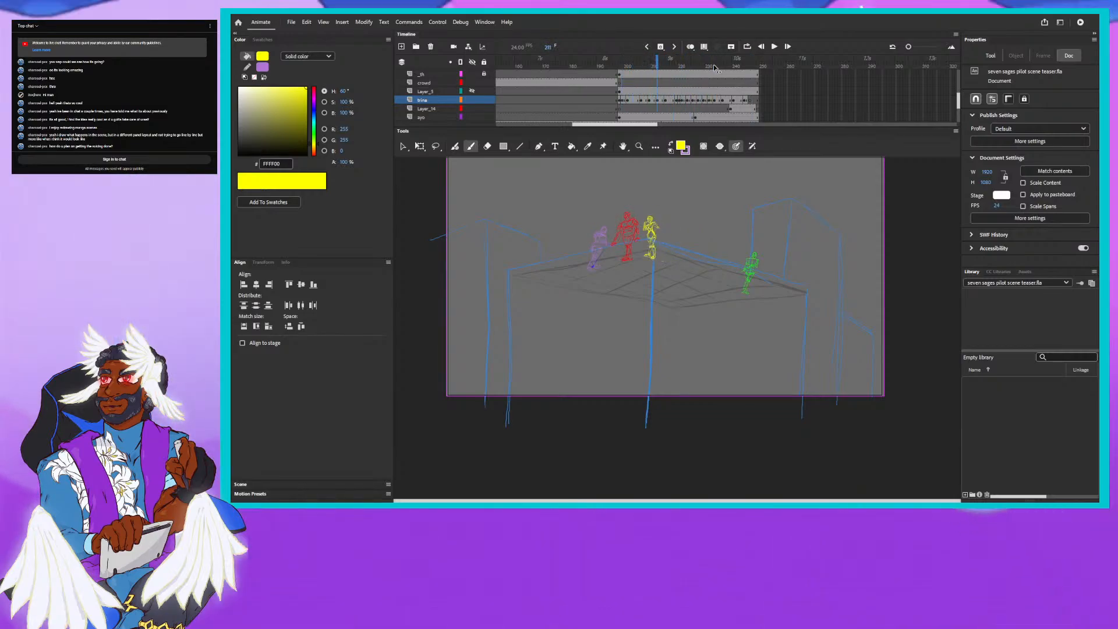
key(period)
key(period)
key(period)
key(period)
key(period)
key(period)
key(period)
key(period)
key(period)
key(period)
key(period)
key(period)
key(period)
key(period)
key(period)
key(period)
key(period)
key(period)
key(period)
key(period)
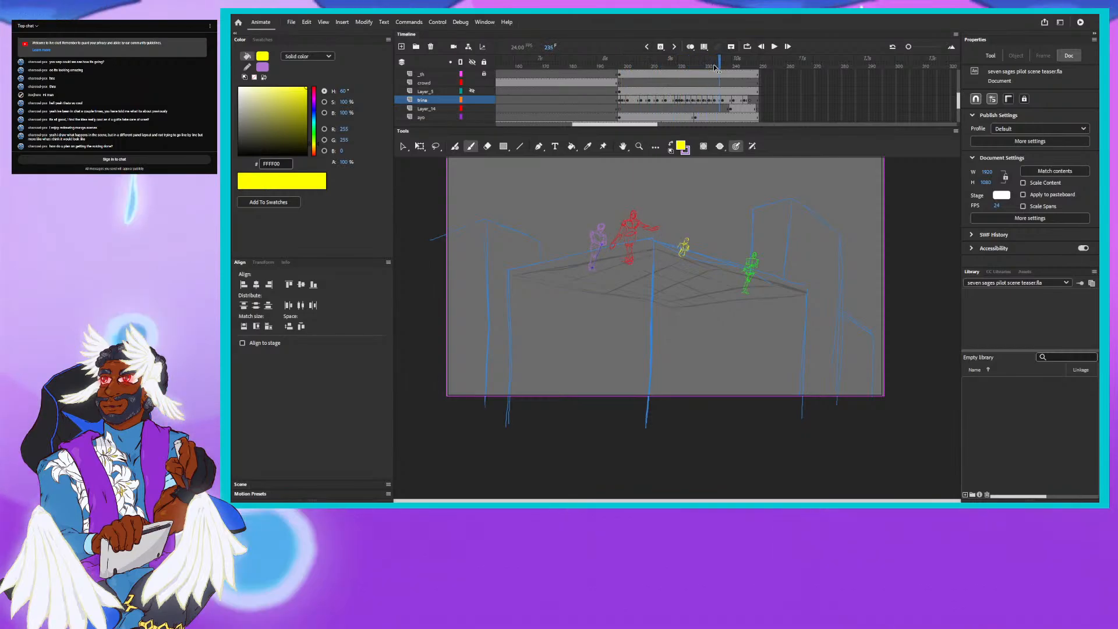
key(period)
key(period)
key(period)
key(period)
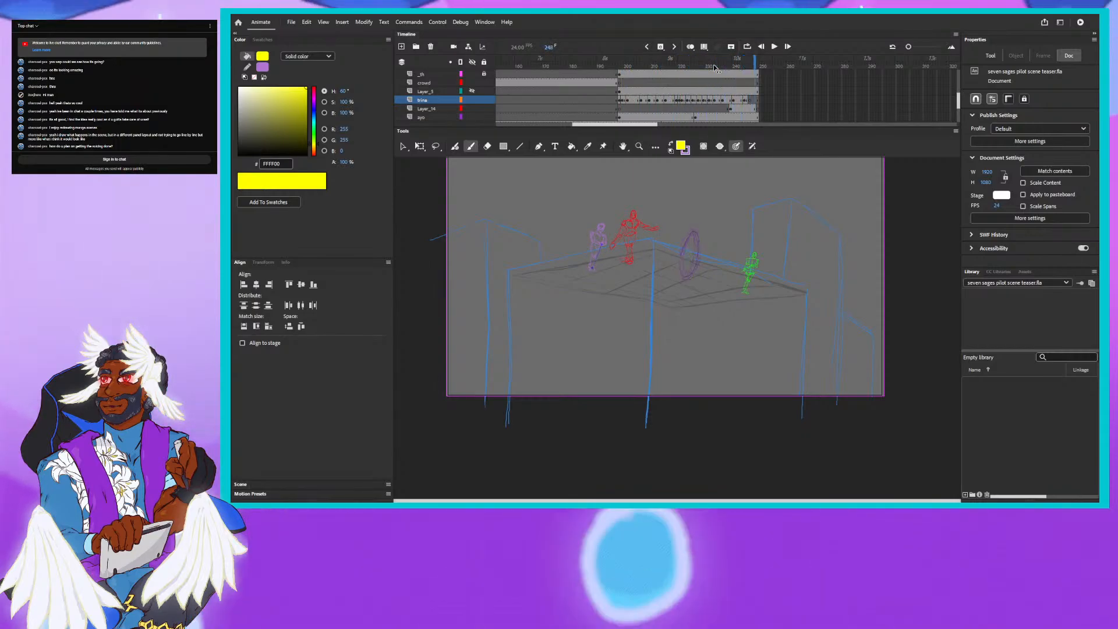
key(comma)
key(comma)
key(comma)
key(period)
key(period)
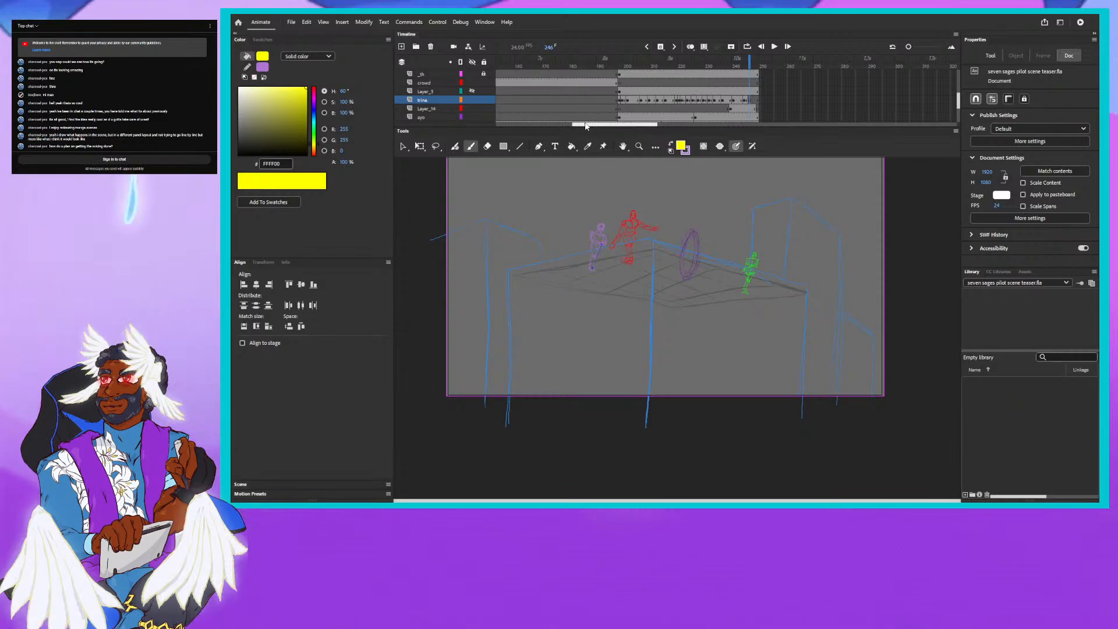
Play the opening crowd shot from frame 1 and step forward to frame 32 to review the elephant animation.
drag(589, 125, 583, 126)
drag(517, 64, 498, 66)
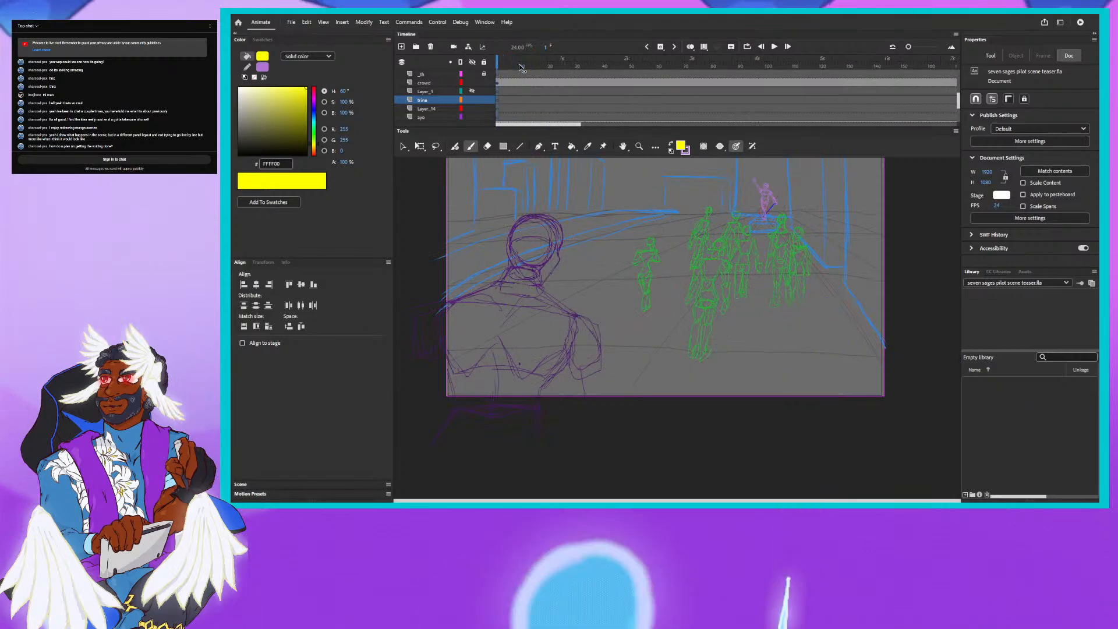
click(774, 48)
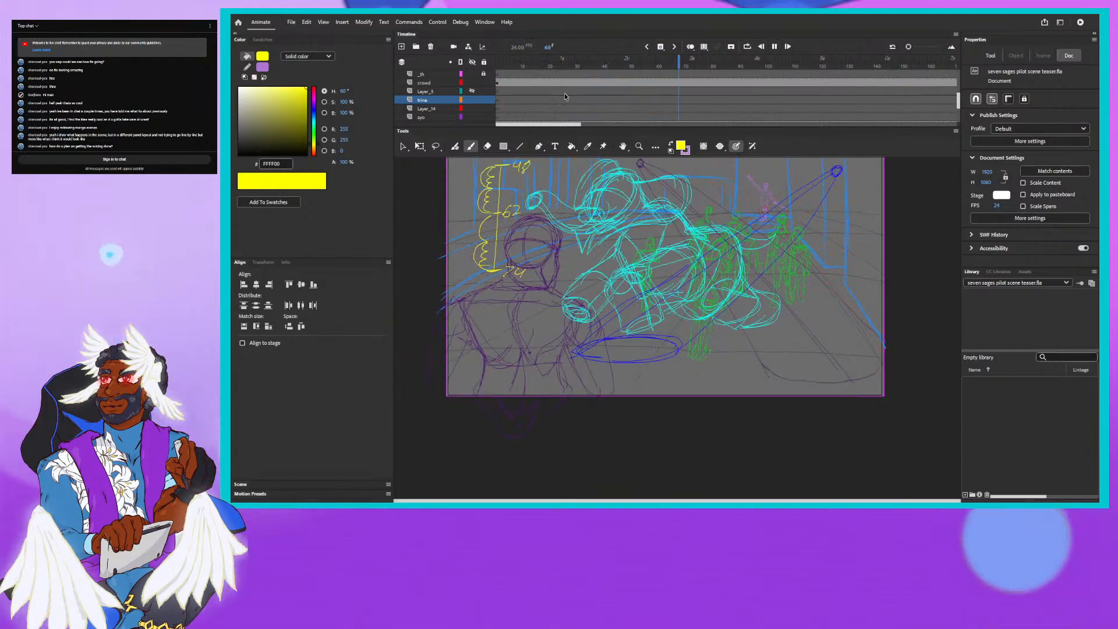
drag(523, 65, 524, 64)
key(period)
key(period)
key(period)
key(period)
key(period)
key(period)
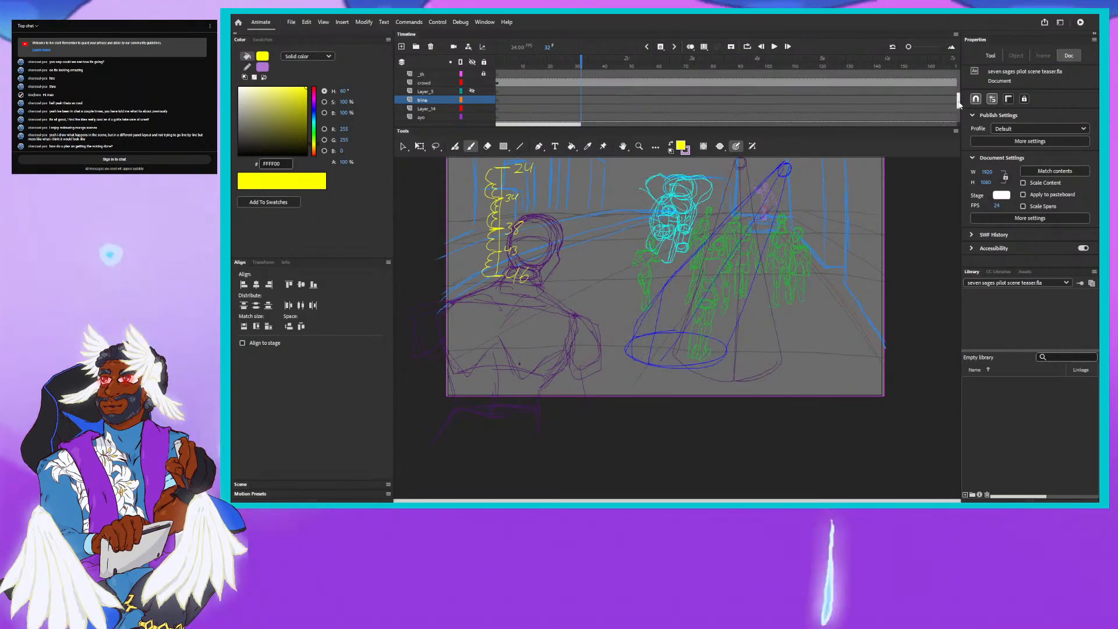
Select Layer_10's frame-by-frame keyframes from frame 11 to 26 and stretch the span out to about frame 40.
scroll(958, 100, up, 3)
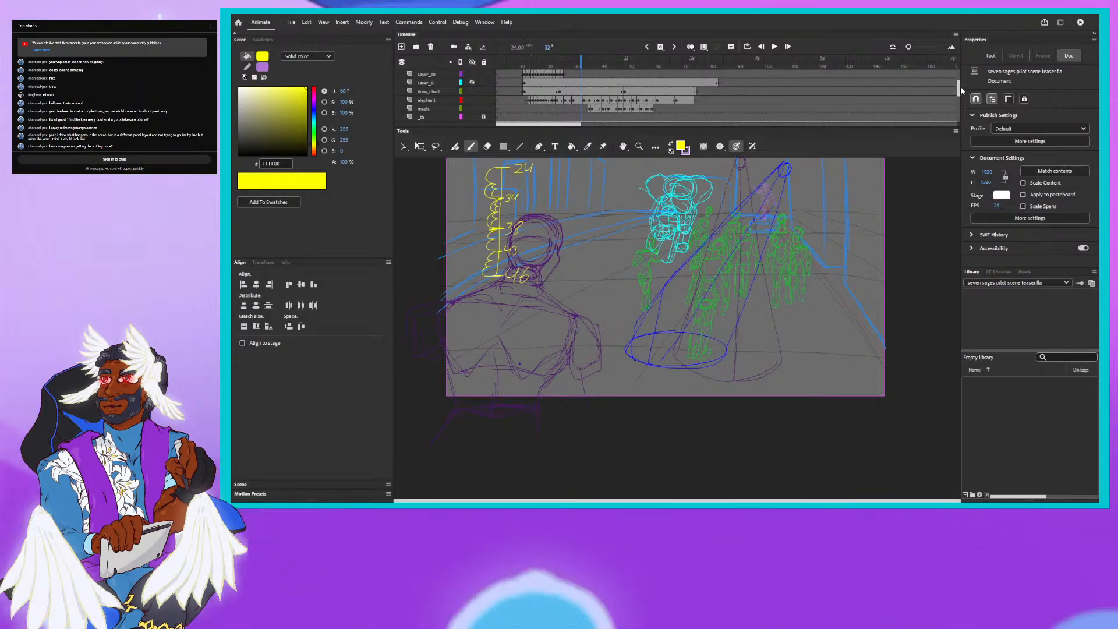
scroll(959, 90, up, 1)
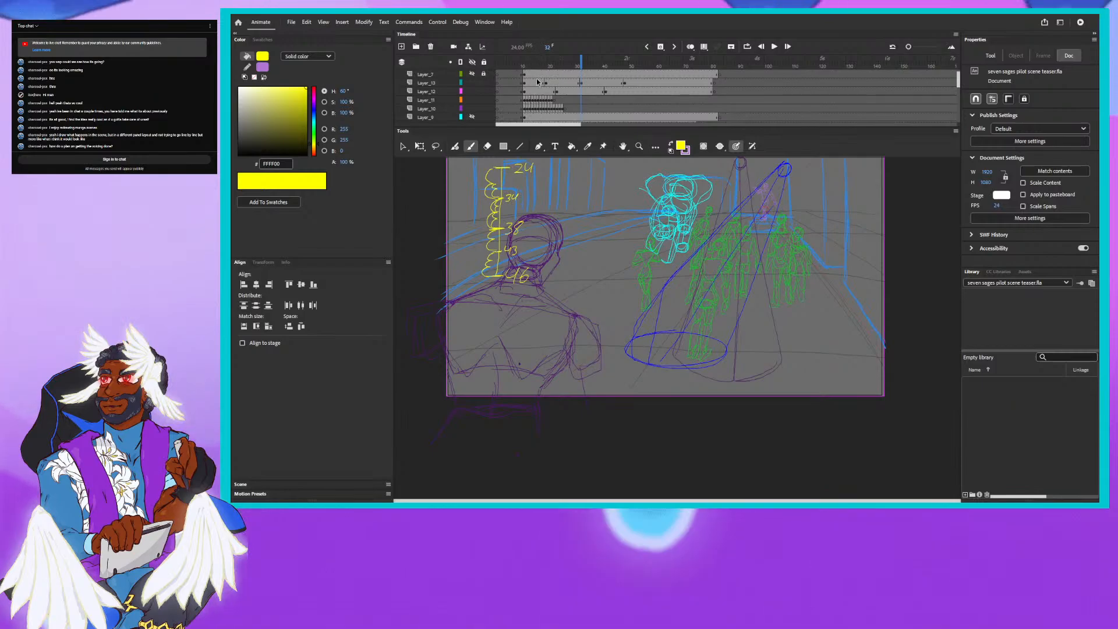
drag(535, 66, 521, 67)
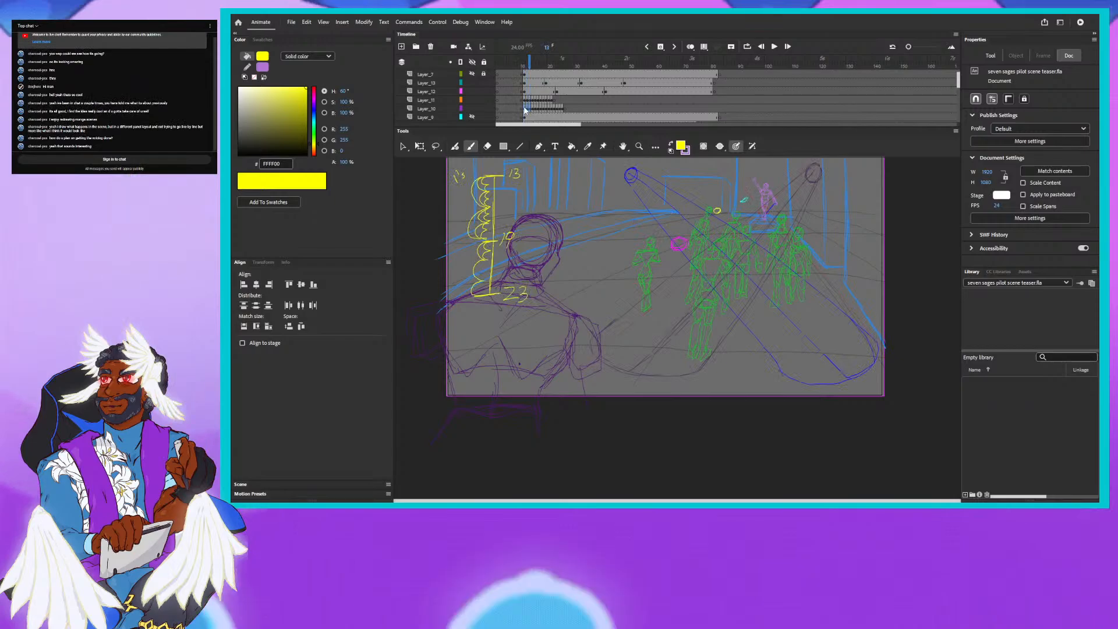
drag(524, 109, 564, 109)
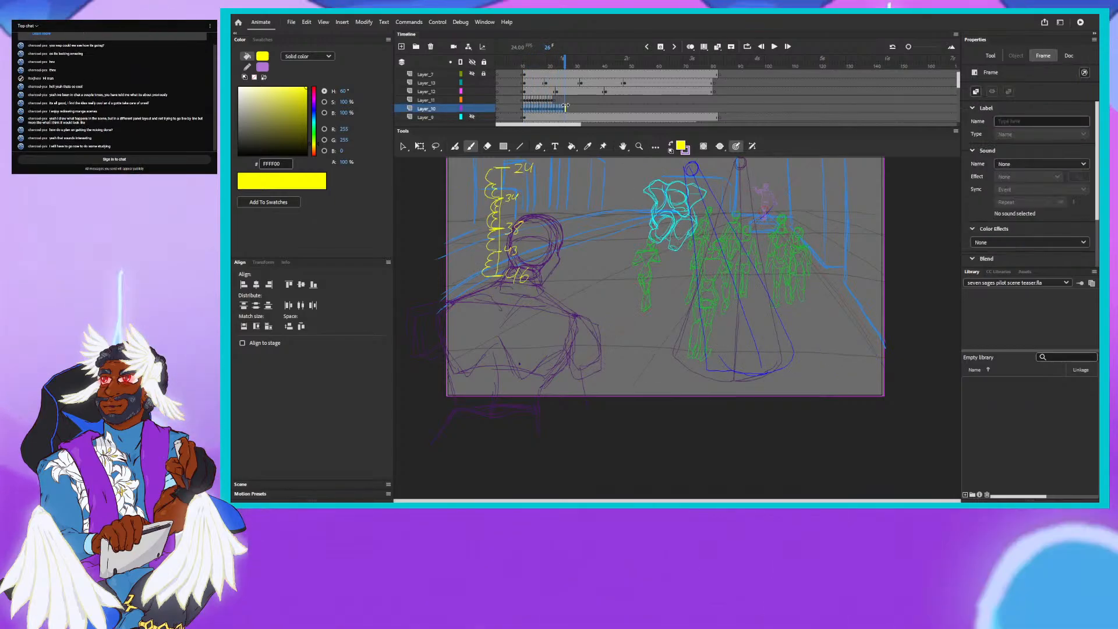
drag(566, 106, 609, 108)
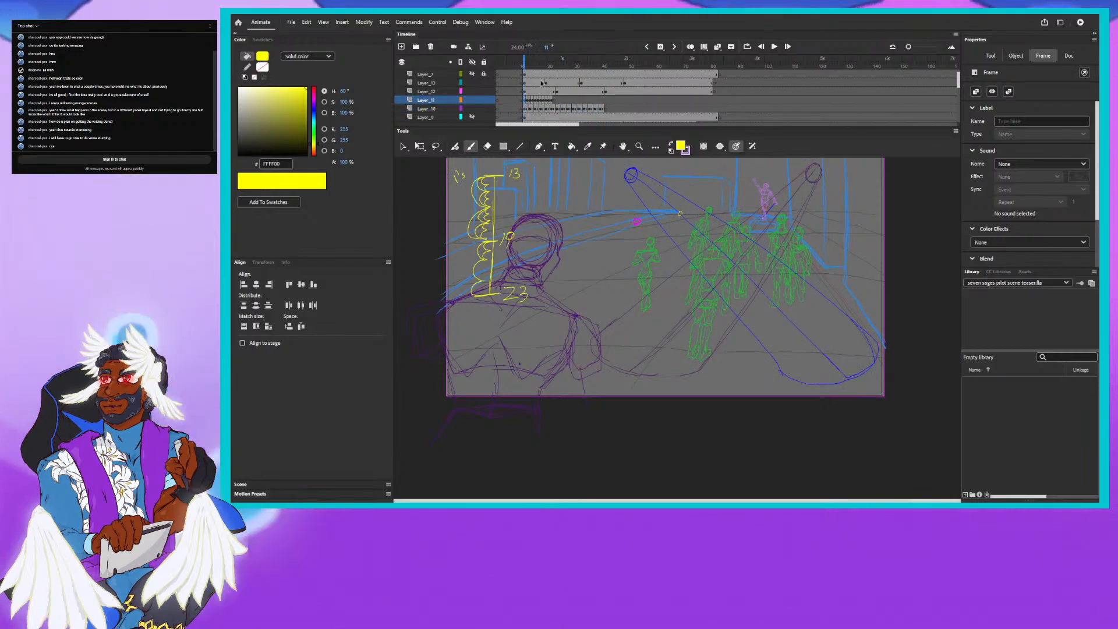
Play the crowd shot from frame 11 and scrub back to frame 15 to check the slowed Layer_10 animation.
key(Return)
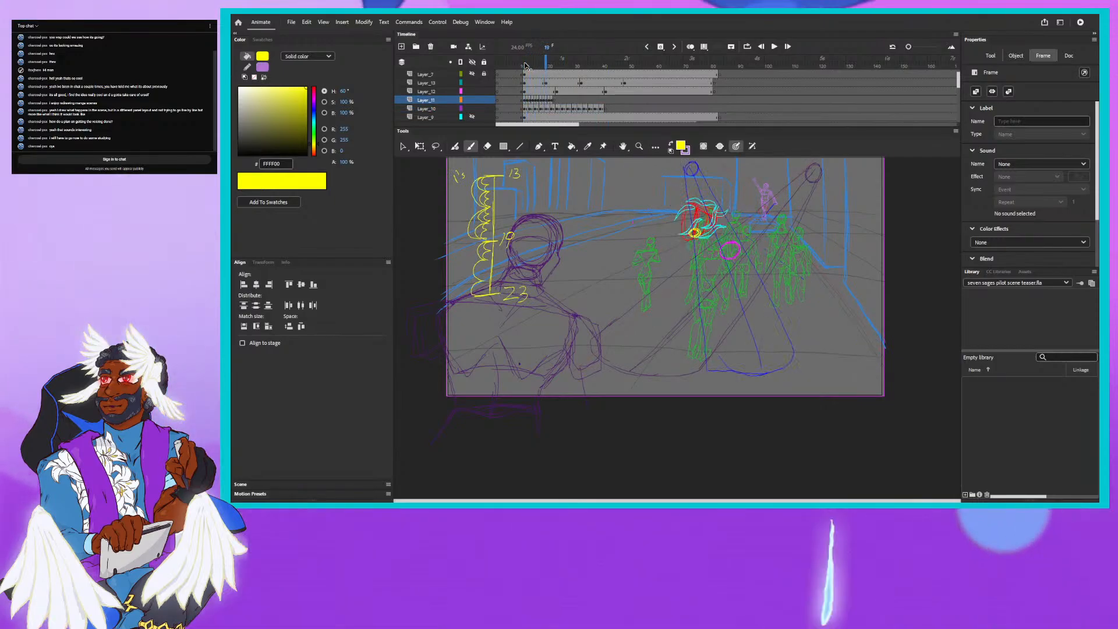
click(774, 47)
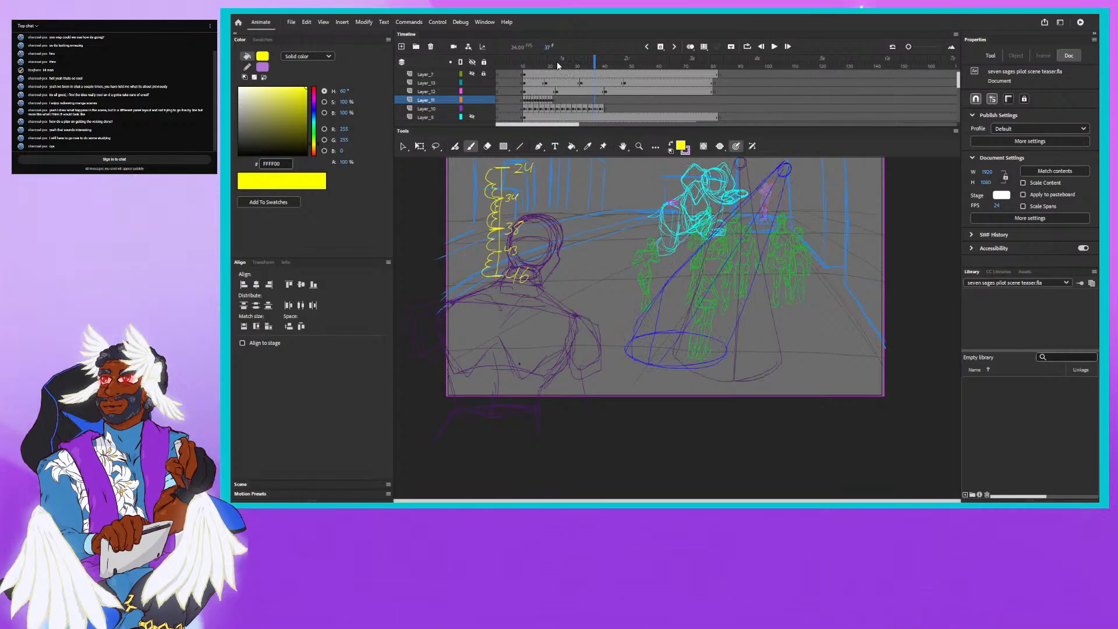
drag(595, 59, 538, 71)
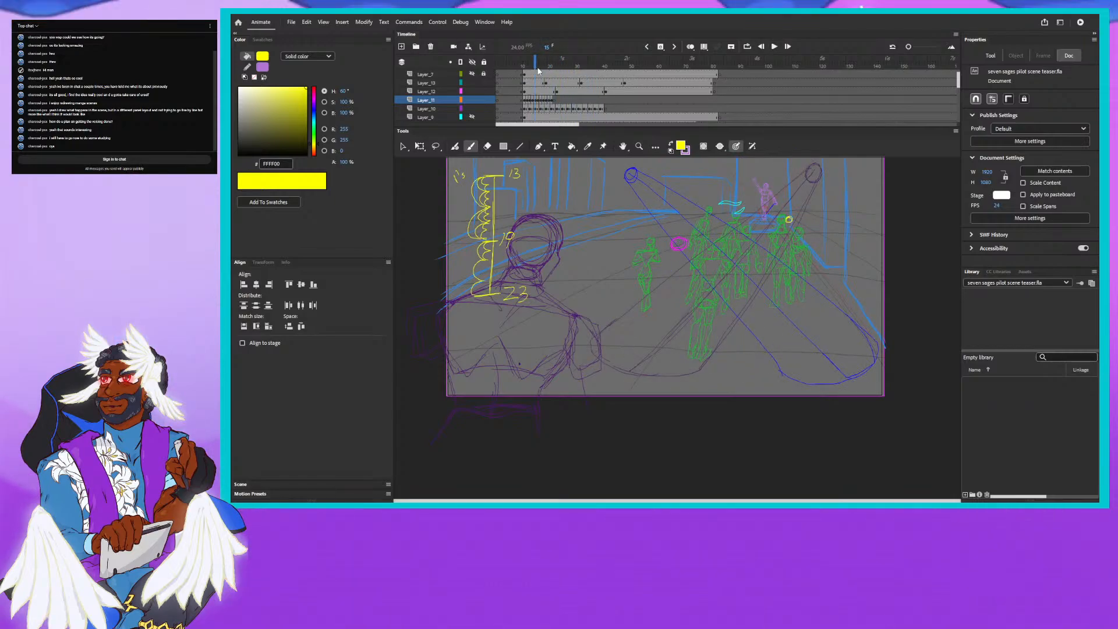
Stretch Layer_11's frames 11 to 22 out to frame 46 and copy the stretched frames.
double_click(526, 102)
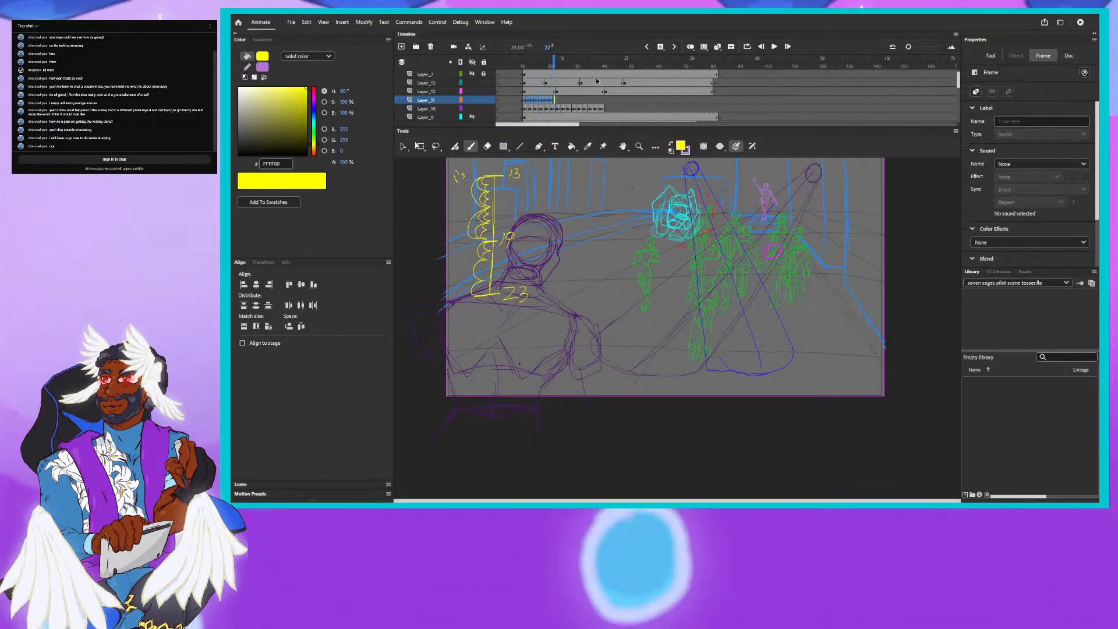
click(556, 101)
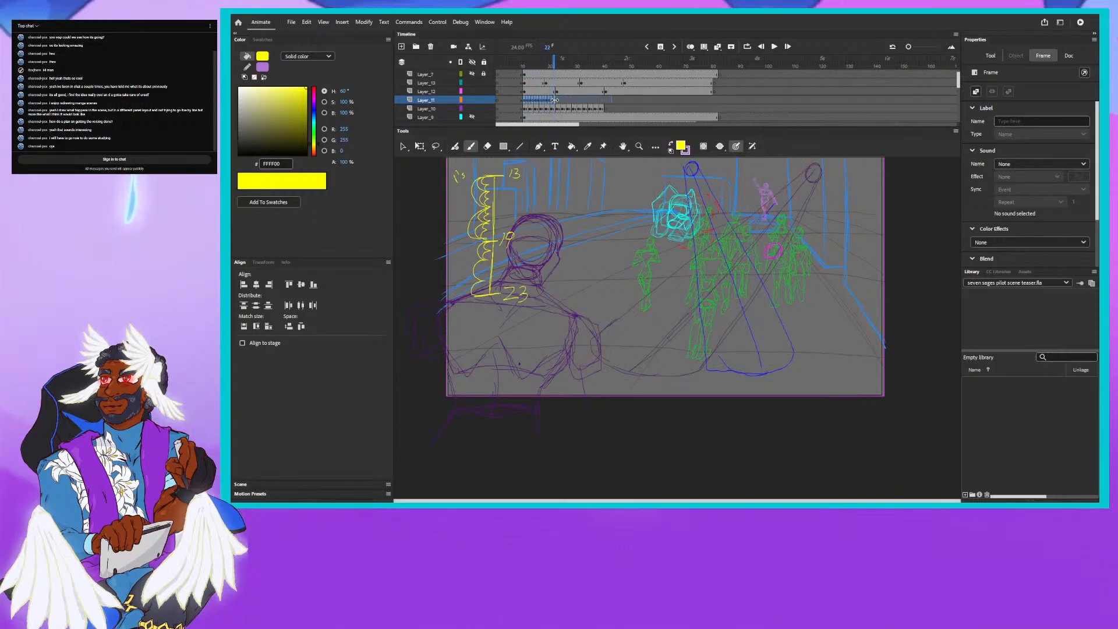
drag(555, 100, 624, 108)
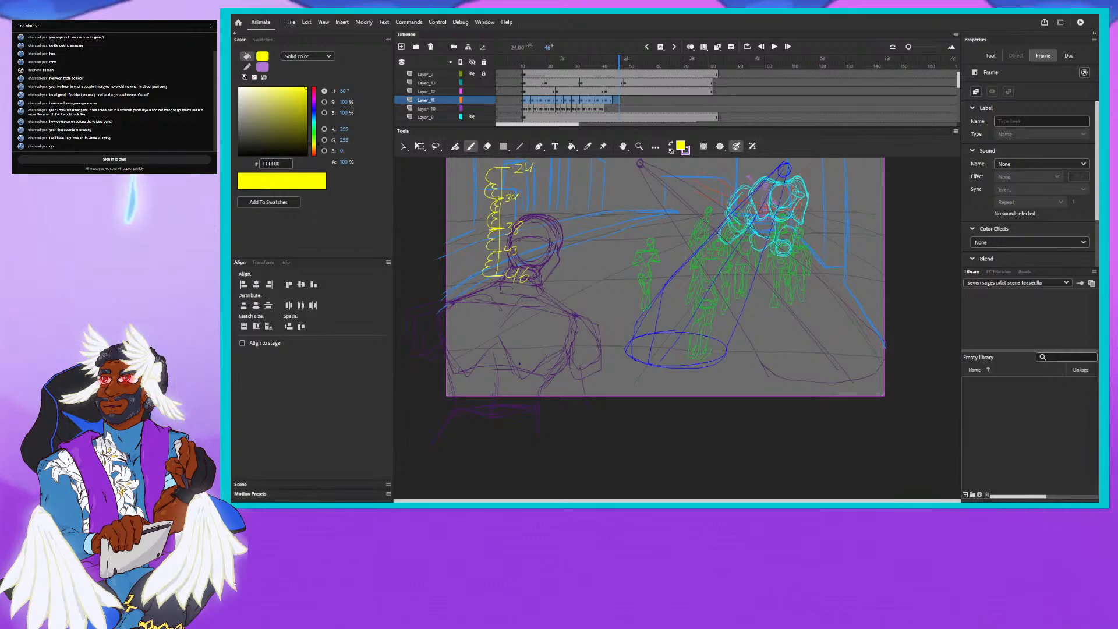
right_click(564, 101)
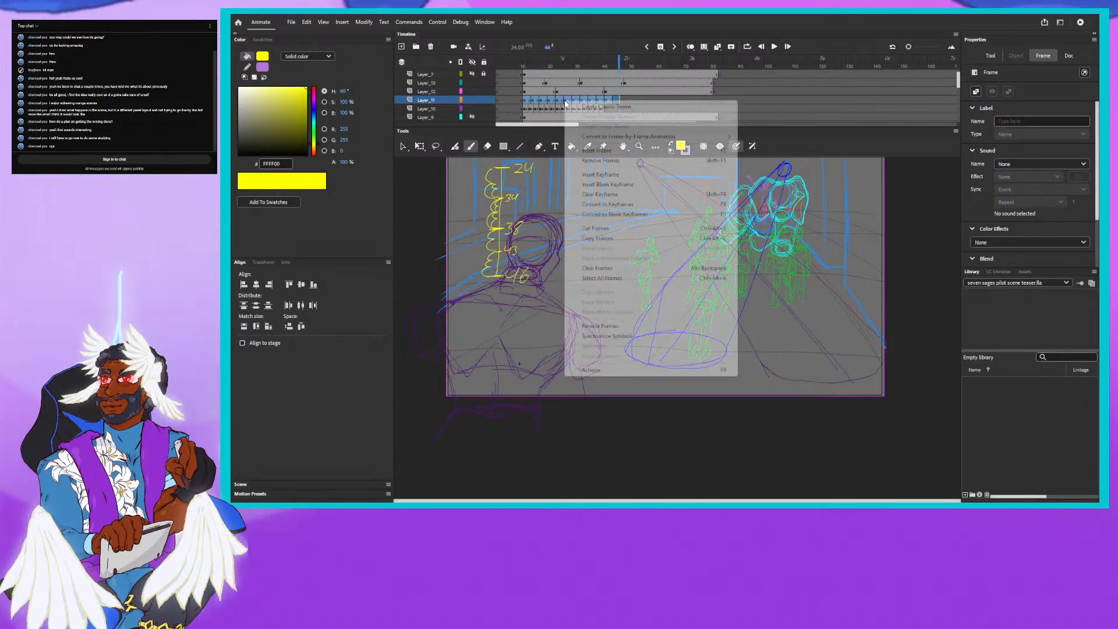
click(599, 239)
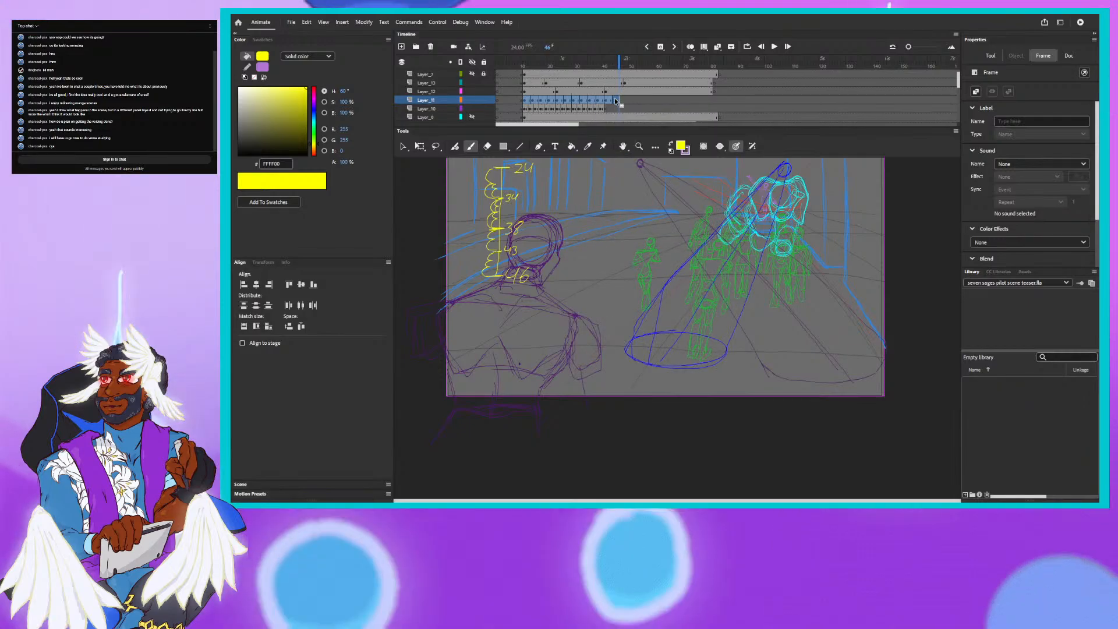
Paste the copied frames over Layer_11's timeline starting at frame 46 to repeat the stretched animation.
click(616, 102)
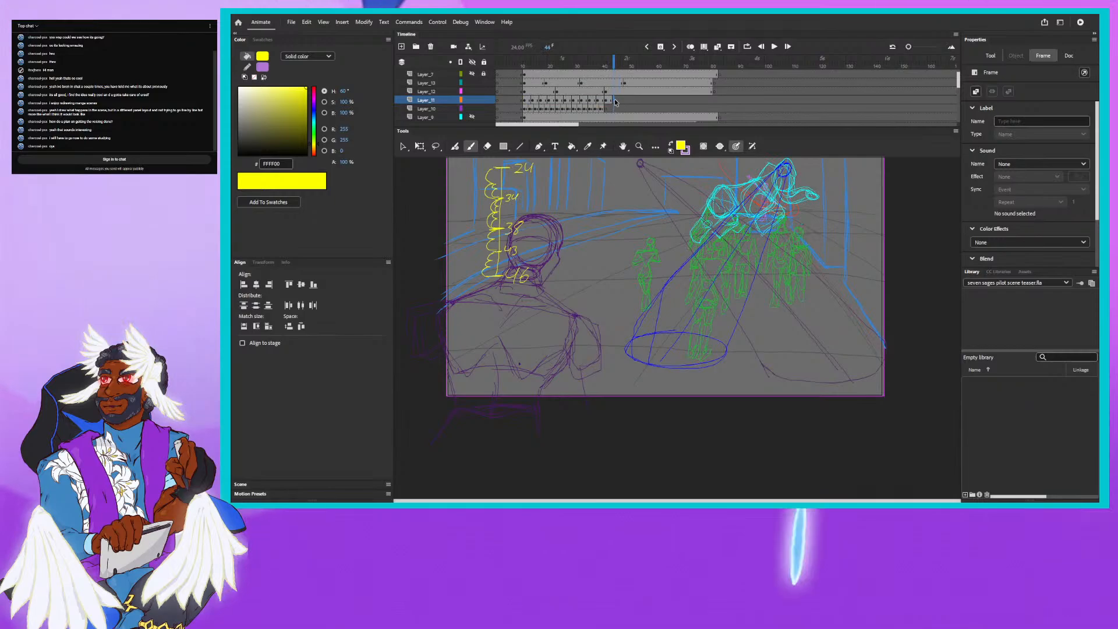
click(619, 101)
right_click(618, 100)
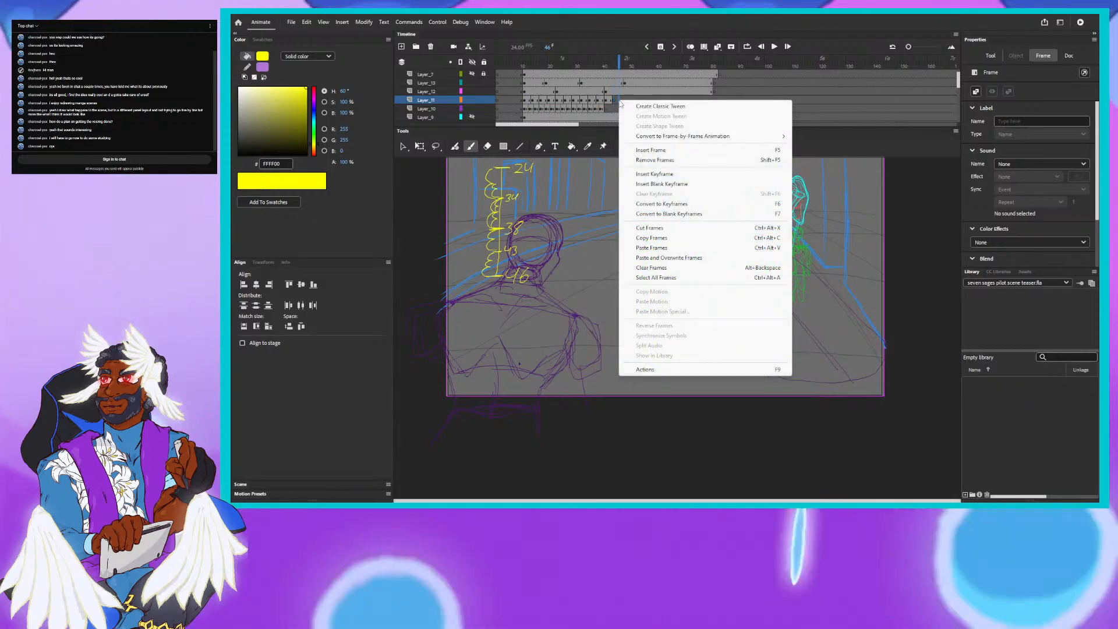
click(674, 256)
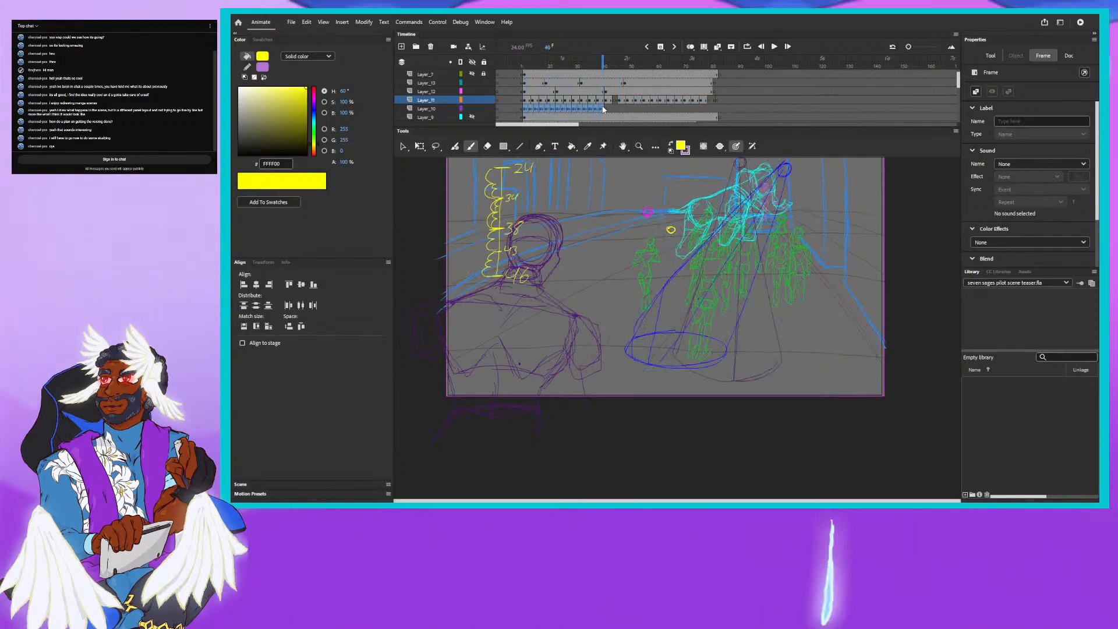
Copy Layer_10's frame-by-frame span up to frame 42 and paste it with overwrite at frame 43 of the same layer.
drag(603, 107, 606, 108)
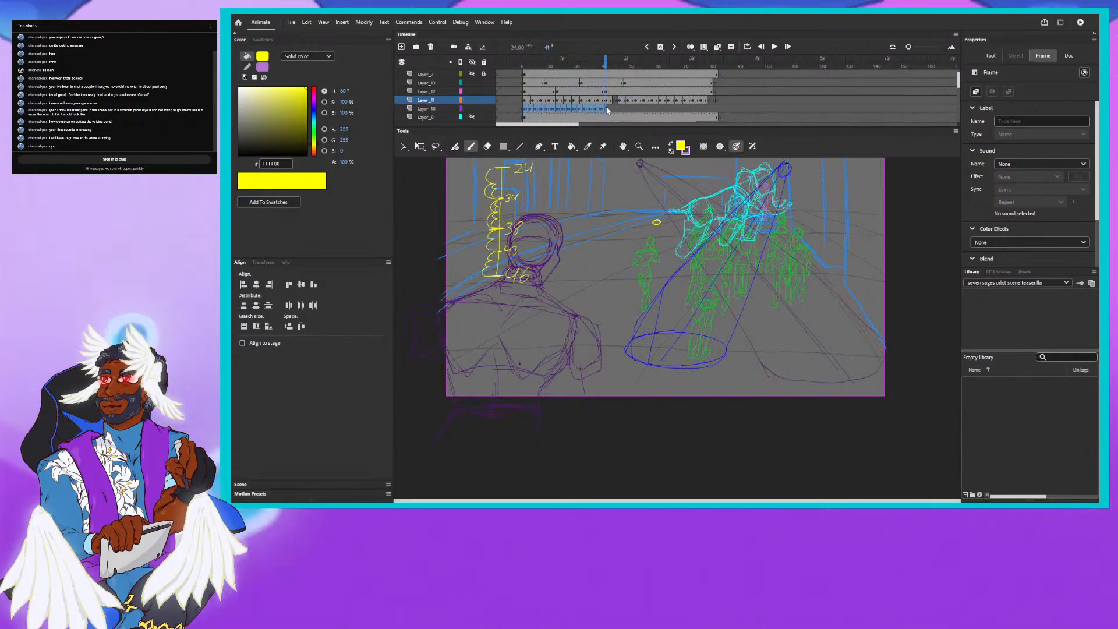
right_click(600, 109)
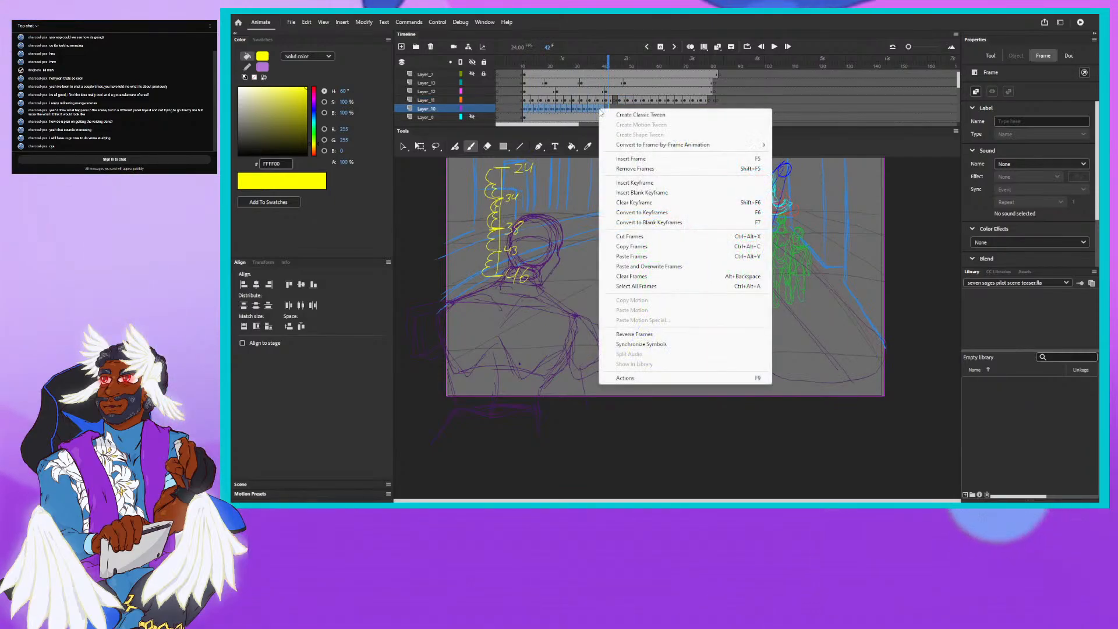
click(637, 256)
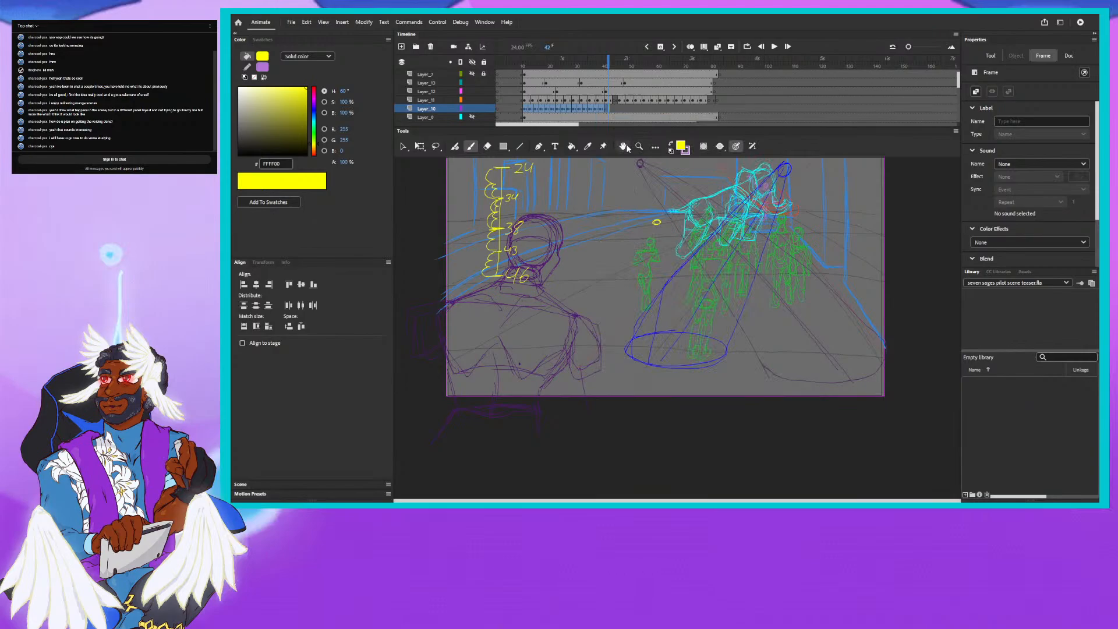
click(611, 108)
right_click(611, 108)
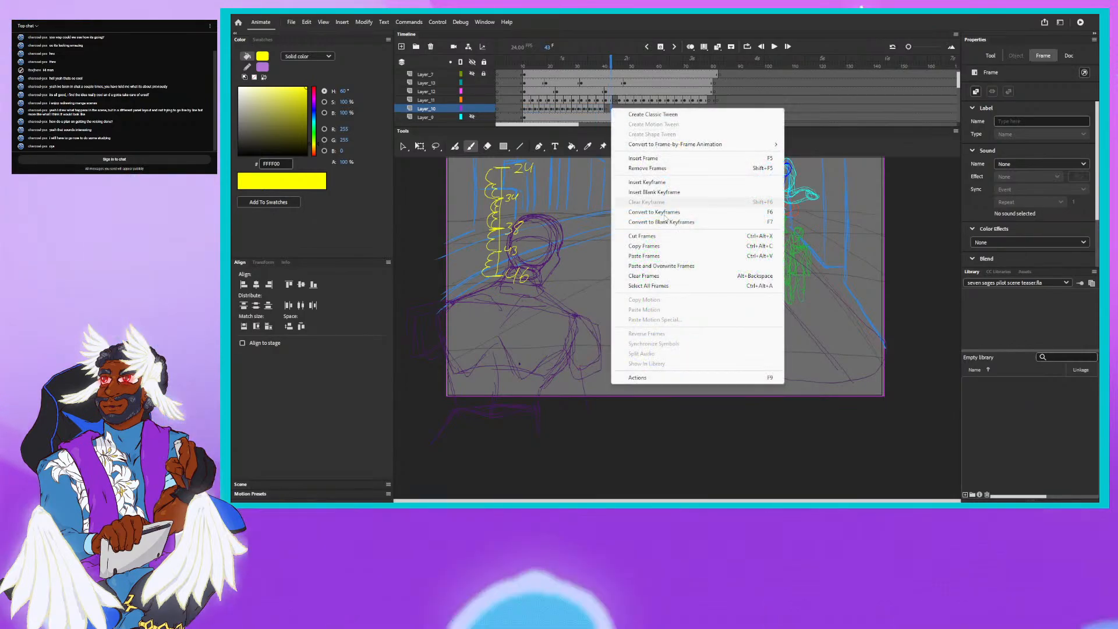
click(662, 266)
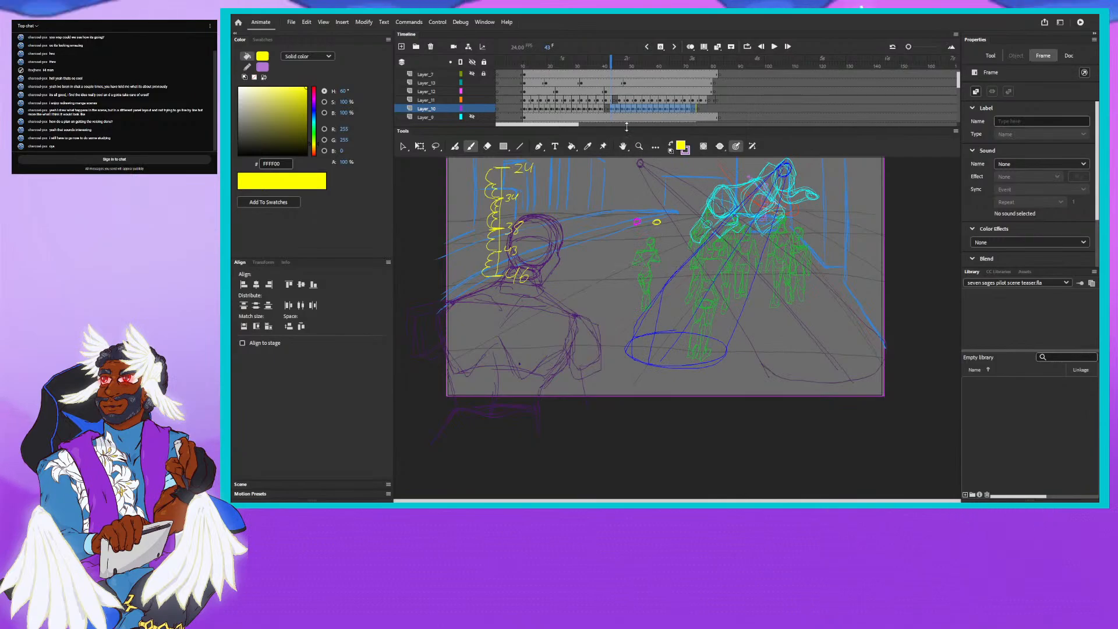
Play the crowd shot from frame 17 and scrub back and forth to check the repeated Layer_10 and Layer_11 animation.
drag(610, 62, 539, 79)
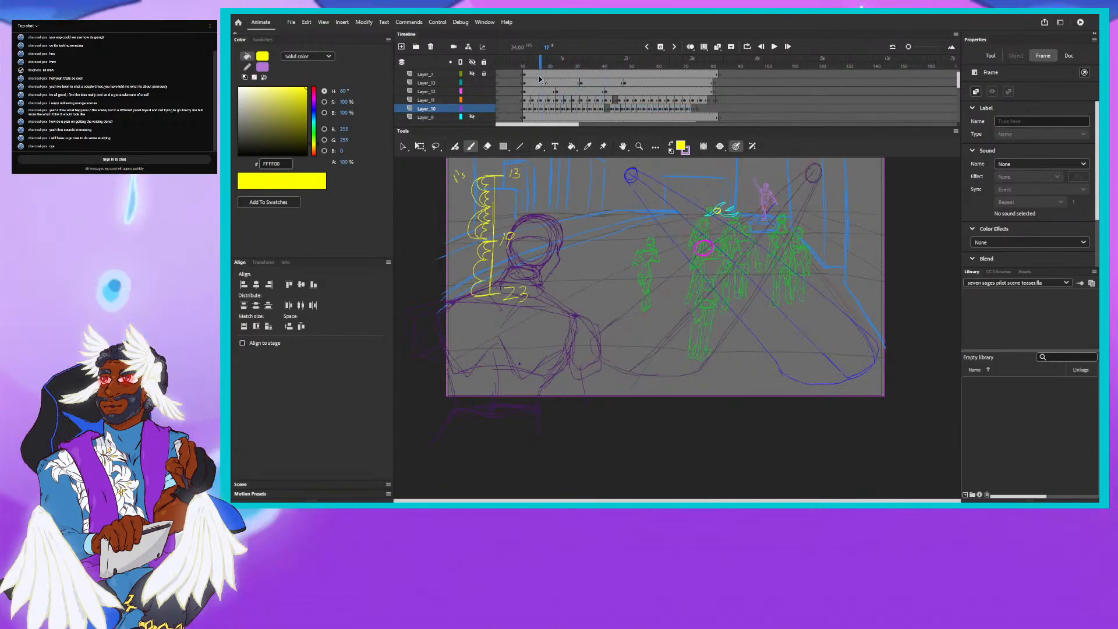
click(773, 47)
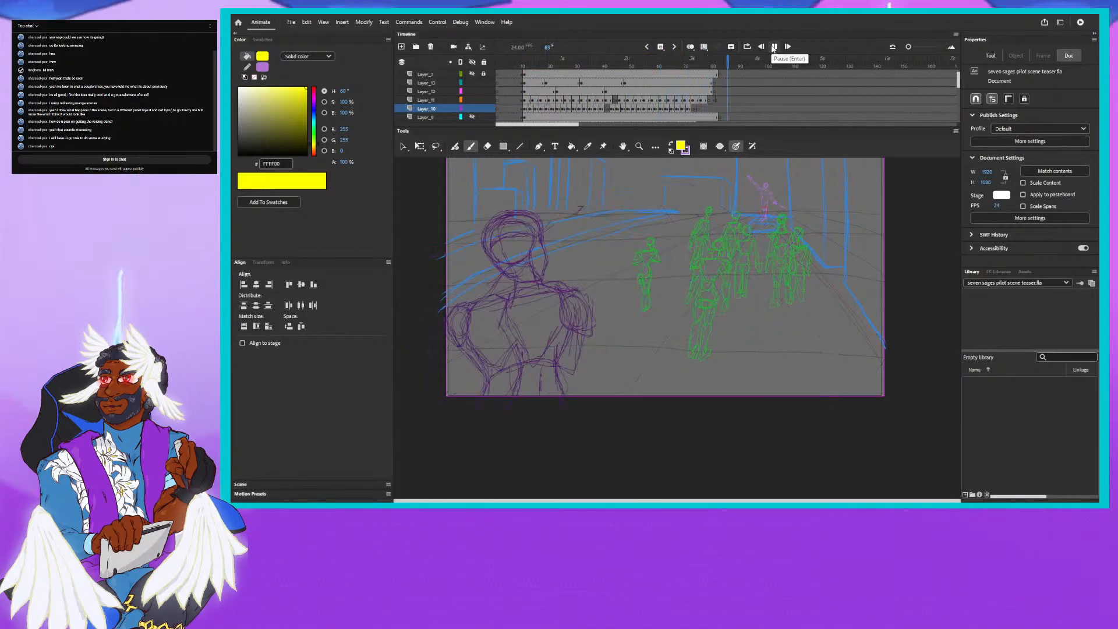
click(774, 47)
click(614, 62)
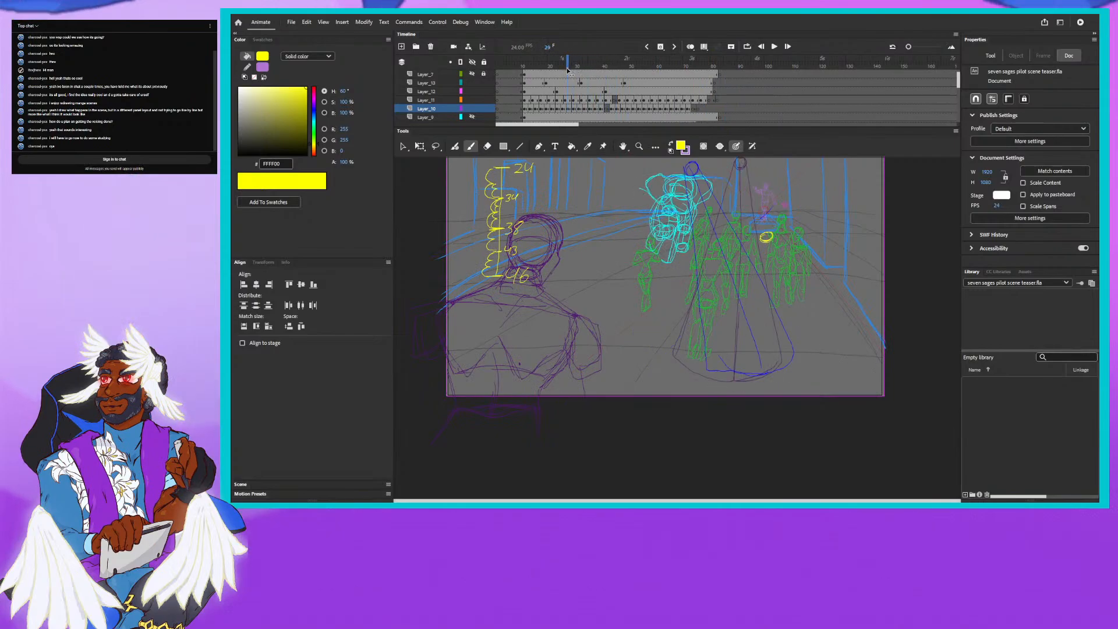
drag(505, 82, 812, 77)
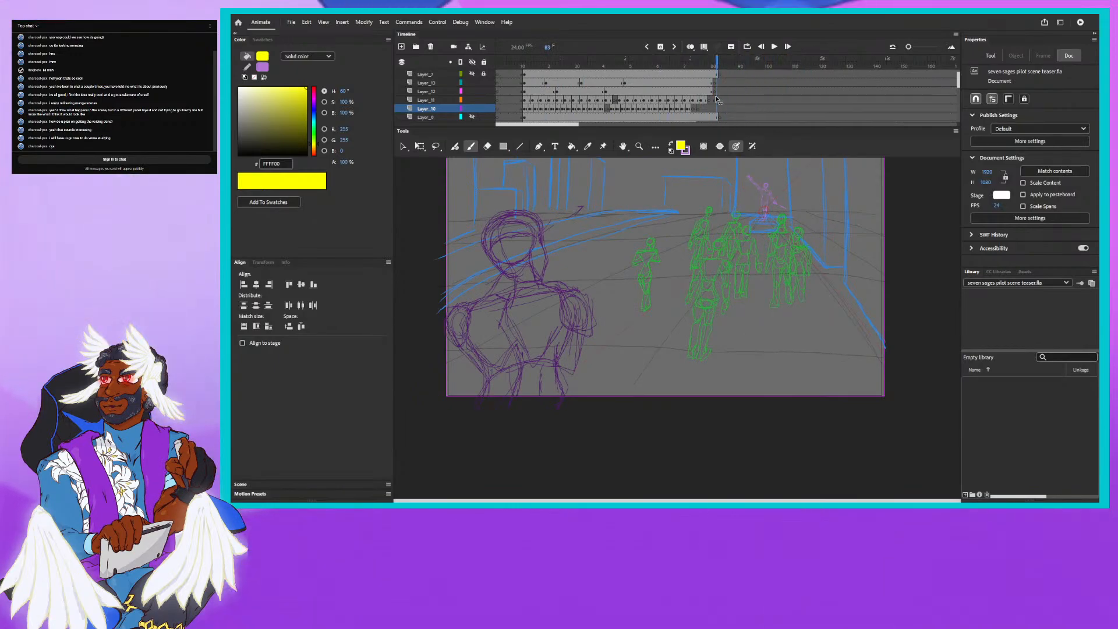
drag(716, 100, 609, 121)
mouse_move(606, 123)
mouse_down()
mouse_move(740, 125)
mouse_move(560, 167)
mouse_up()
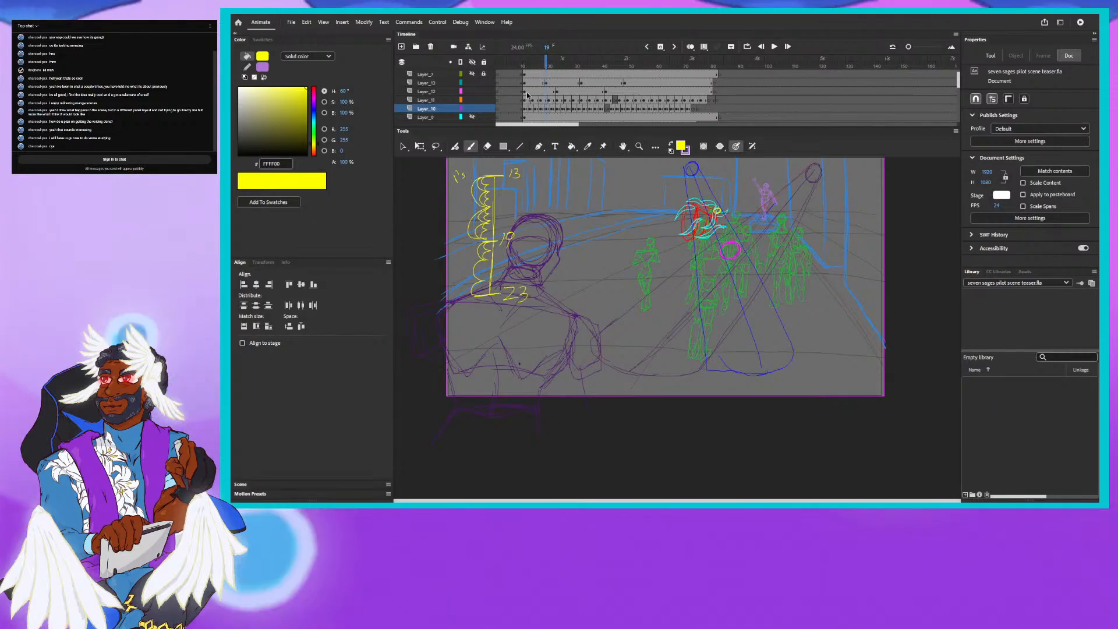
Scrub the crowd shot between the opening frames and about frame 53, comparing the effect layers' keyframes with the character layers.
scroll(533, 99, down, 3)
scroll(533, 99, up, 3)
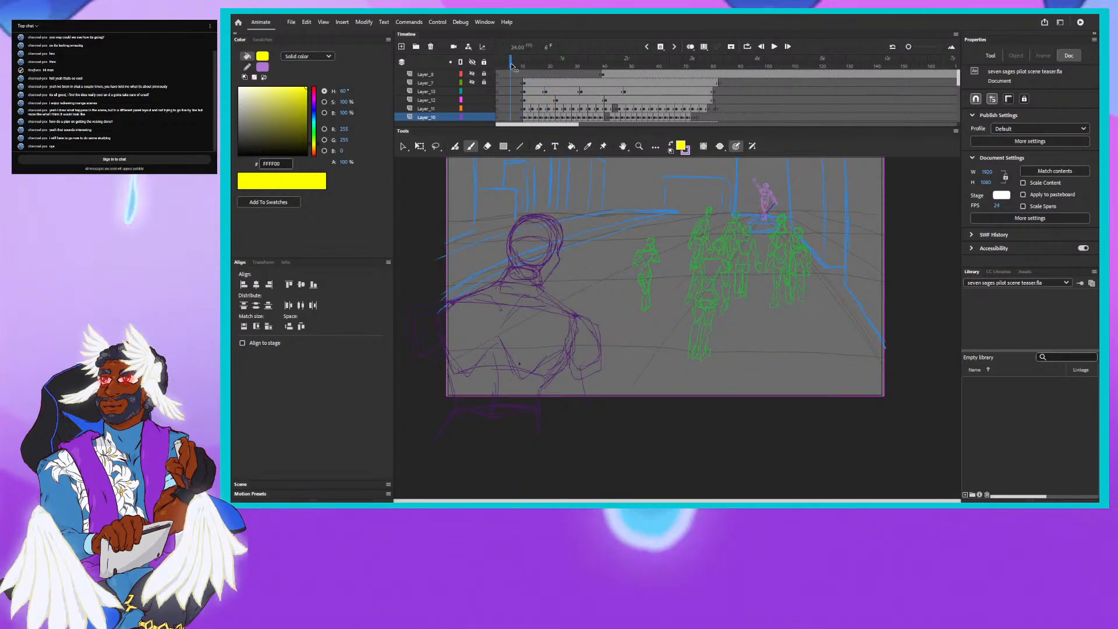
mouse_move(523, 66)
mouse_down()
mouse_move(699, 50)
mouse_move(632, 59)
mouse_up()
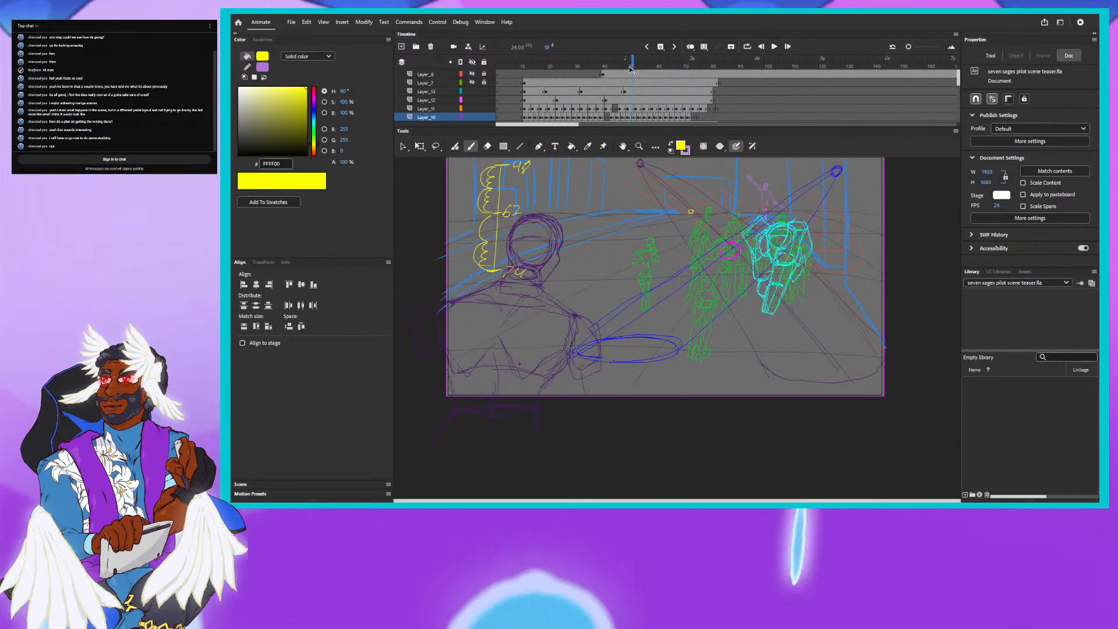
scroll(605, 86, down, 3)
scroll(605, 85, down, 3)
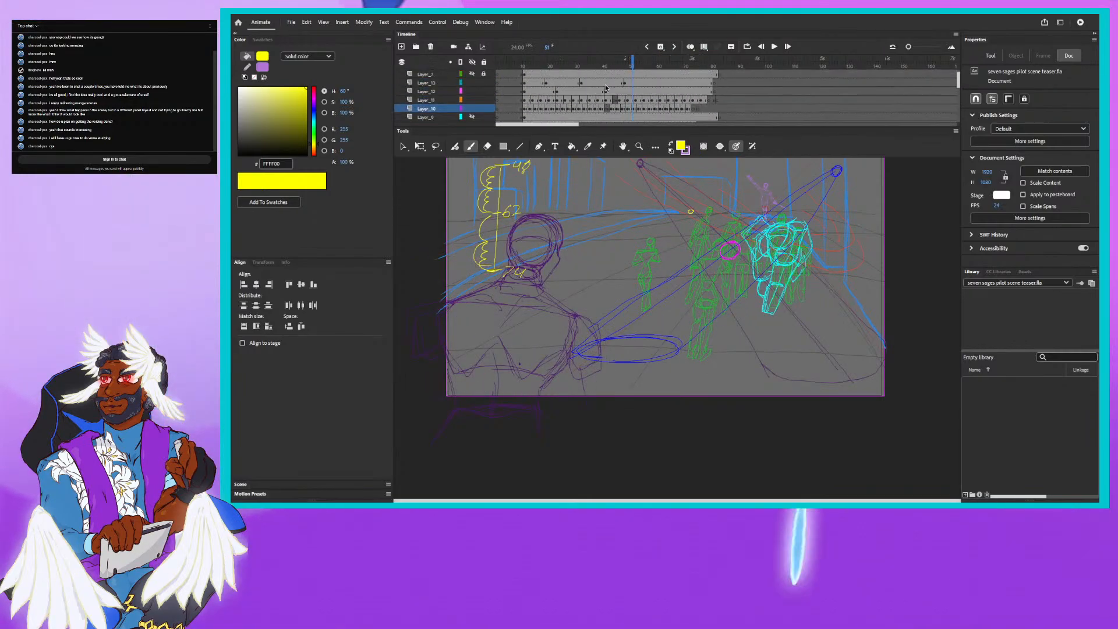
scroll(605, 87, up, 4)
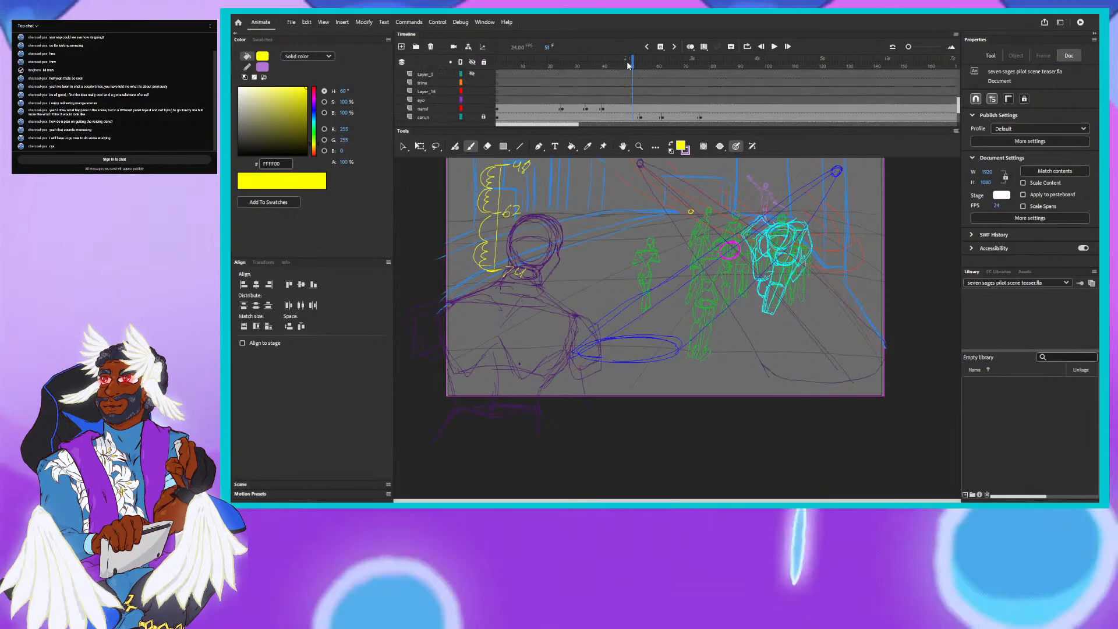
drag(627, 65, 541, 77)
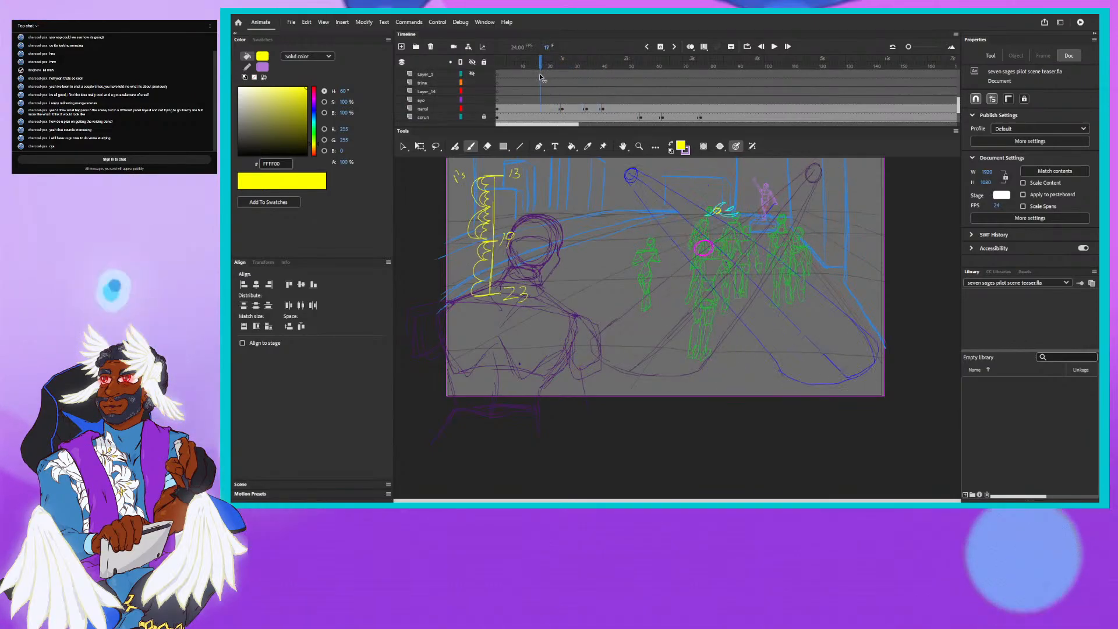
drag(625, 71, 537, 76)
Select the effect, time chart, elephant and magic layers' frames from frame 11 onward and shift them earlier to start at frame 3.
scroll(537, 75, up, 4)
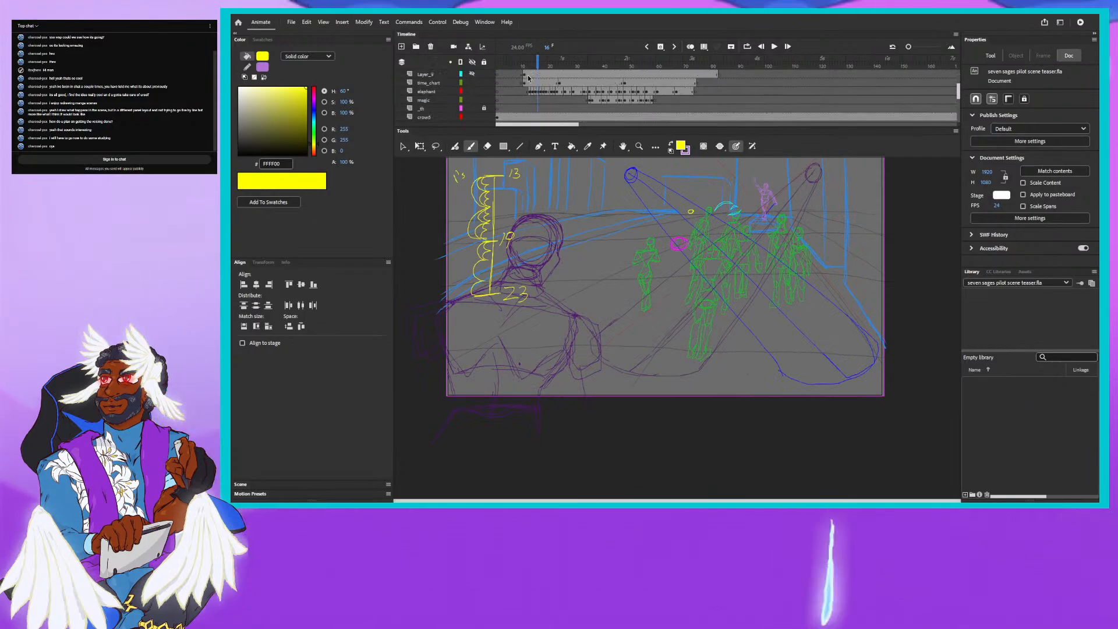
scroll(527, 77, up, 3)
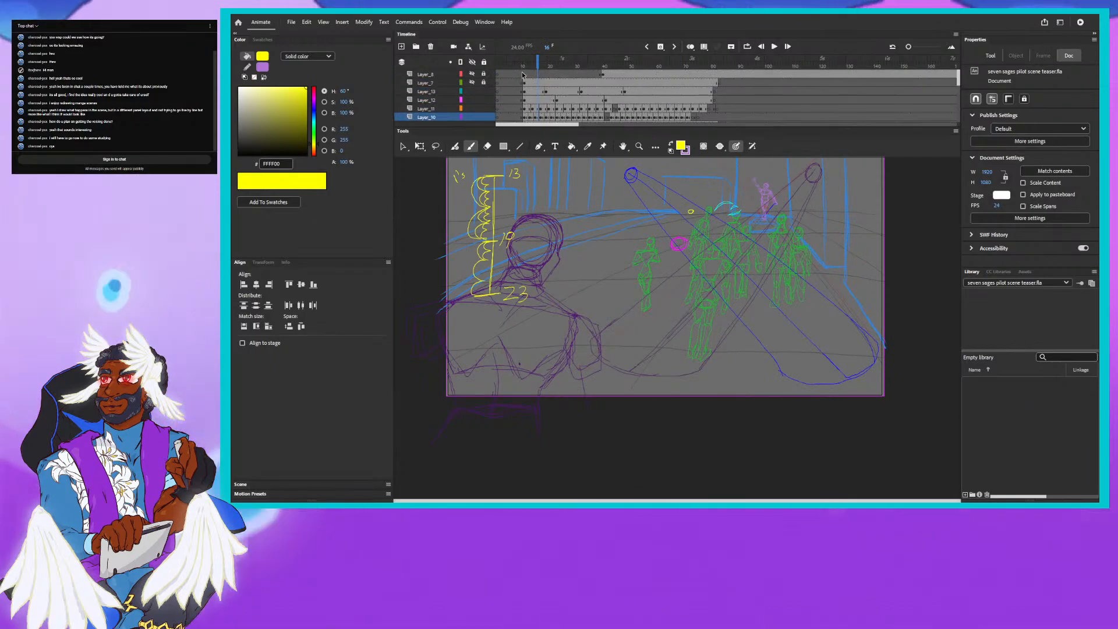
drag(524, 74, 733, 104)
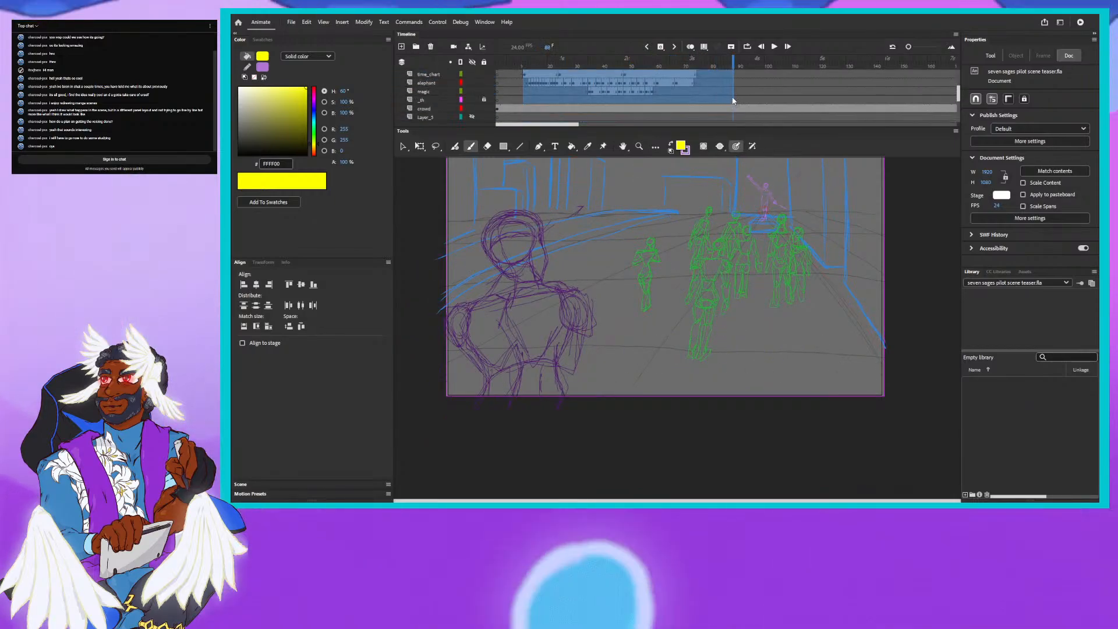
scroll(536, 81, up, 3)
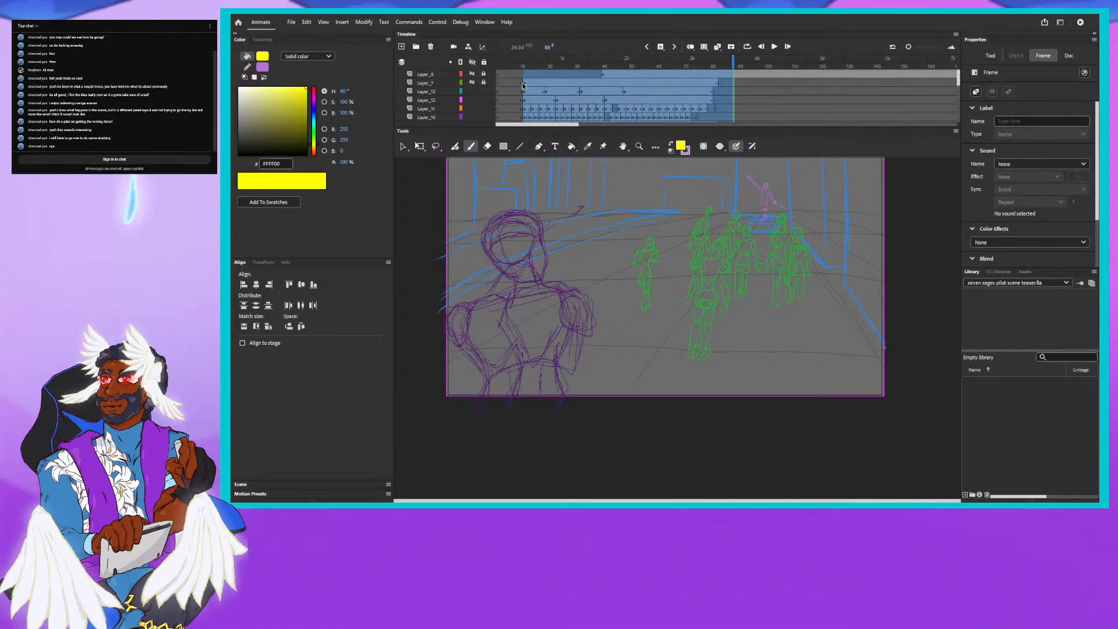
drag(524, 85, 501, 83)
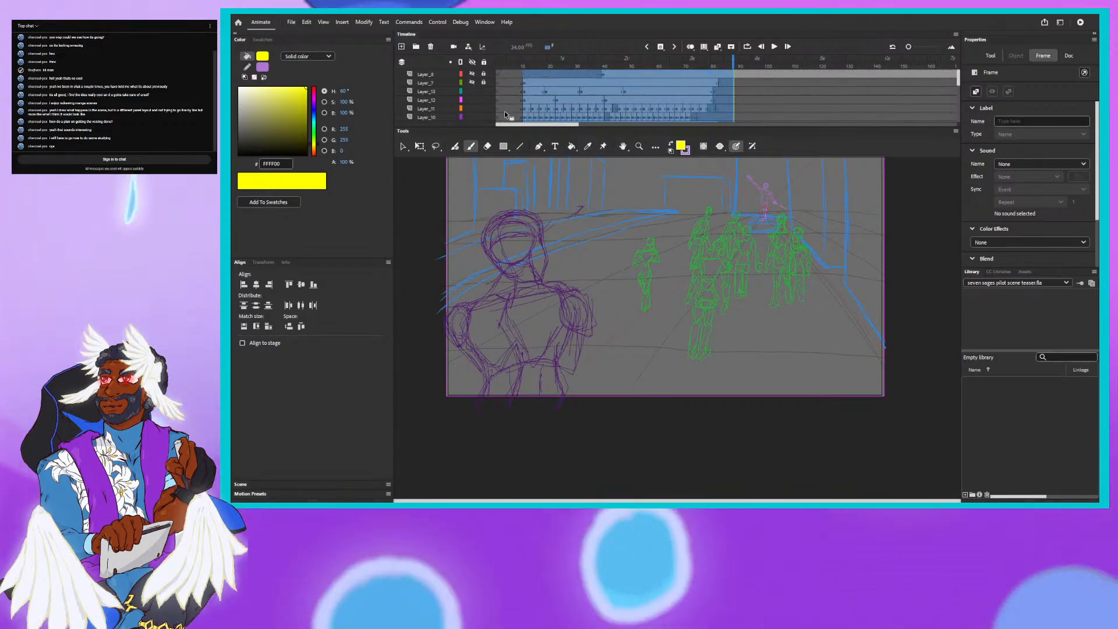
Play the crowd shot from frame 1 and scrub through it to review the earlier start of the effects.
click(496, 63)
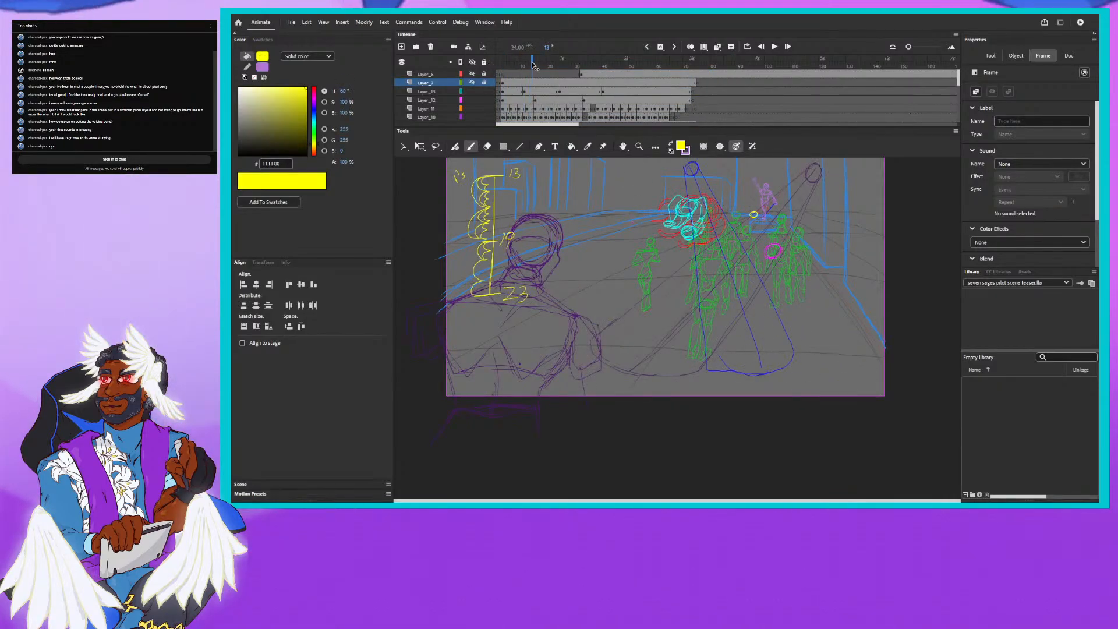
drag(559, 65, 498, 83)
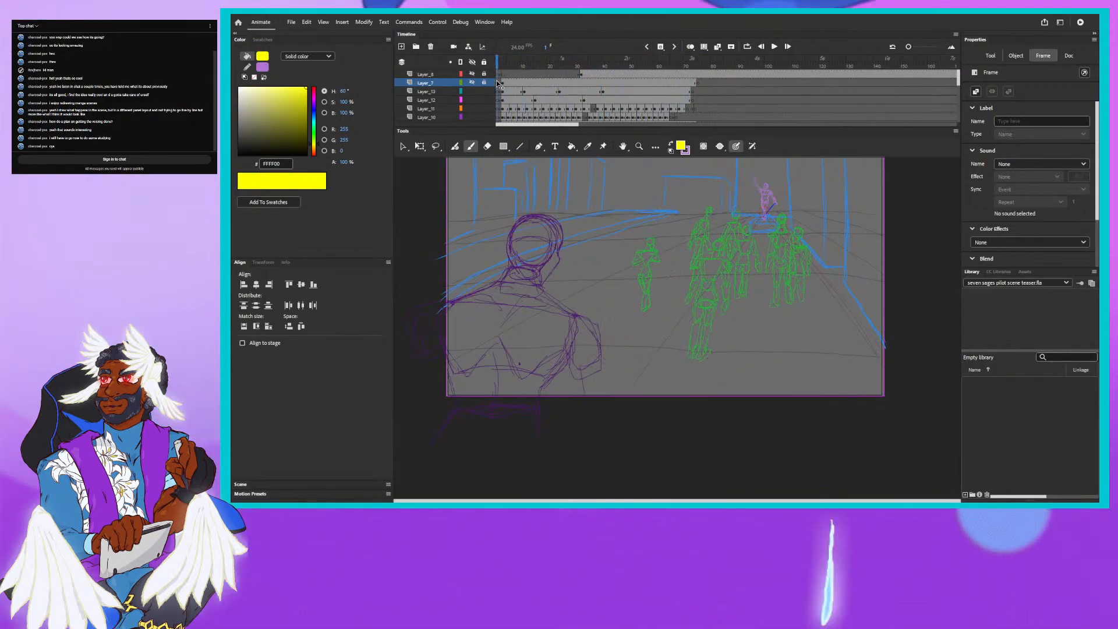
click(773, 46)
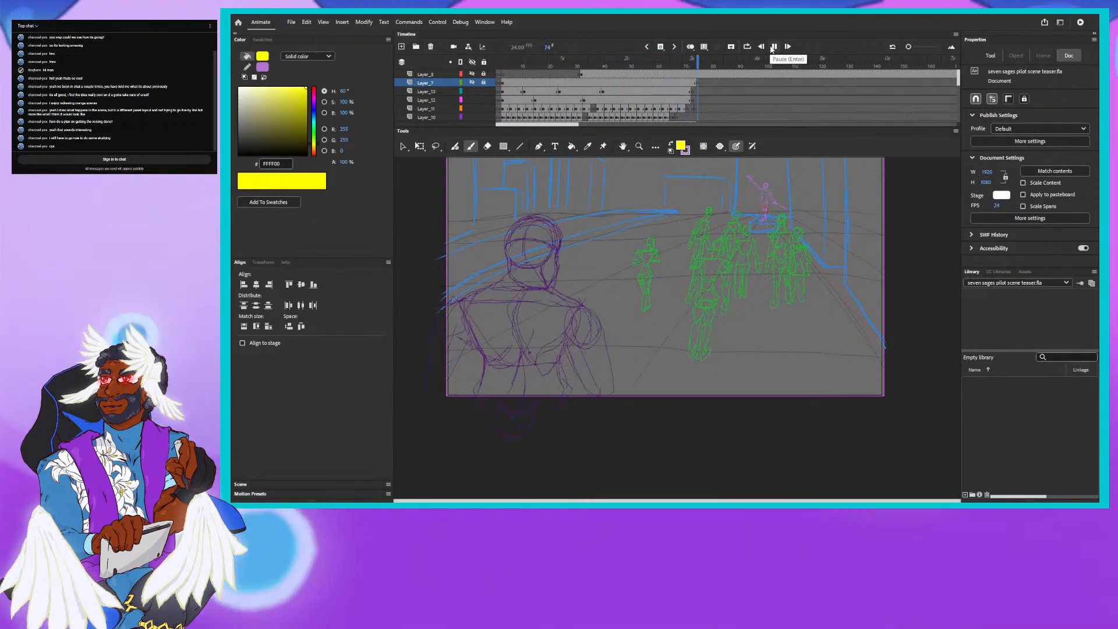
click(773, 47)
click(551, 67)
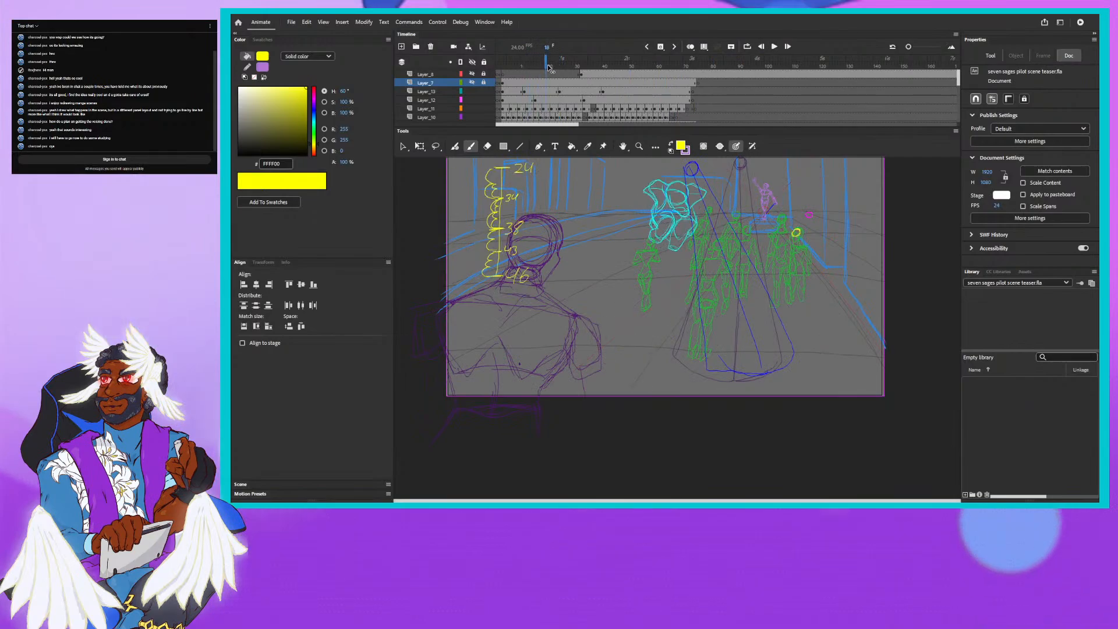
mouse_move(622, 66)
mouse_down()
mouse_move(723, 60)
mouse_move(500, 75)
mouse_up()
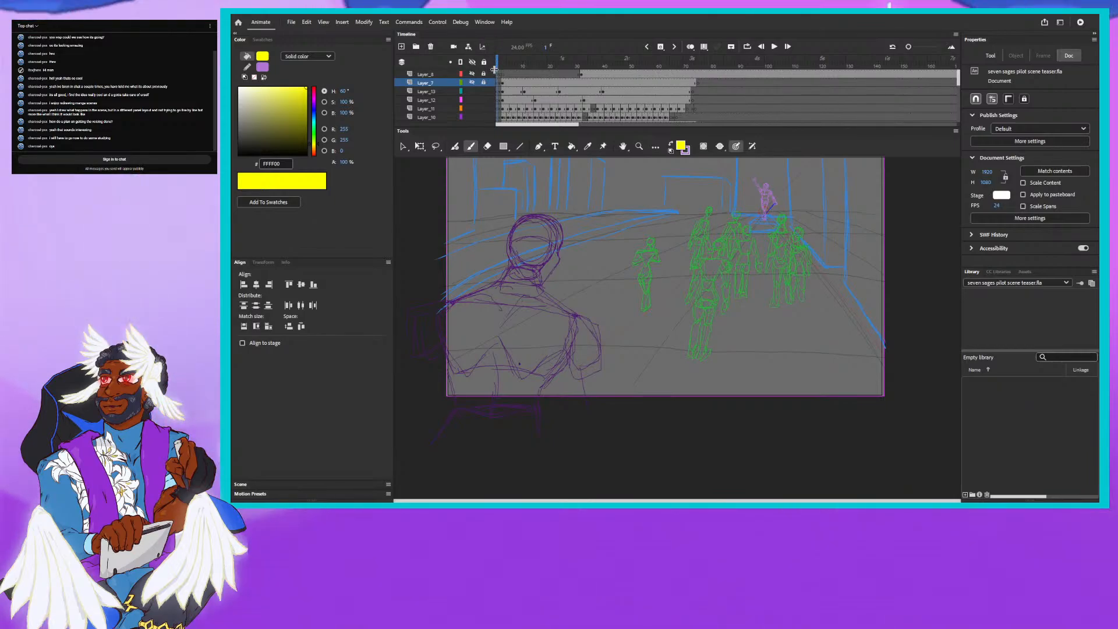
Scrub the crowd shot around frames 39 to 54 to check the foreground figure's poses against the shifted elephant.
drag(498, 66, 600, 60)
scroll(576, 92, down, 2)
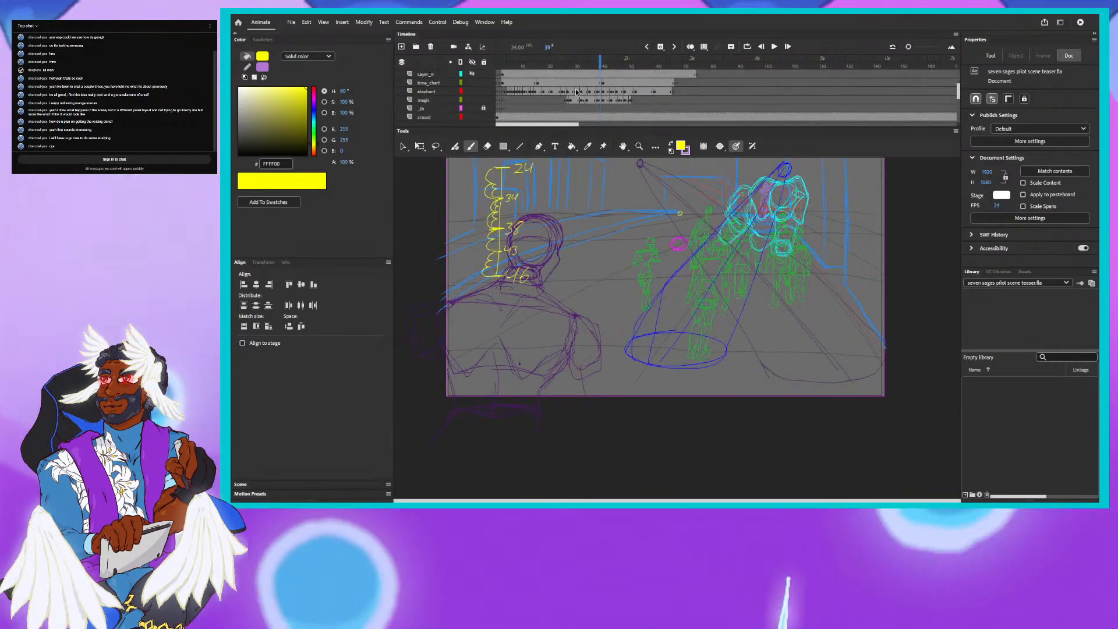
scroll(575, 91, down, 3)
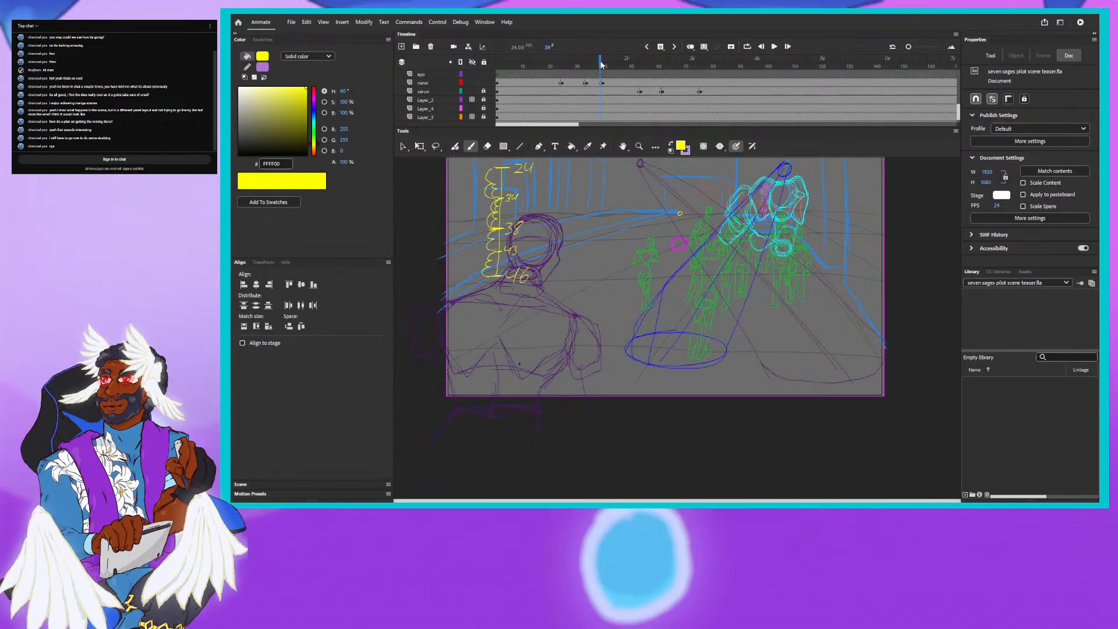
drag(601, 64, 537, 69)
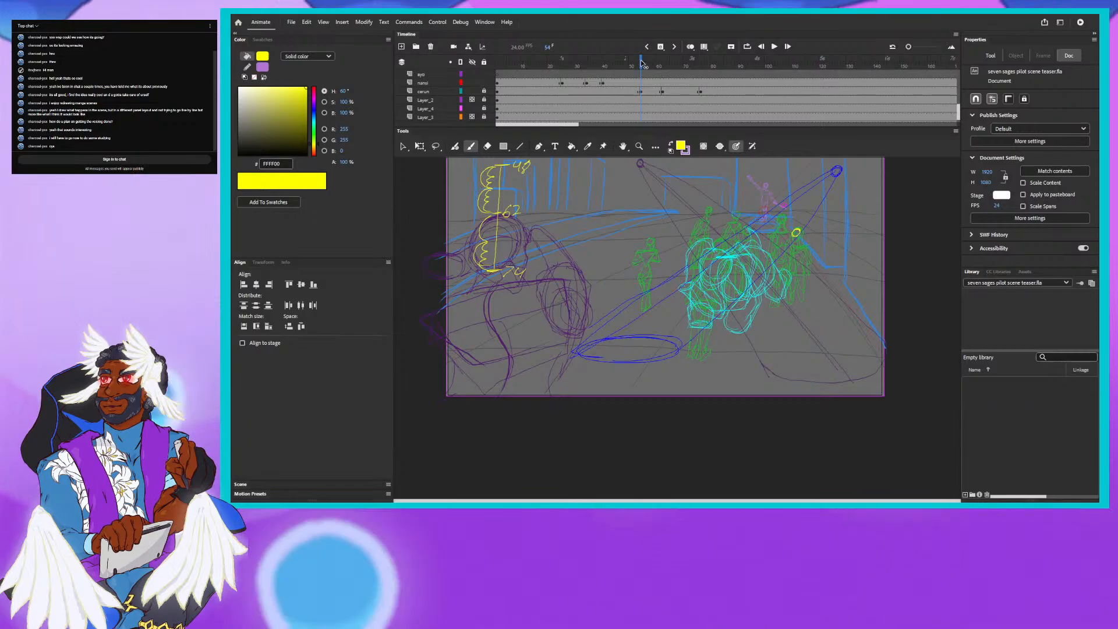
click(669, 64)
drag(666, 64, 641, 65)
Shift the foreground figure's keyframes from frame 54 onward five frames later, and move the last one to frame 97.
click(639, 92)
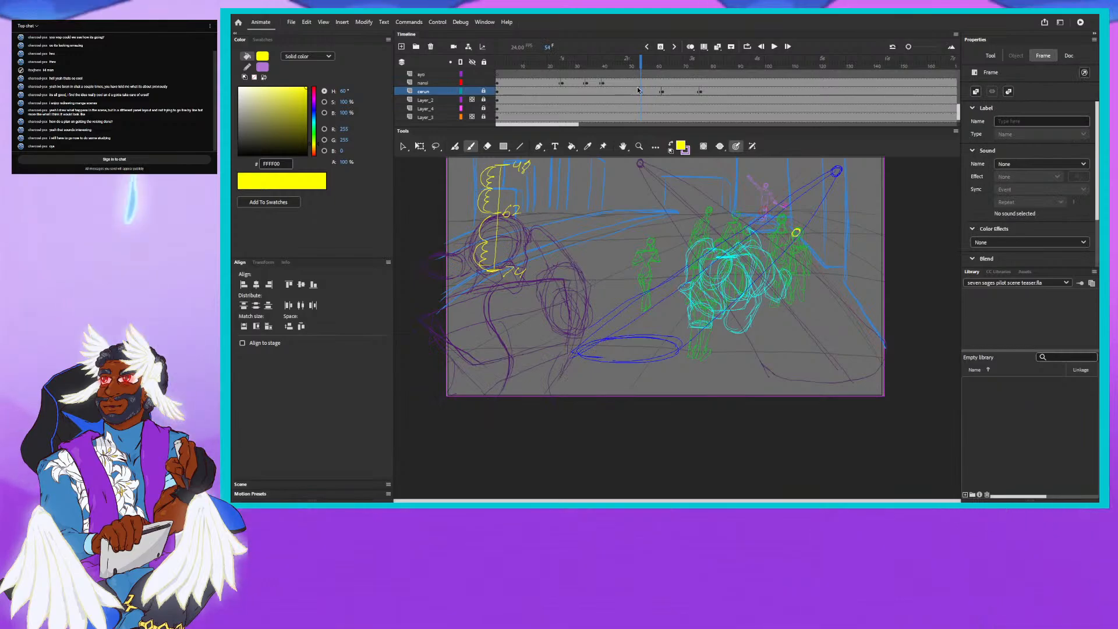
mouse_move(642, 66)
mouse_down()
mouse_move(624, 65)
mouse_move(675, 65)
mouse_move(623, 65)
mouse_move(645, 65)
mouse_up()
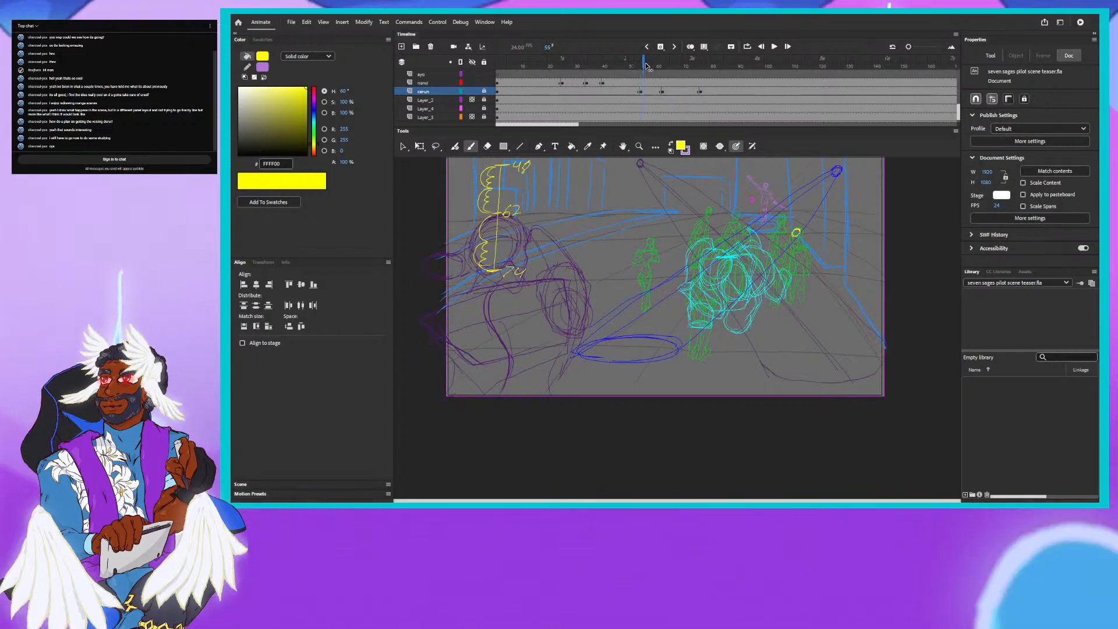
drag(644, 63, 661, 67)
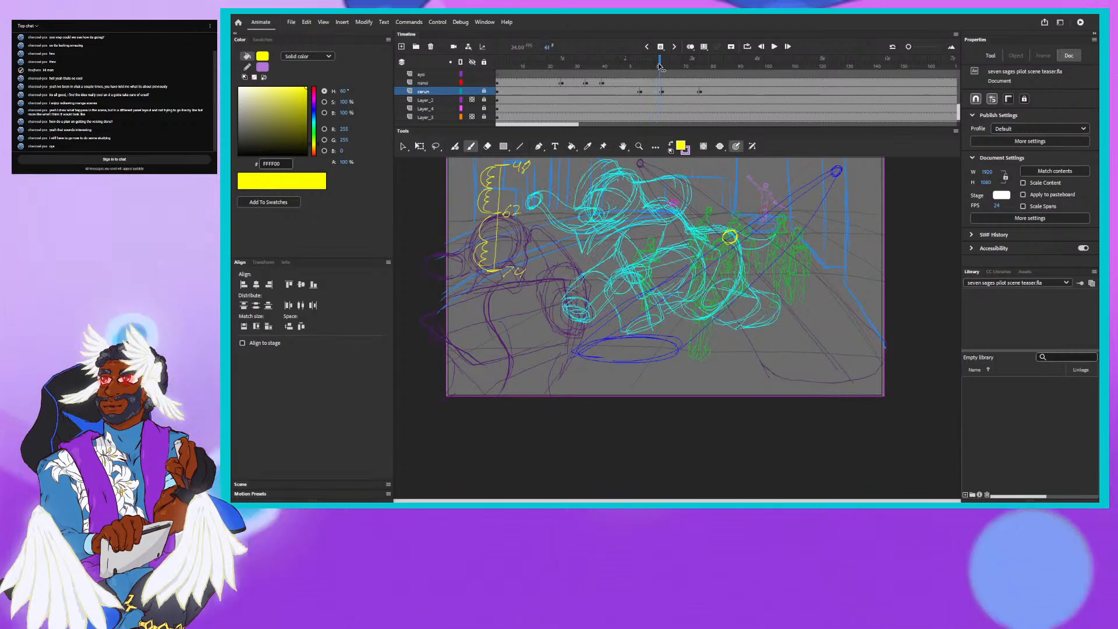
drag(642, 92, 701, 86)
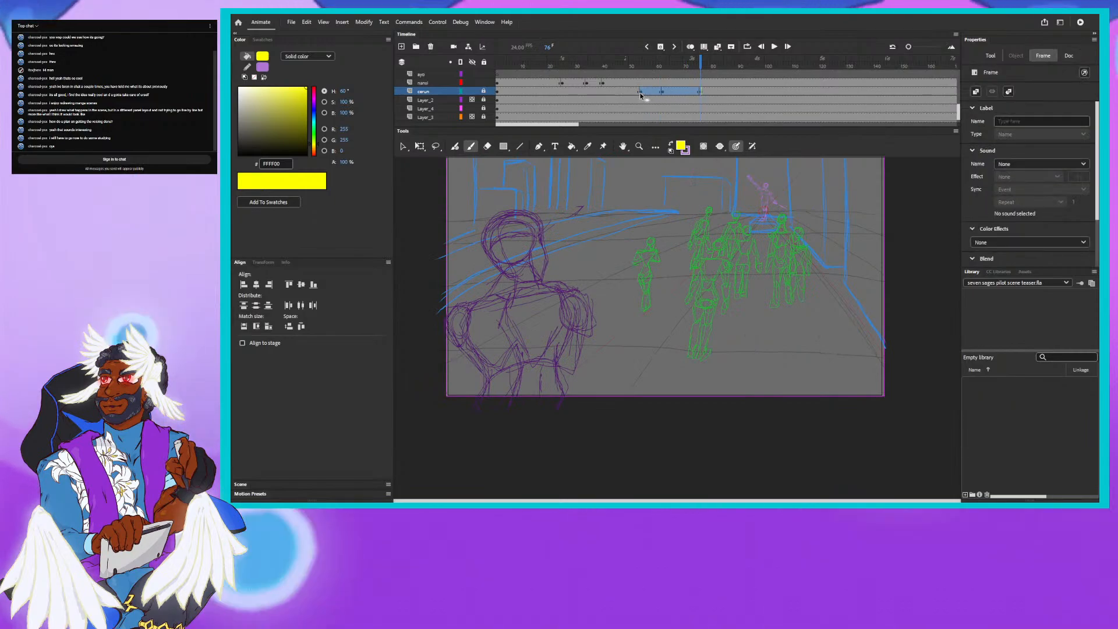
mouse_move(642, 92)
mouse_down()
mouse_move(656, 92)
mouse_move(661, 71)
mouse_move(715, 70)
mouse_up()
click(618, 71)
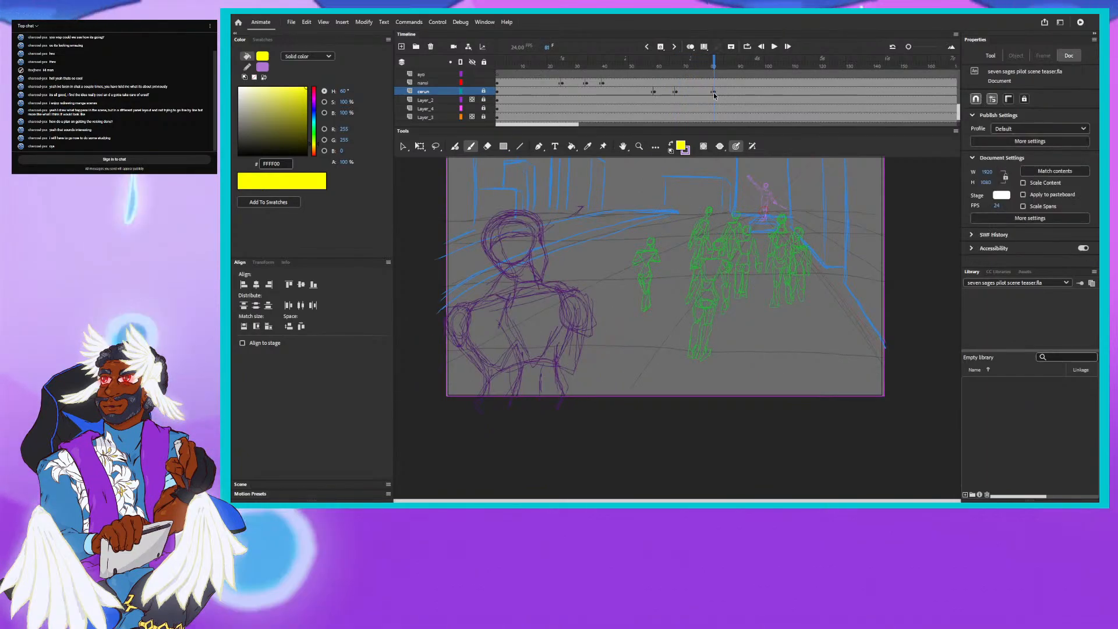
click(715, 93)
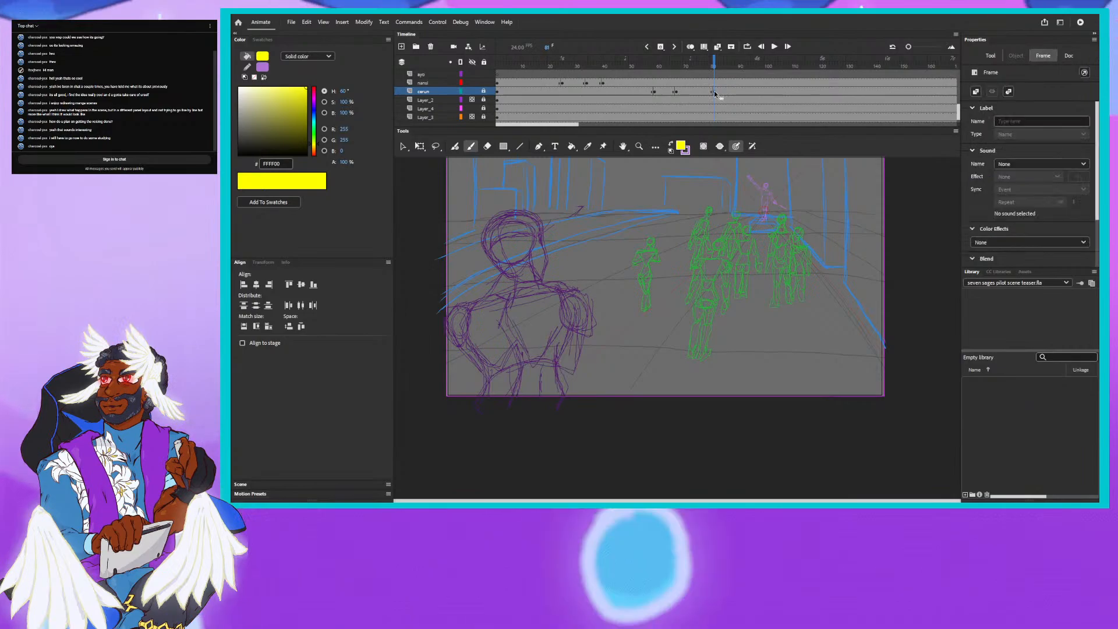
drag(715, 93, 738, 96)
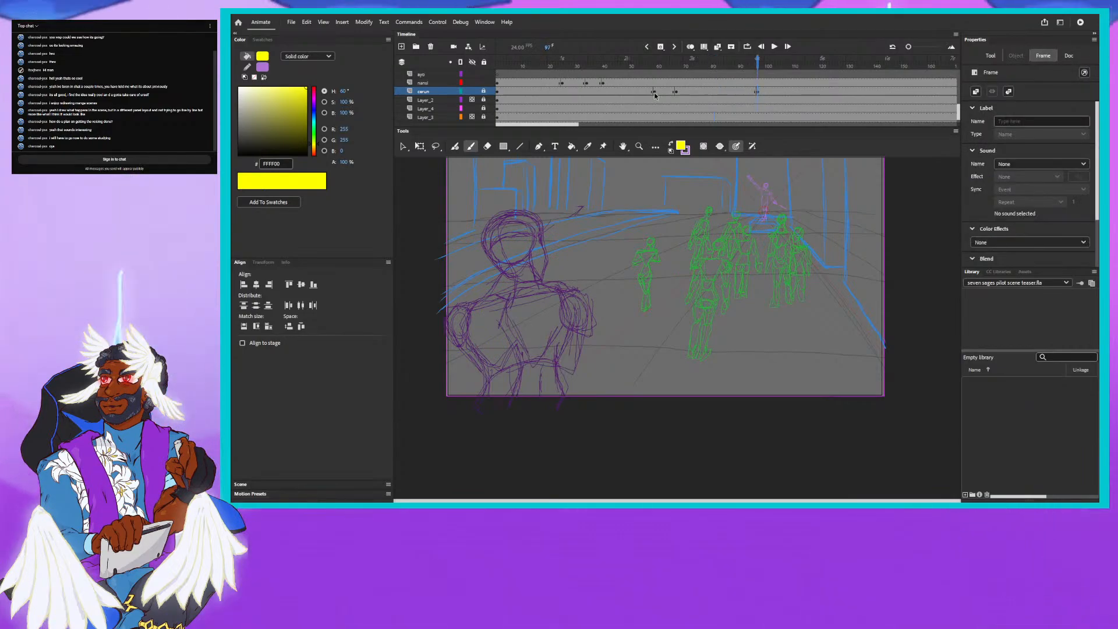
Enable looping and stretch the loop range over the crowd shot, from frame 1 to about frame 112.
scroll(503, 68, up, 5)
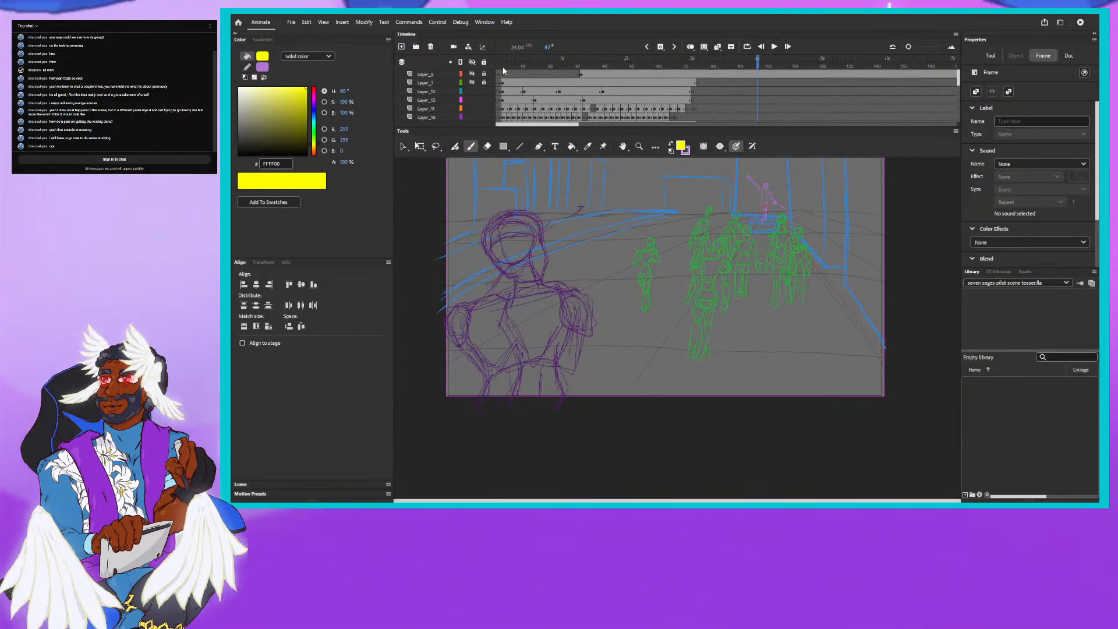
drag(516, 63, 668, 75)
drag(597, 88, 489, 98)
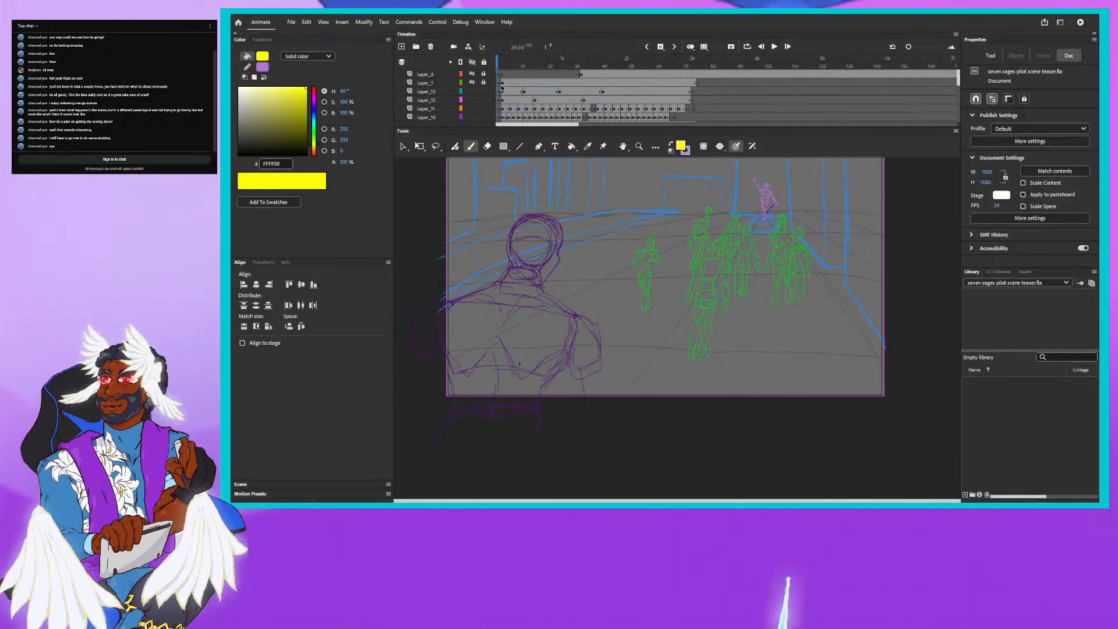
click(746, 46)
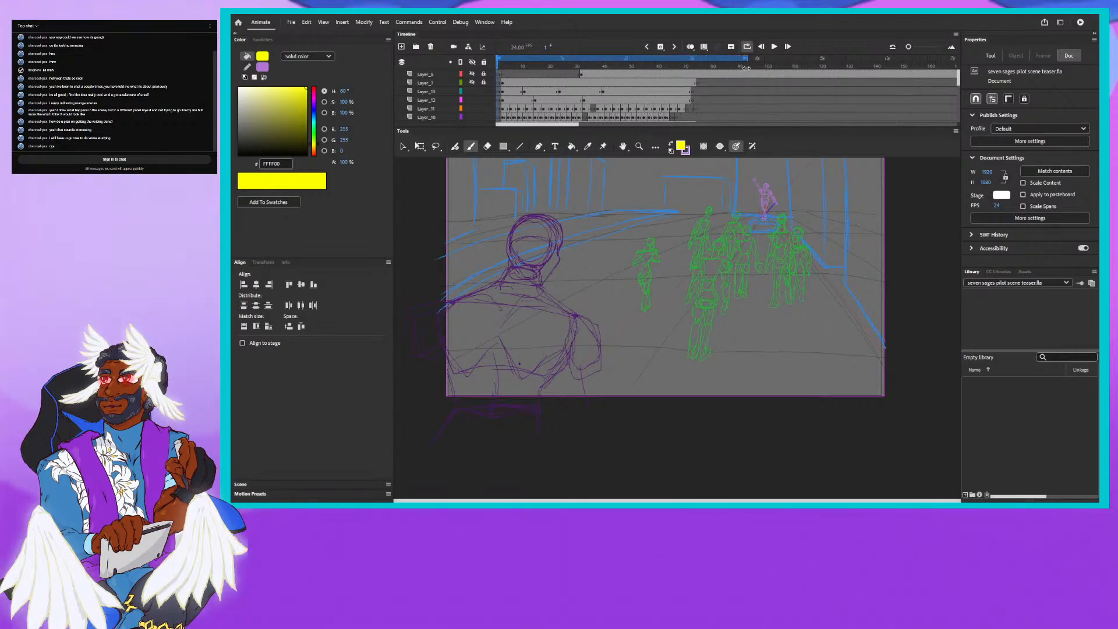
drag(760, 68, 798, 63)
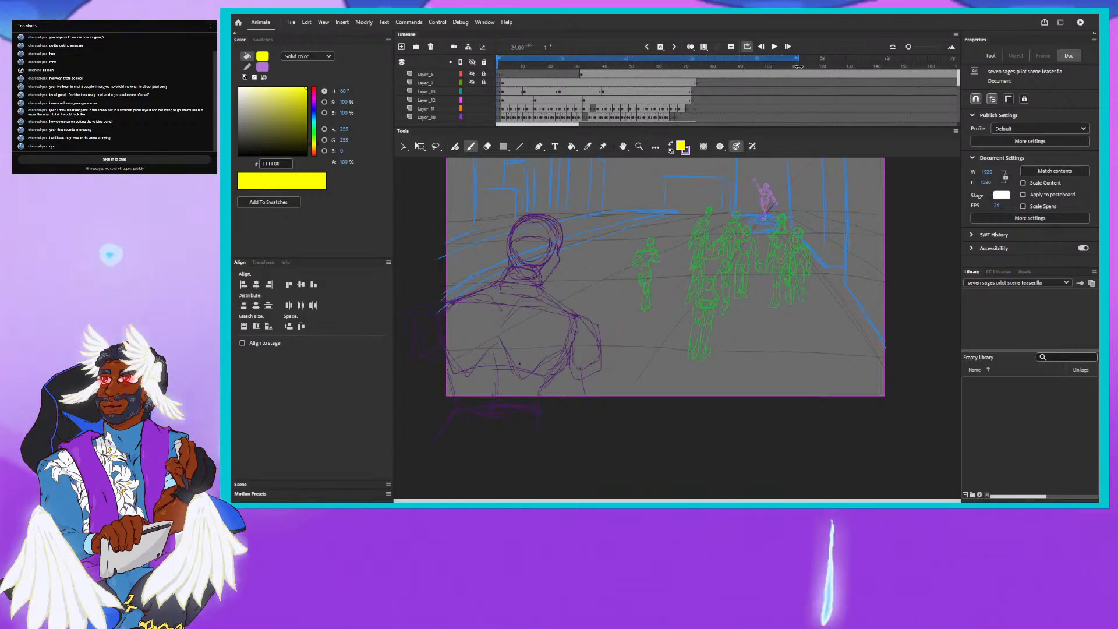
Play the looped crowd shot and scrub its later frames to review the foreground figure's new timing.
click(774, 47)
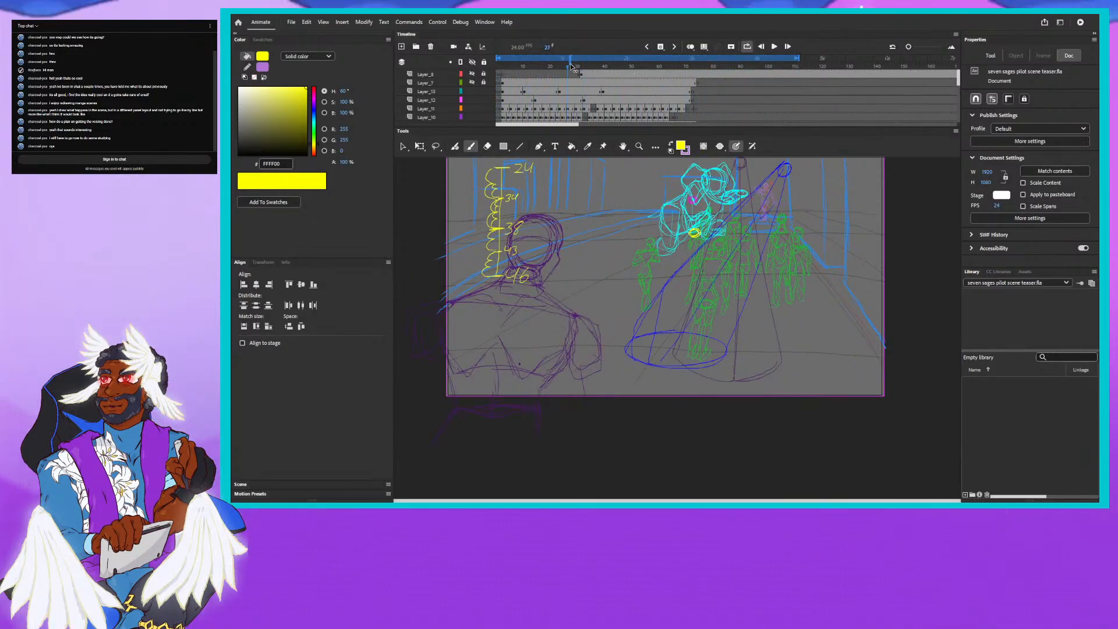
click(713, 60)
drag(713, 58, 737, 57)
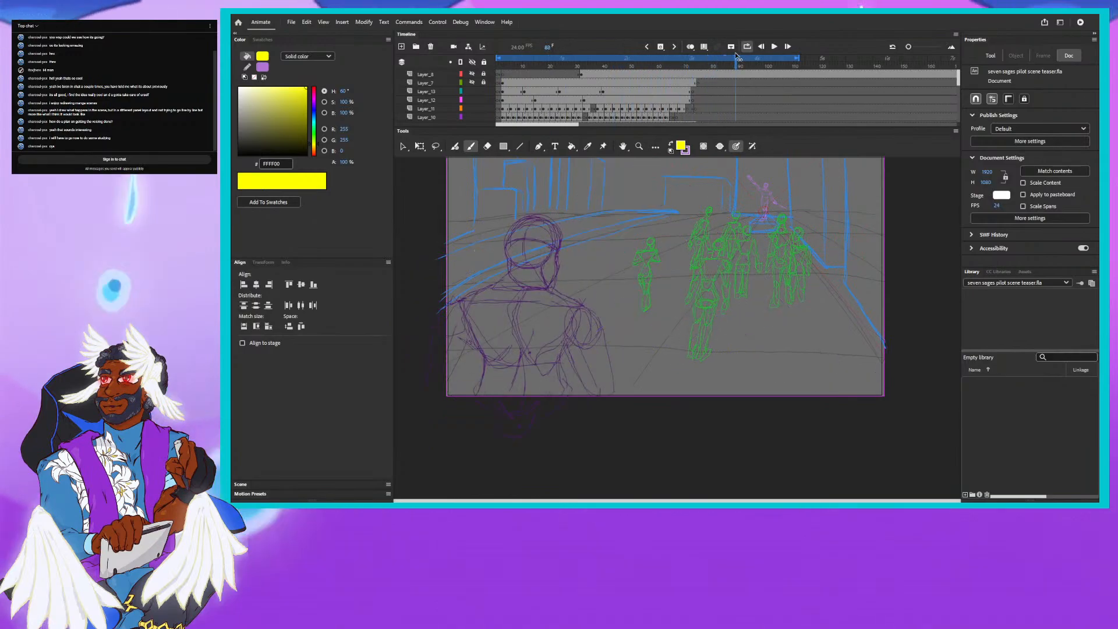
drag(500, 90, 724, 80)
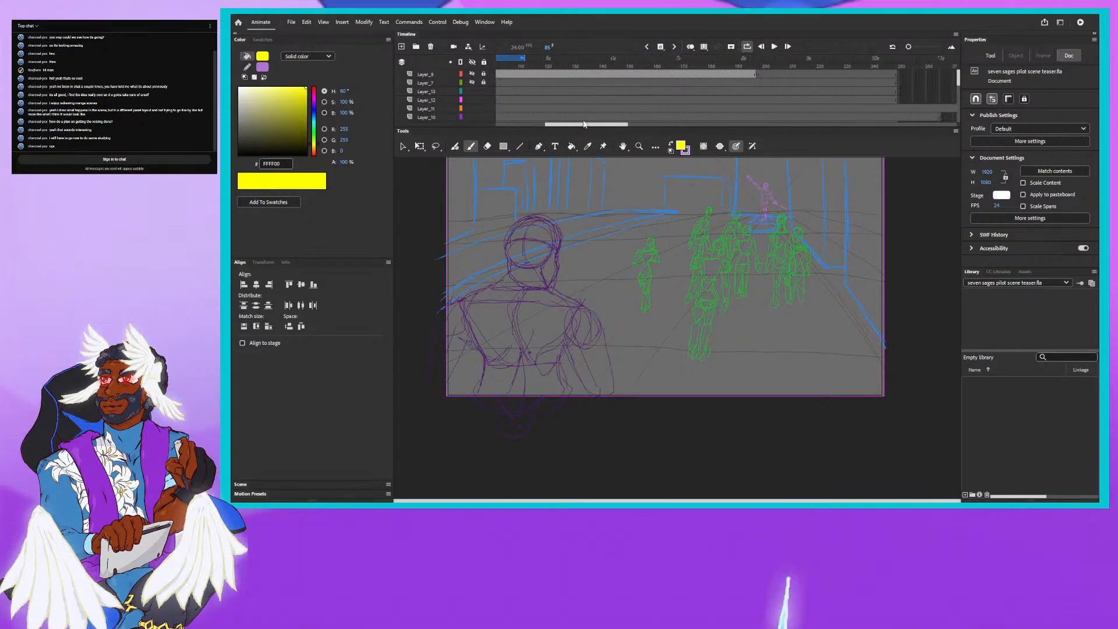
Remove the excess frames of Layer_10 and Layer_11 from frame 250 onward so they end with the rooftop shot.
drag(597, 123, 603, 123)
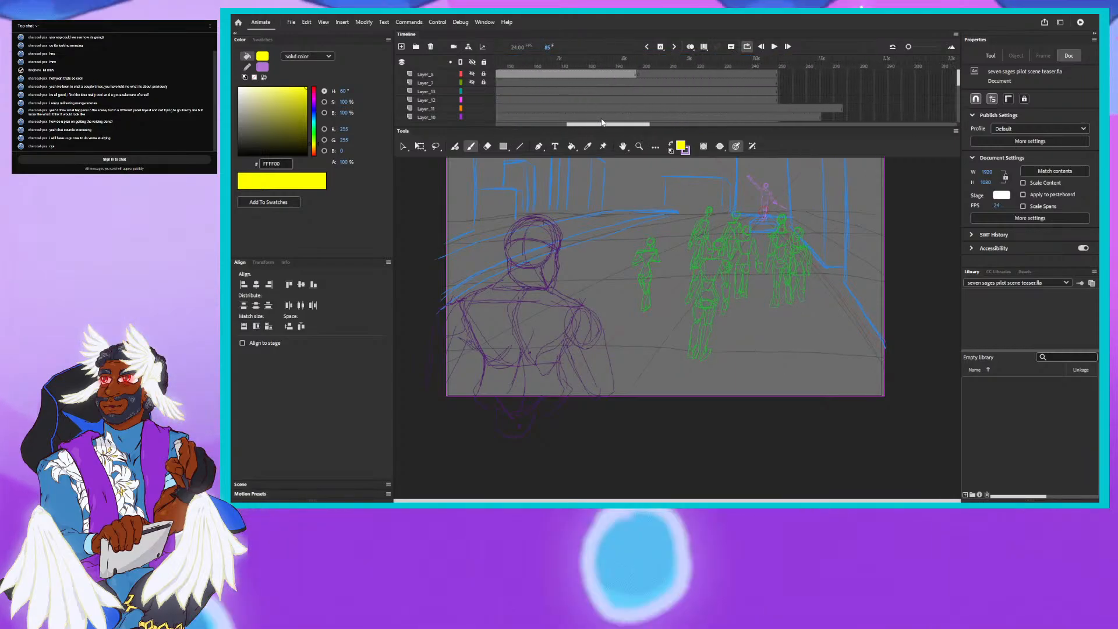
click(636, 64)
mouse_move(636, 65)
mouse_down()
mouse_move(784, 90)
mouse_move(771, 89)
mouse_up()
scroll(792, 91, down, 2)
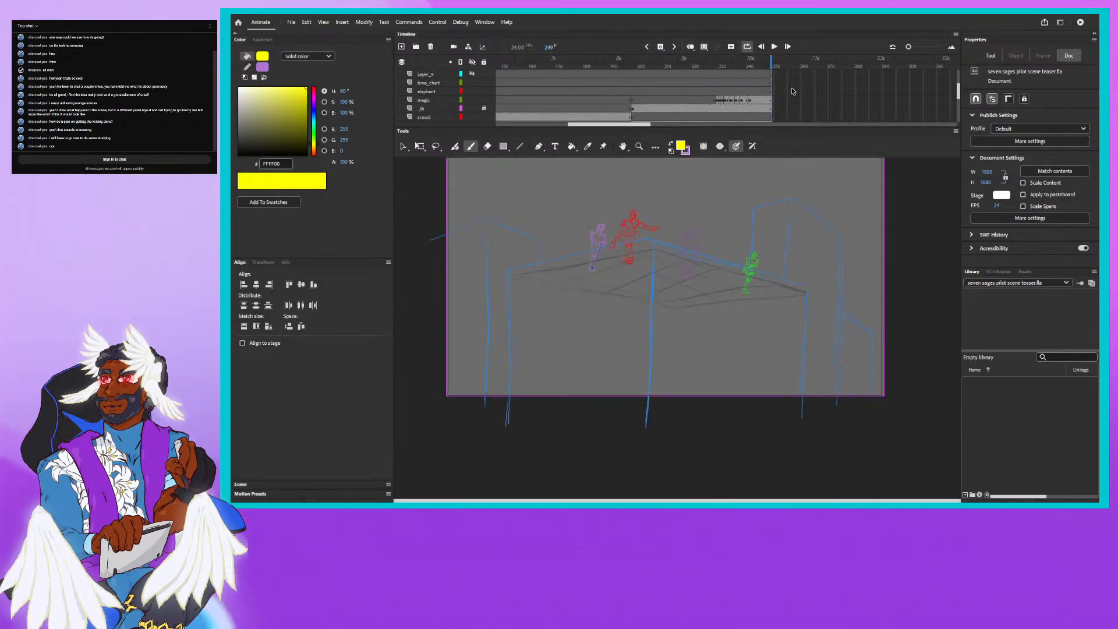
scroll(788, 94, down, 3)
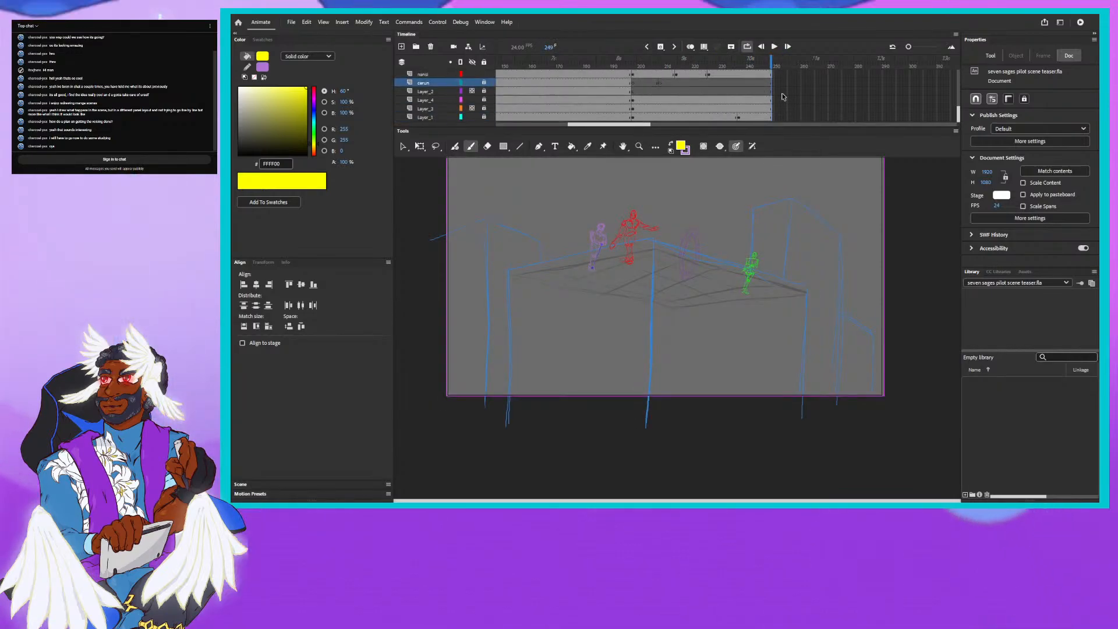
scroll(783, 97, up, 3)
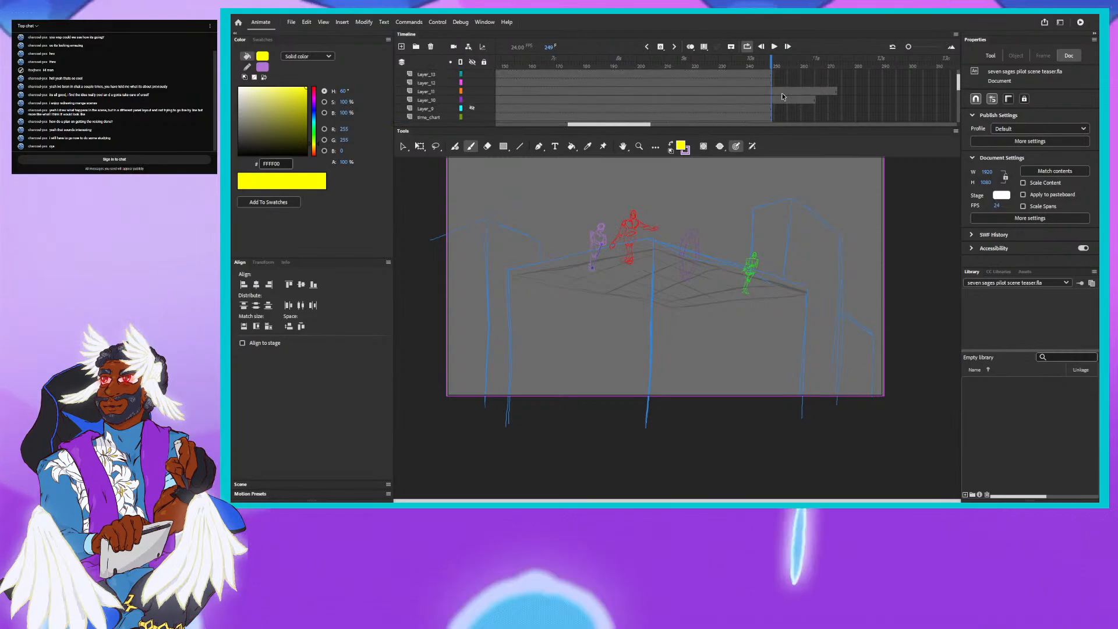
click(840, 90)
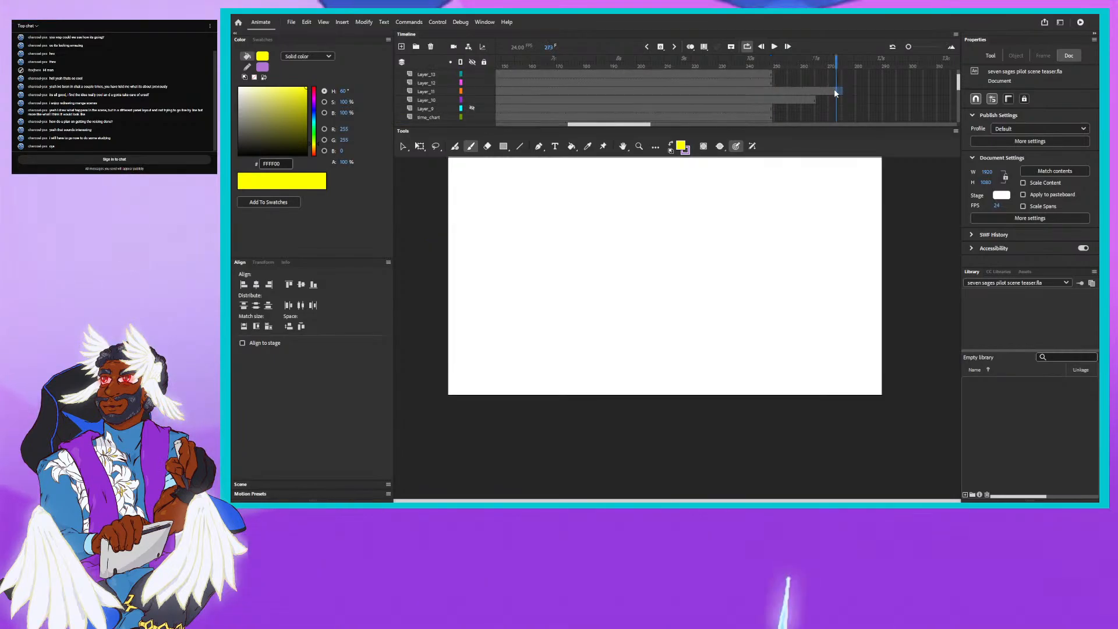
click(774, 100)
right_click(773, 98)
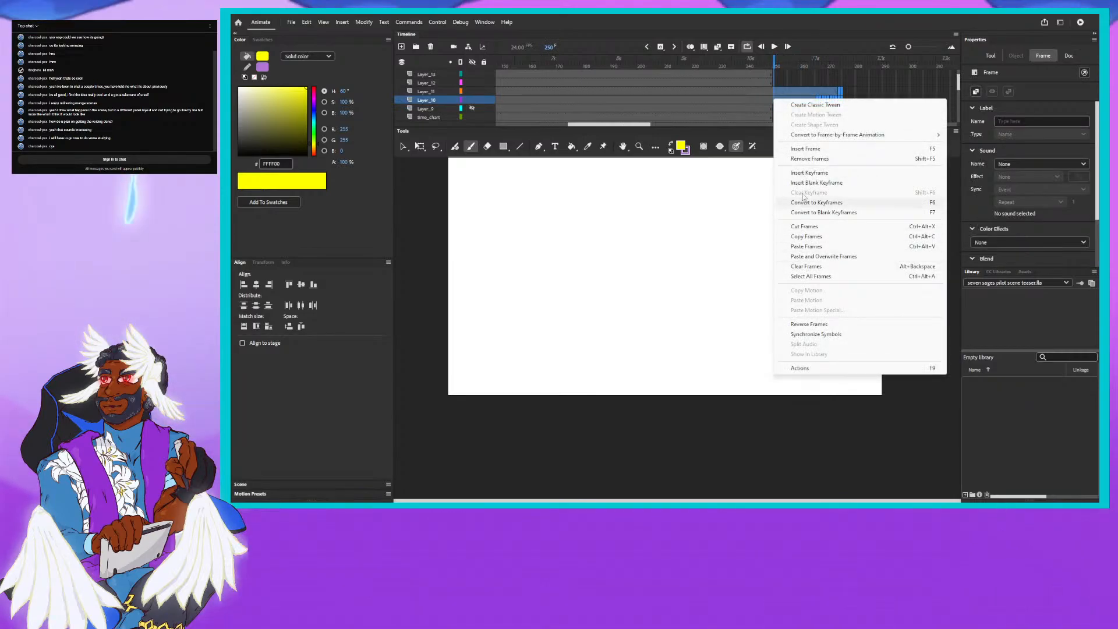
click(803, 158)
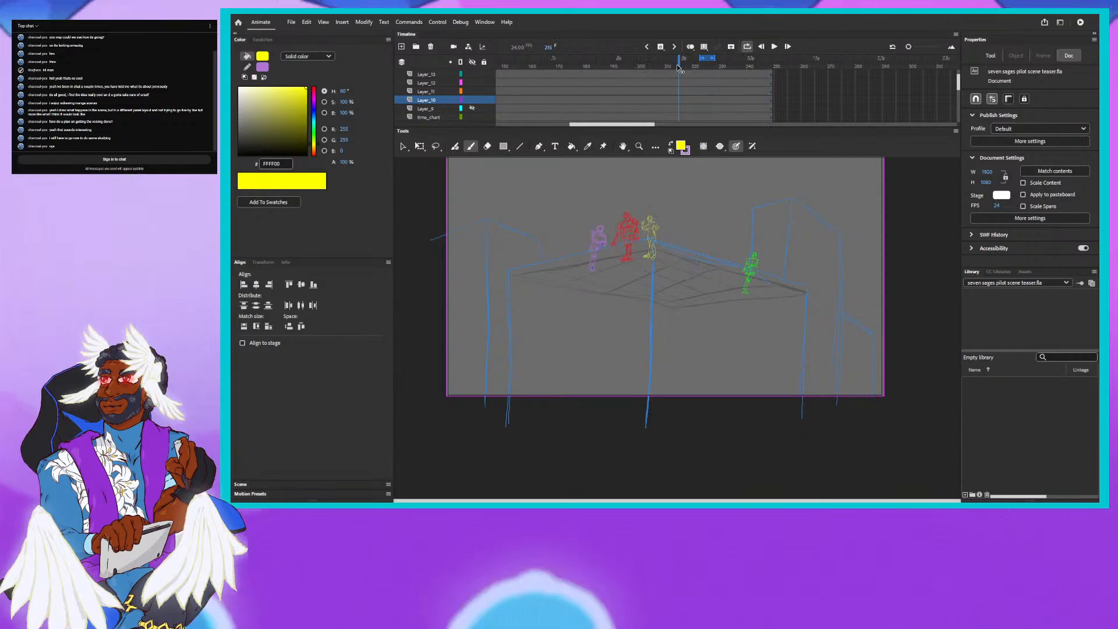
Set the loop range over the rooftop shot from frame 198 to its end and play it to review the timing.
drag(679, 67, 635, 70)
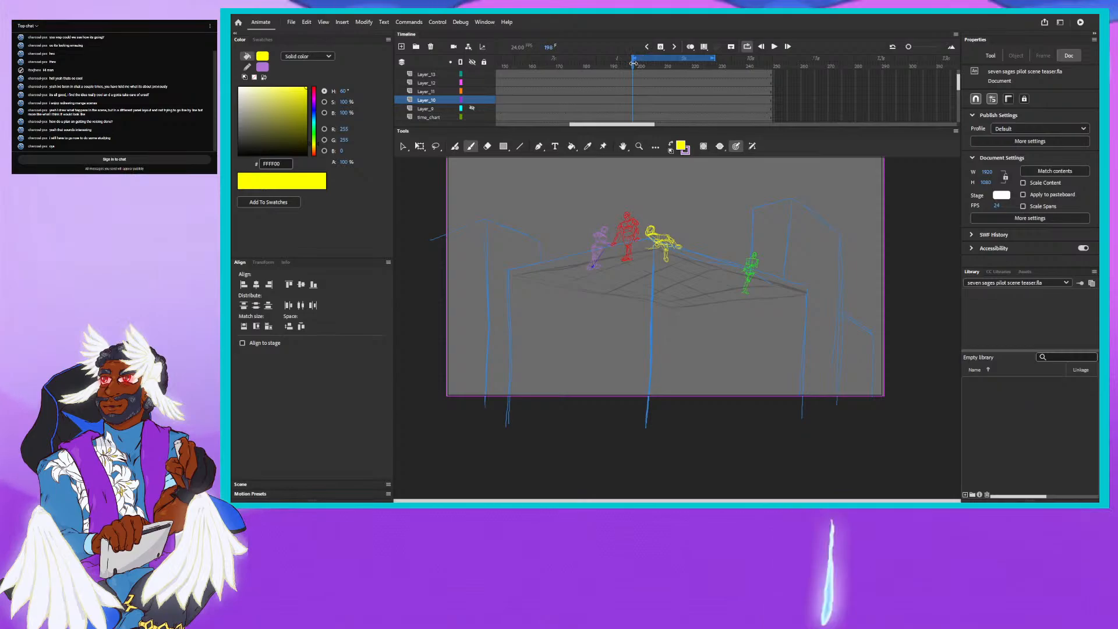
drag(713, 59, 772, 55)
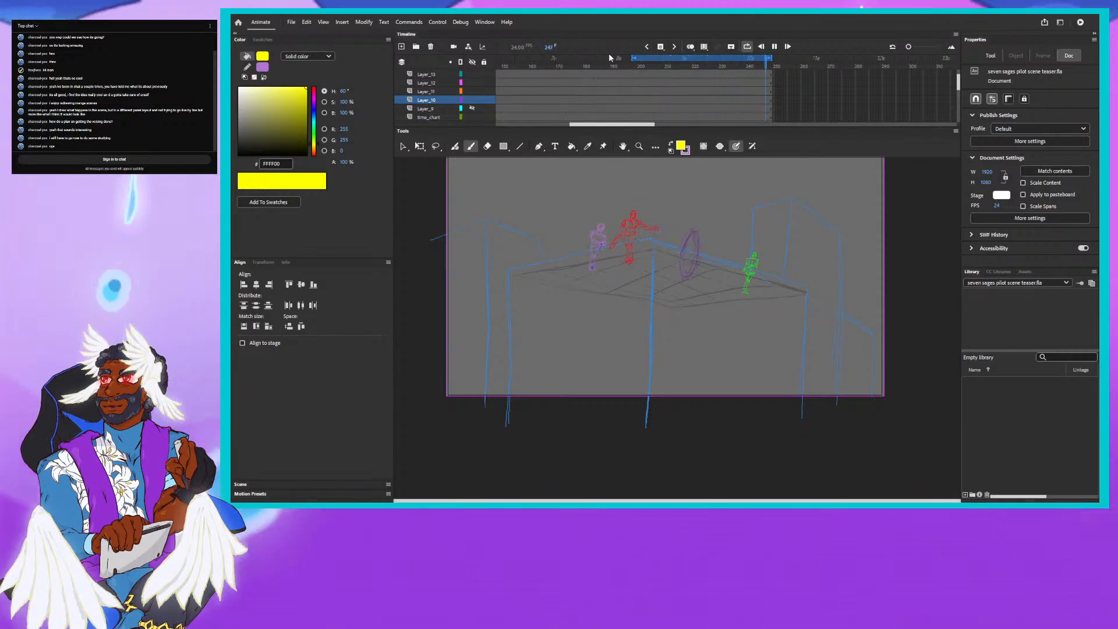
key(Return)
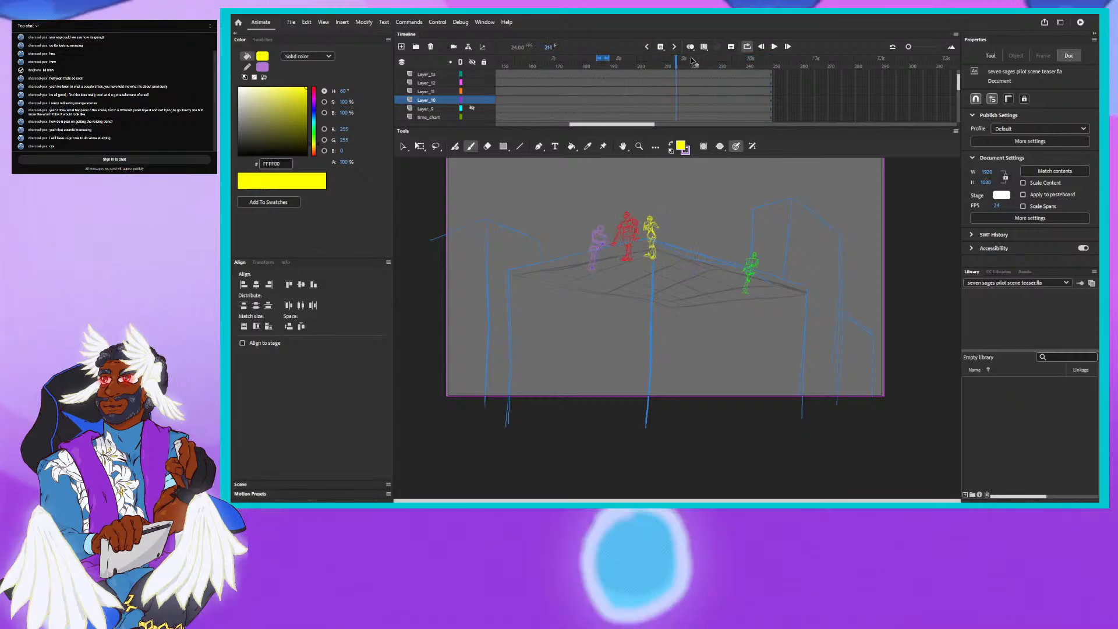
Select frames 220 to 224 across all layers and insert frames there to lengthen the rooftop shot.
scroll(753, 79, up, 1)
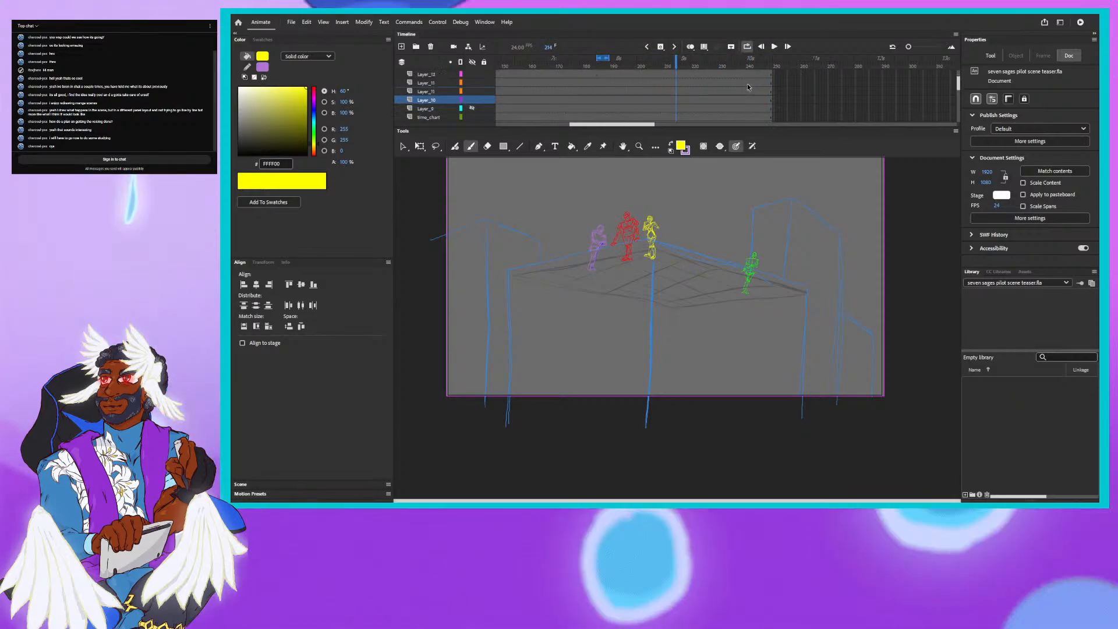
scroll(746, 82, down, 4)
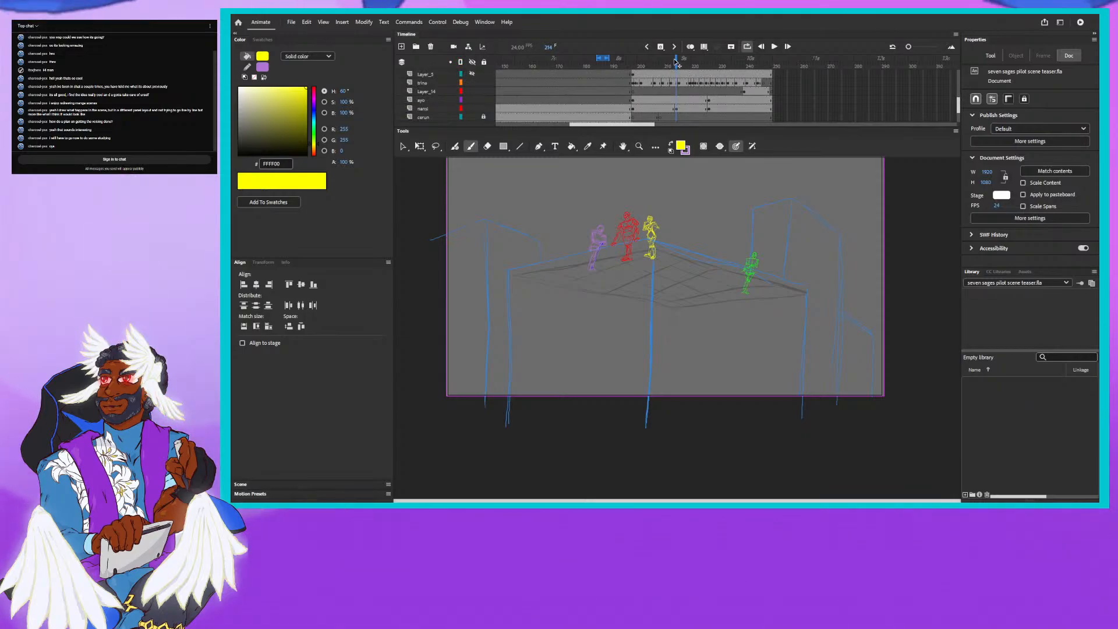
drag(685, 62, 691, 89)
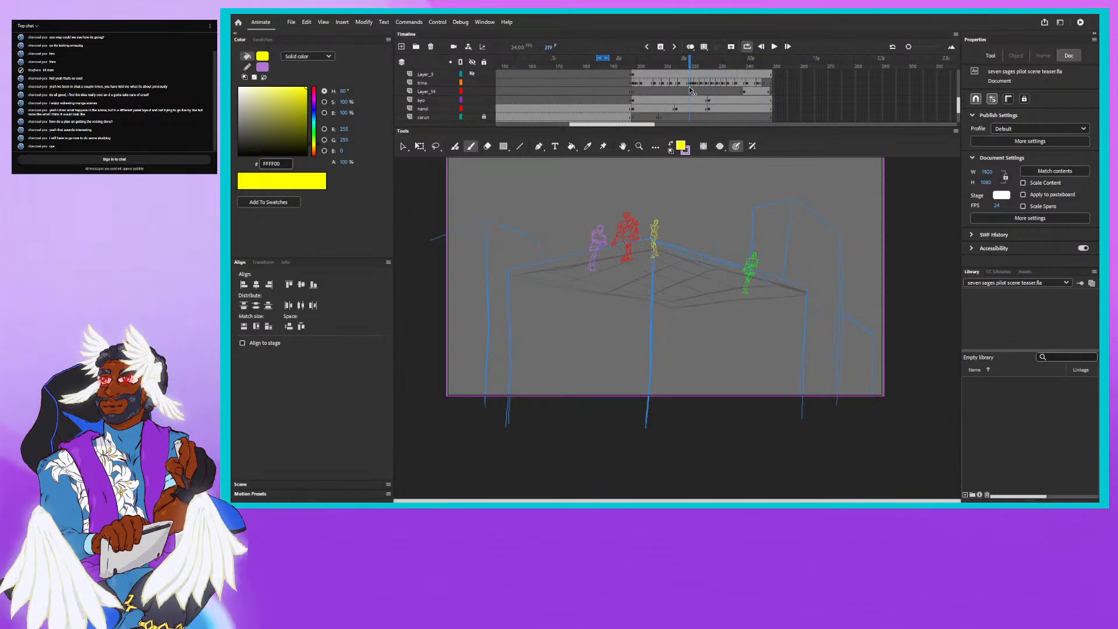
scroll(692, 119, down, 2)
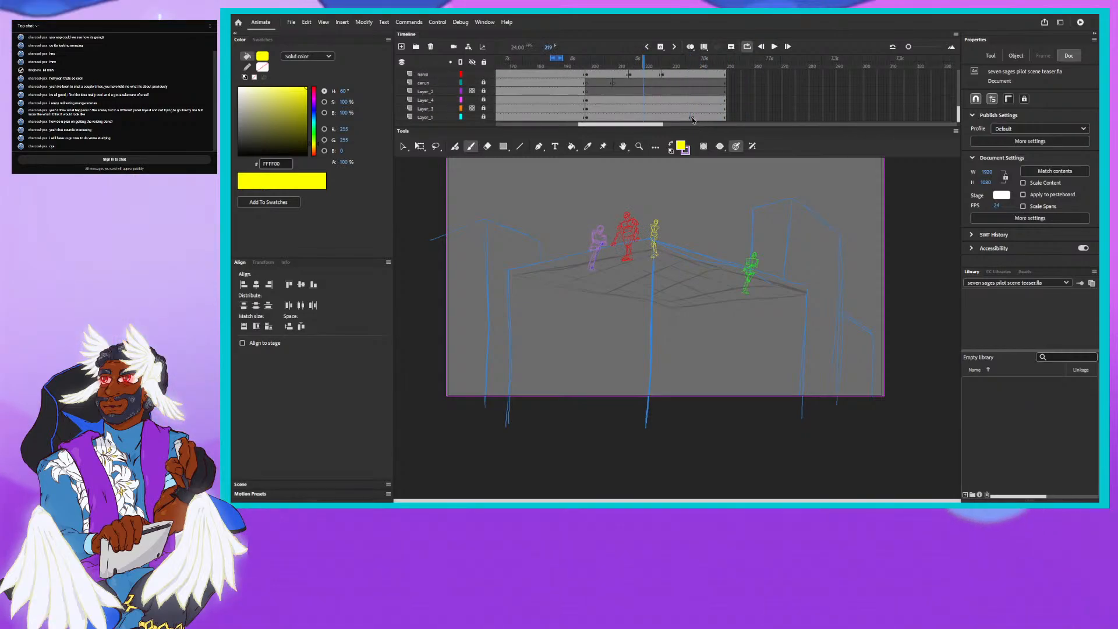
scroll(611, 78, up, 2)
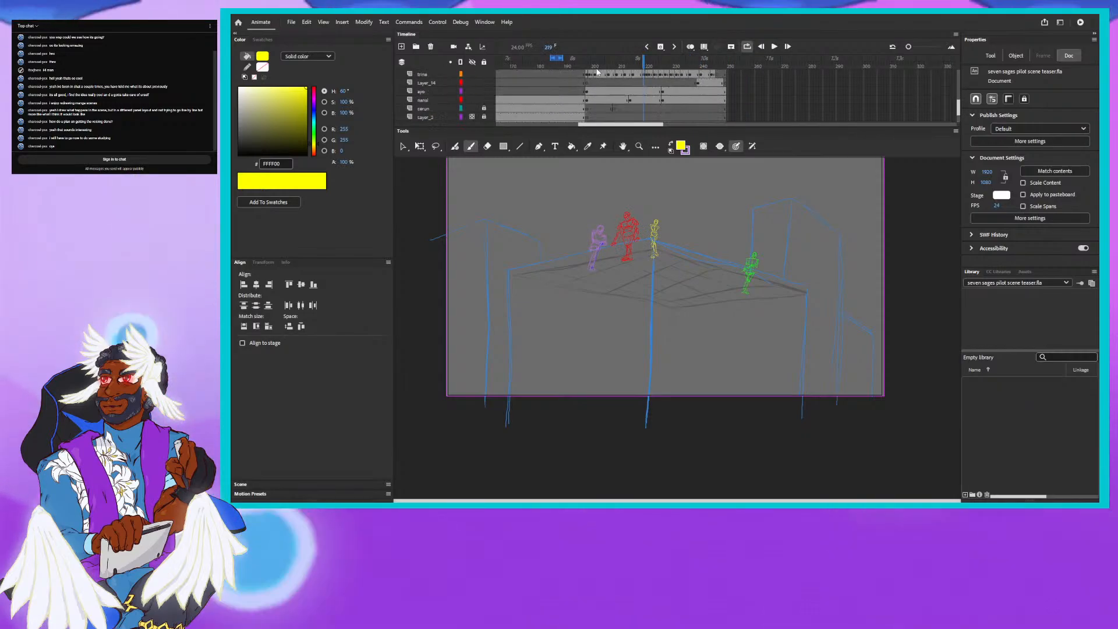
scroll(597, 71, down, 2)
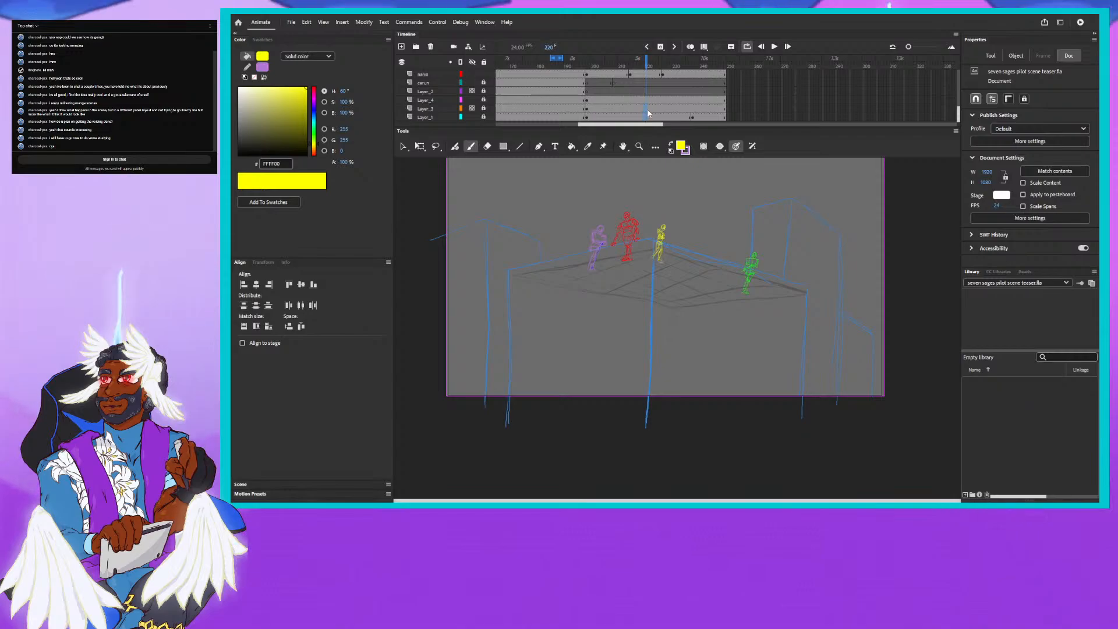
scroll(647, 82, up, 4)
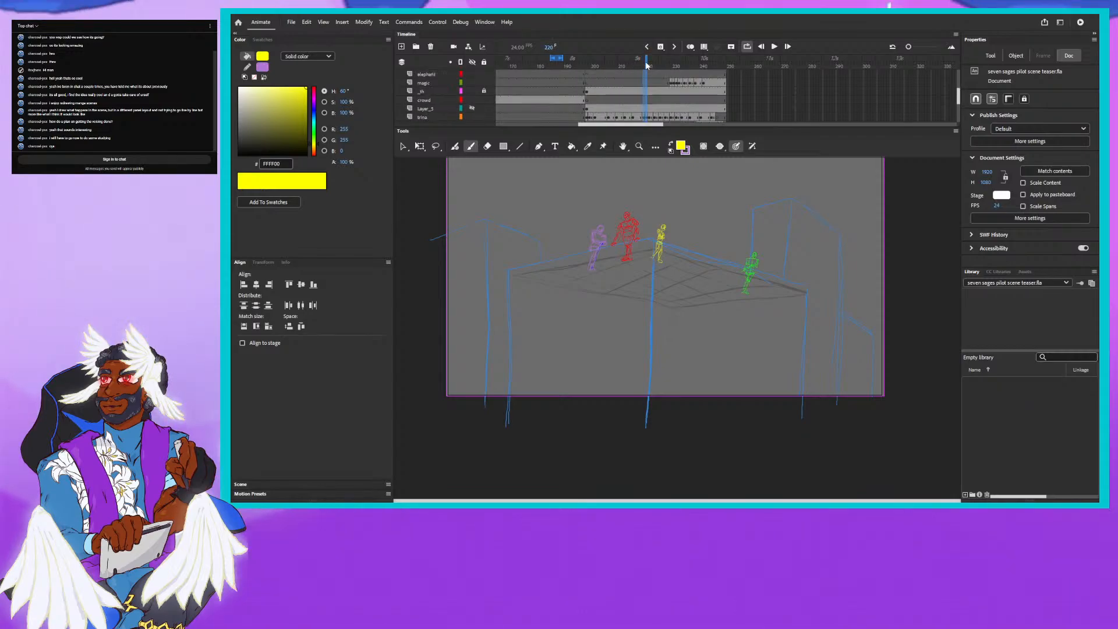
click(646, 73)
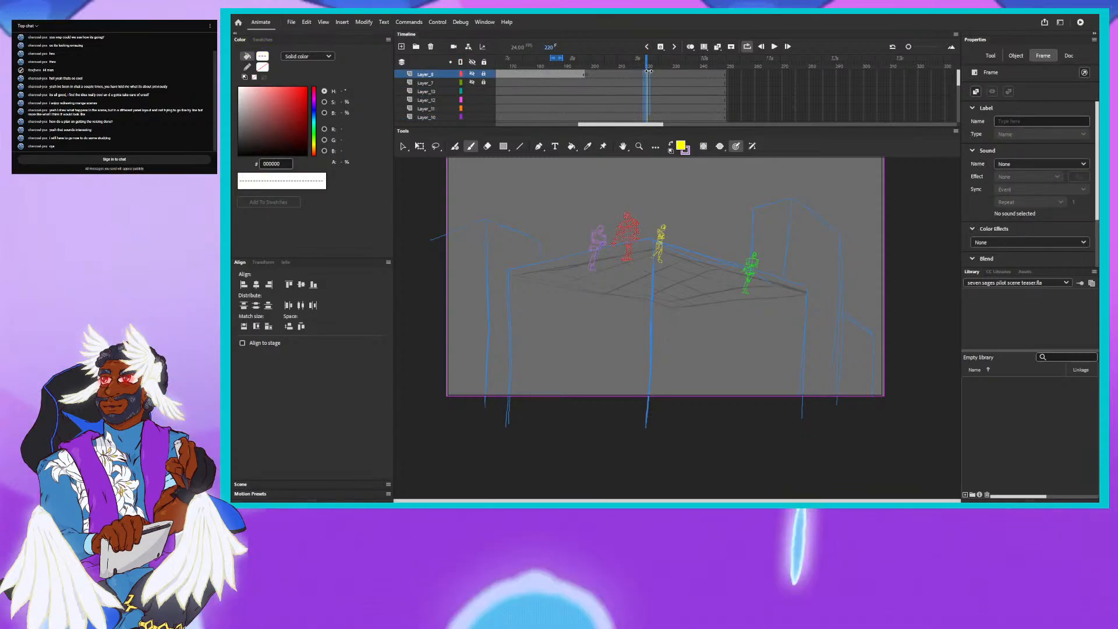
drag(646, 71, 657, 71)
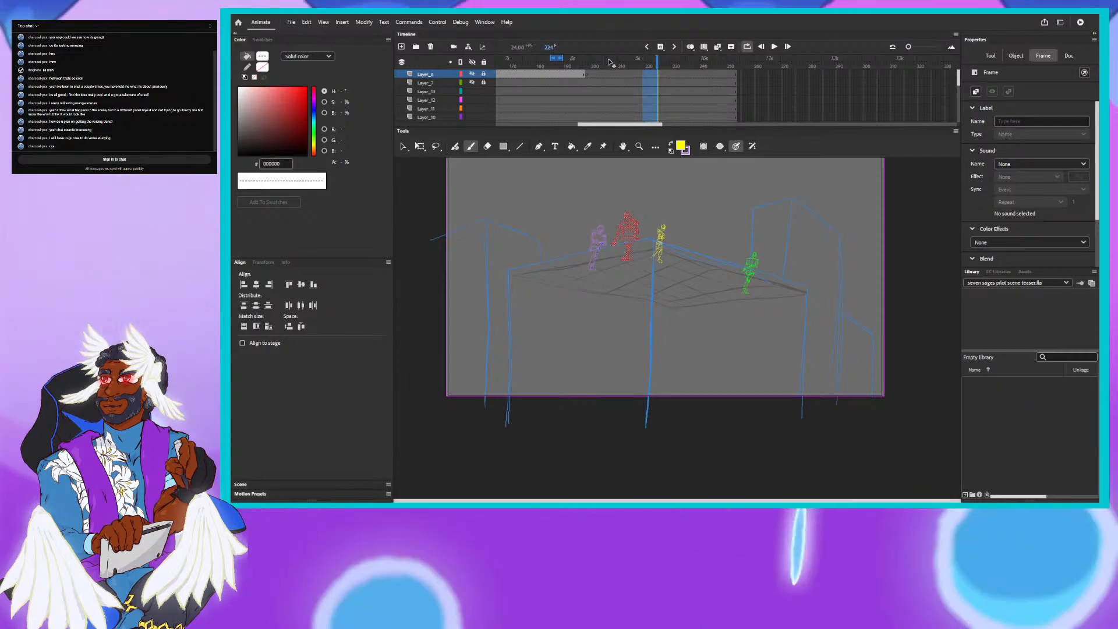
Set the loop range to span the whole lengthened rooftop shot.
scroll(605, 71, down, 2)
scroll(605, 70, down, 1)
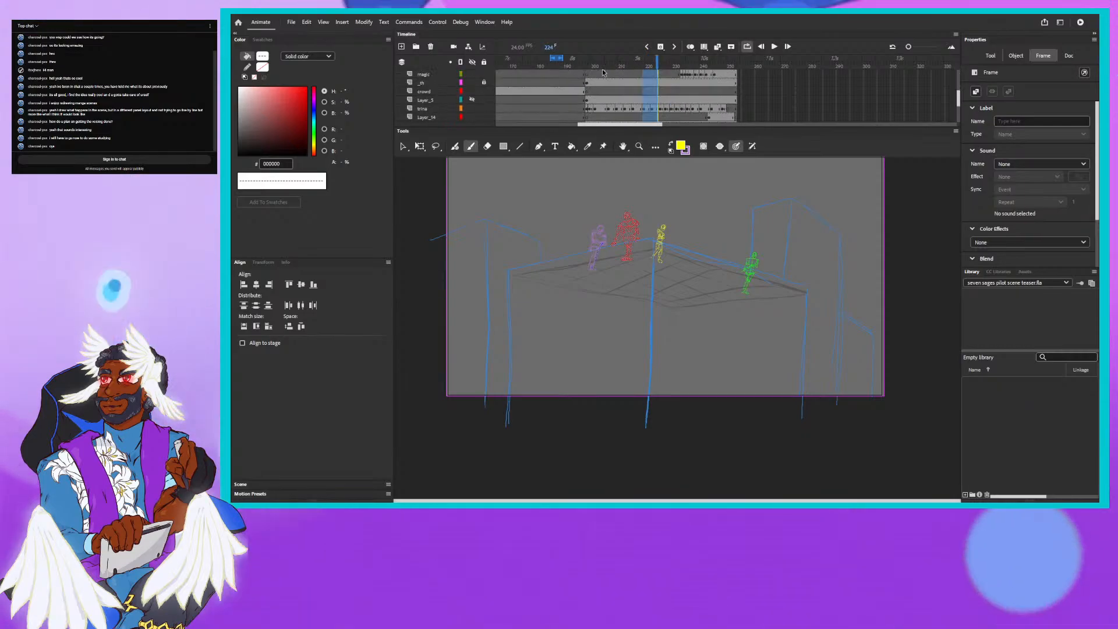
drag(590, 61, 736, 58)
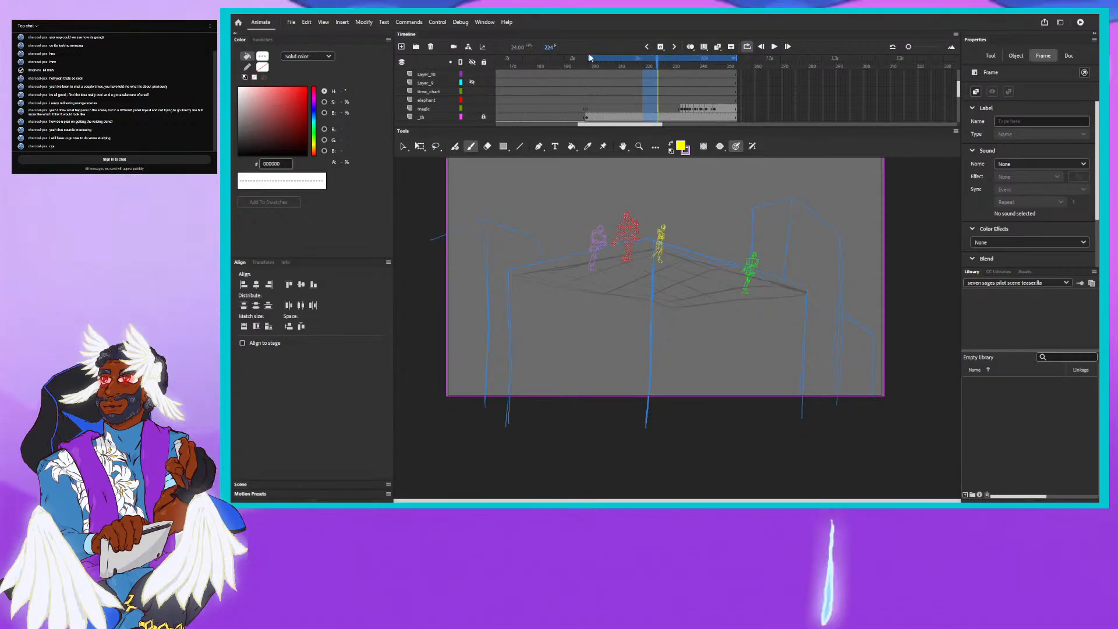
Play the lengthened rooftop shot from frame 198 and scrub through it to its end to review the timing.
click(591, 78)
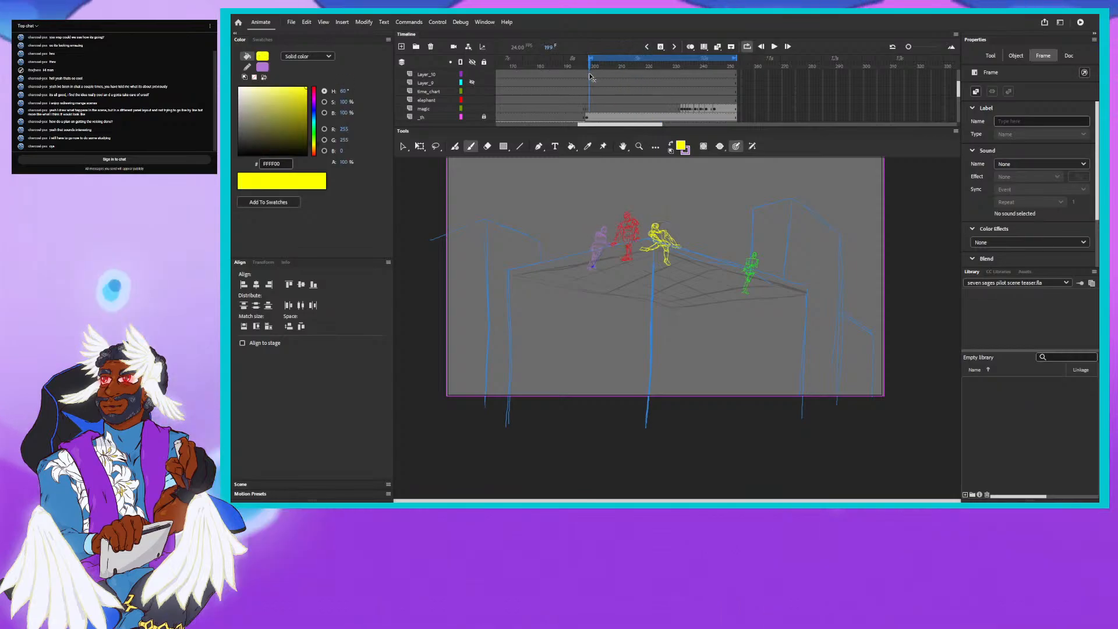
click(591, 60)
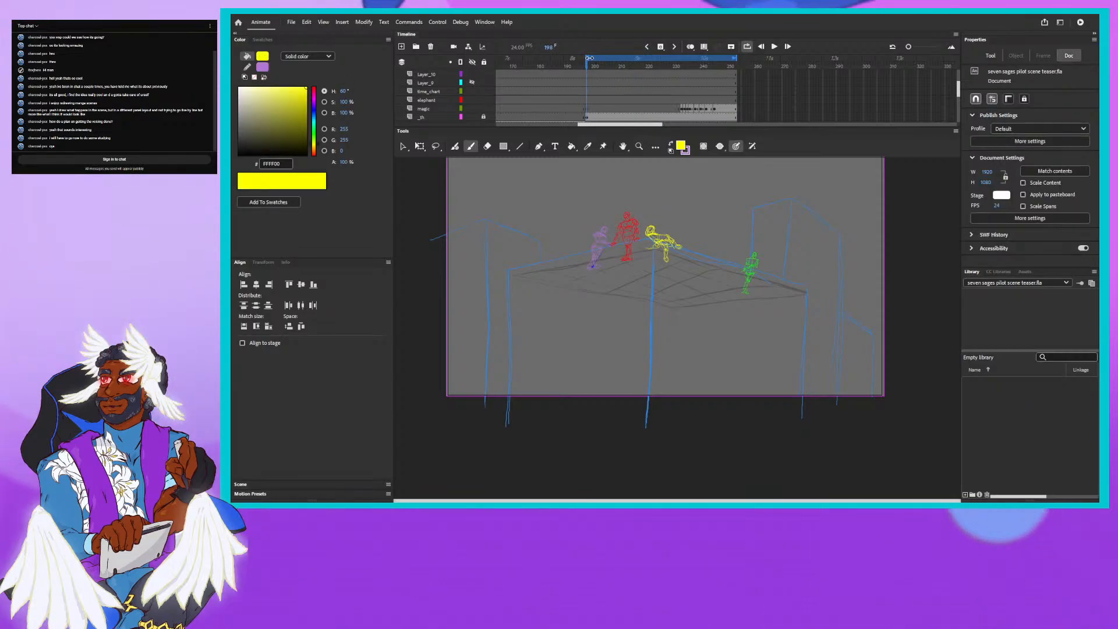
click(773, 47)
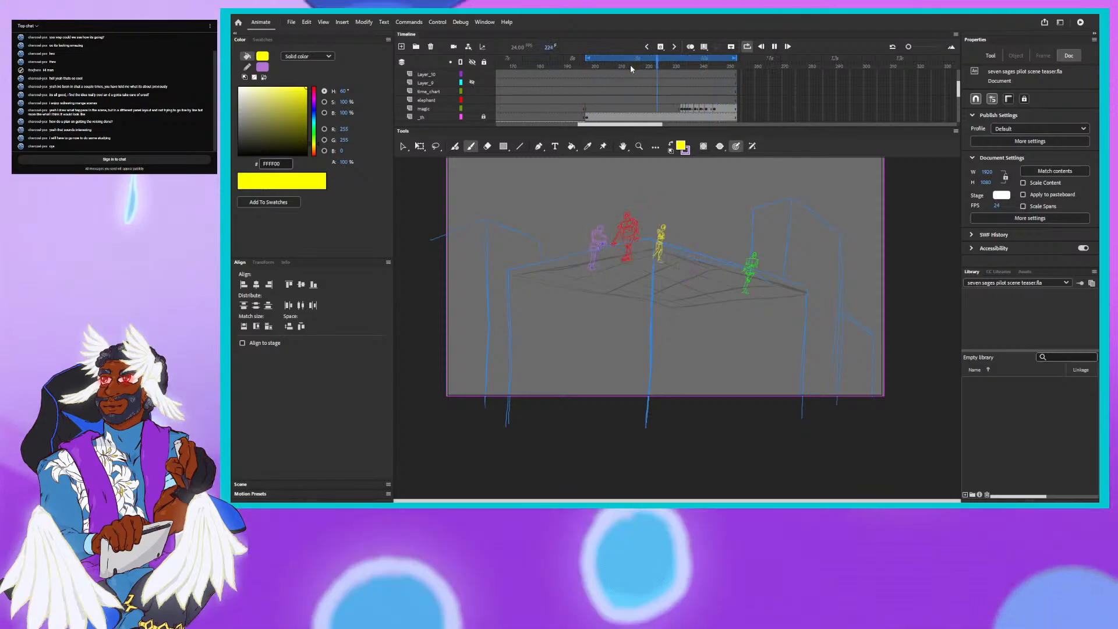
click(651, 73)
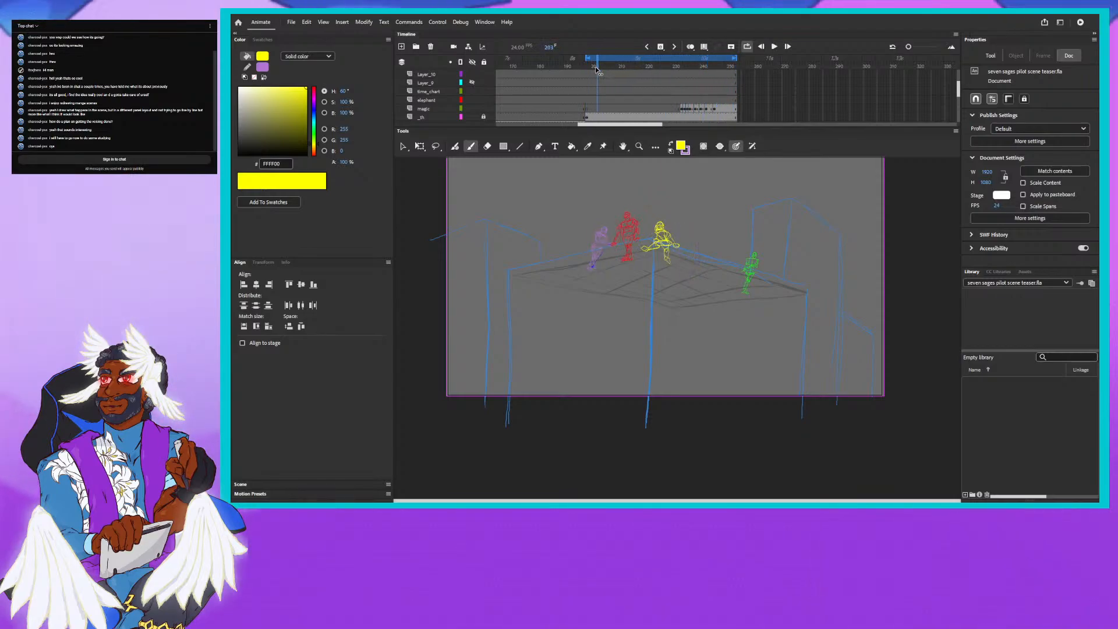
drag(655, 75, 688, 82)
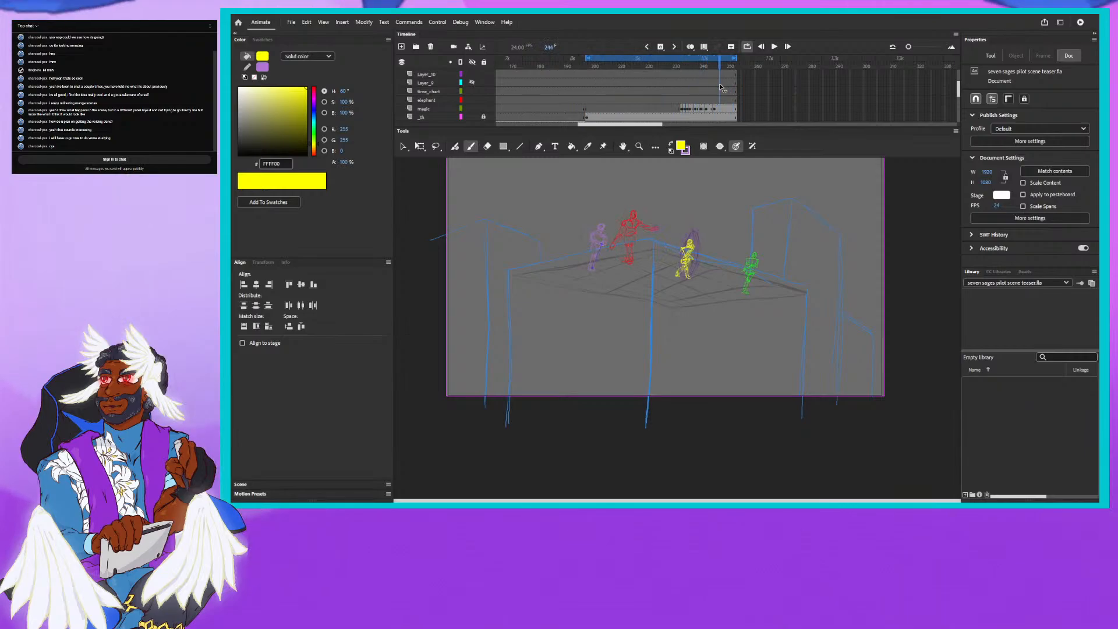
drag(763, 87, 763, 86)
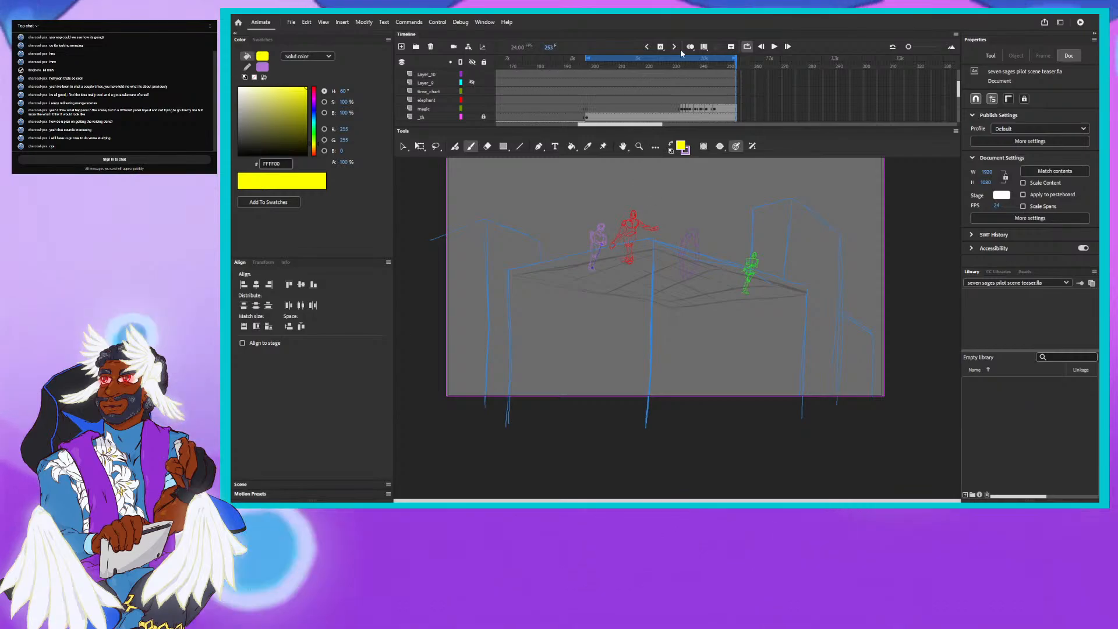
drag(700, 65, 636, 63)
drag(706, 82, 754, 107)
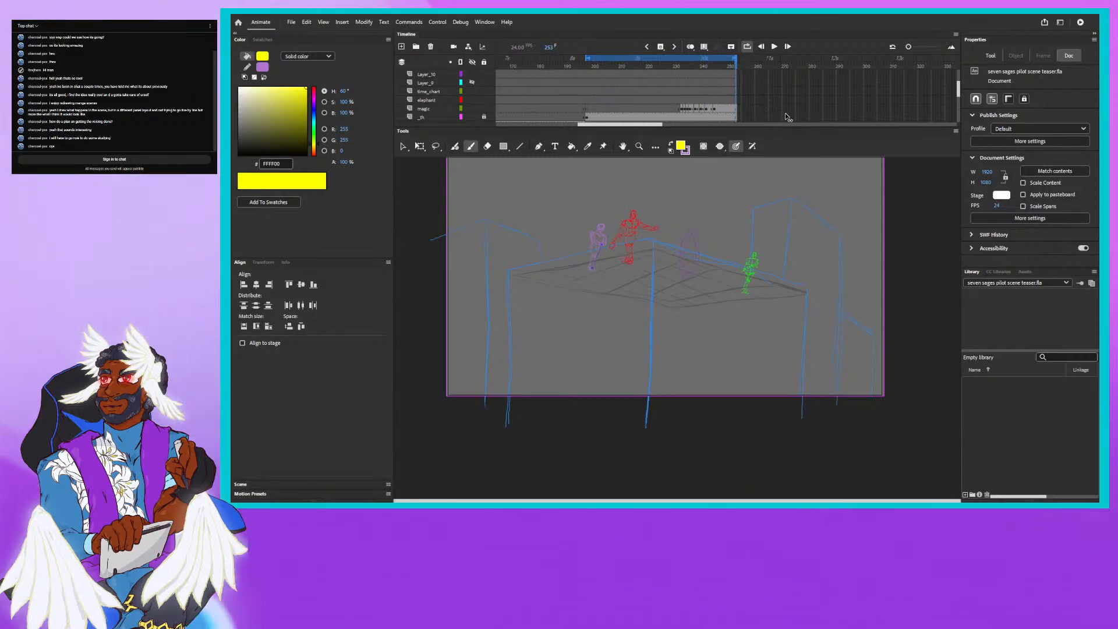
Replay the looped rooftop shot to check the figures' motion once more.
scroll(669, 232, down, 2)
scroll(669, 231, up, 4)
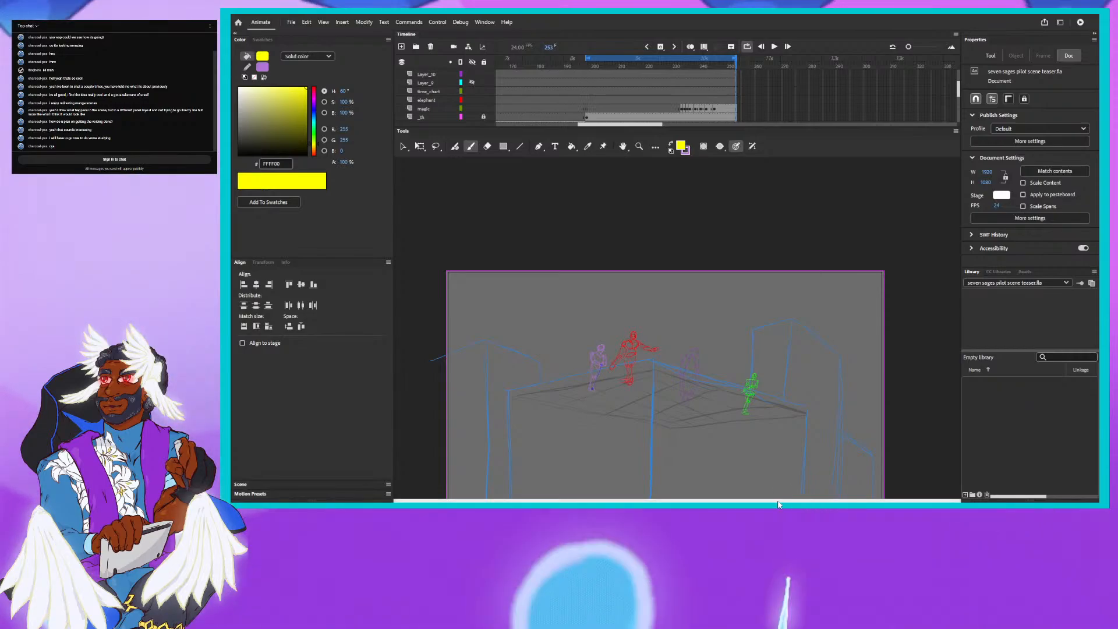
drag(781, 501, 776, 502)
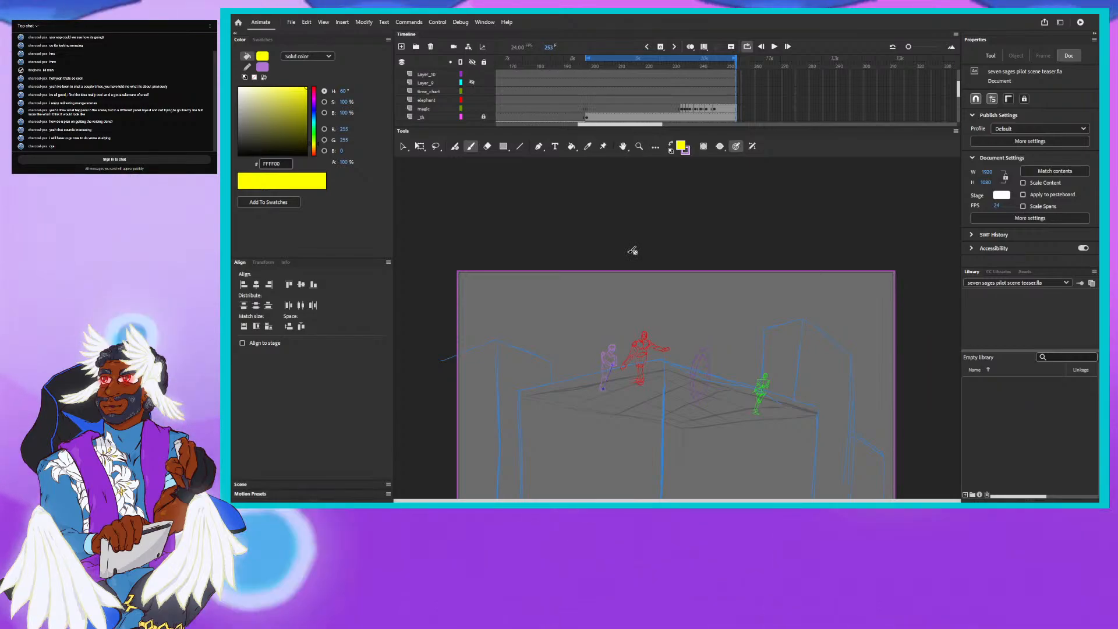
click(774, 49)
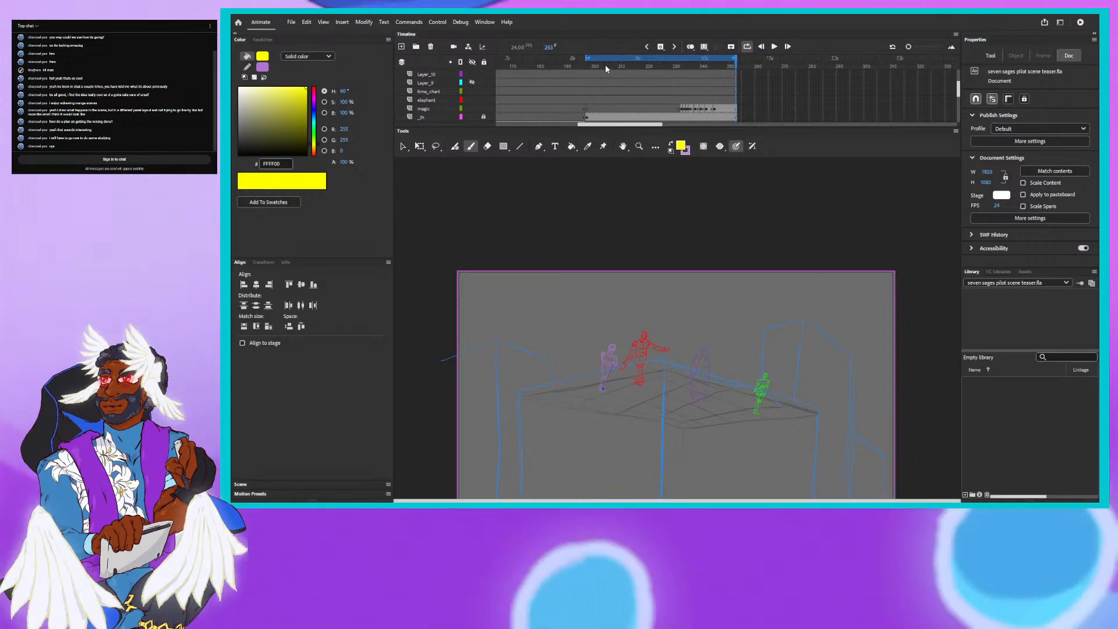
key(Return)
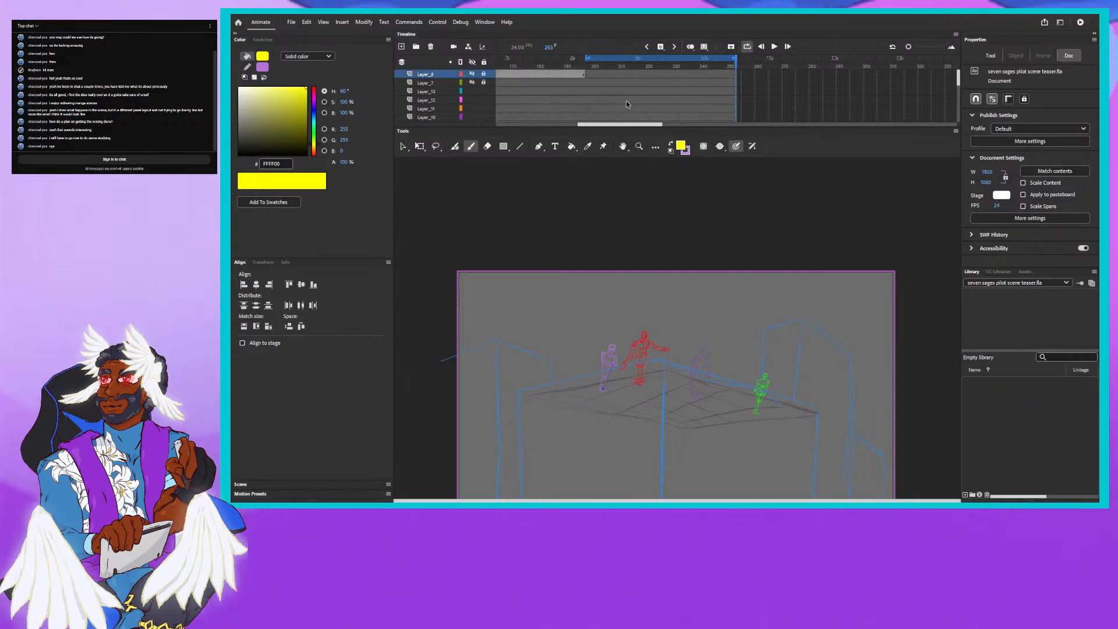
Inspect the visibility of the rooftop shot's layers, hiding the grey background on Layer_1 and showing it again.
scroll(626, 100, down, 5)
scroll(626, 103, down, 2)
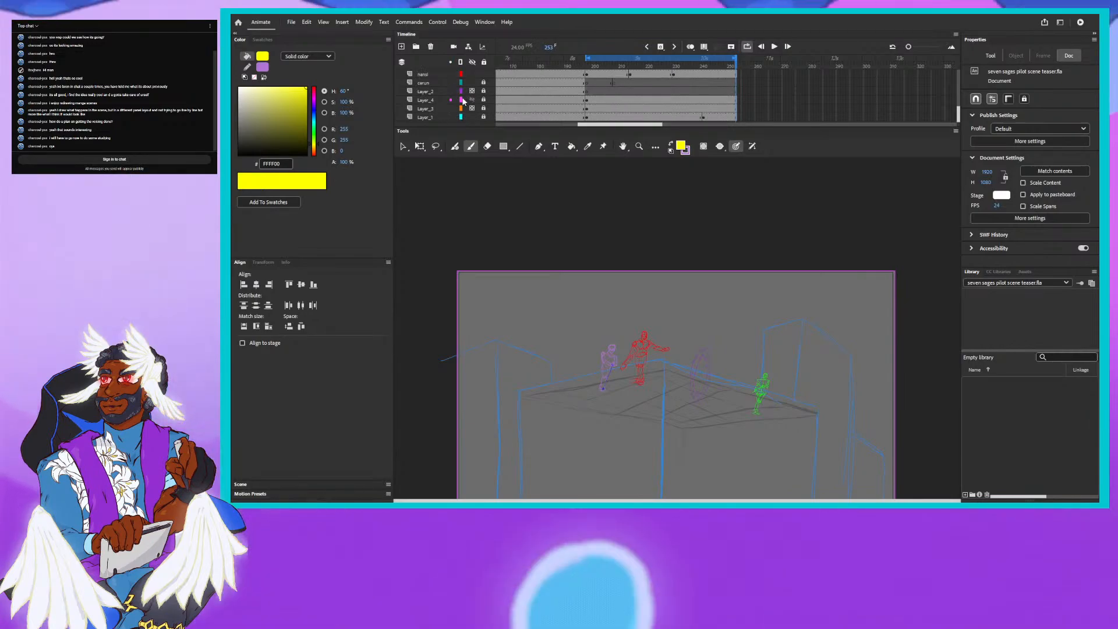
click(471, 117)
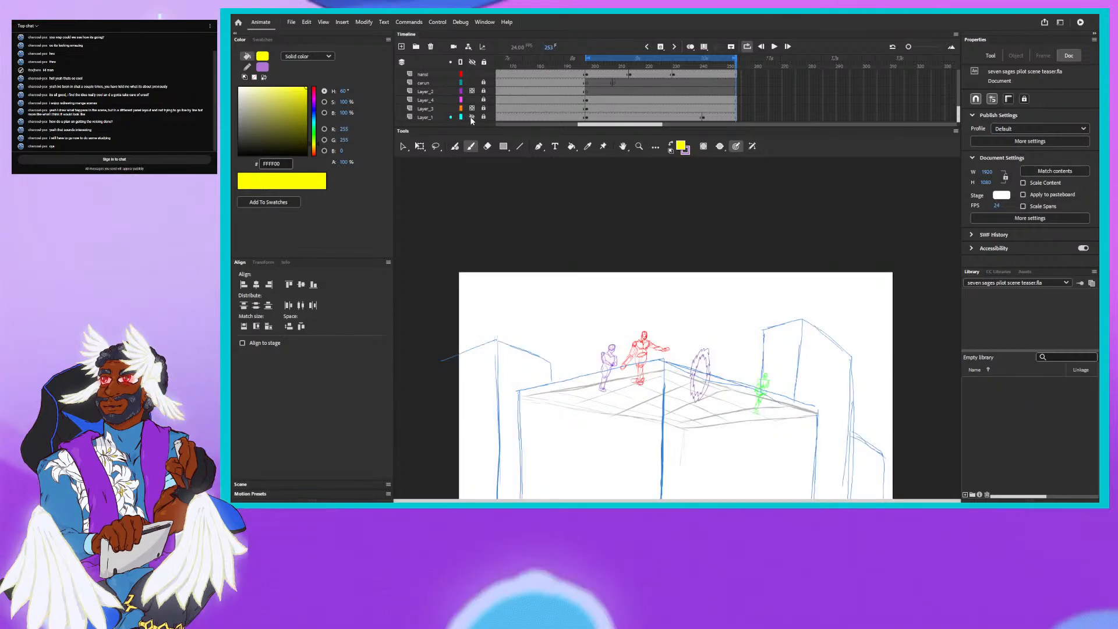
click(471, 116)
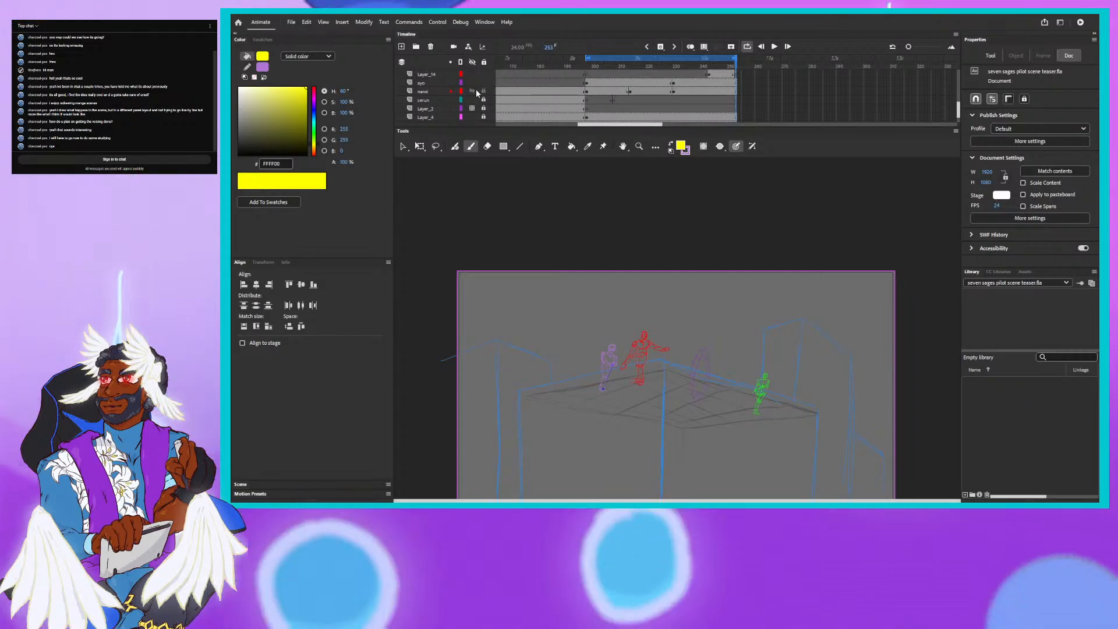
scroll(472, 108, up, 3)
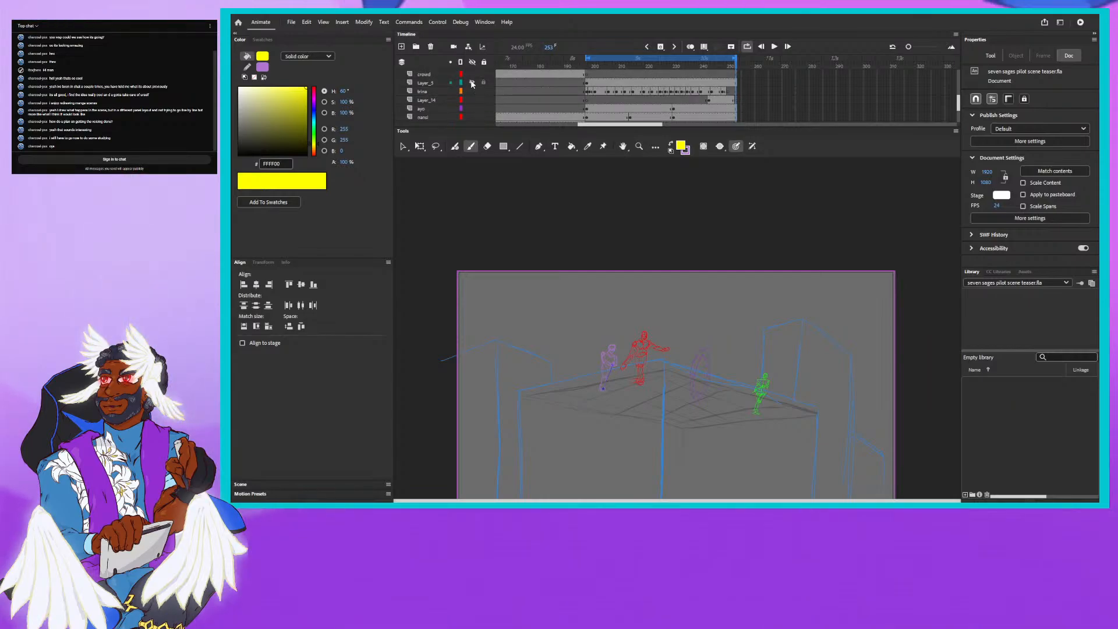
click(471, 83)
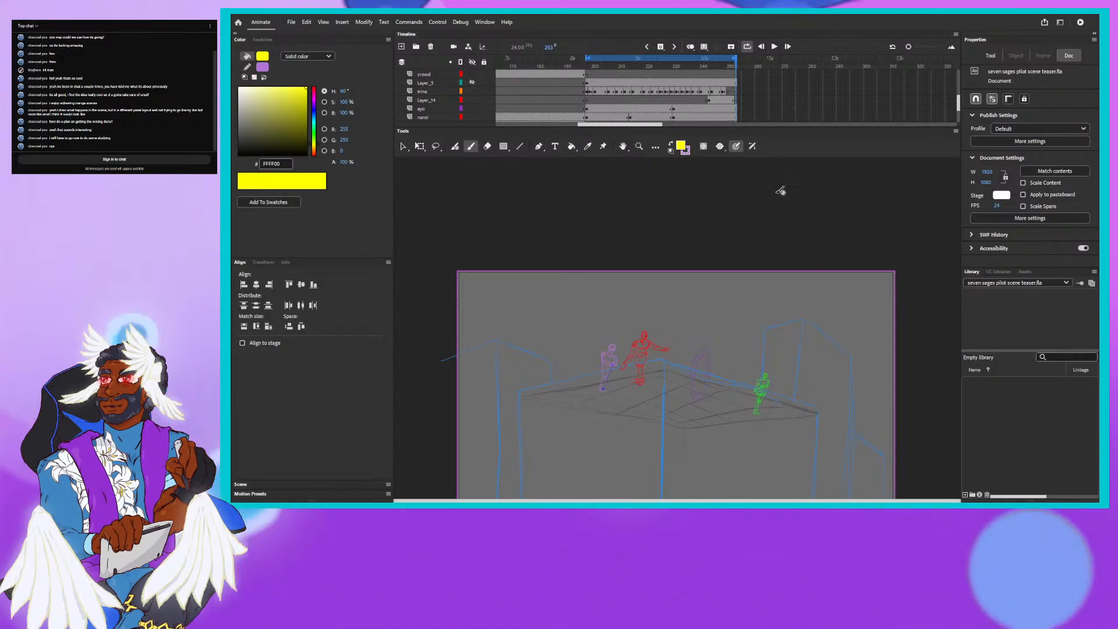
click(472, 100)
click(473, 112)
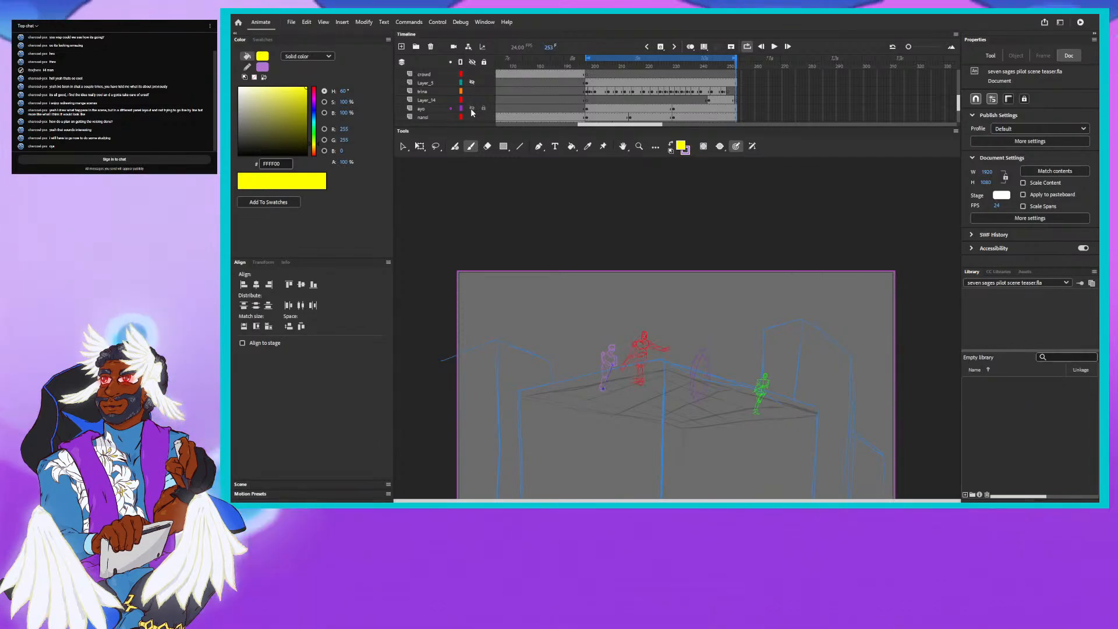
click(471, 117)
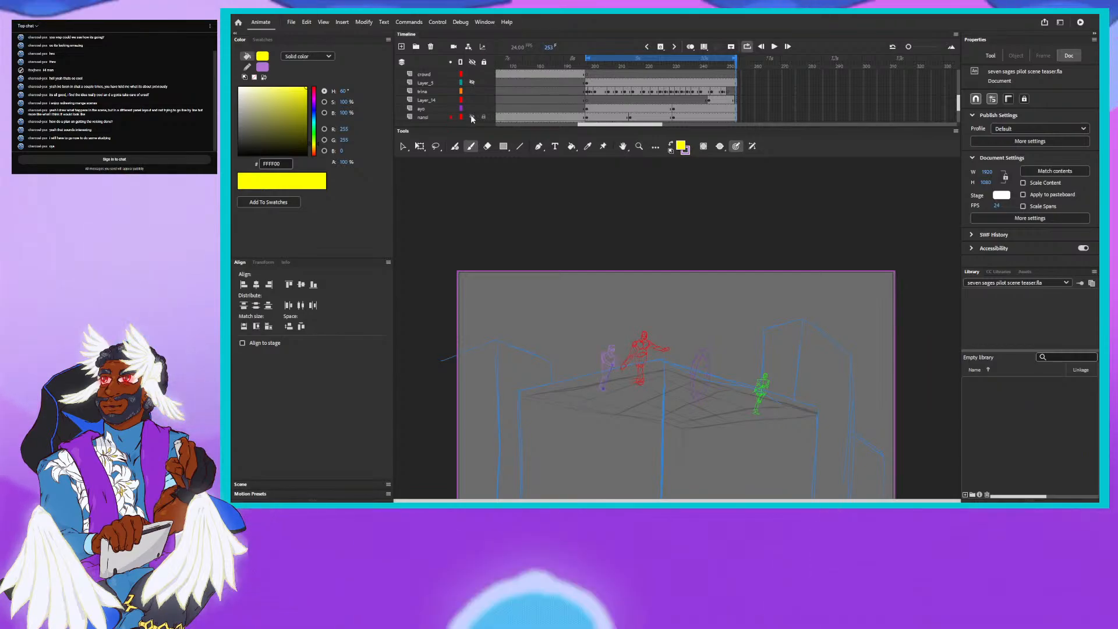
scroll(472, 116, down, 1)
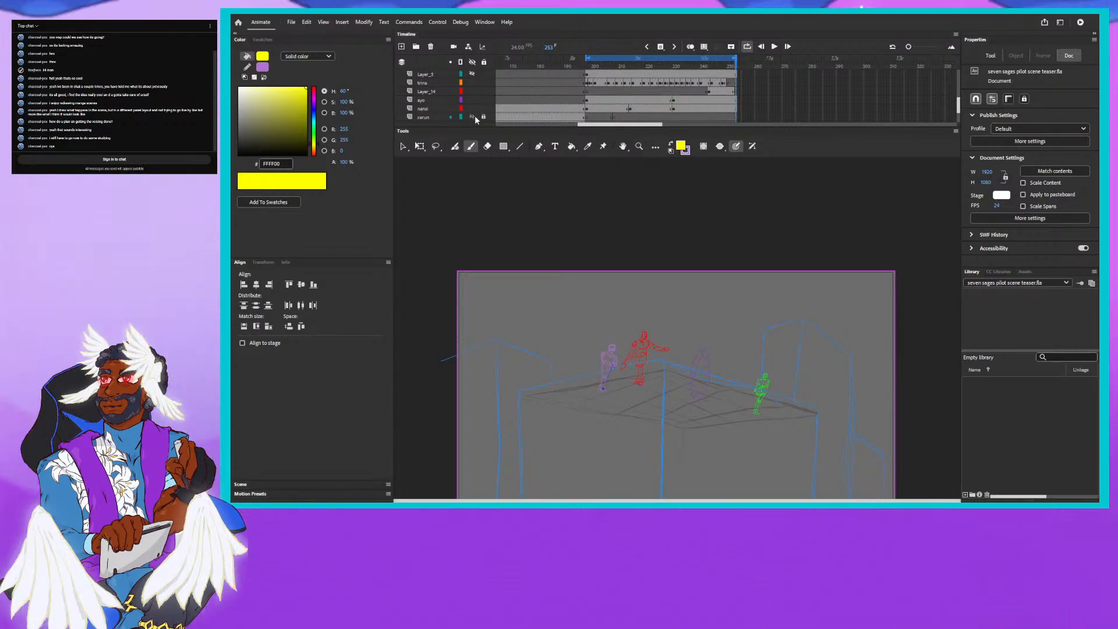
scroll(474, 115, down, 3)
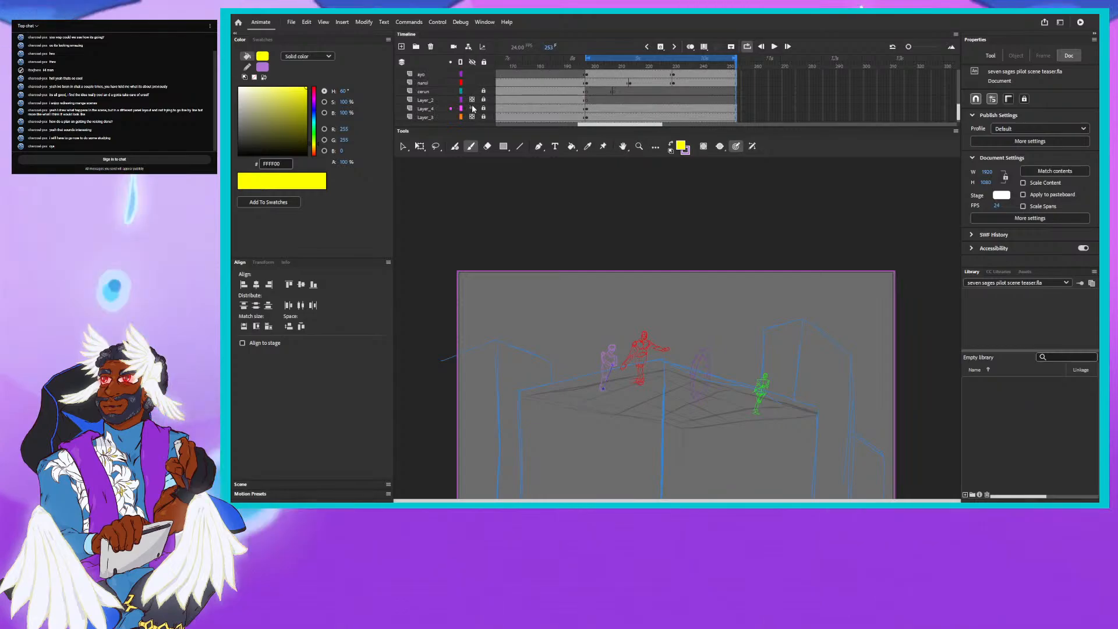
scroll(472, 108, down, 5)
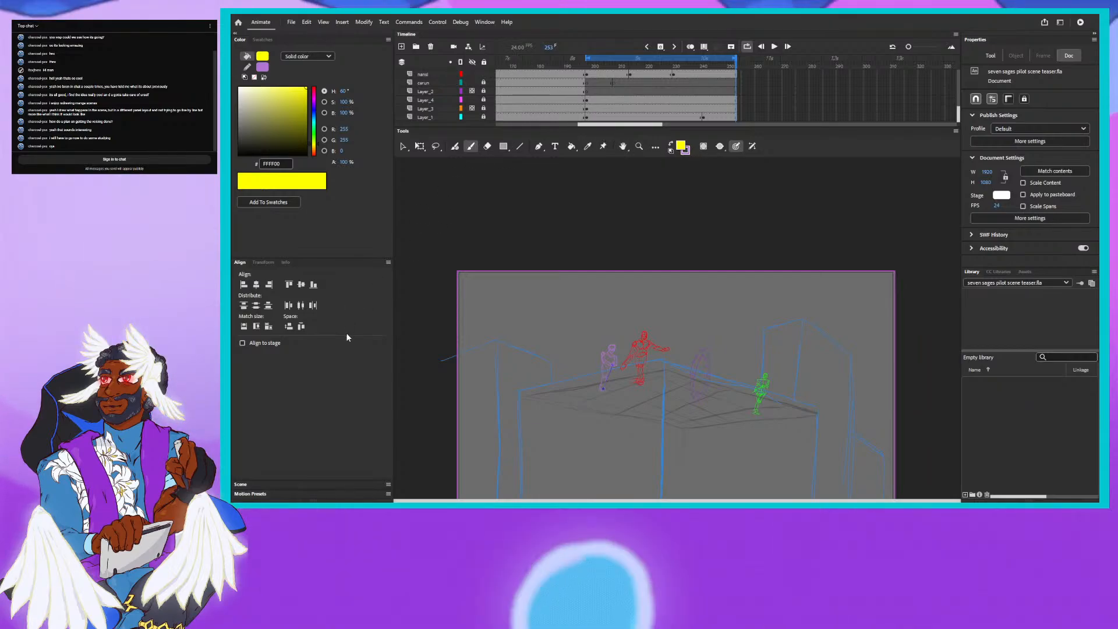
Show the scene list, turn off looping and scrub the performance and rooftop scene back to the crowd shot.
click(243, 485)
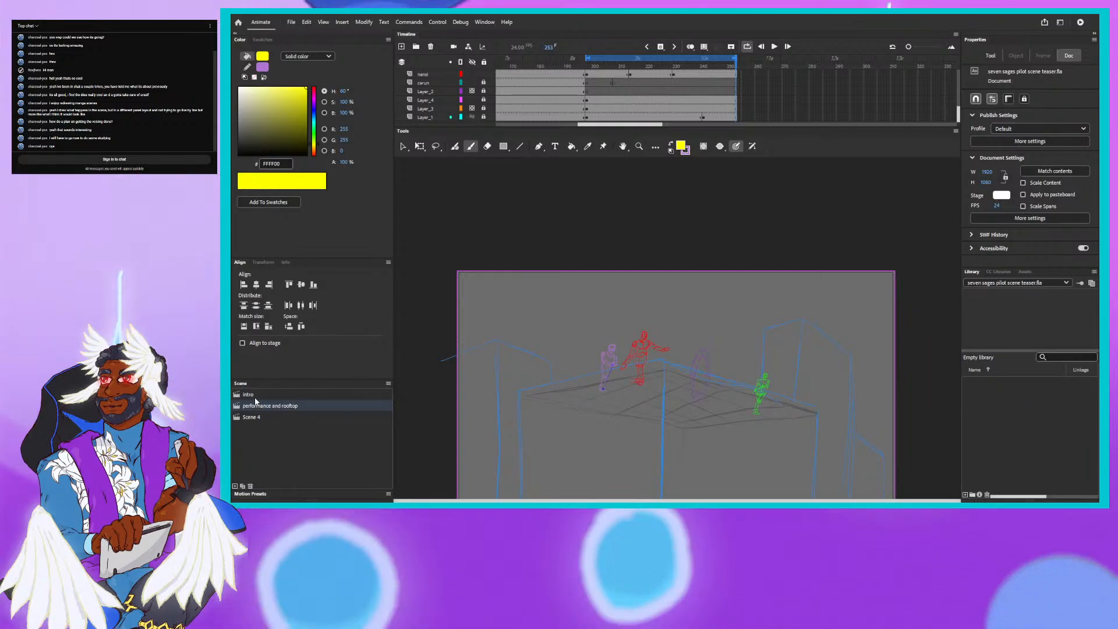
click(746, 47)
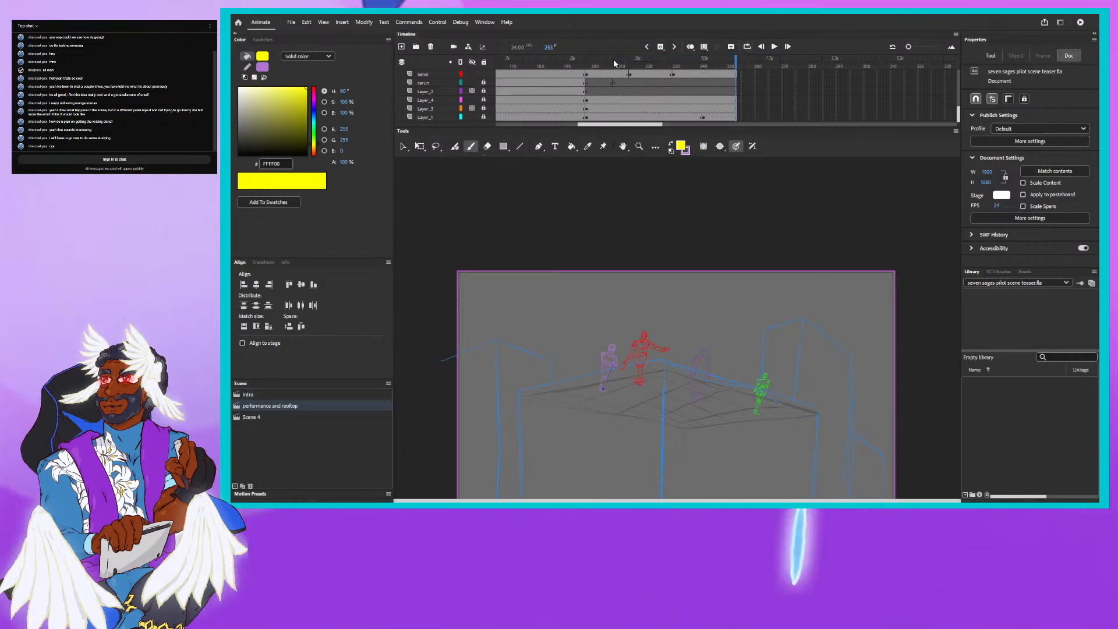
mouse_move(613, 60)
mouse_down()
mouse_move(442, 82)
mouse_move(742, 76)
mouse_up()
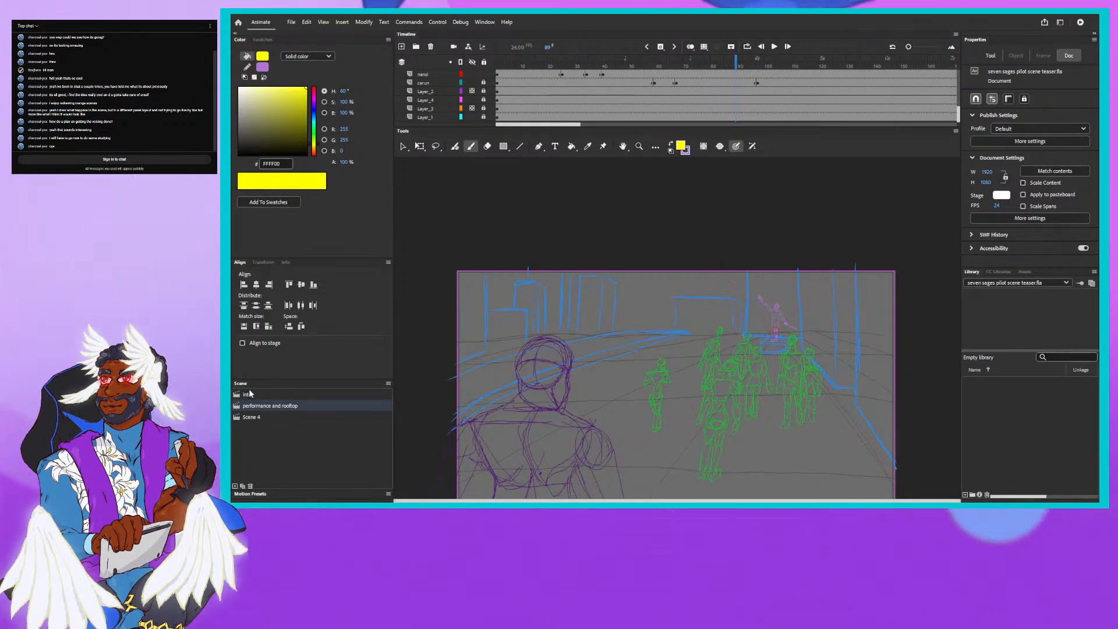
Switch to the intro scene and scrub through its animation from the opening frames to frame 197.
click(248, 394)
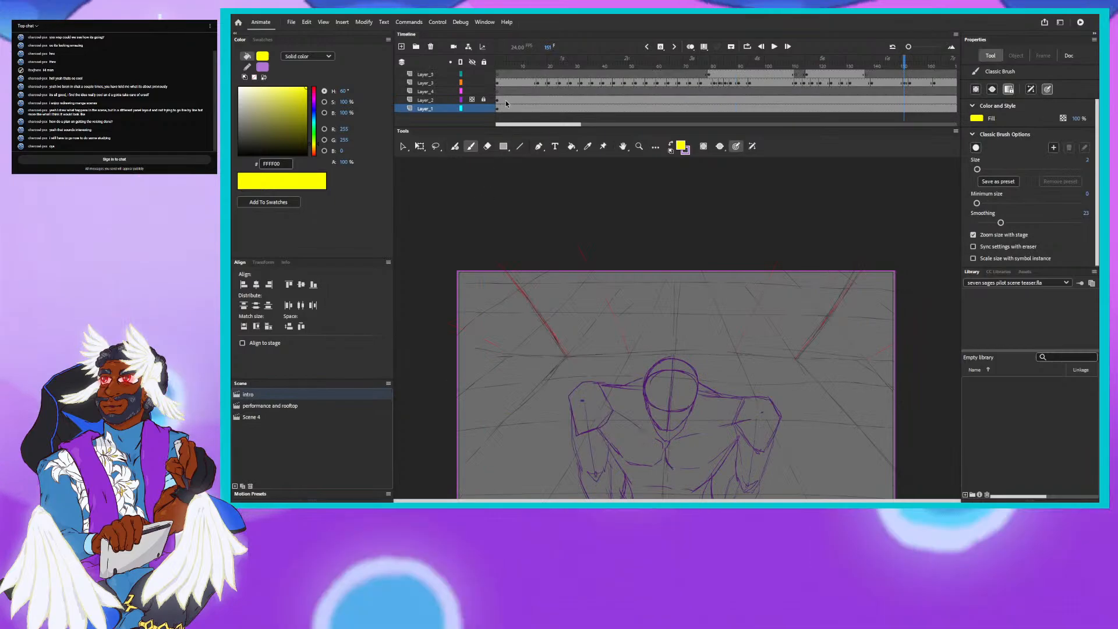
drag(510, 65, 503, 67)
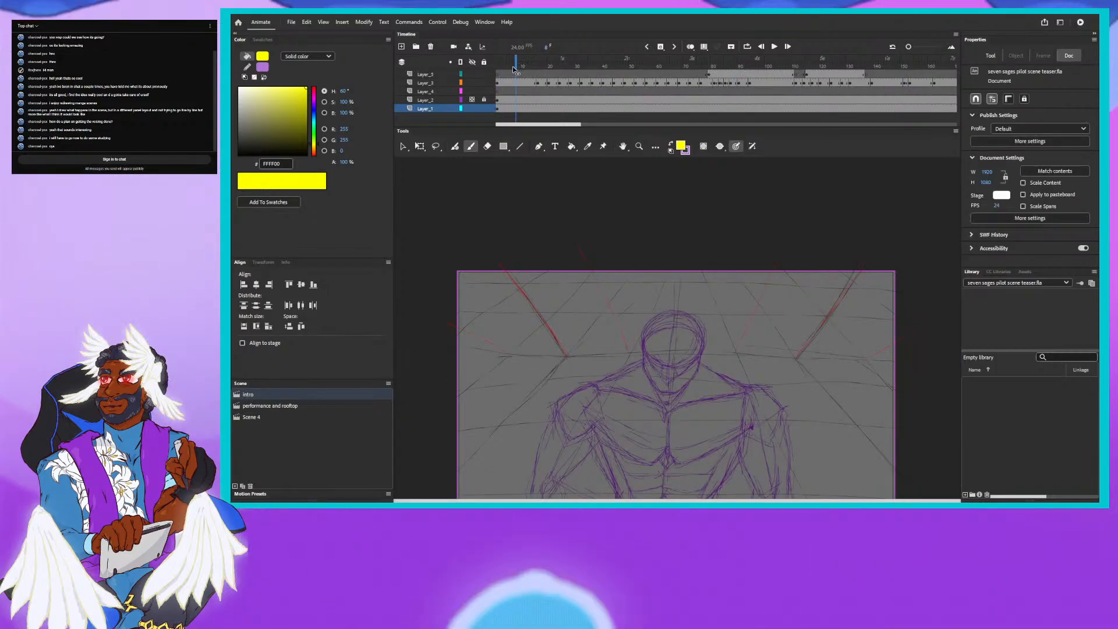
drag(515, 70, 947, 100)
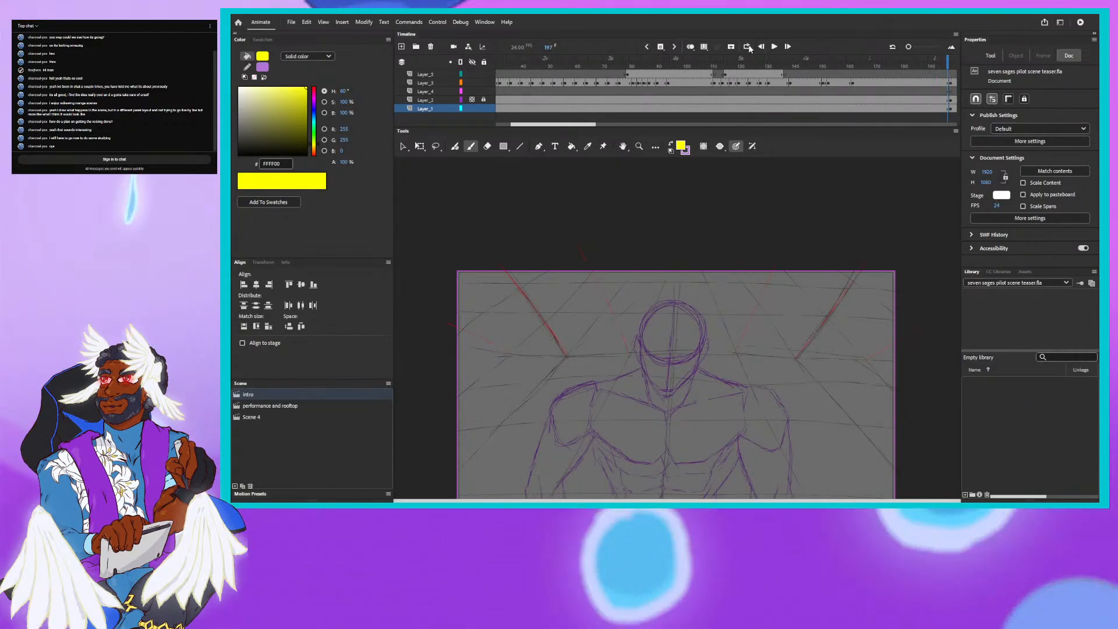
Turn on looping over the intro scene from its first frame to frame 197 and play it to review the timing.
click(746, 47)
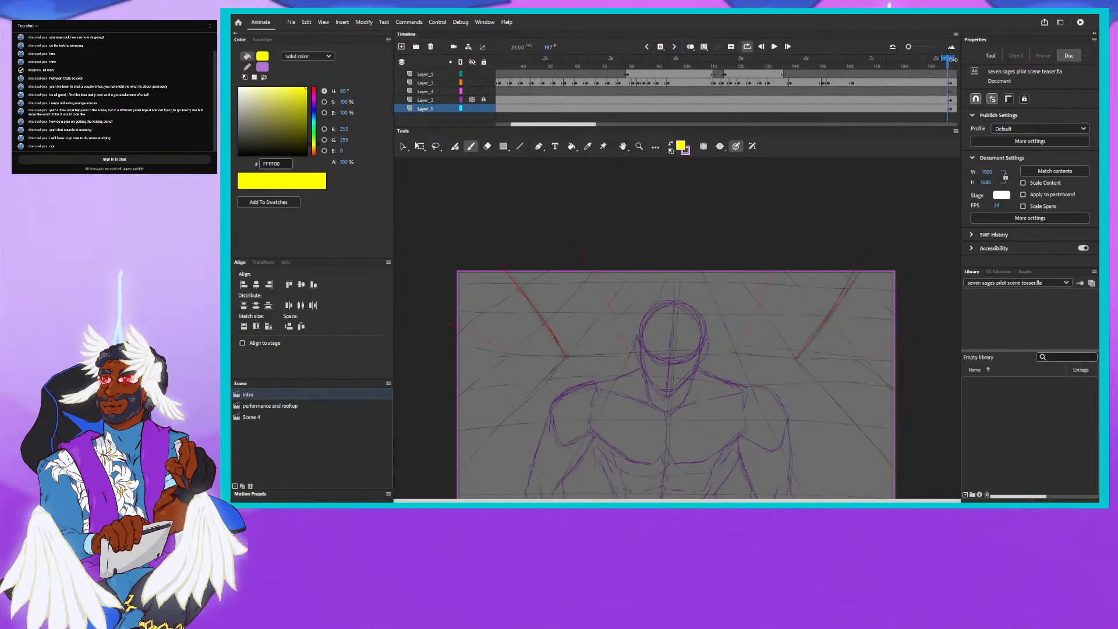
drag(952, 59, 947, 59)
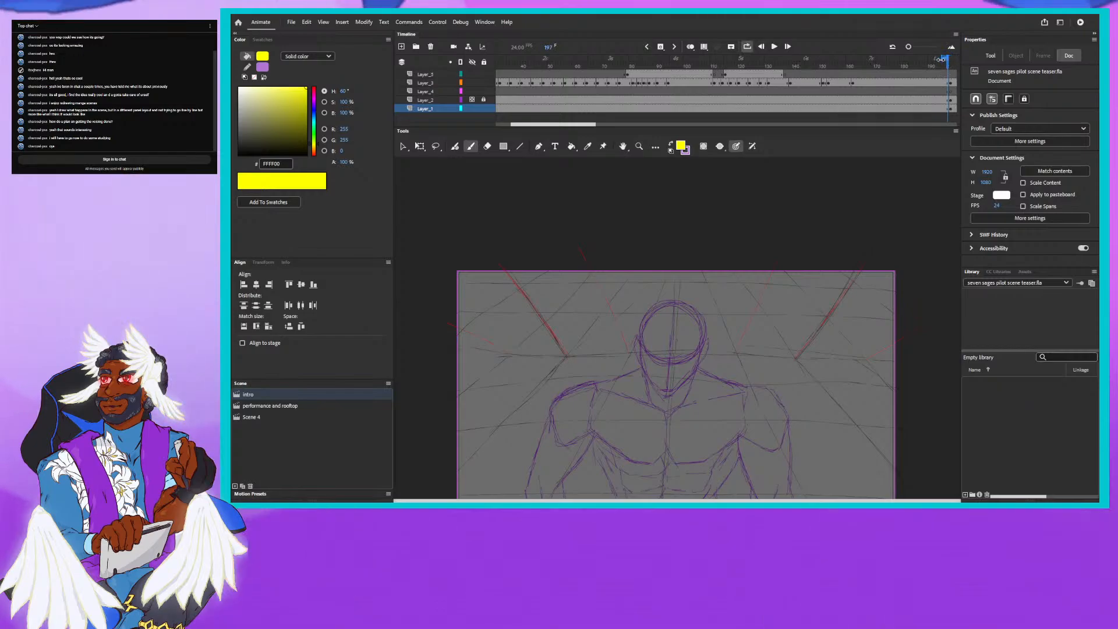
drag(461, 72, 461, 74)
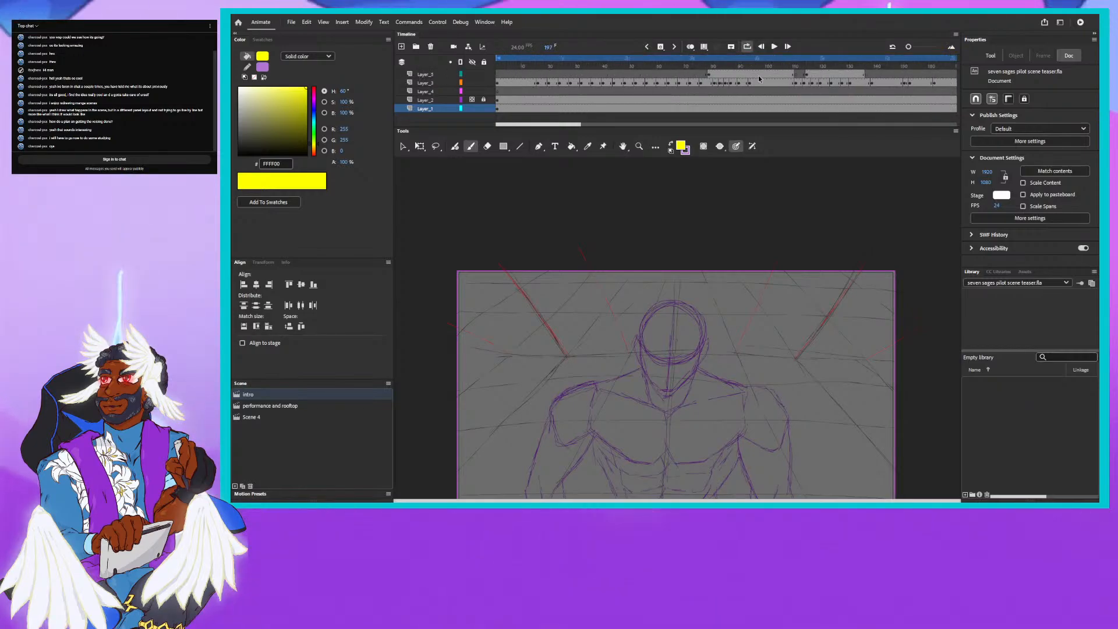
click(773, 46)
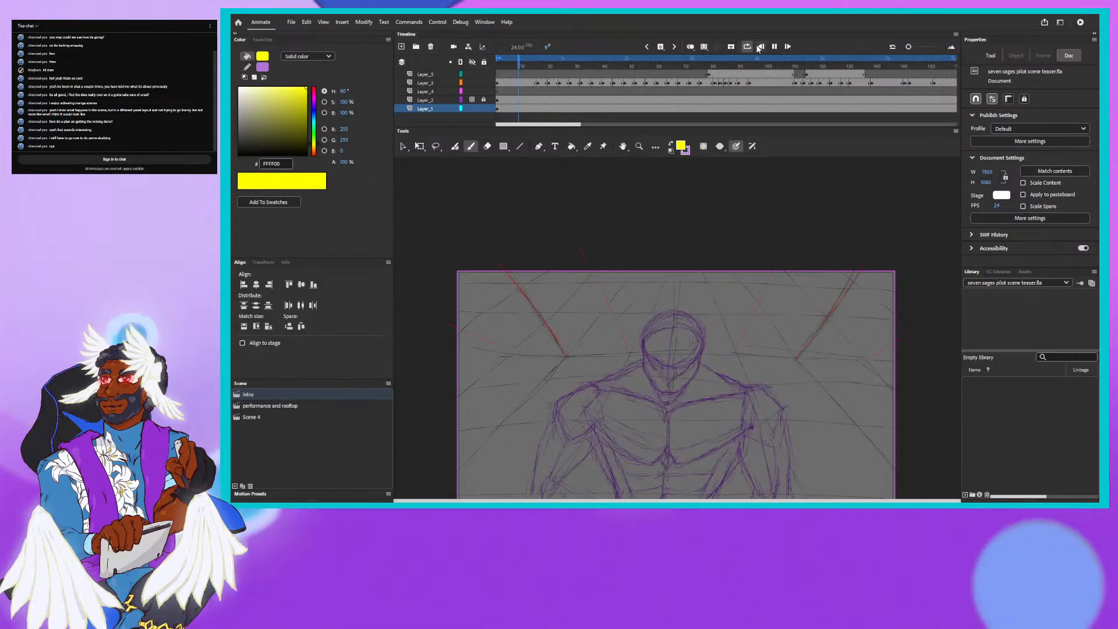
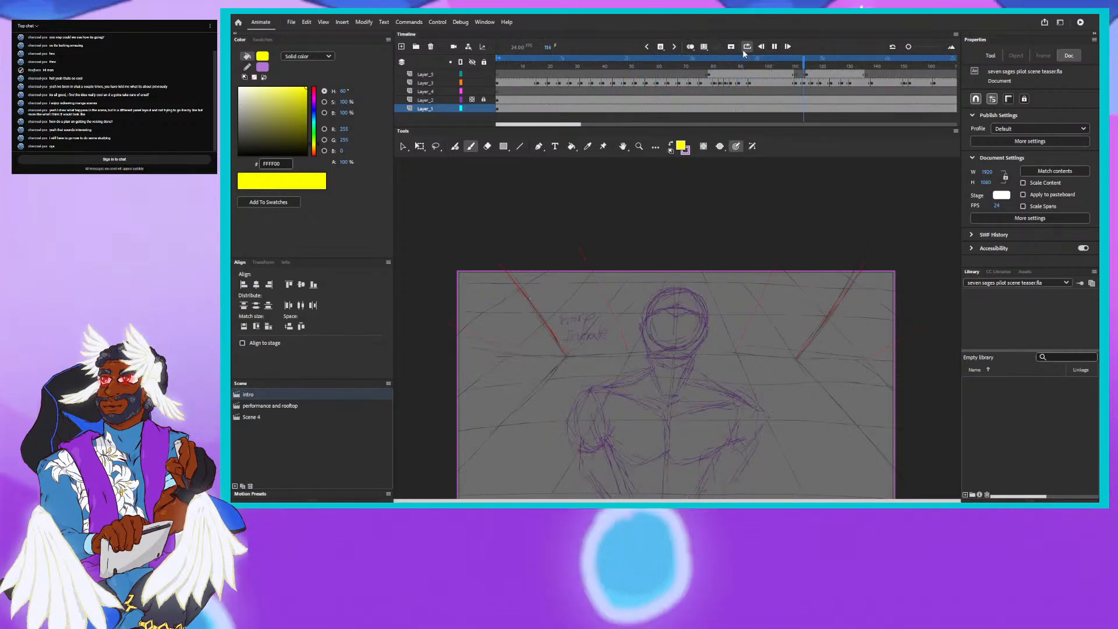
click(773, 46)
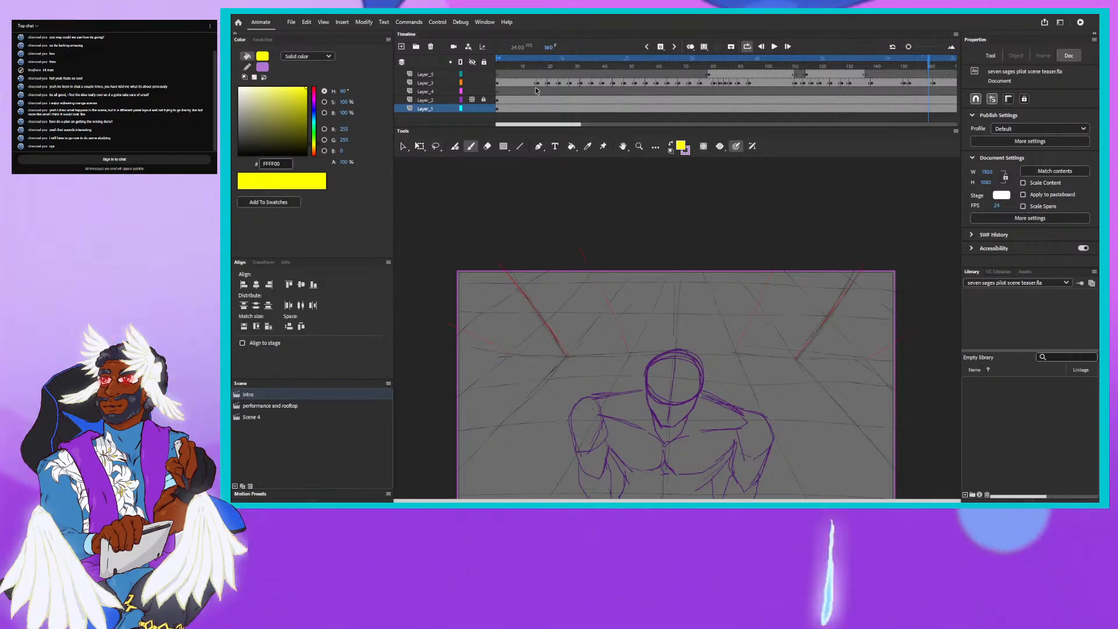
Switch to Scene 4 and scrub through its animation from the opening frames to the last frame.
click(264, 416)
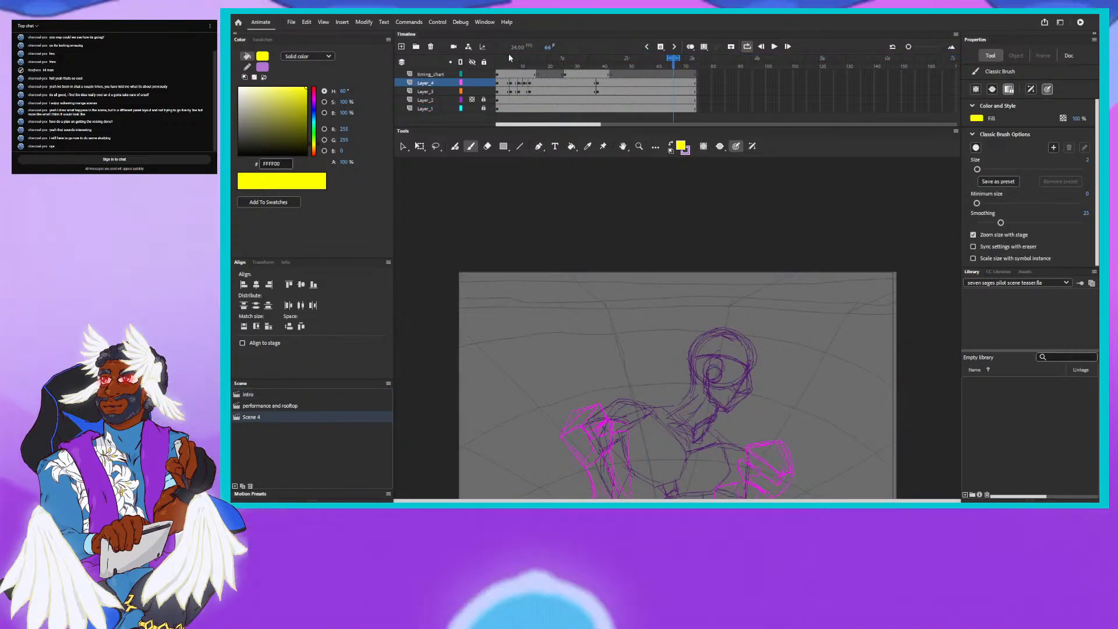
click(498, 68)
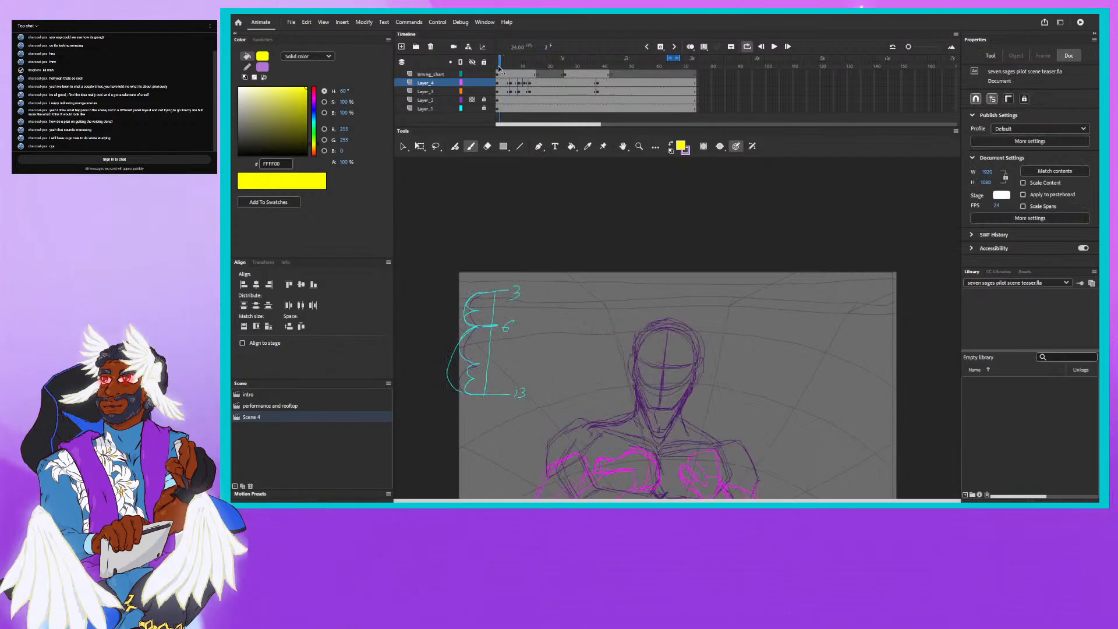
mouse_move(499, 68)
mouse_down()
mouse_move(674, 75)
mouse_move(518, 103)
mouse_move(657, 97)
mouse_up()
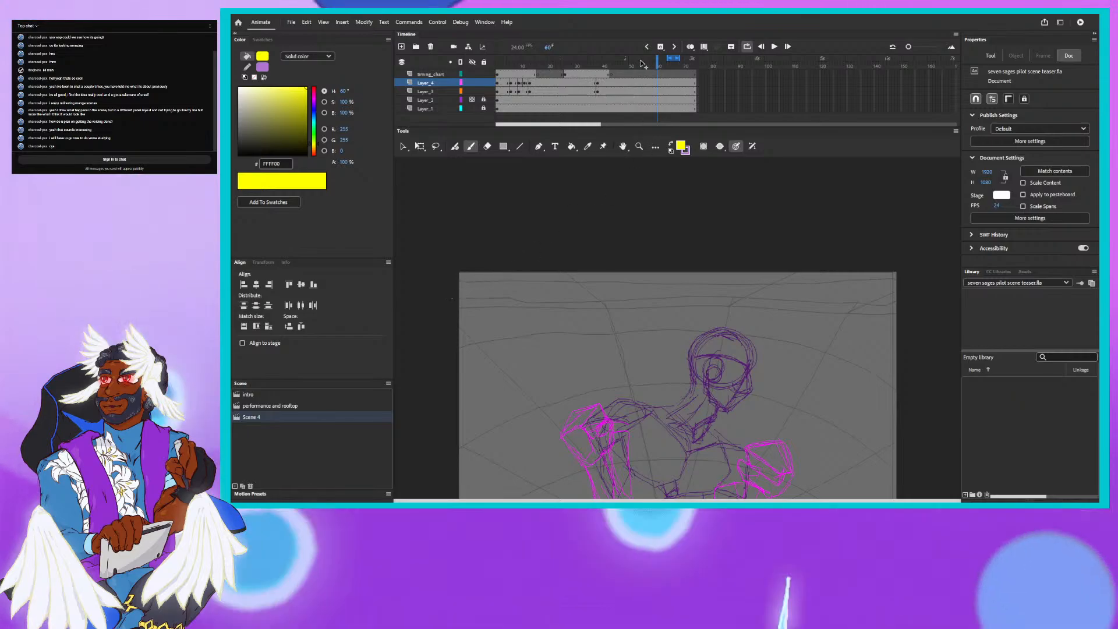
drag(664, 64, 685, 68)
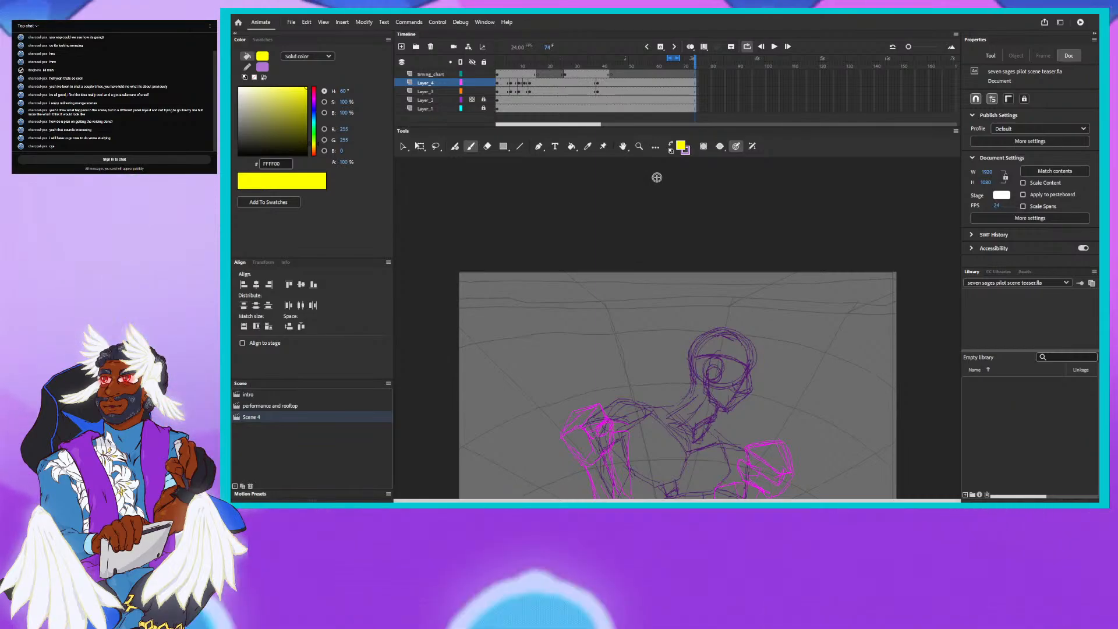
scroll(674, 390, down, 5)
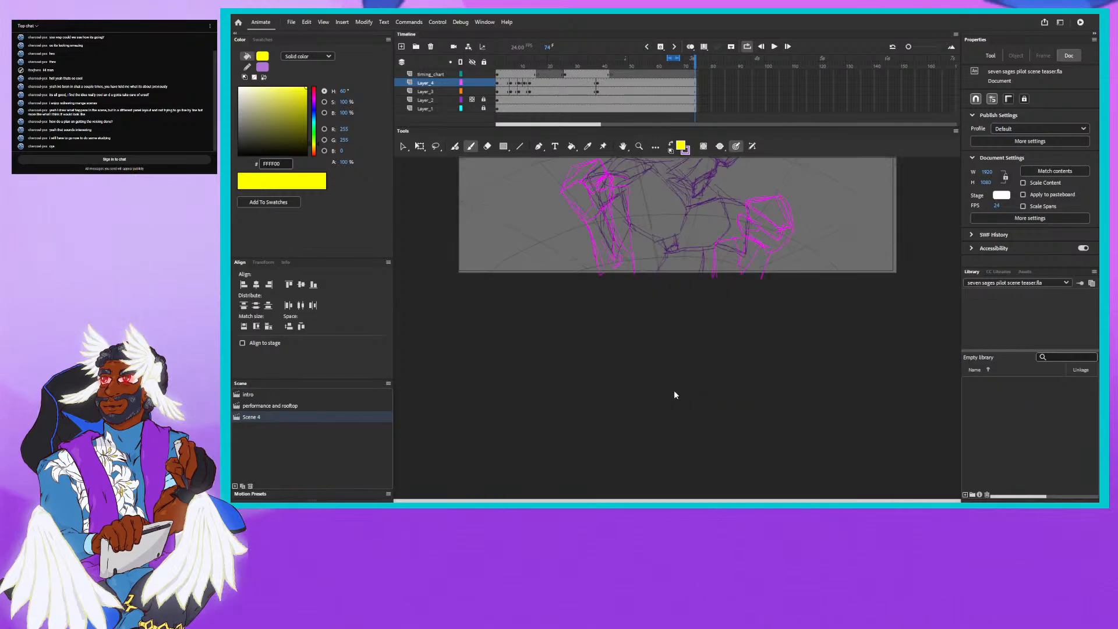
scroll(671, 387, up, 3)
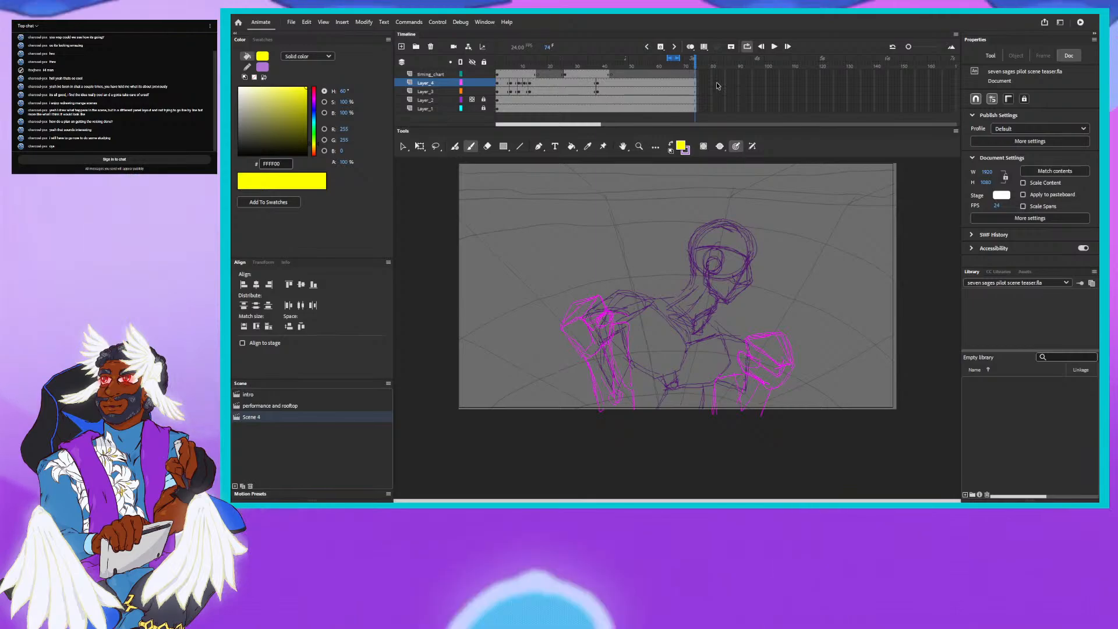
Try to insert a blank keyframe on Layer_1 at frame 75.
click(472, 108)
click(472, 107)
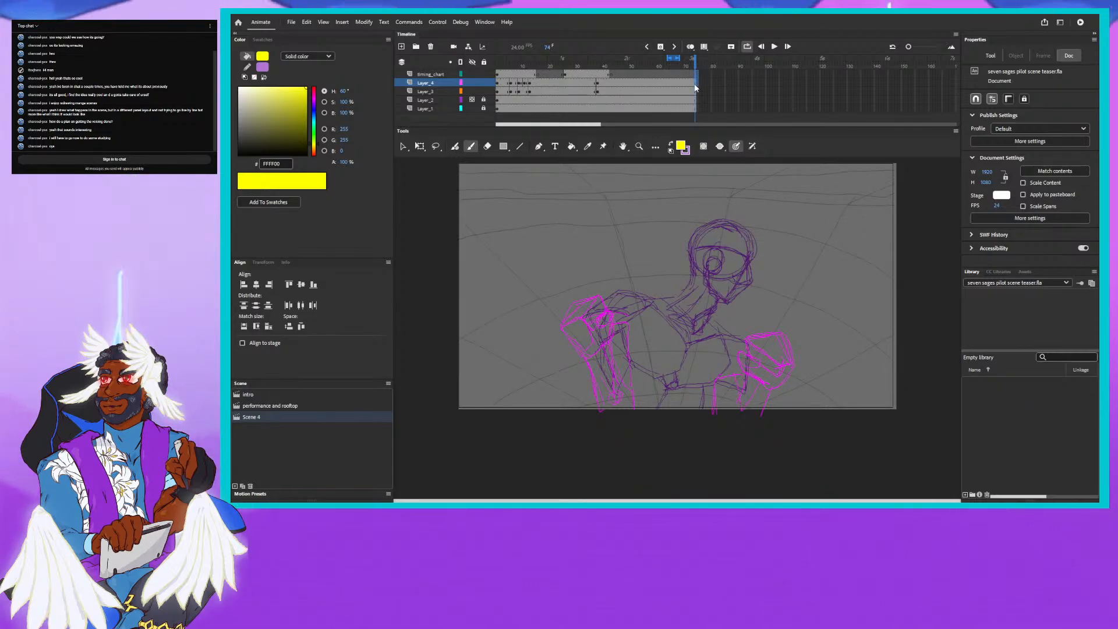
click(698, 109)
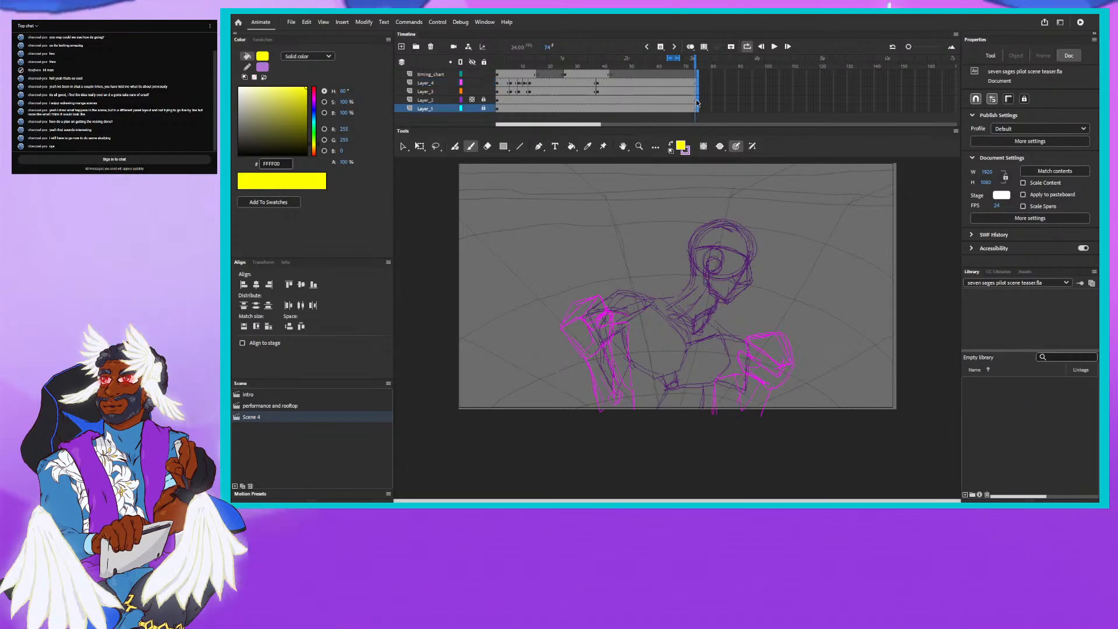
click(660, 46)
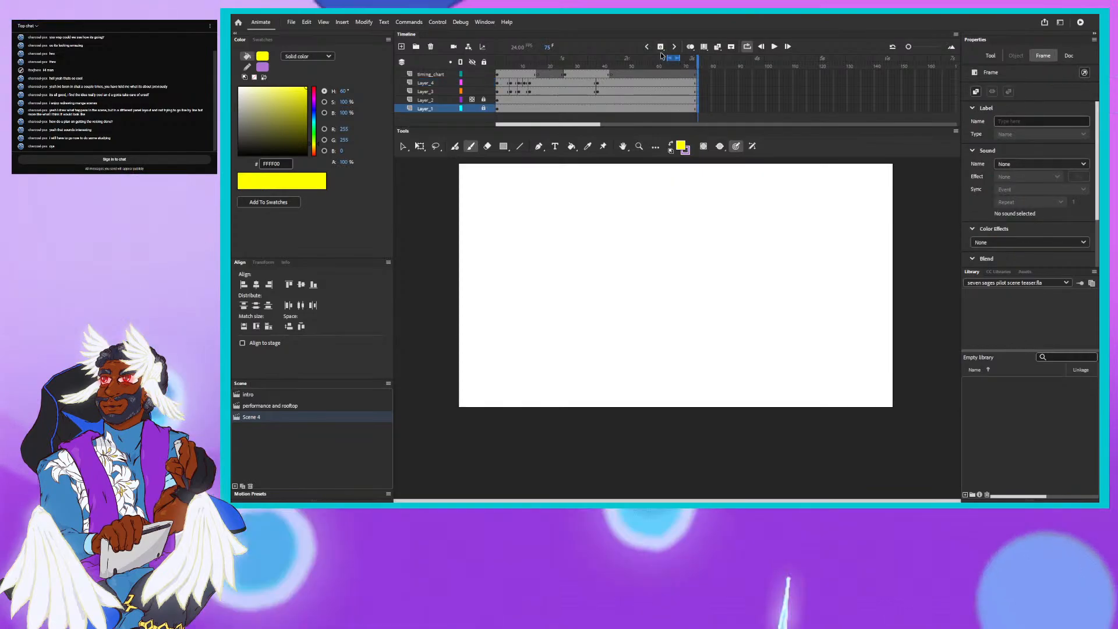
key(ctrl+z)
Check what Layer_1 contains by hiding it and showing it again.
click(433, 110)
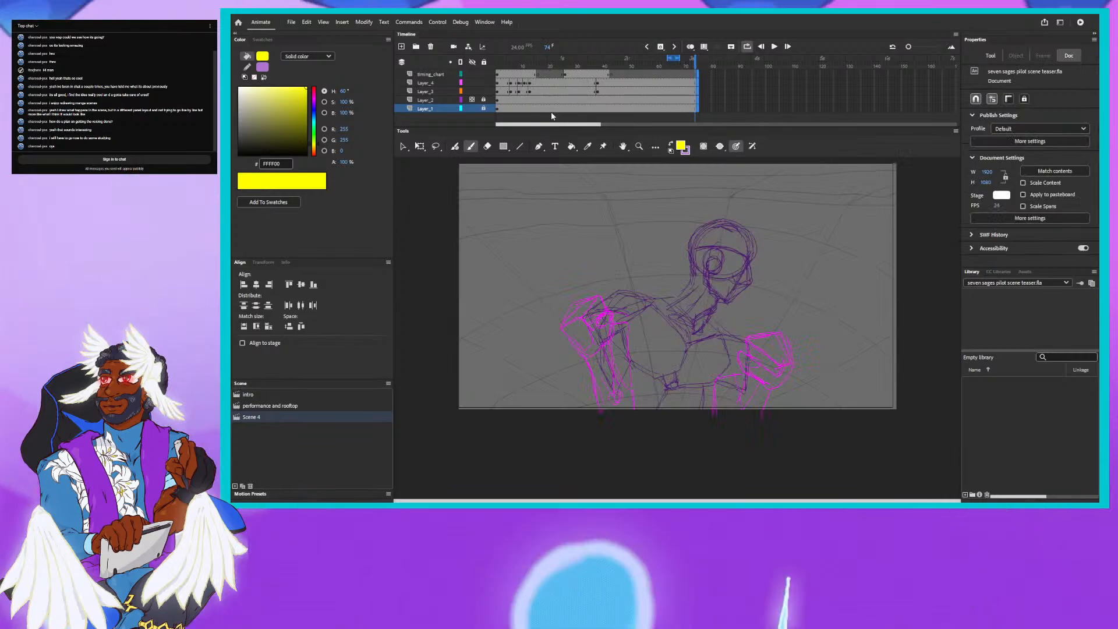
right_click(433, 110)
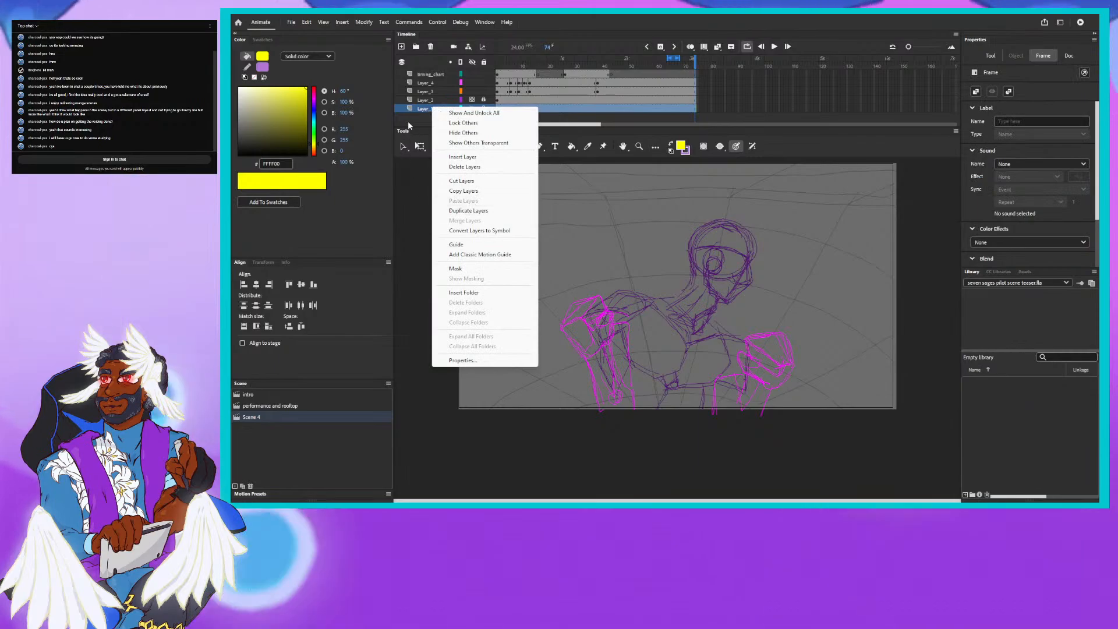
click(409, 121)
click(472, 108)
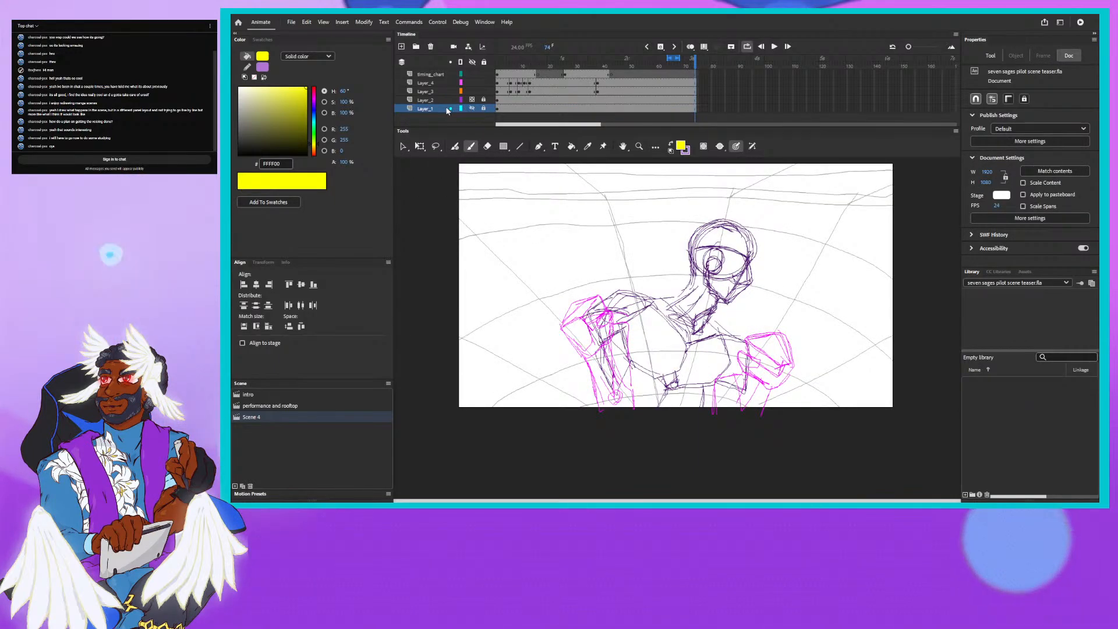
click(471, 109)
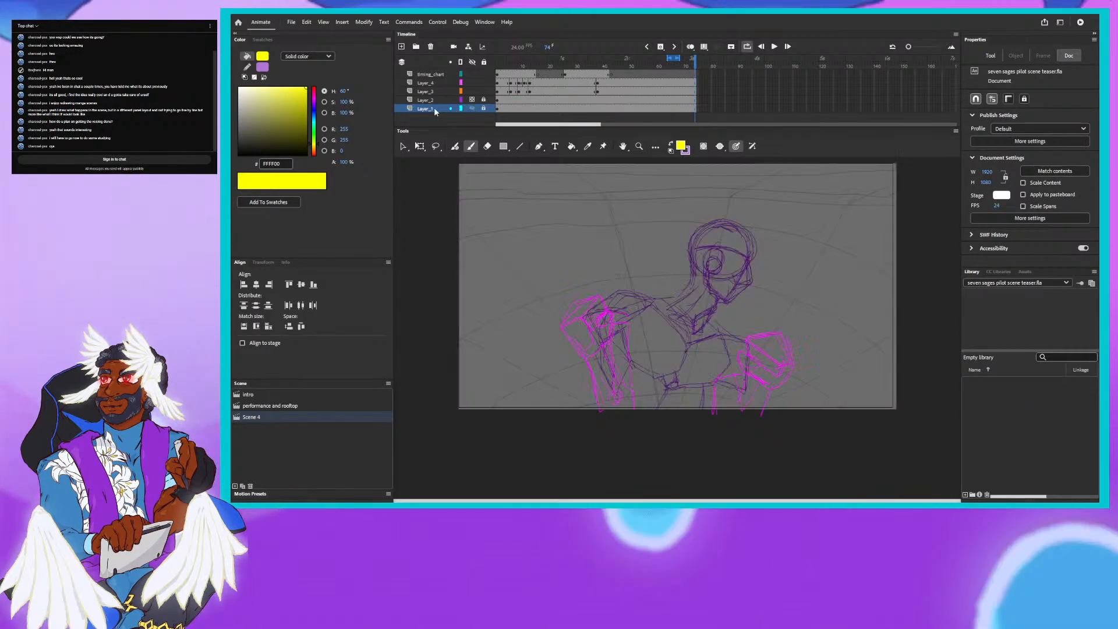
Extend the grey background on Layer_1 to about frame 102 by repeatedly inserting frames at frame 73.
click(692, 109)
click(660, 47)
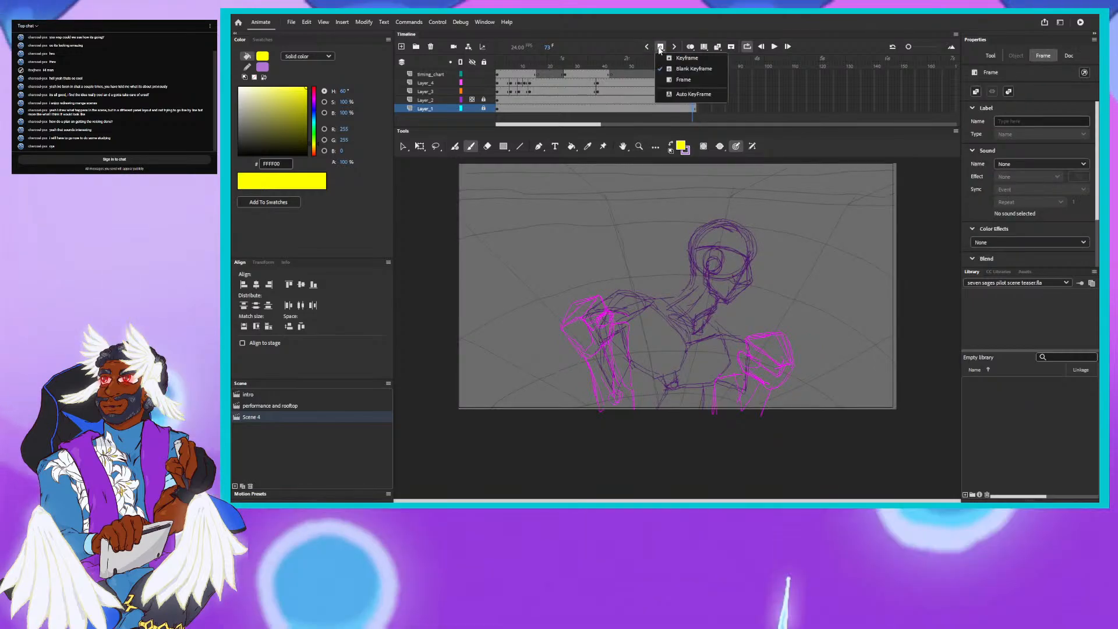
click(671, 80)
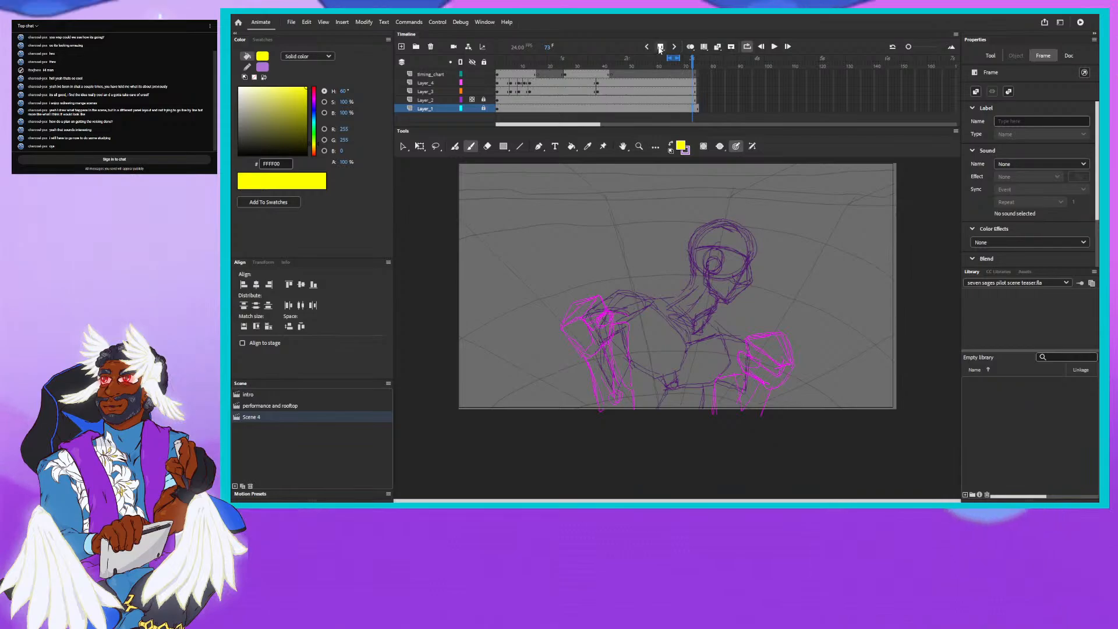
click(660, 49)
click(660, 49)
click(660, 49)
click(660, 49)
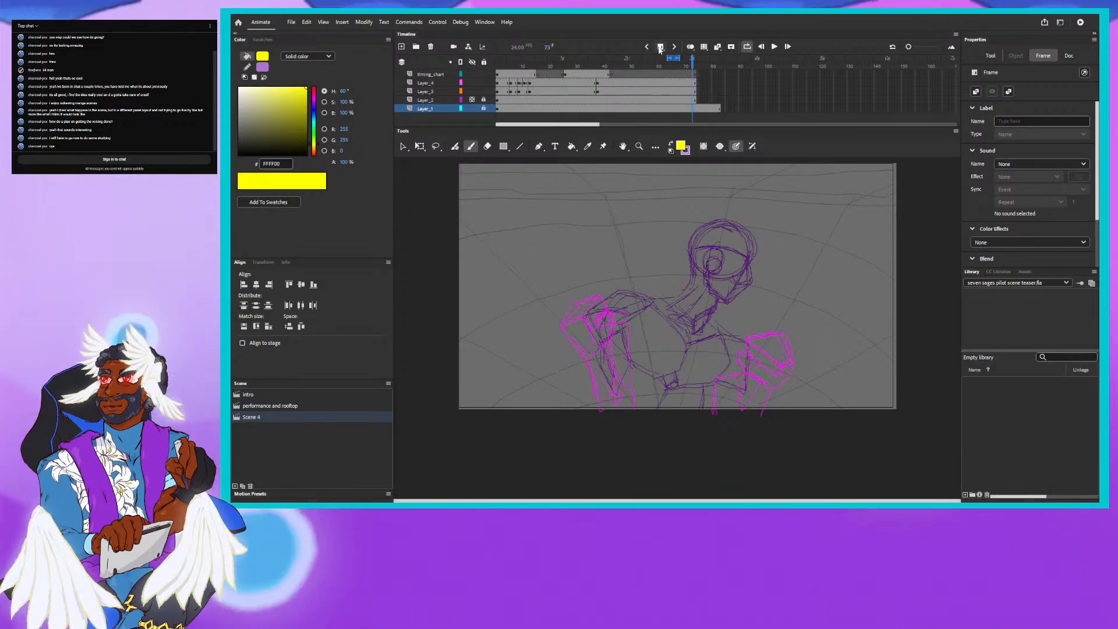
click(660, 49)
click(660, 49)
click(660, 49)
click(660, 49)
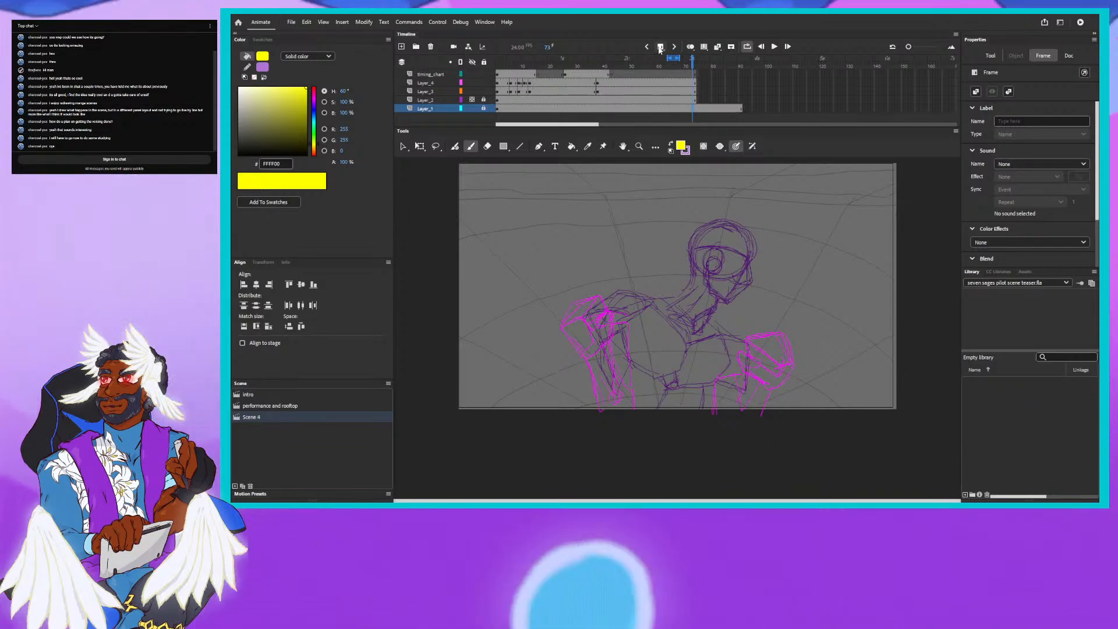
click(660, 49)
click(660, 49)
click(660, 49)
click(660, 49)
click(660, 48)
click(660, 49)
click(660, 49)
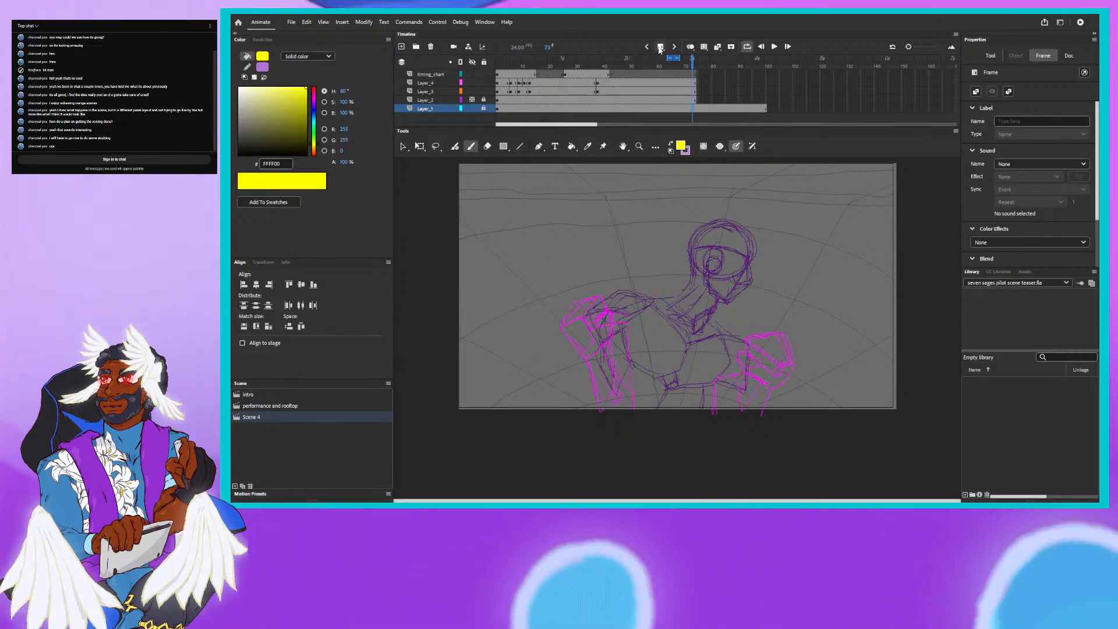
click(660, 49)
click(660, 49)
click(661, 49)
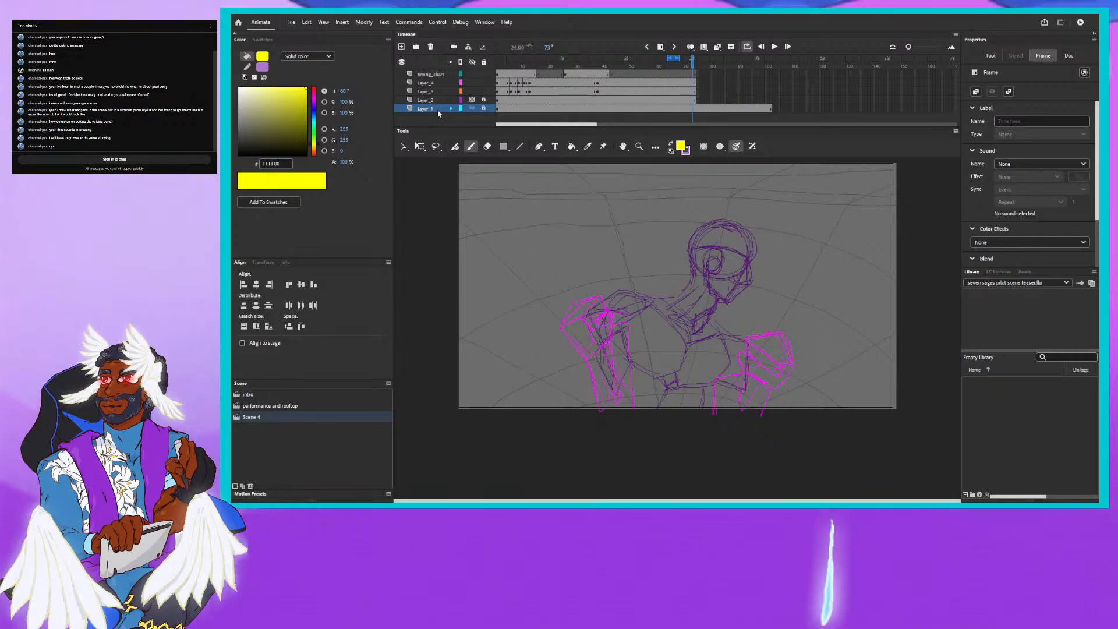
Identify the perspective grid on Layer_2 by toggling its visibility, and insert a blank keyframe on that layer at frame 75.
click(472, 100)
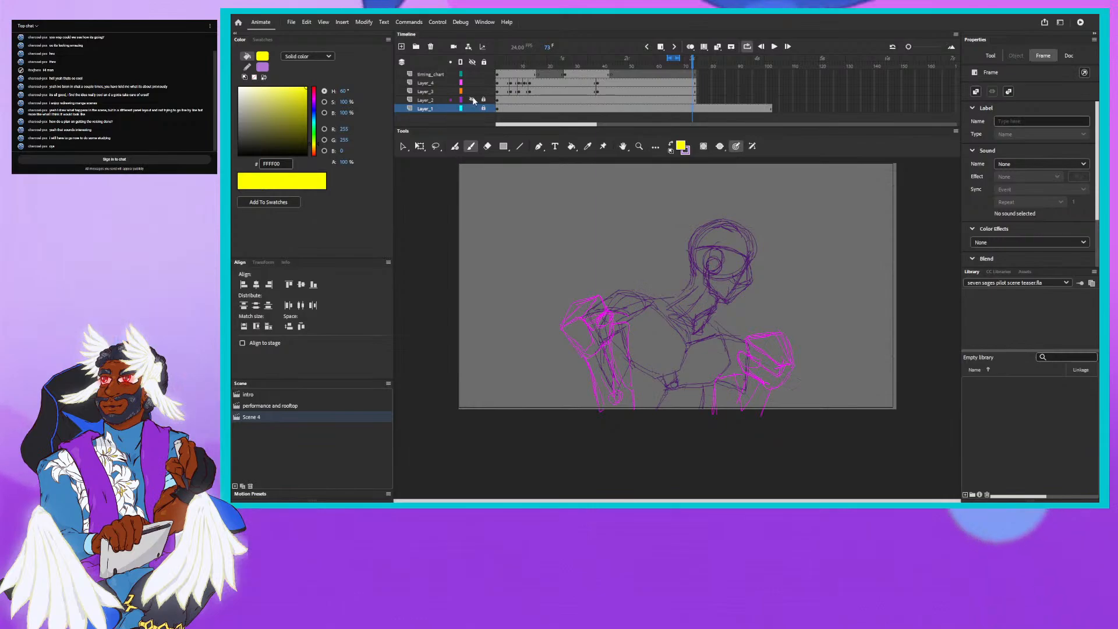
click(698, 100)
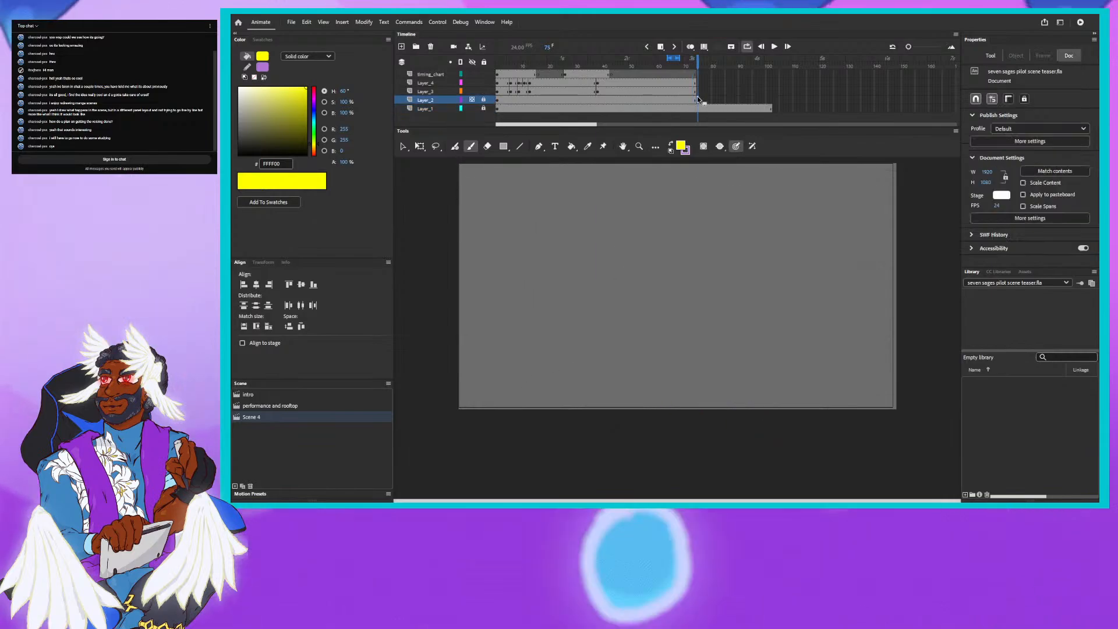
click(661, 51)
click(678, 72)
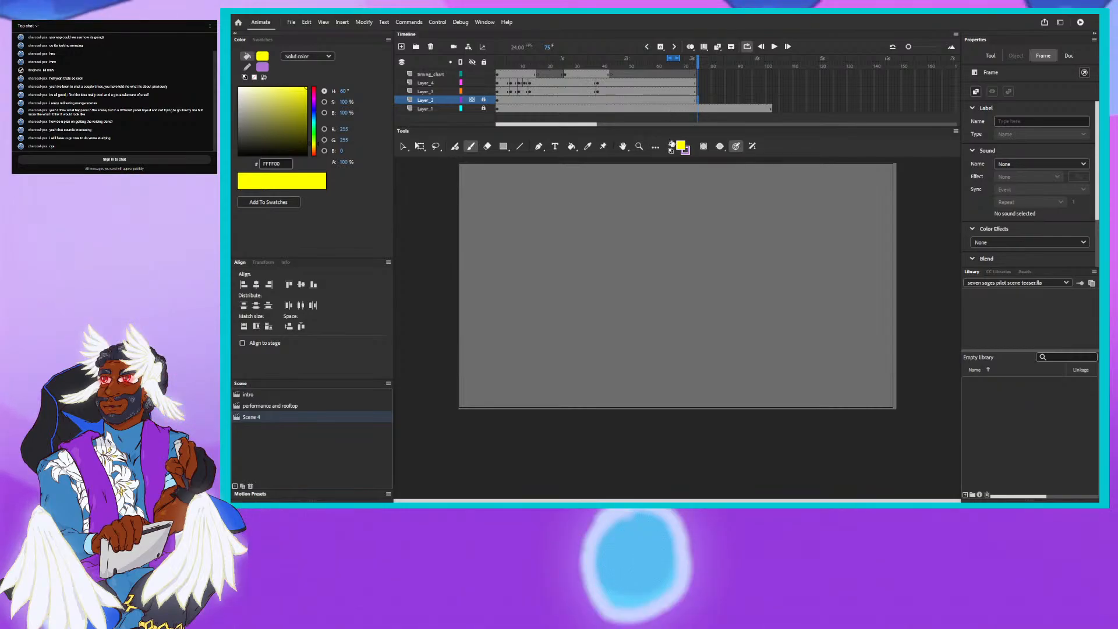
Set the brush fill colour to dark grey #333333 and unlock Layer_2 for drawing.
click(679, 145)
click(724, 187)
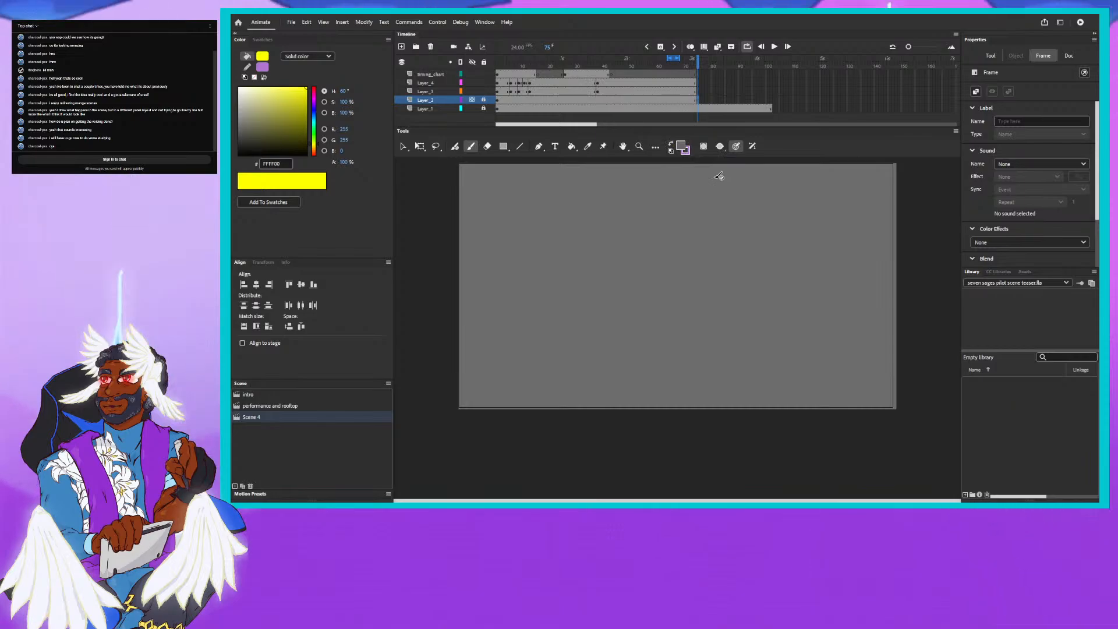
click(681, 146)
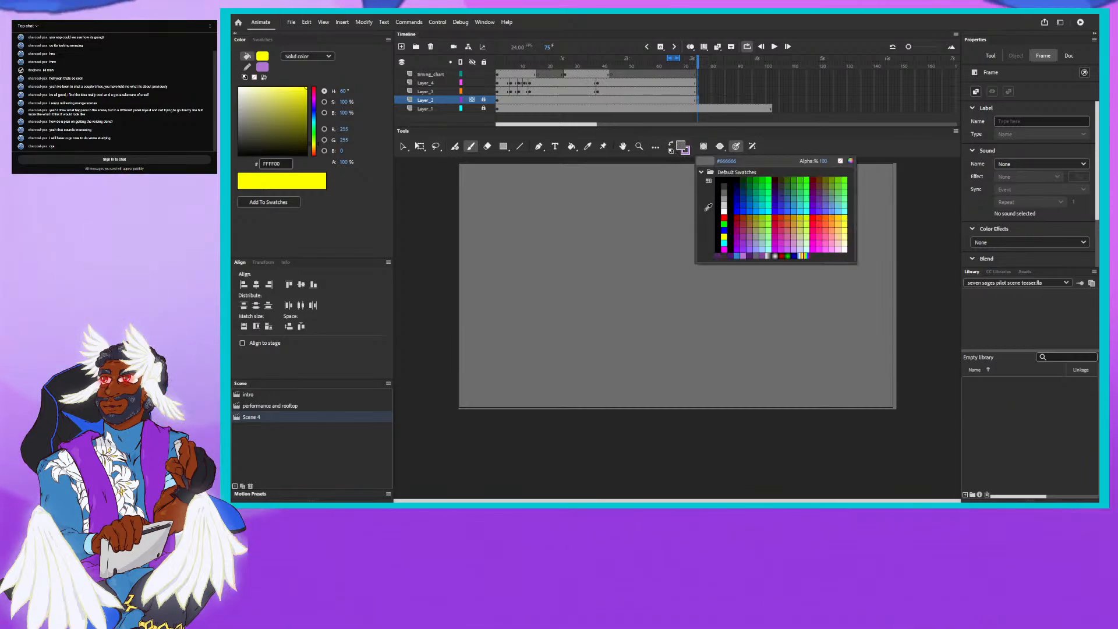
click(724, 185)
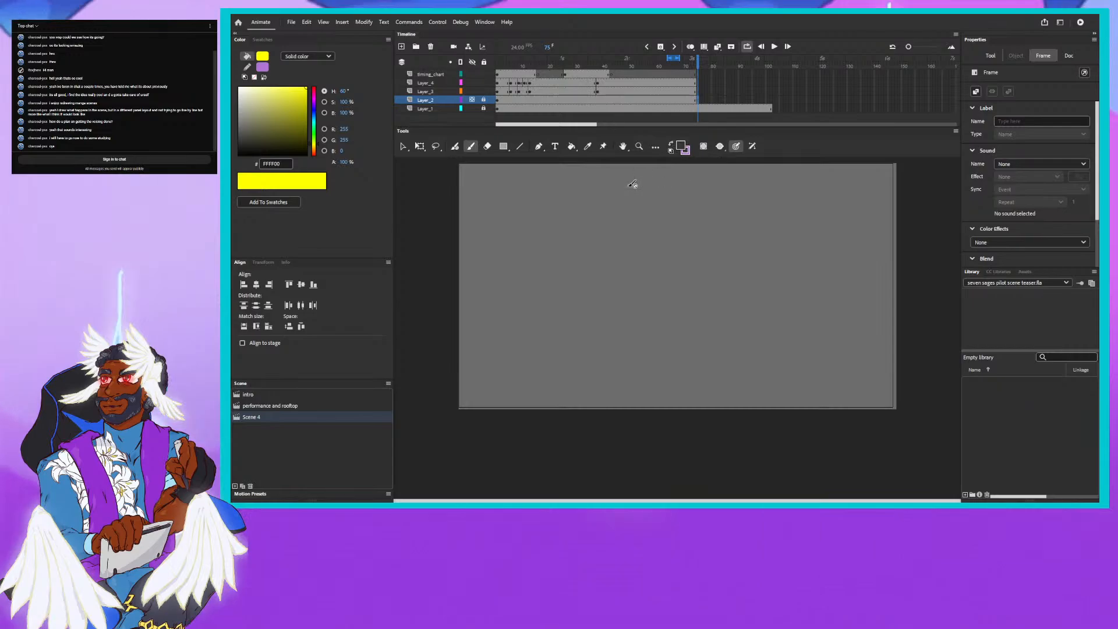
click(482, 100)
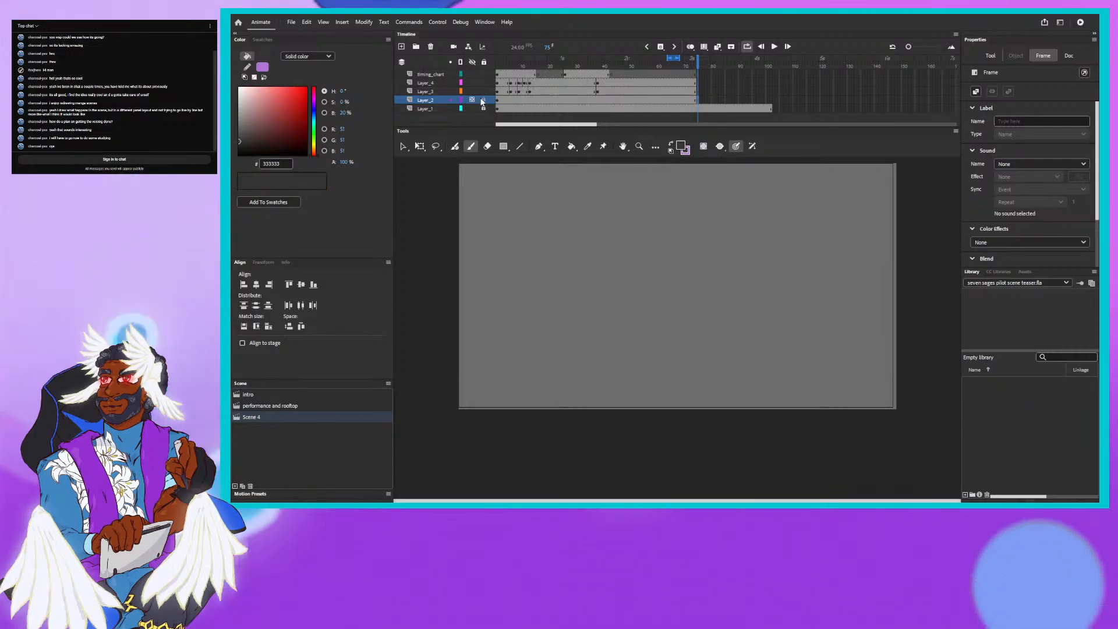
Brush a gently curved horizon line across the upper part of the stage, with receding floor lines fanning down from it.
click(462, 230)
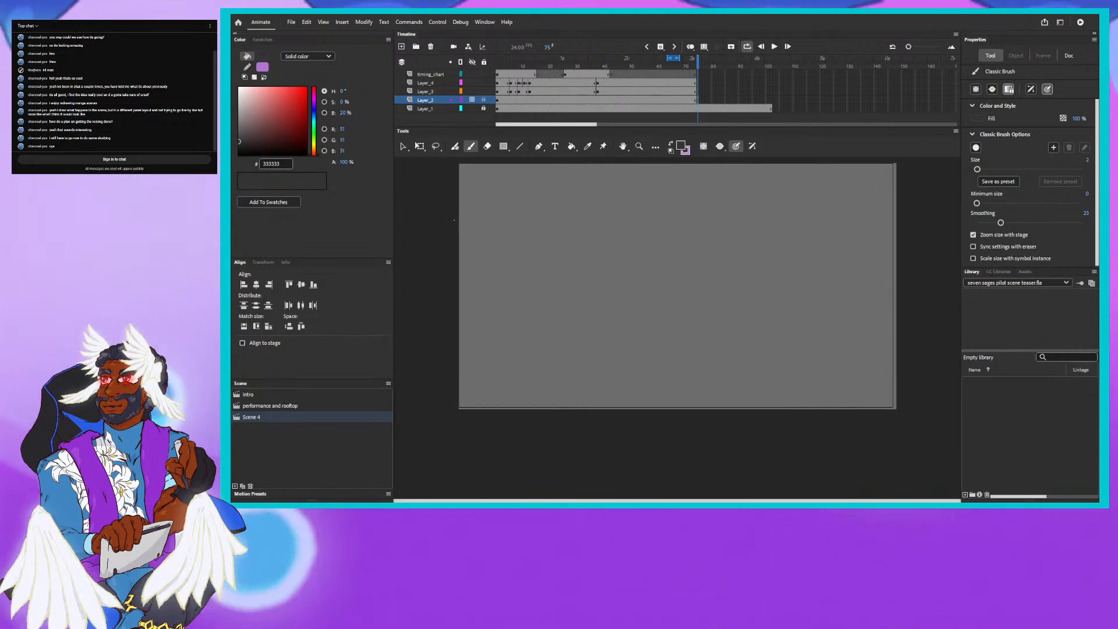
drag(457, 220, 888, 231)
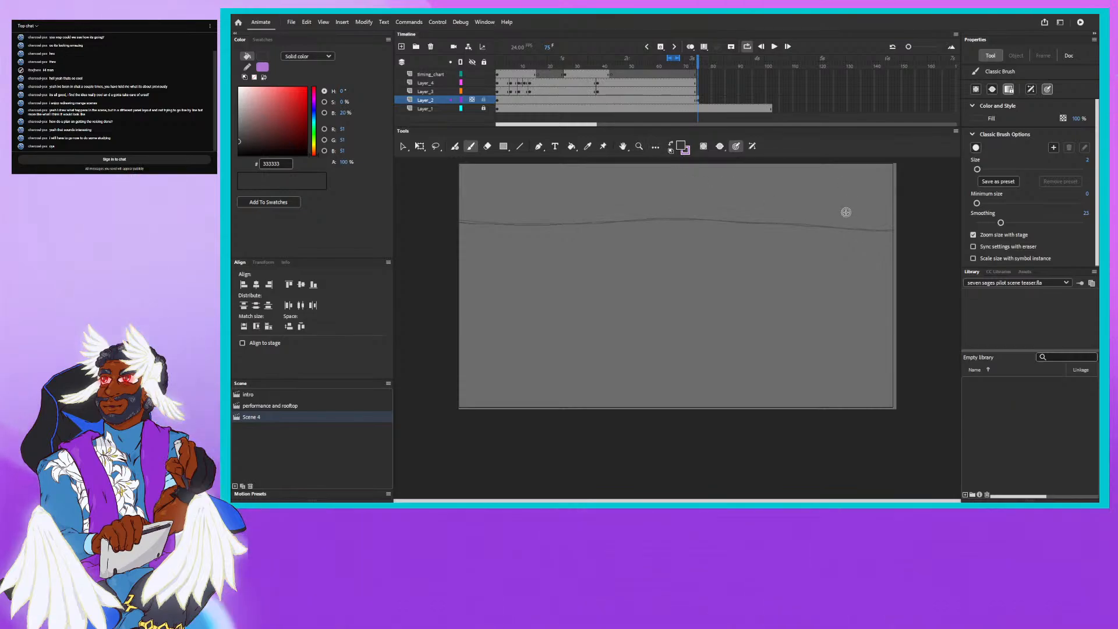
drag(858, 229, 902, 285)
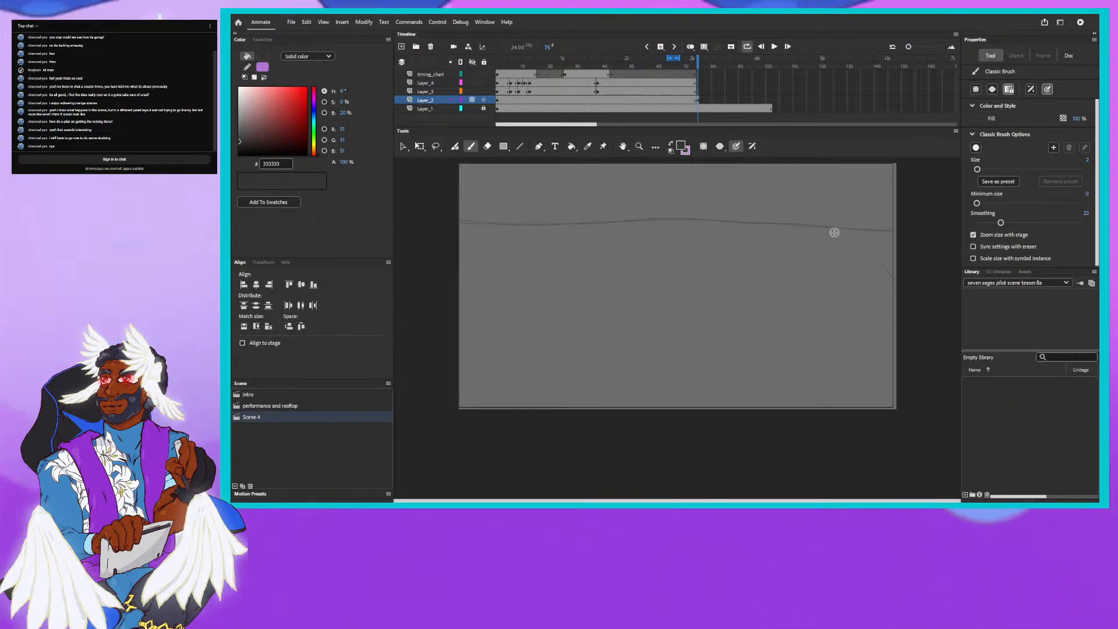
drag(838, 228, 772, 414)
drag(814, 226, 664, 411)
drag(728, 248, 481, 392)
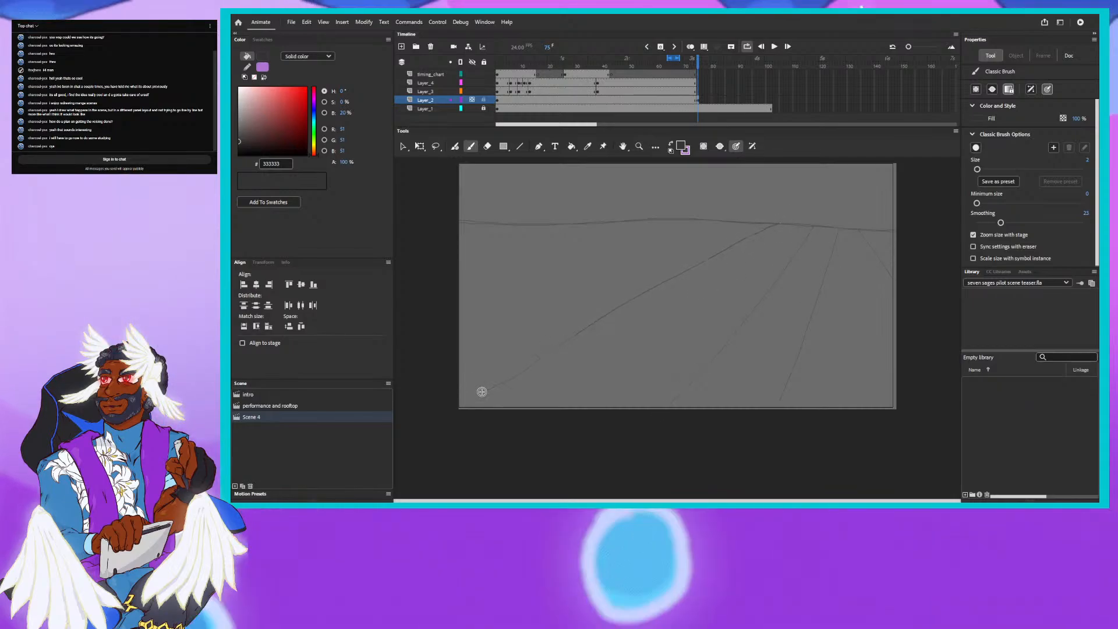
mouse_move(727, 222)
mouse_down()
mouse_move(633, 237)
mouse_move(414, 301)
mouse_up()
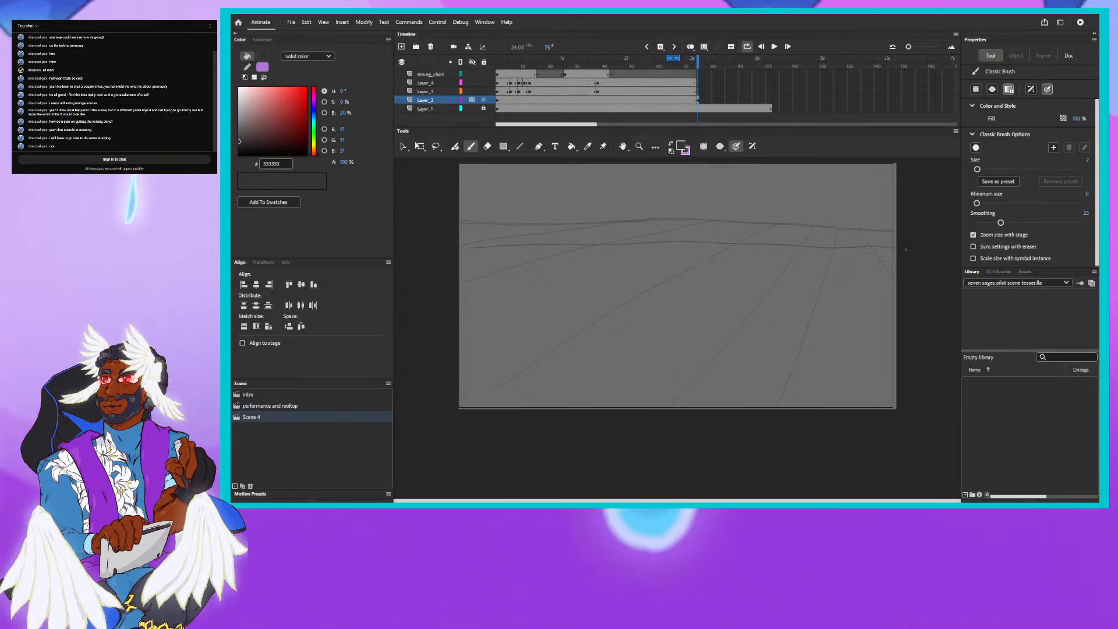
Brush three wavy cross lines below the horizon to form a floor grid, and extend a receding line to the stage's lower-left corner.
drag(442, 245, 899, 247)
drag(485, 276, 912, 301)
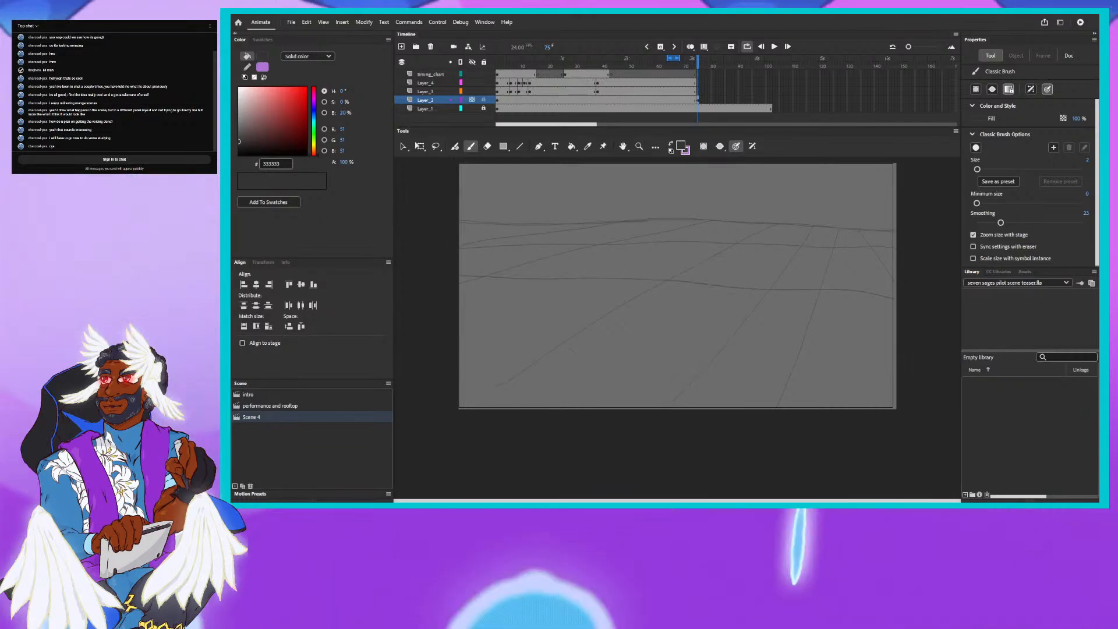
drag(463, 354, 913, 364)
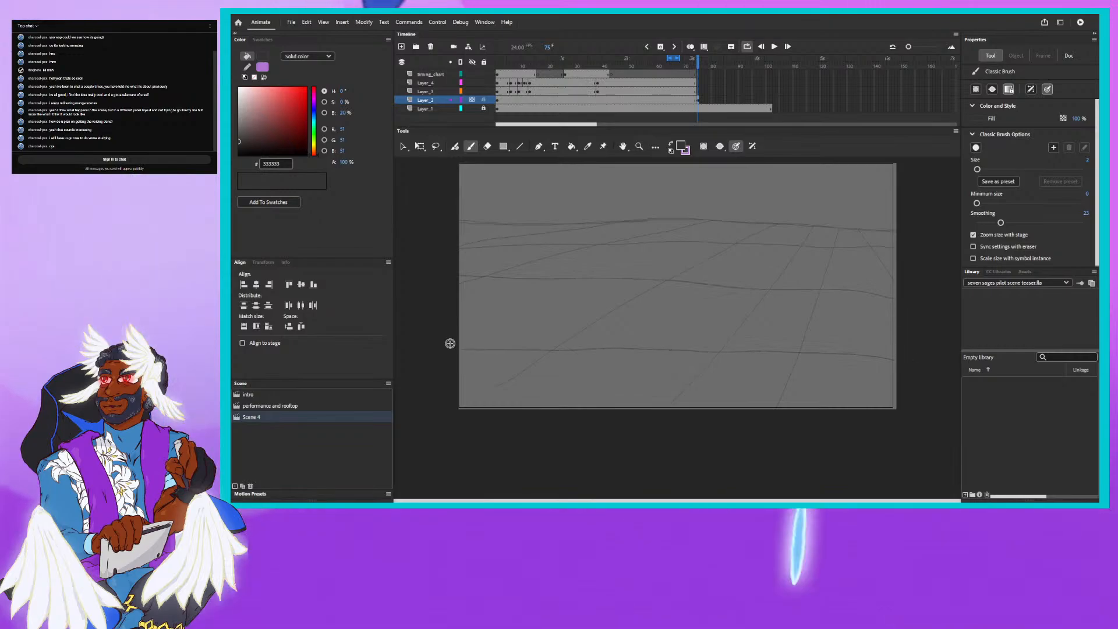
drag(553, 351, 452, 414)
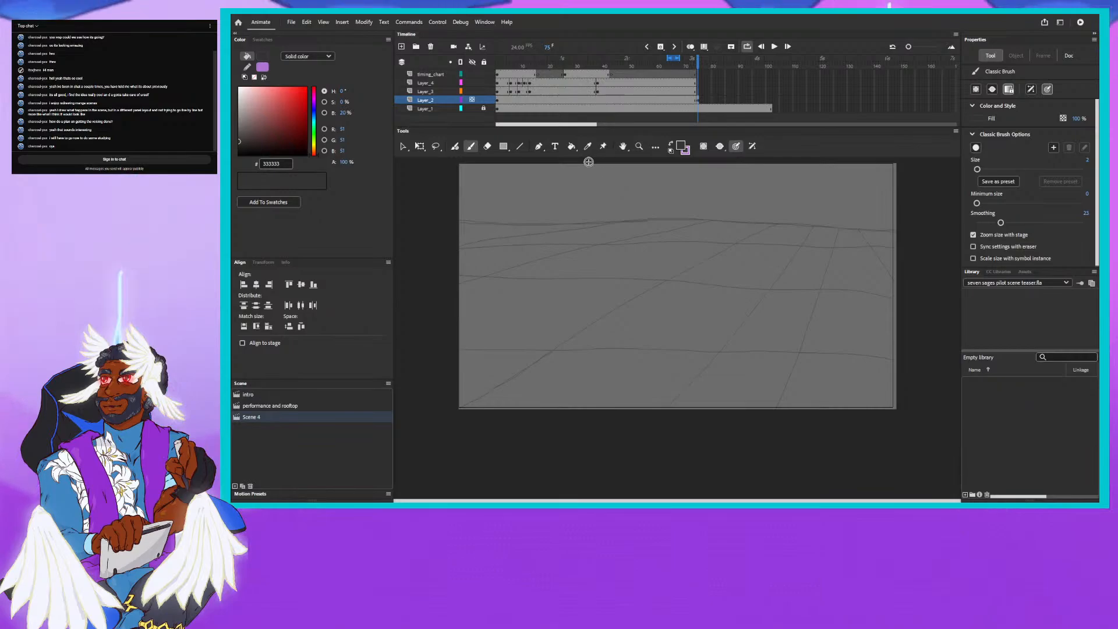
Extend Layer_2's new floor-grid drawing with added frames until the layer ends level with Layer_1.
click(661, 47)
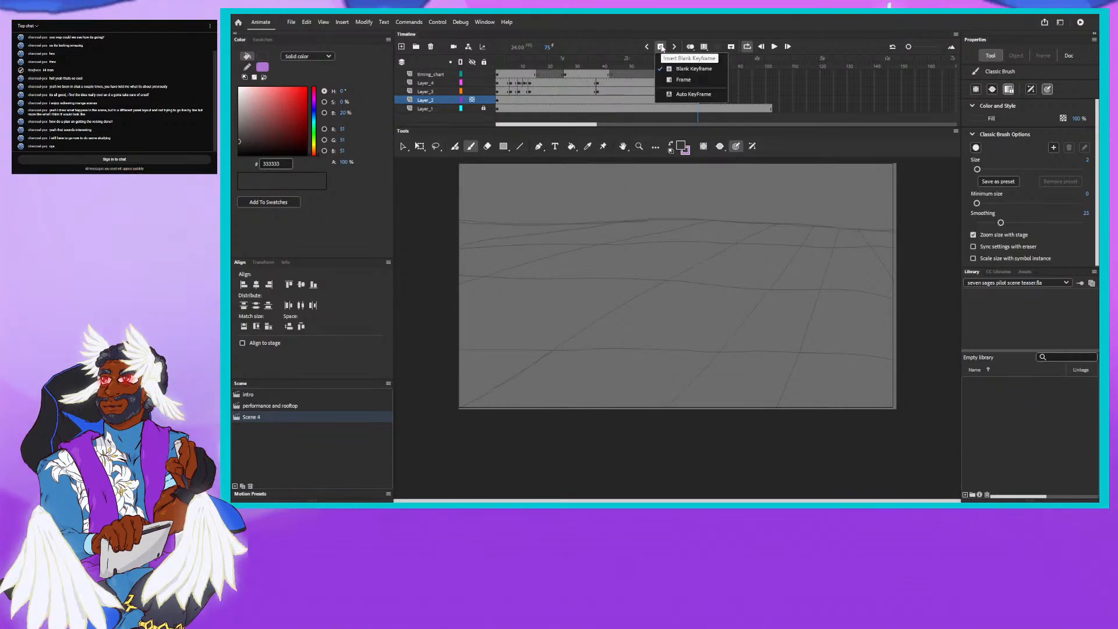
click(684, 79)
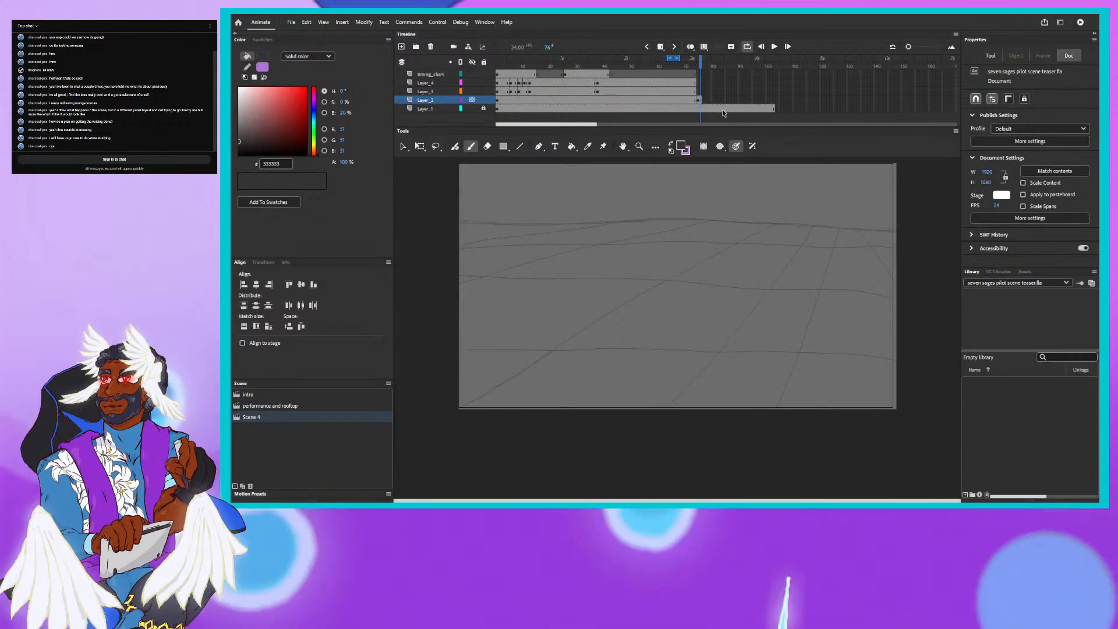
click(701, 101)
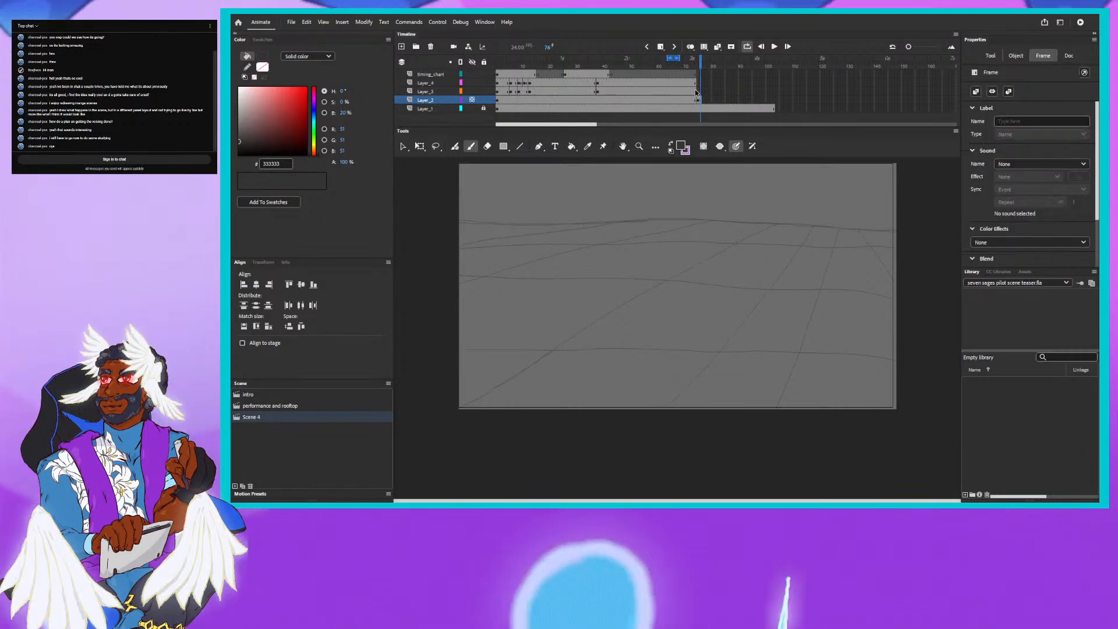
click(660, 49)
click(660, 49)
click(660, 49)
click(660, 49)
click(661, 49)
click(660, 48)
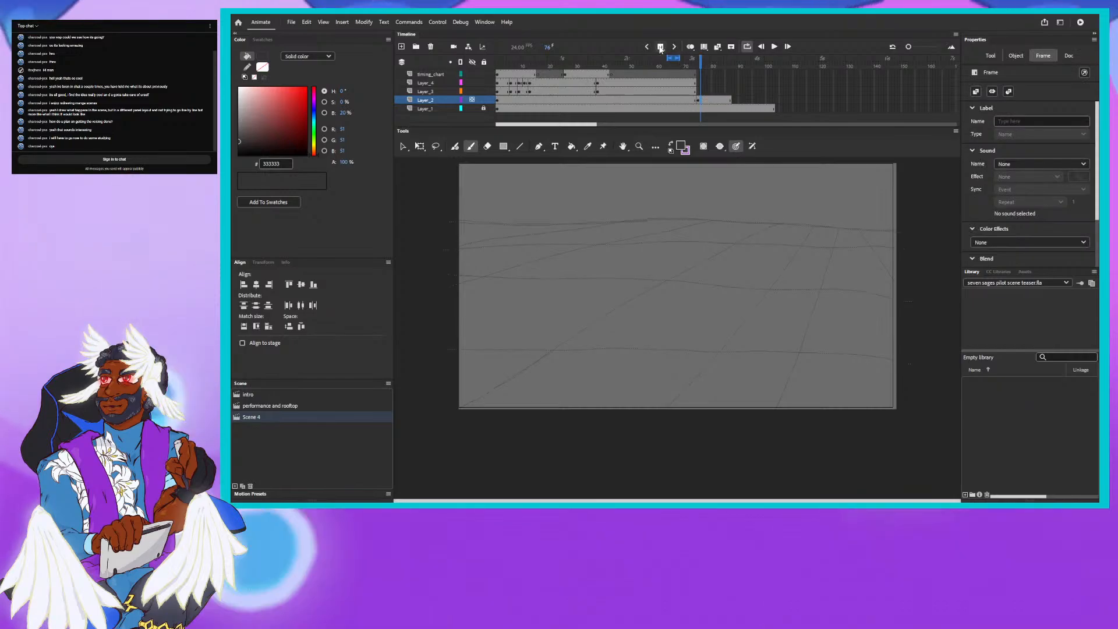
click(660, 49)
click(660, 48)
click(660, 49)
click(661, 49)
click(660, 49)
click(661, 49)
click(660, 49)
click(660, 49)
click(660, 49)
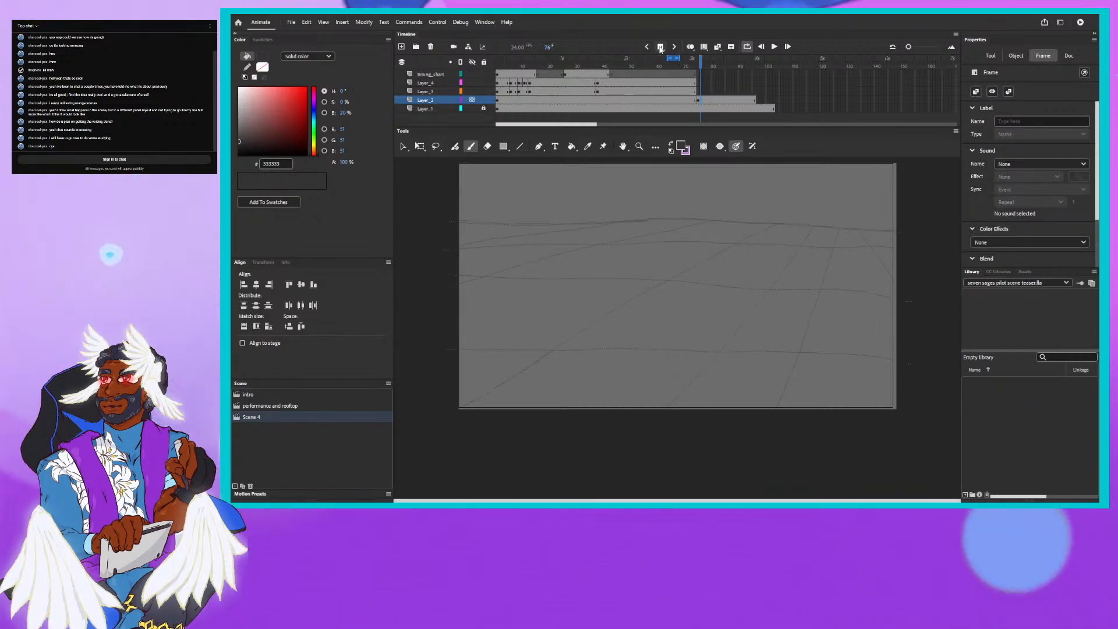
click(660, 49)
click(660, 49)
click(660, 49)
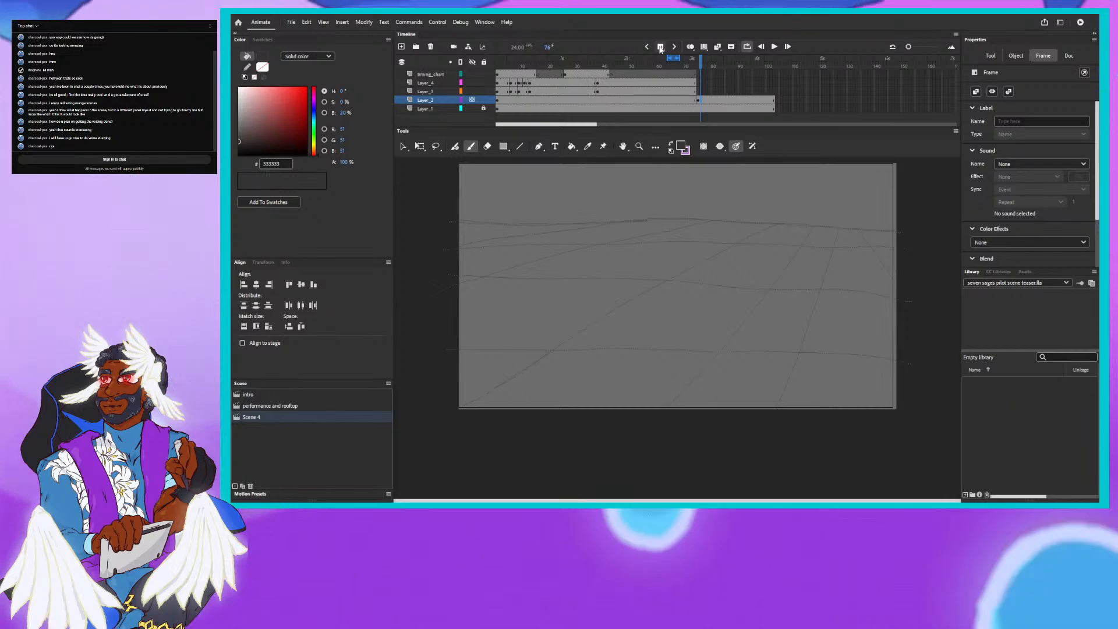
Lock Layer_2, add a new layer above Layer_3 and insert a blank keyframe on it at frame 75.
click(484, 101)
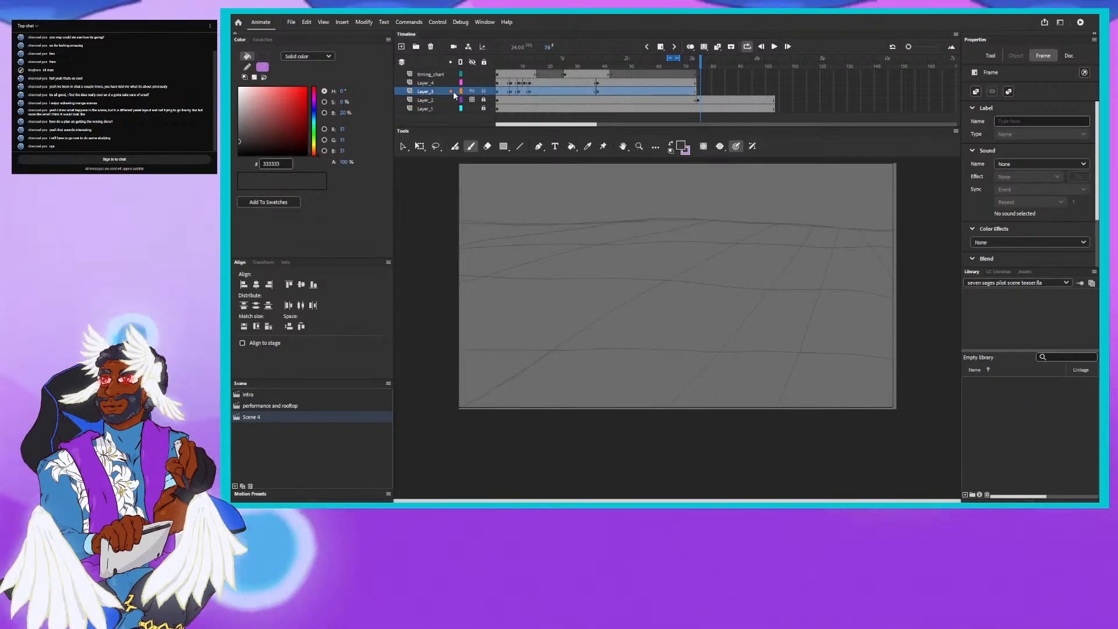
click(402, 47)
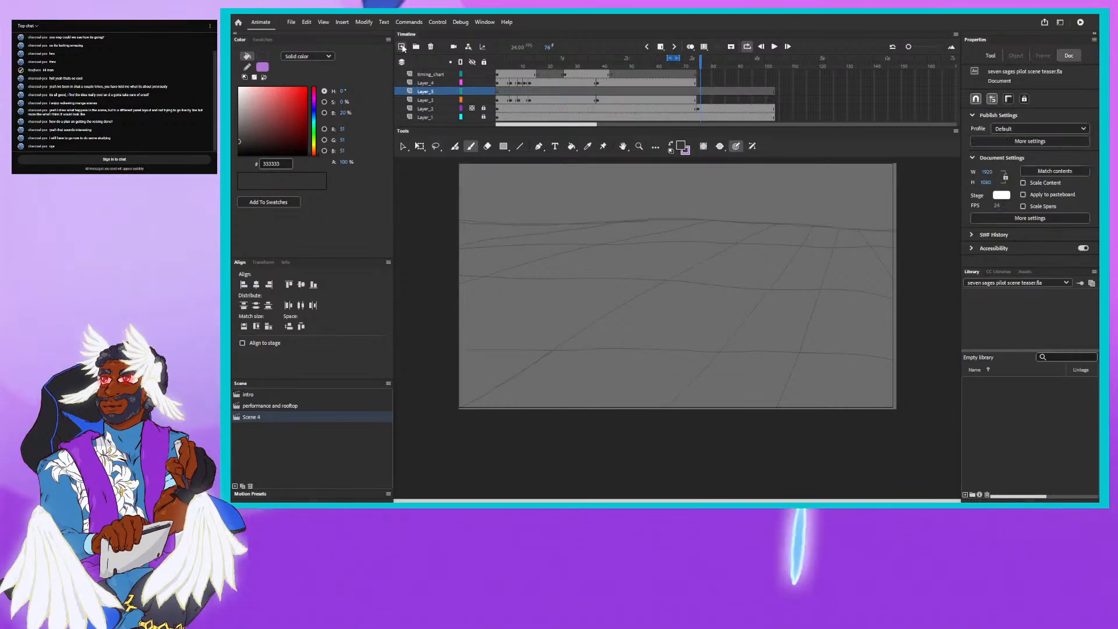
click(698, 91)
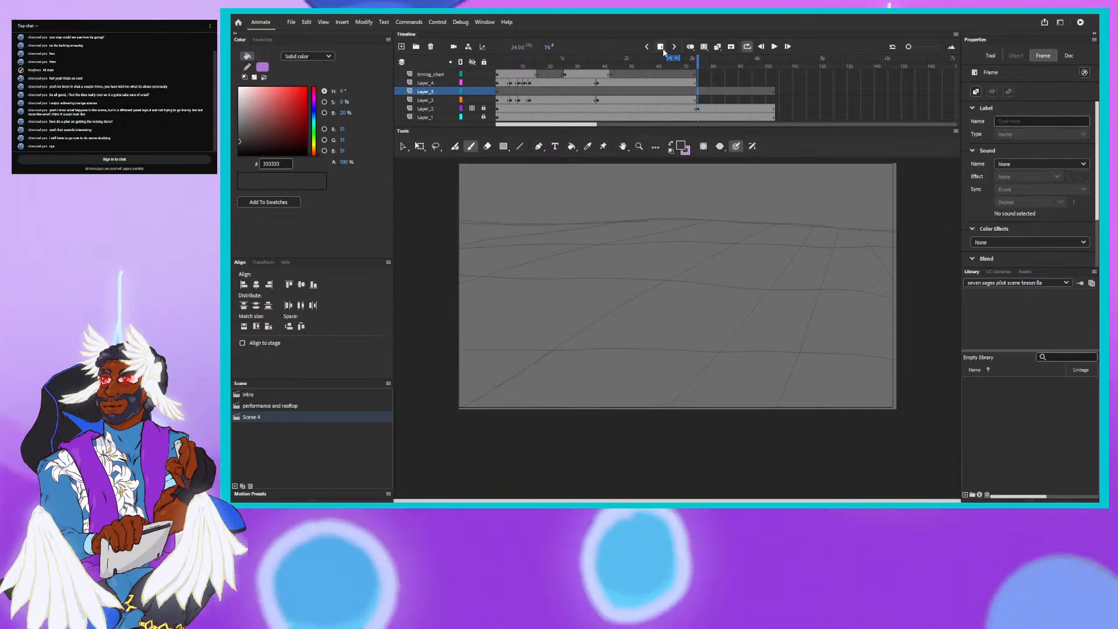
click(661, 47)
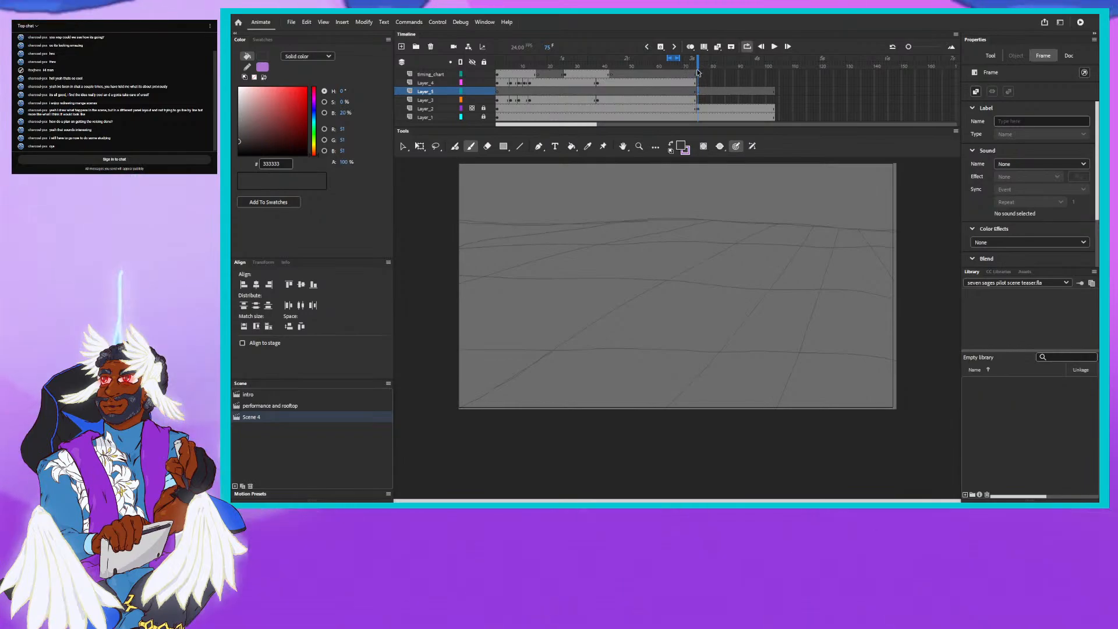
Check the previous shot's last pose at frame 74, return to frame 75 and set the brush fill to yellow #FFFF00.
drag(698, 67, 696, 69)
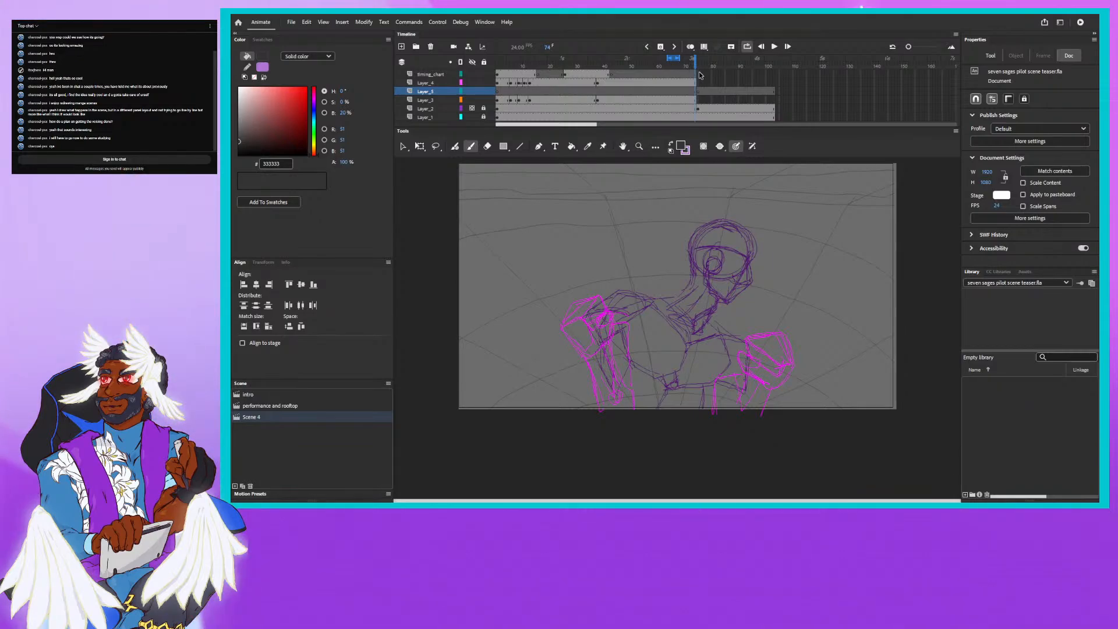
click(697, 65)
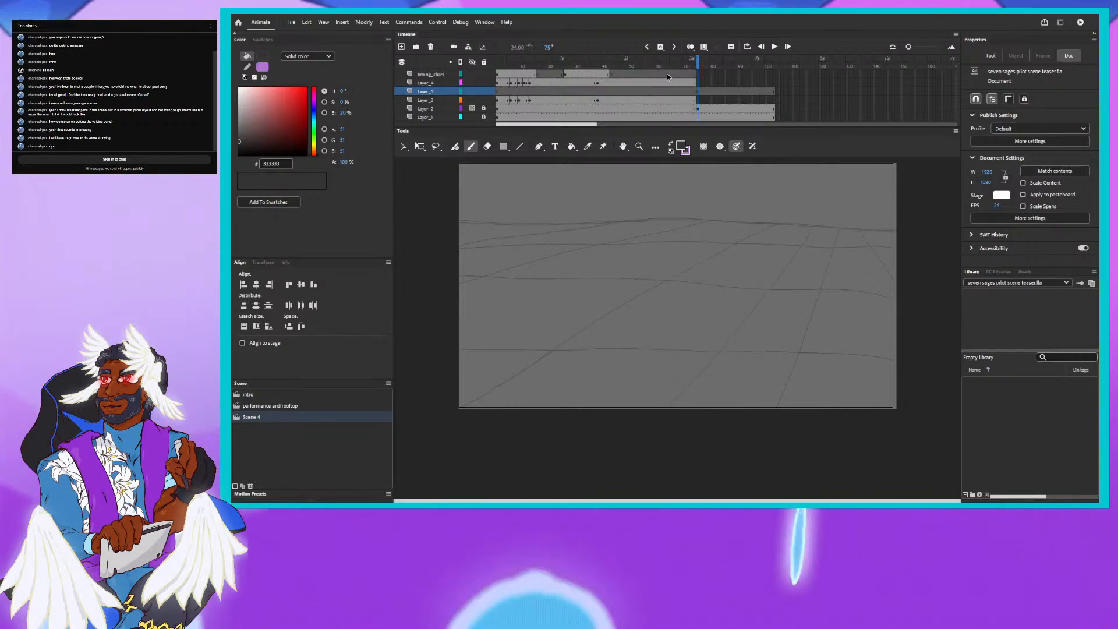
click(679, 146)
click(719, 236)
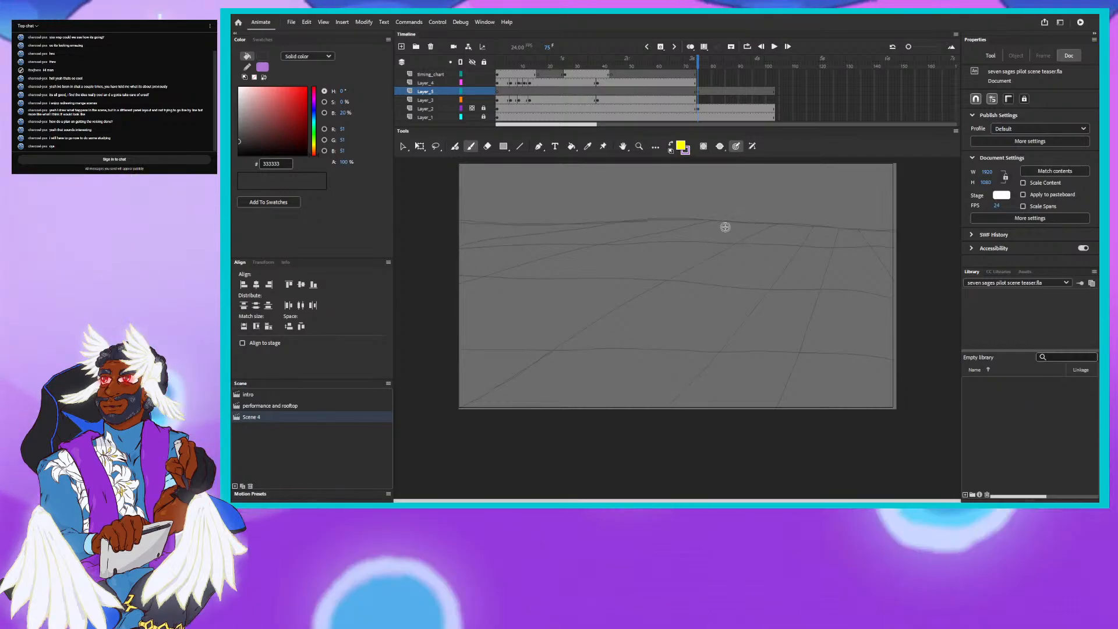
Brush a small figure's tapered torso, outstretched arms with hands, and hips just below the horizon line.
drag(720, 222, 726, 250)
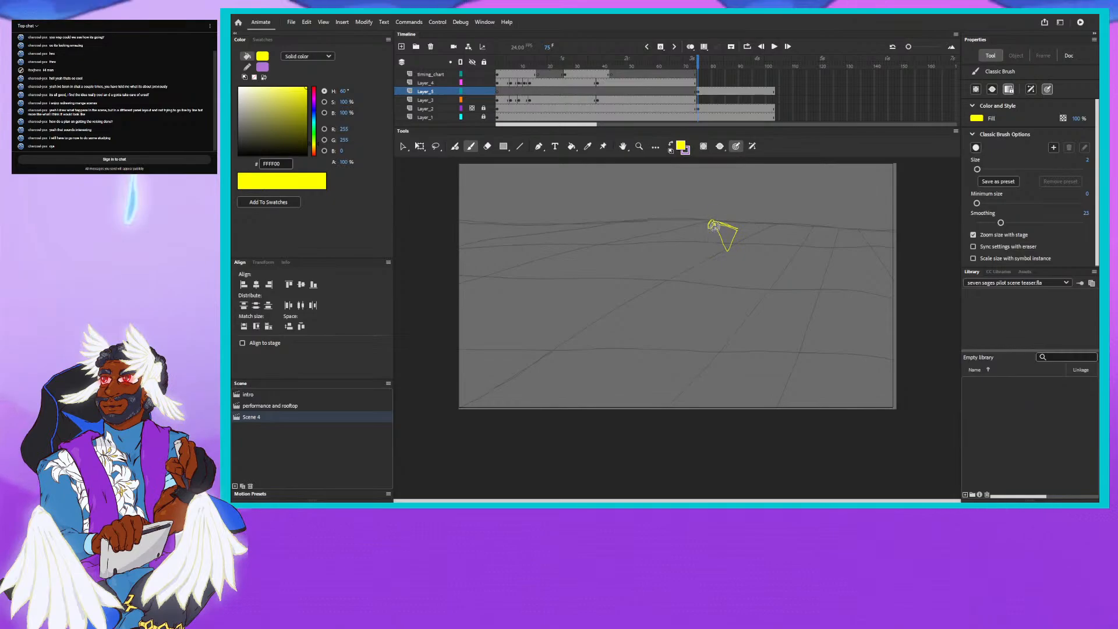
mouse_move(736, 232)
mouse_down()
mouse_move(716, 222)
mouse_move(739, 228)
mouse_move(692, 238)
mouse_up()
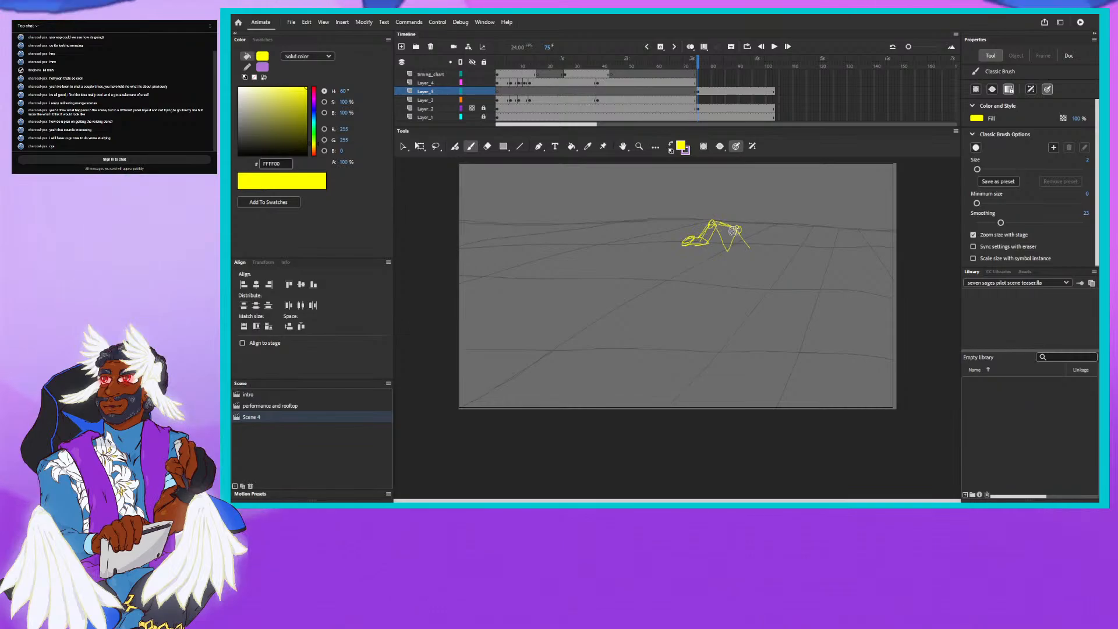
mouse_move(741, 230)
mouse_down()
mouse_move(751, 250)
mouse_move(762, 247)
mouse_up()
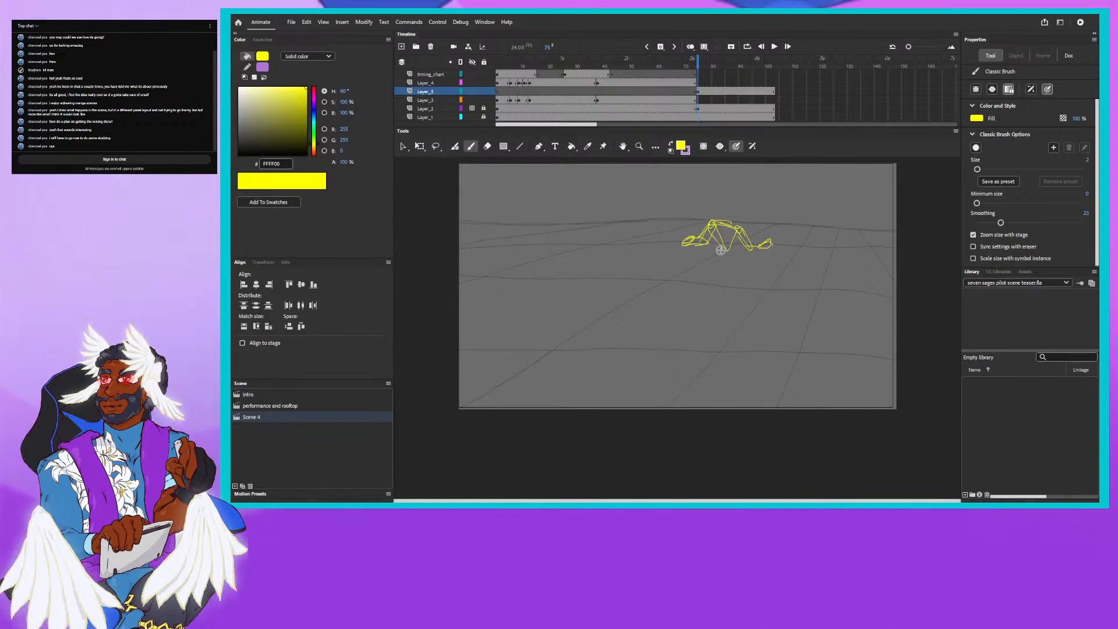
mouse_move(723, 250)
mouse_down()
mouse_move(712, 259)
mouse_move(722, 262)
mouse_up()
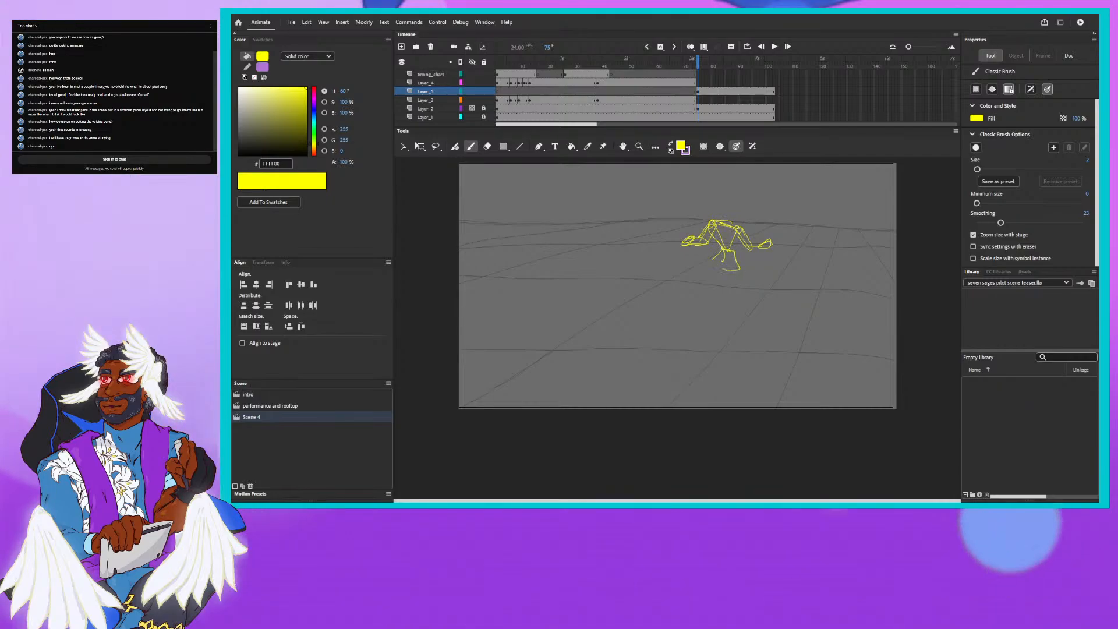
mouse_move(723, 251)
mouse_down()
mouse_move(712, 264)
mouse_move(735, 268)
mouse_up()
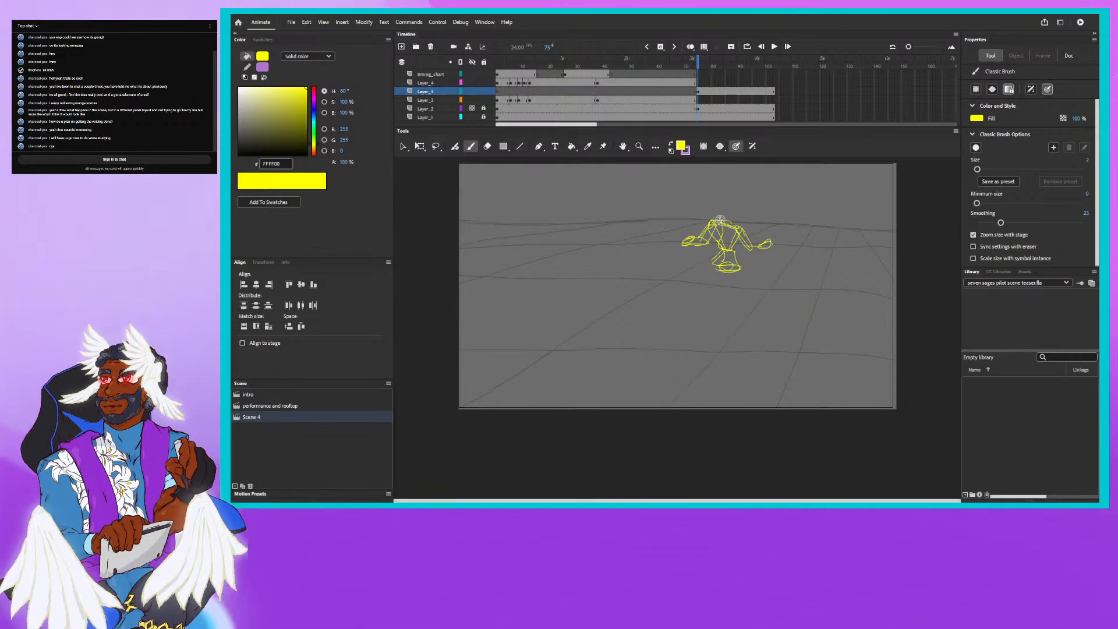
Add the figure's head and neck above the shoulders and brush both standing legs below the hips.
drag(719, 199, 718, 200)
drag(720, 214, 722, 223)
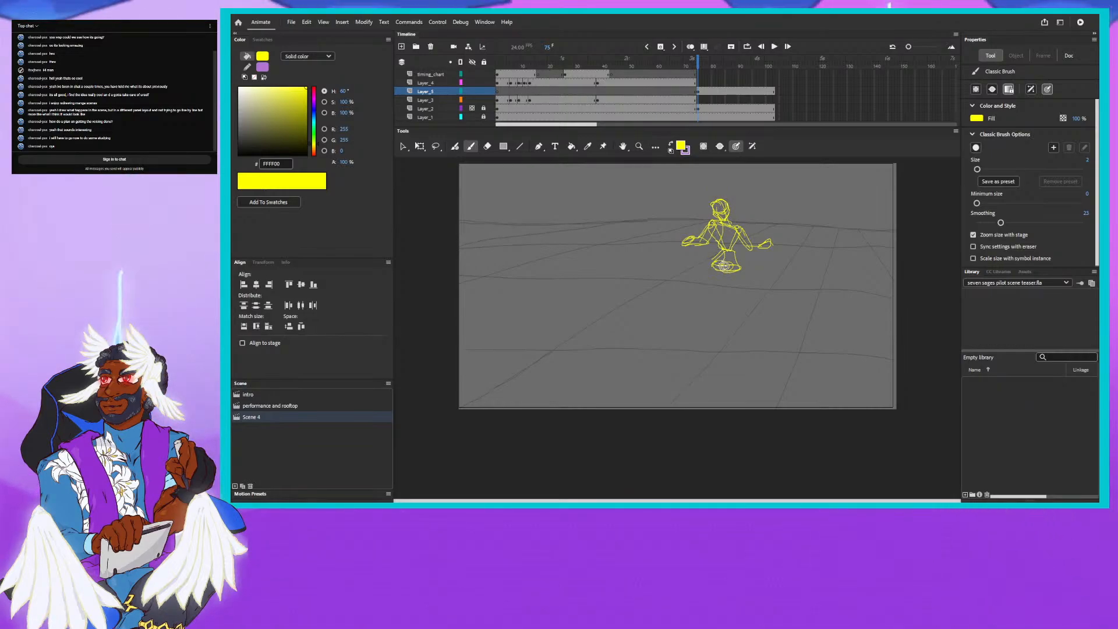
drag(723, 269, 729, 290)
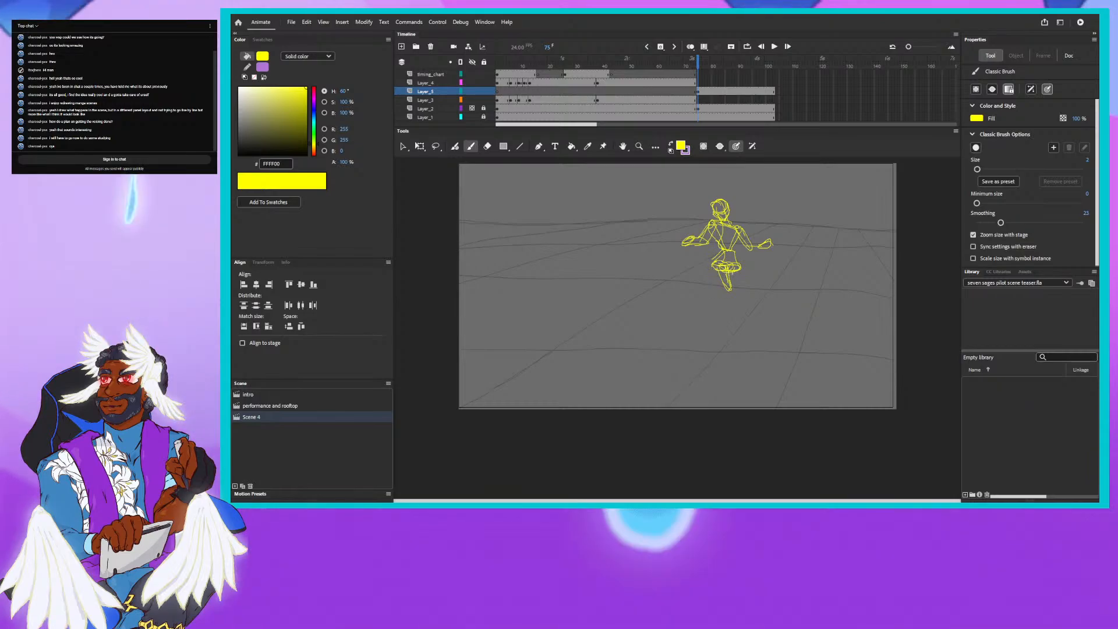
mouse_move(730, 285)
mouse_down()
mouse_move(743, 318)
mouse_move(733, 313)
mouse_up()
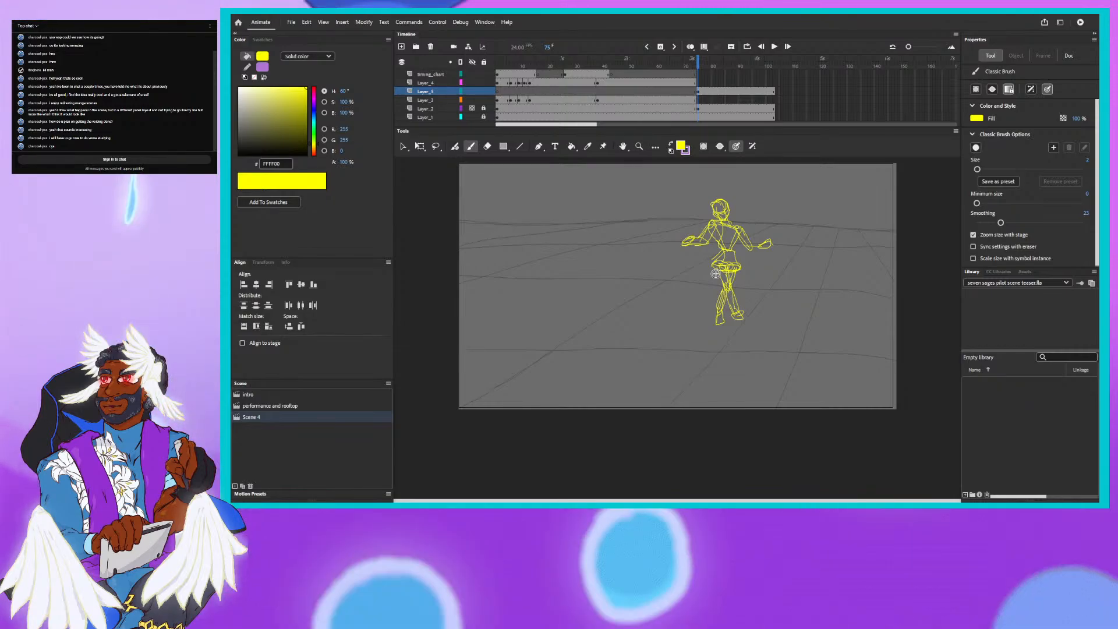
Go to frame 77 on Layer_5 and brush in the foot of the standing figure's right-hand leg.
click(705, 65)
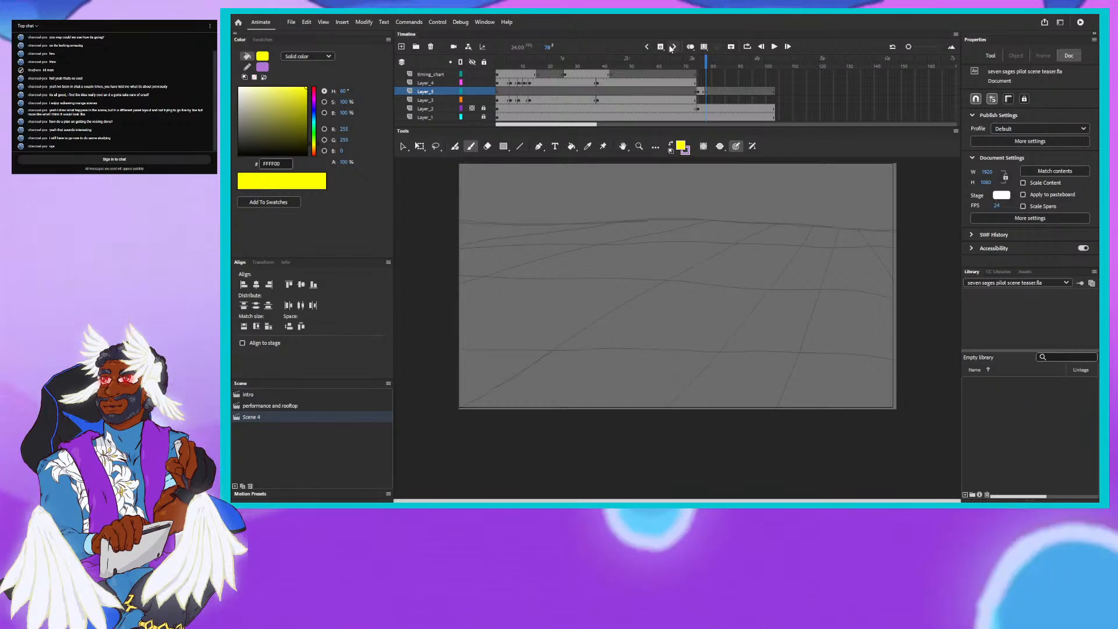
click(706, 60)
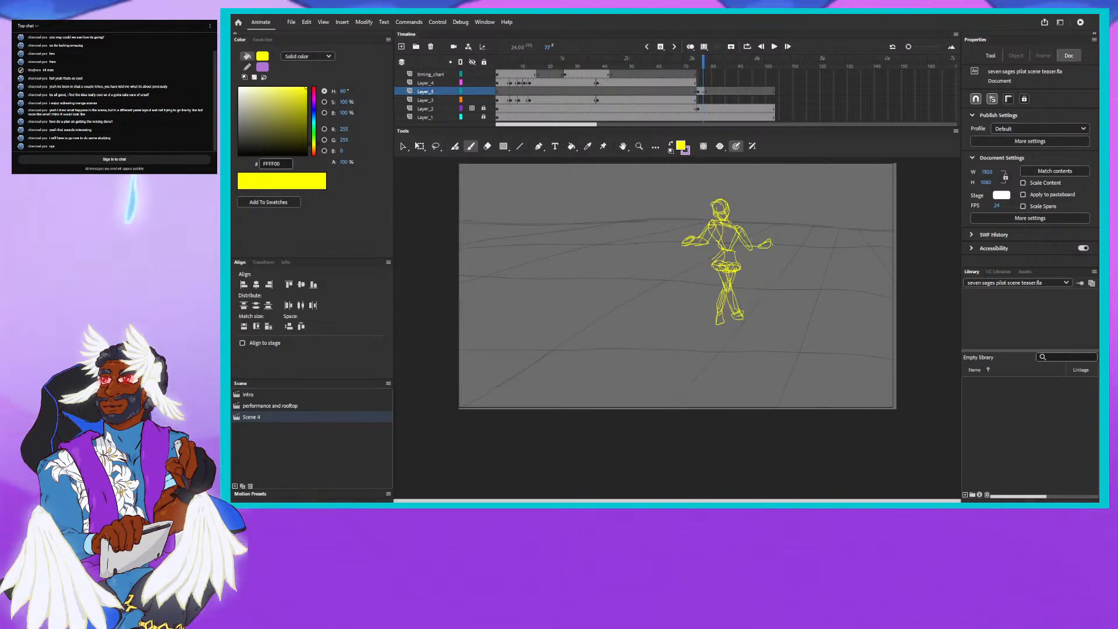
drag(743, 314, 745, 325)
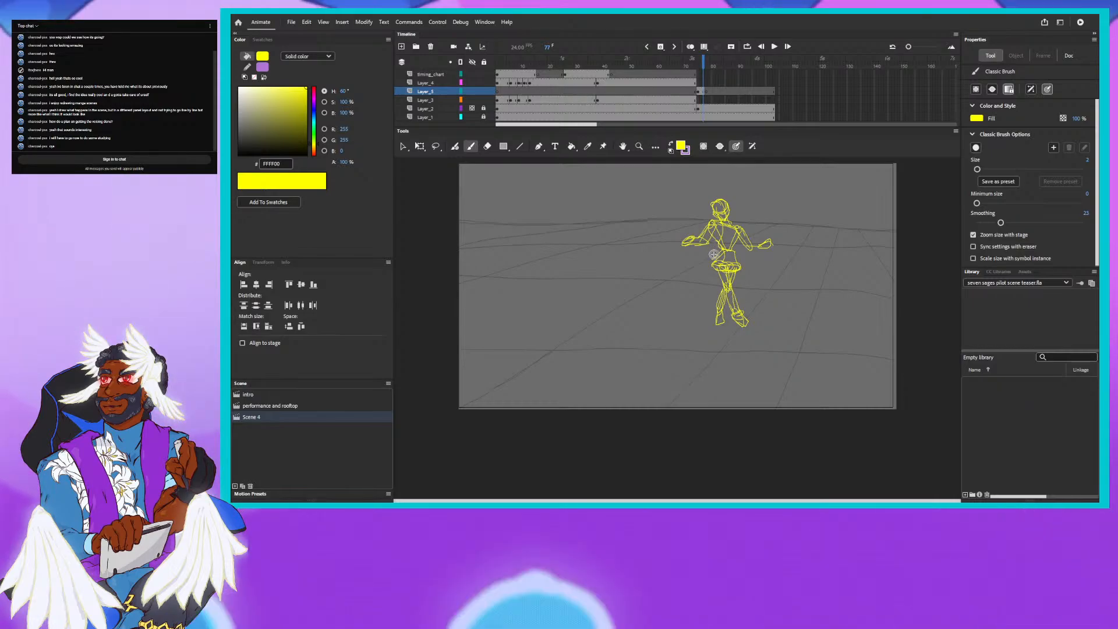
At frame 79 on Layer_5, turn on onion skinning and brush a second pose's bent front leg and hips beside the first figure.
click(708, 63)
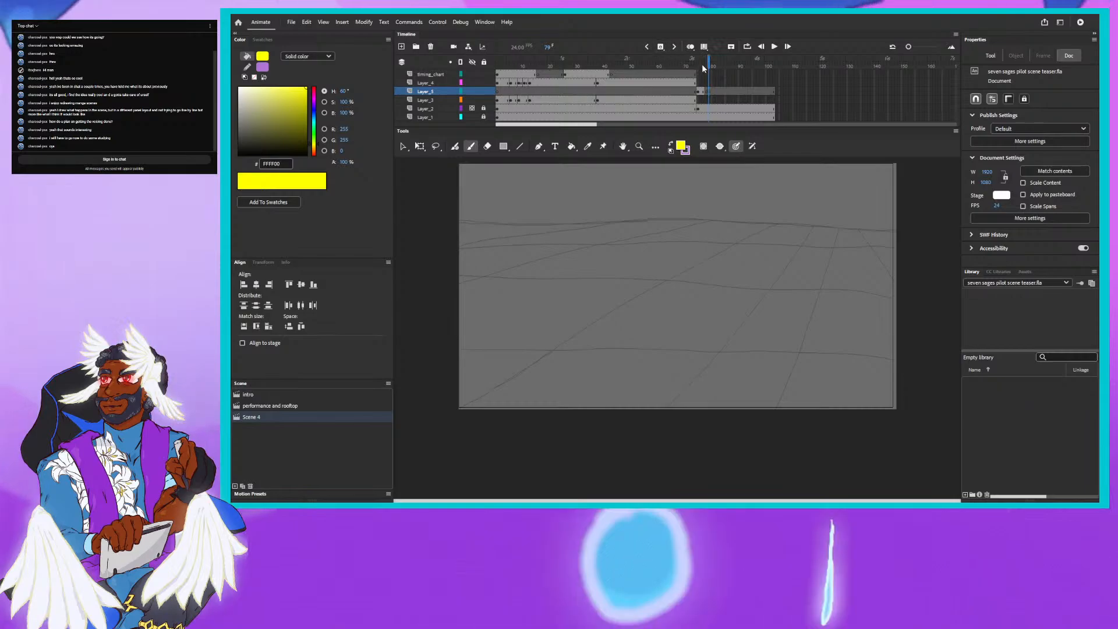
click(709, 91)
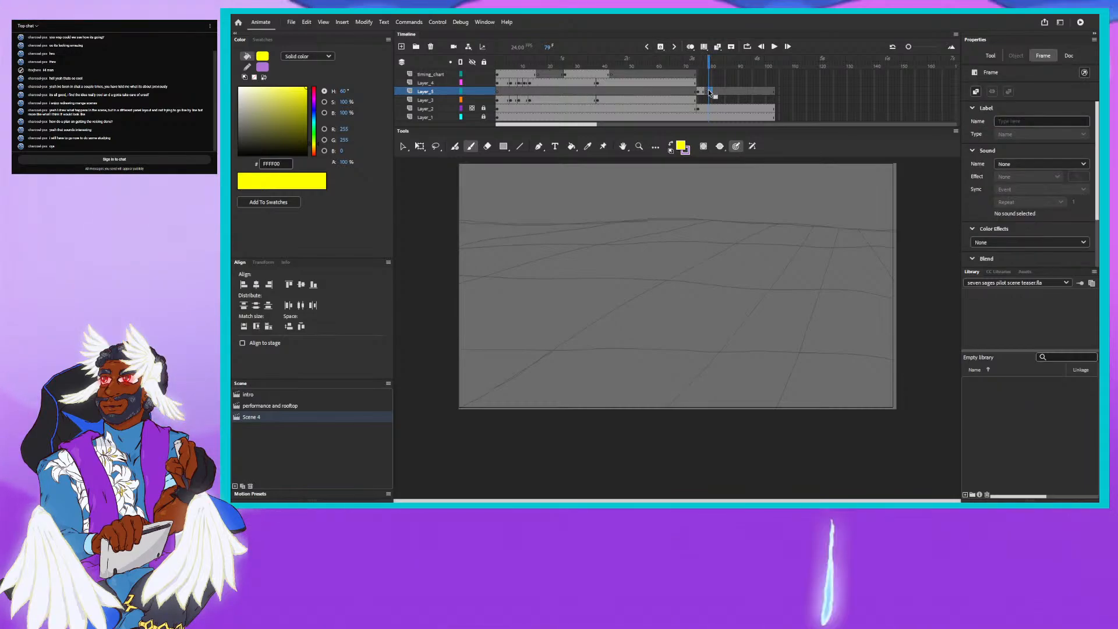
click(708, 67)
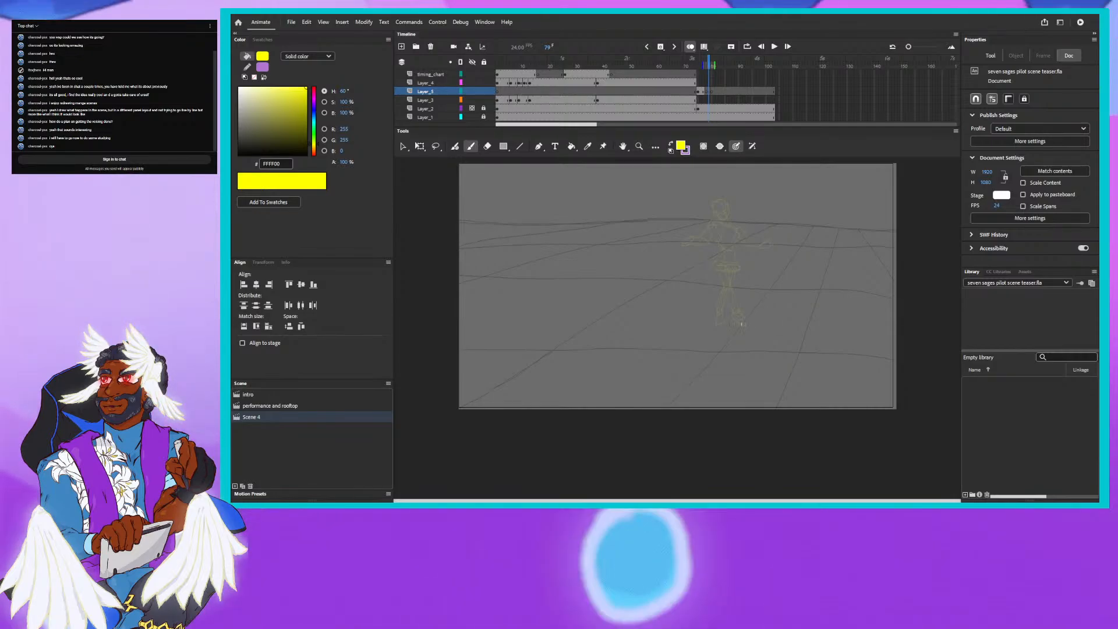
mouse_move(742, 324)
mouse_down()
mouse_move(740, 334)
mouse_move(758, 330)
mouse_up()
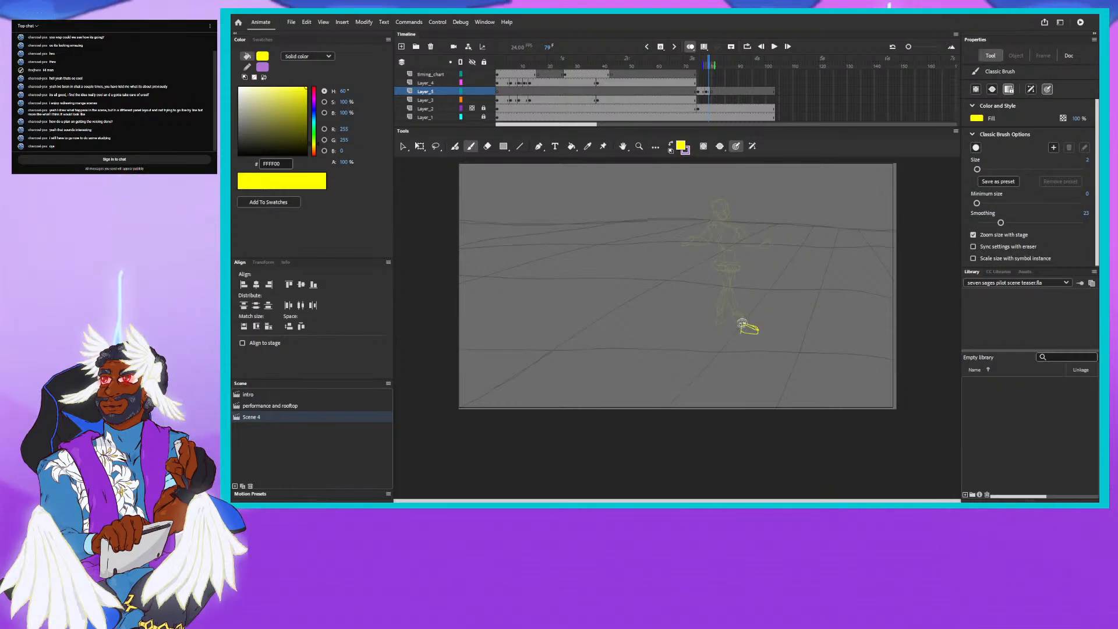
drag(742, 323, 758, 299)
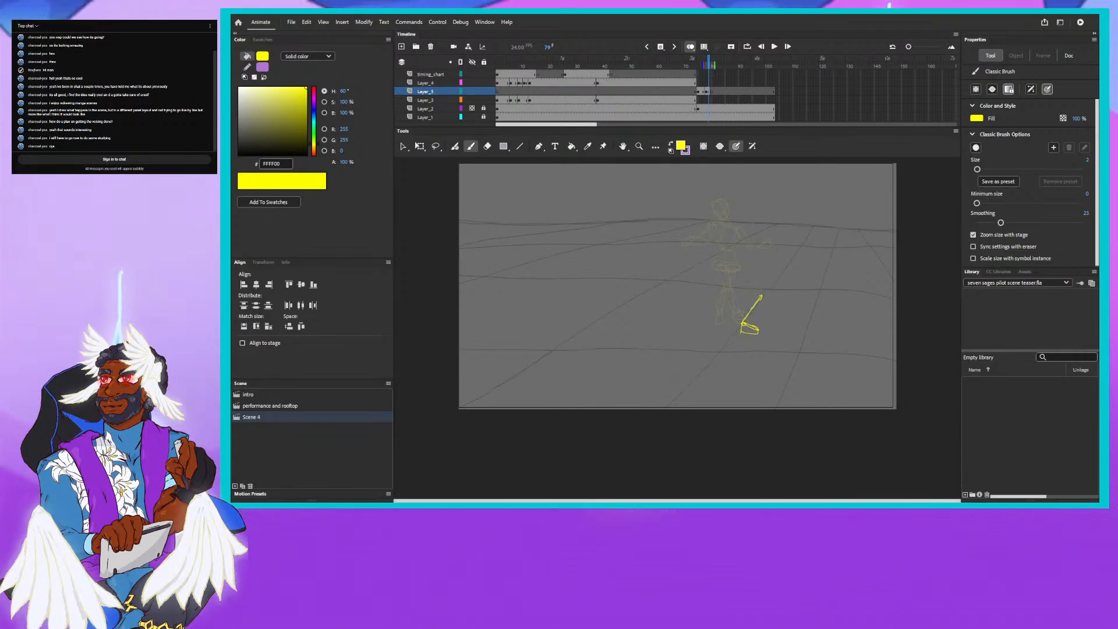
drag(759, 294, 754, 275)
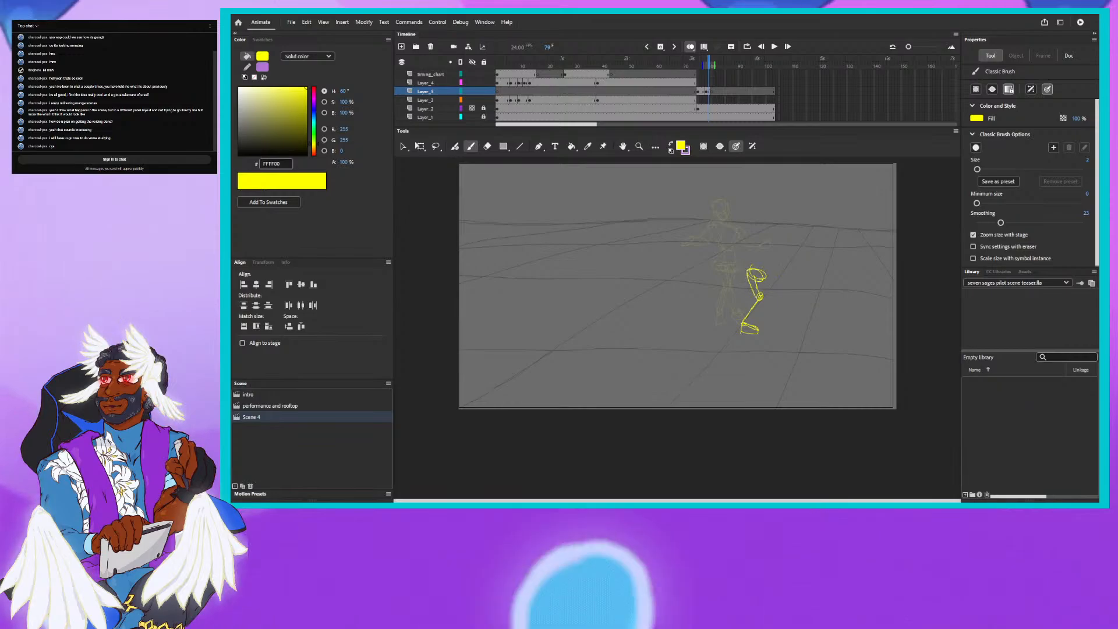
drag(747, 271, 761, 294)
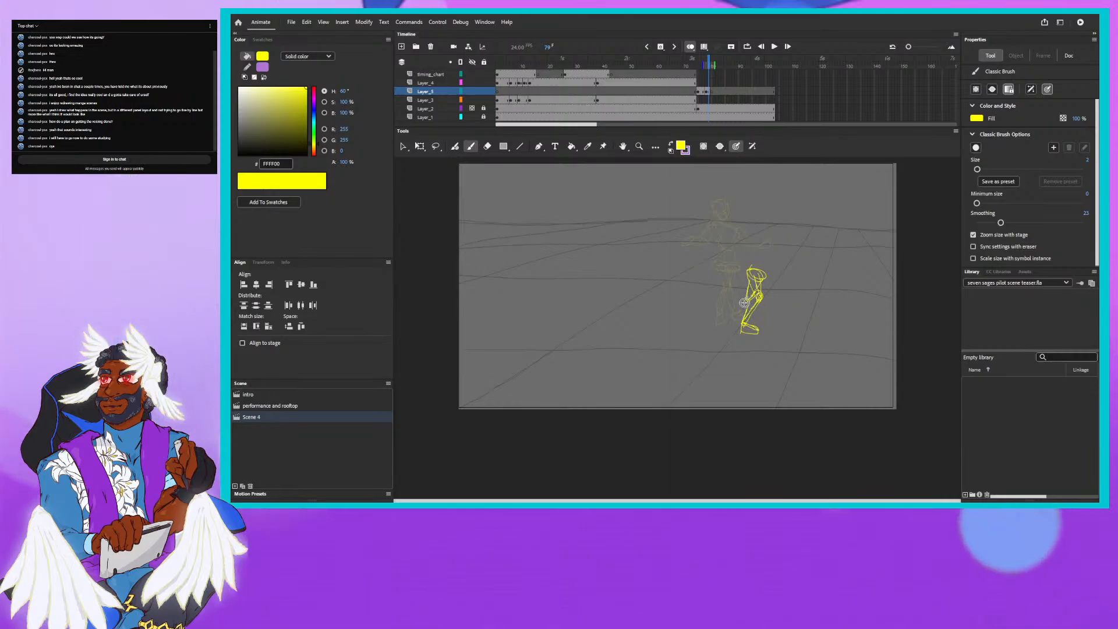
Brush the second pose's trailing leg angled back toward the first figure, its torso and both bent arms.
drag(735, 314, 731, 318)
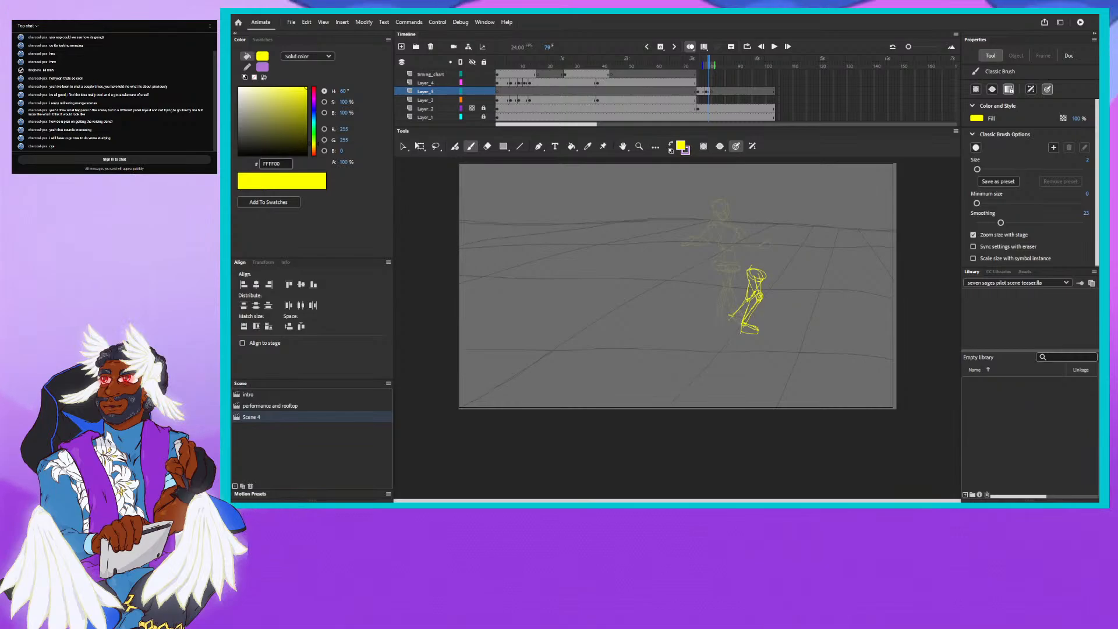
mouse_move(729, 315)
mouse_down()
mouse_move(718, 327)
mouse_move(733, 317)
mouse_up()
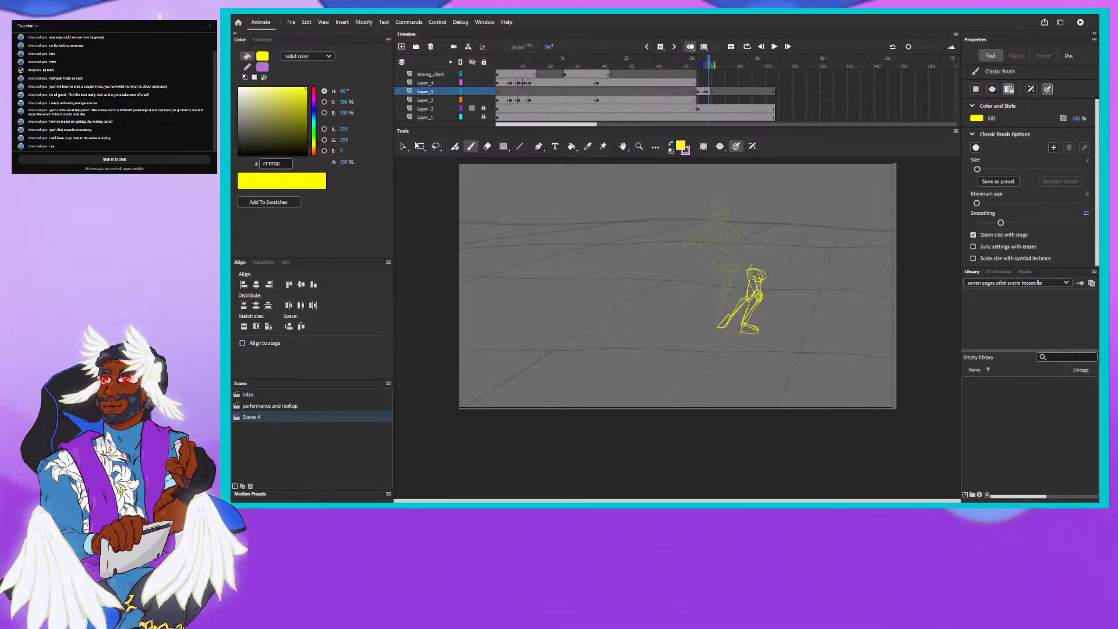
mouse_move(746, 269)
mouse_down()
mouse_move(783, 255)
mouse_move(769, 229)
mouse_move(790, 249)
mouse_move(767, 260)
mouse_up()
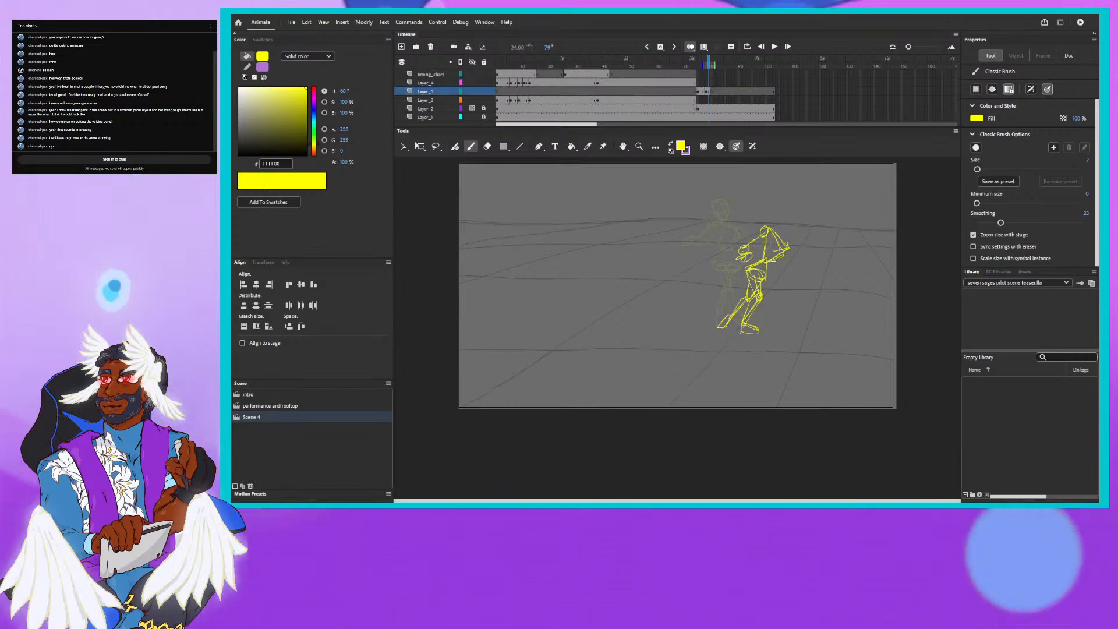
mouse_move(770, 230)
mouse_down()
mouse_move(790, 240)
mouse_move(788, 254)
mouse_up()
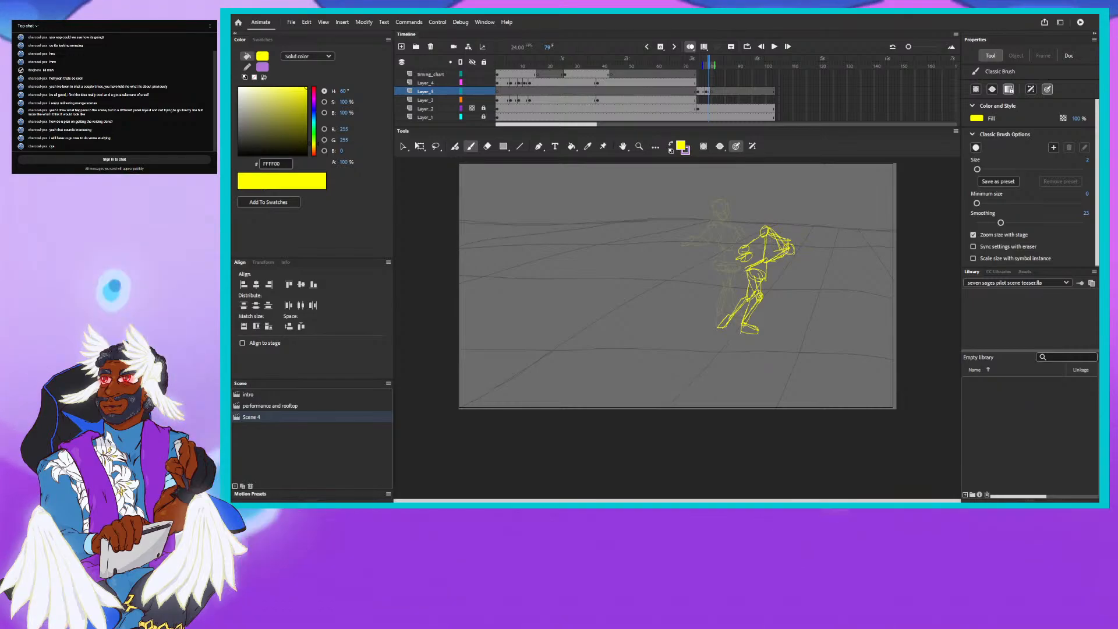
Brush the second pose's outstretched forearm and hand, and add its head with facial guidelines above the shoulders.
mouse_move(793, 245)
mouse_down()
mouse_move(806, 263)
mouse_move(787, 259)
mouse_move(822, 266)
mouse_up()
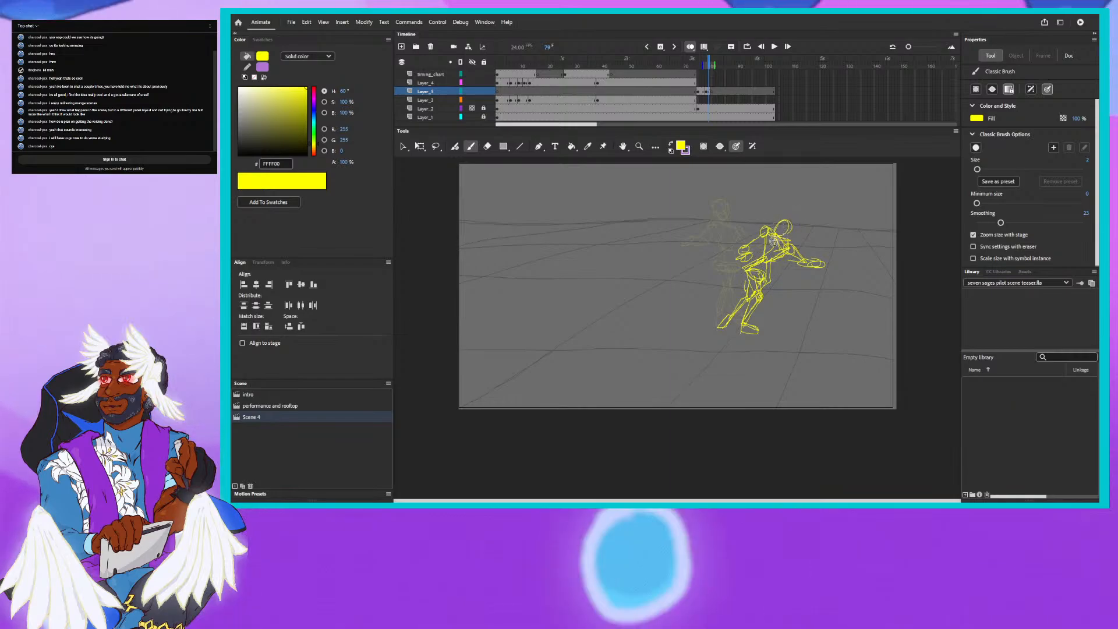
drag(779, 223, 795, 220)
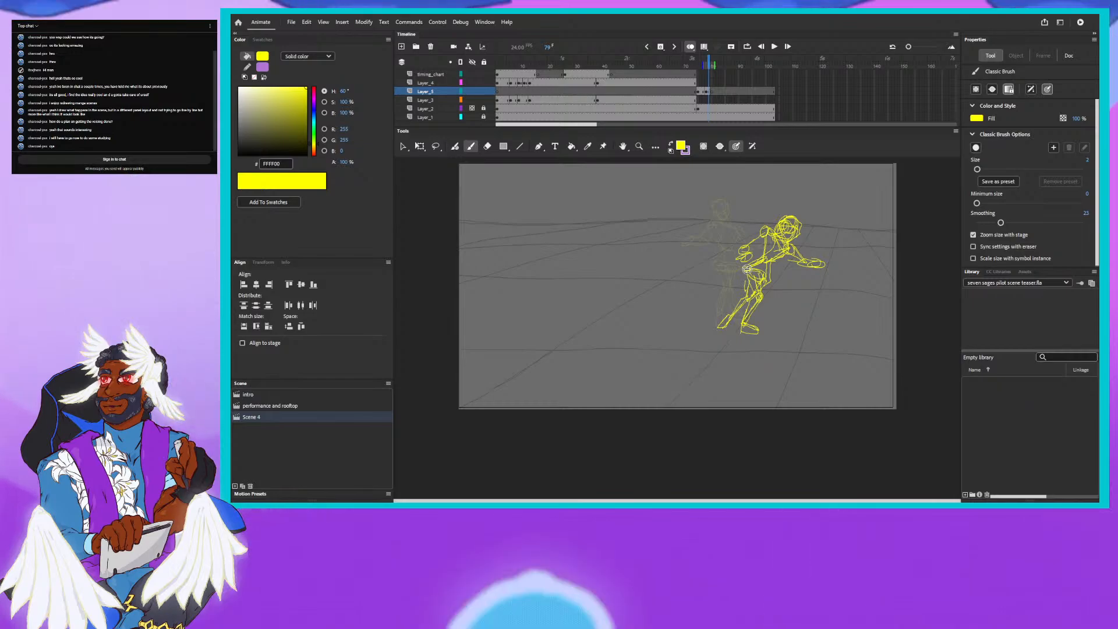
Review the cut into the new shot frame by frame from frame 73 to 81, comparing both yellow poses.
click(695, 66)
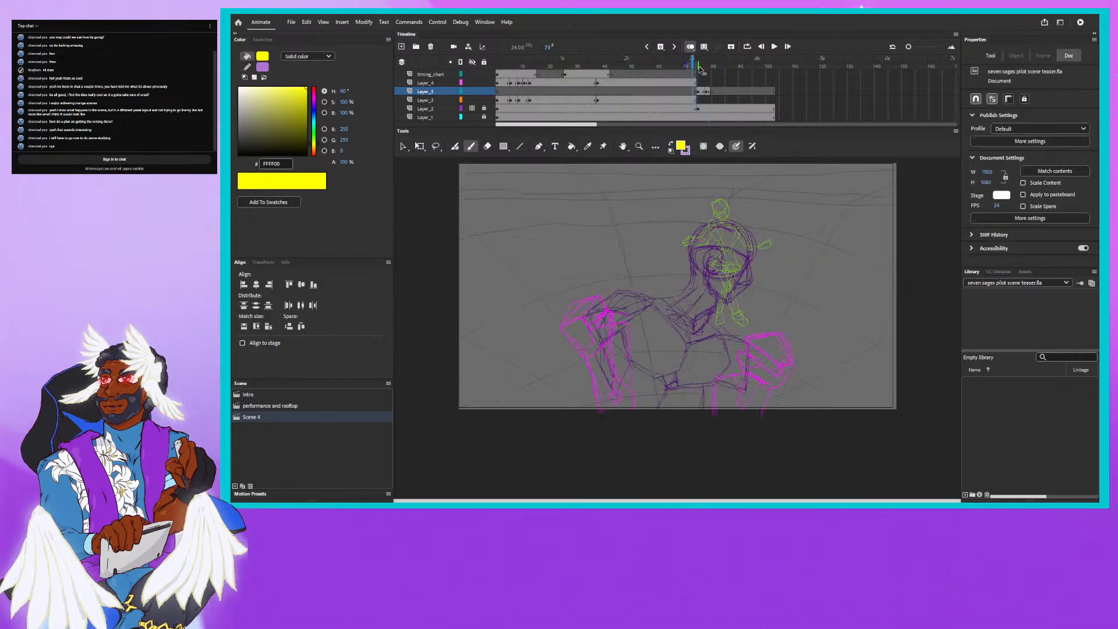
key(period)
key(period)
key(period)
key(period)
key(period)
key(period)
key(period)
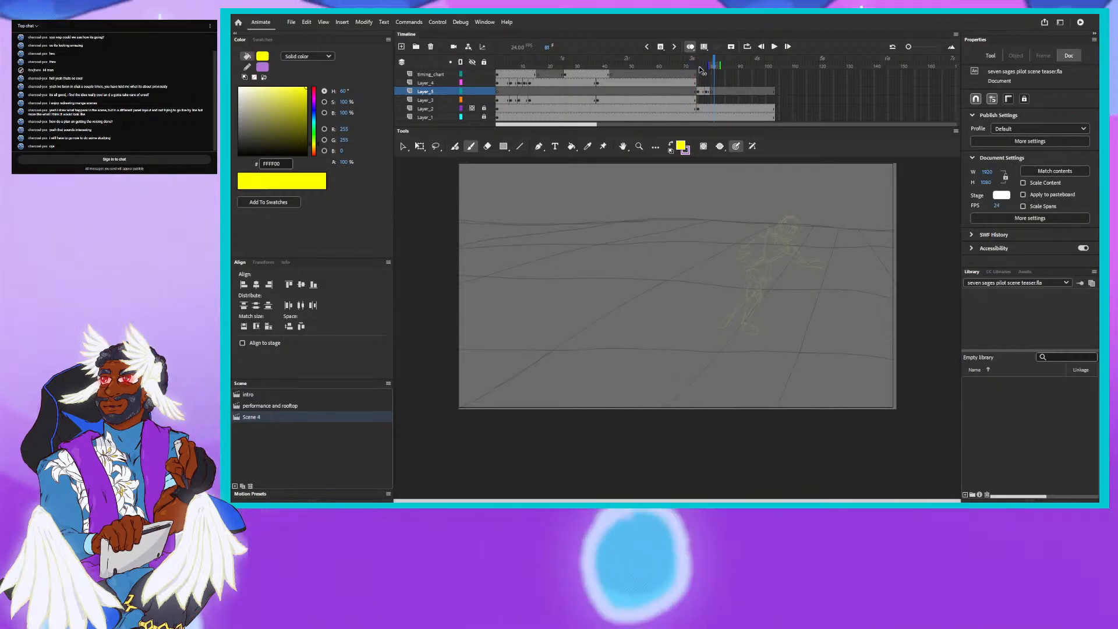
key(comma)
key(comma)
key(comma)
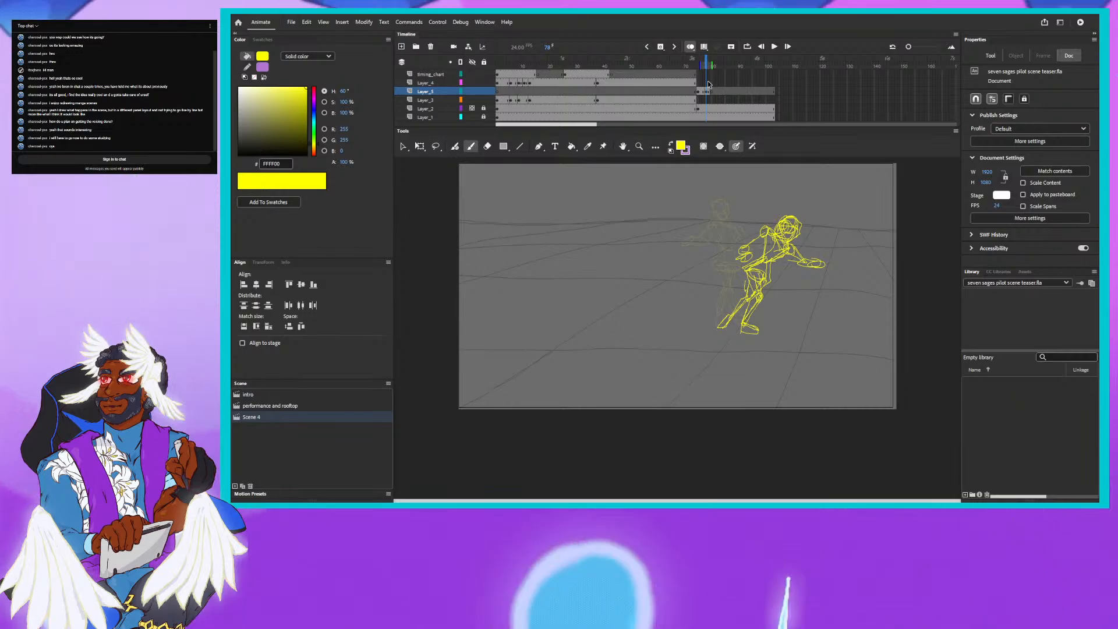
Insert a blank keyframe at frame 75 on the timing_chart layer and set the brush fill to cyan 00FFFF.
click(701, 75)
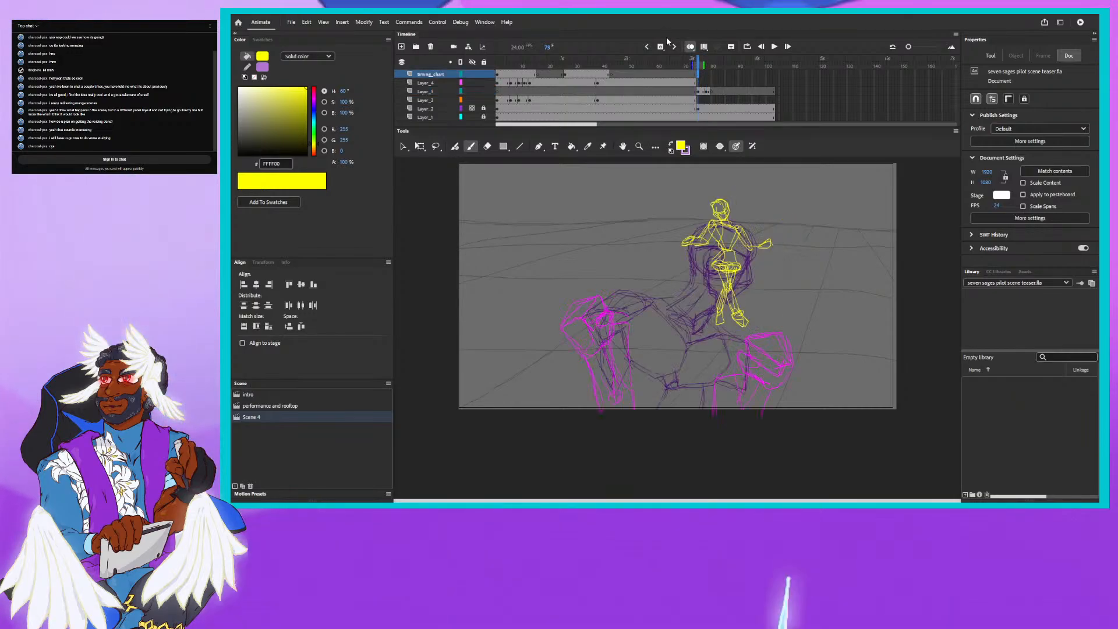
click(662, 47)
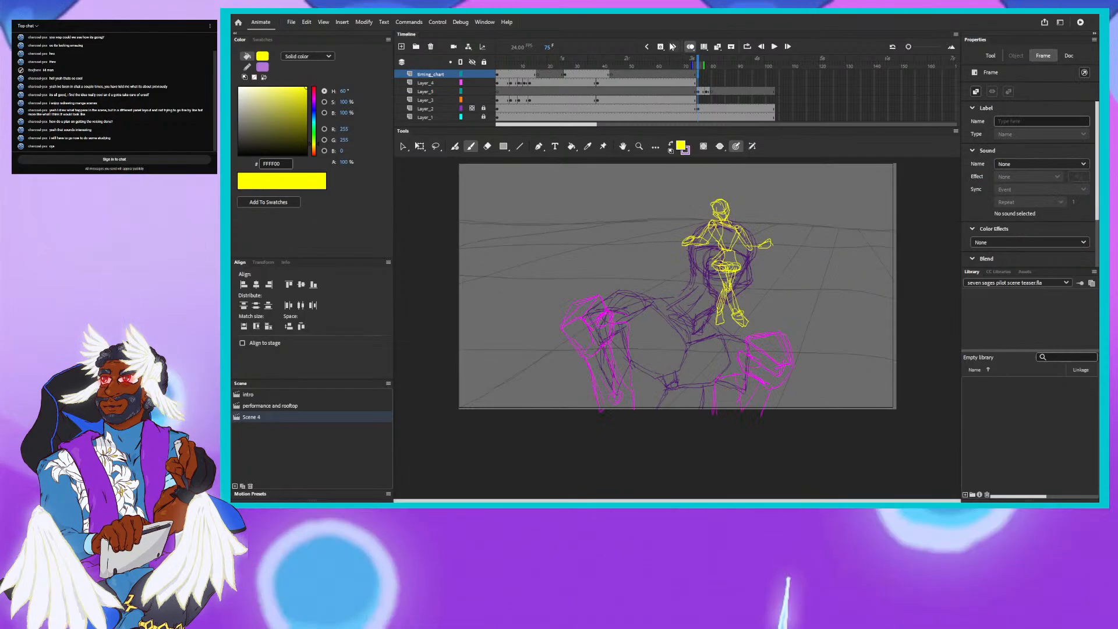
click(671, 144)
click(681, 146)
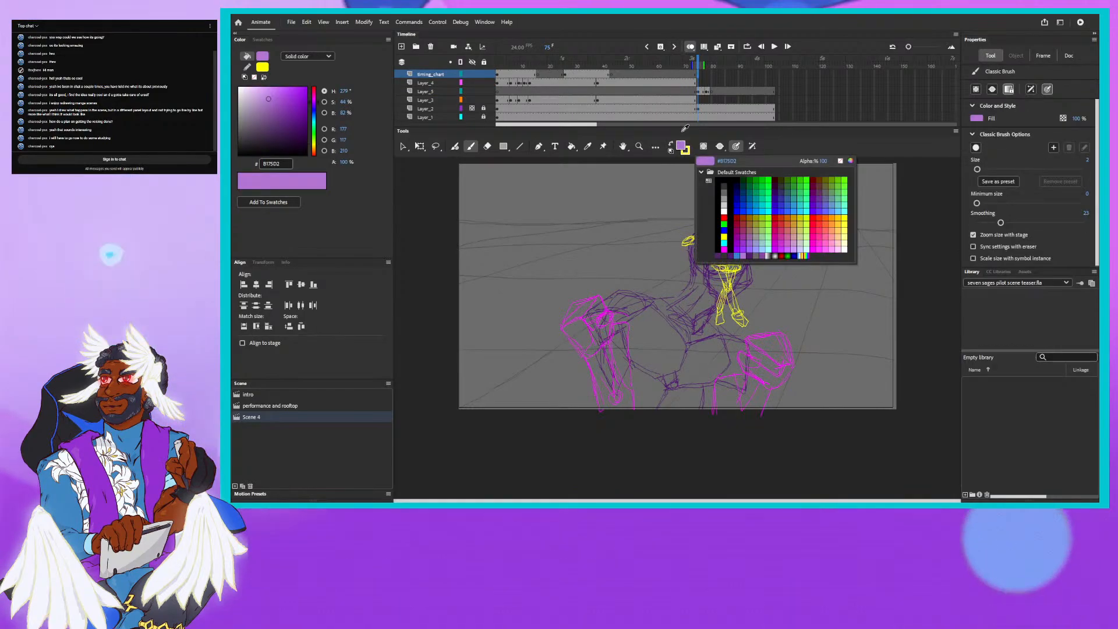
click(727, 239)
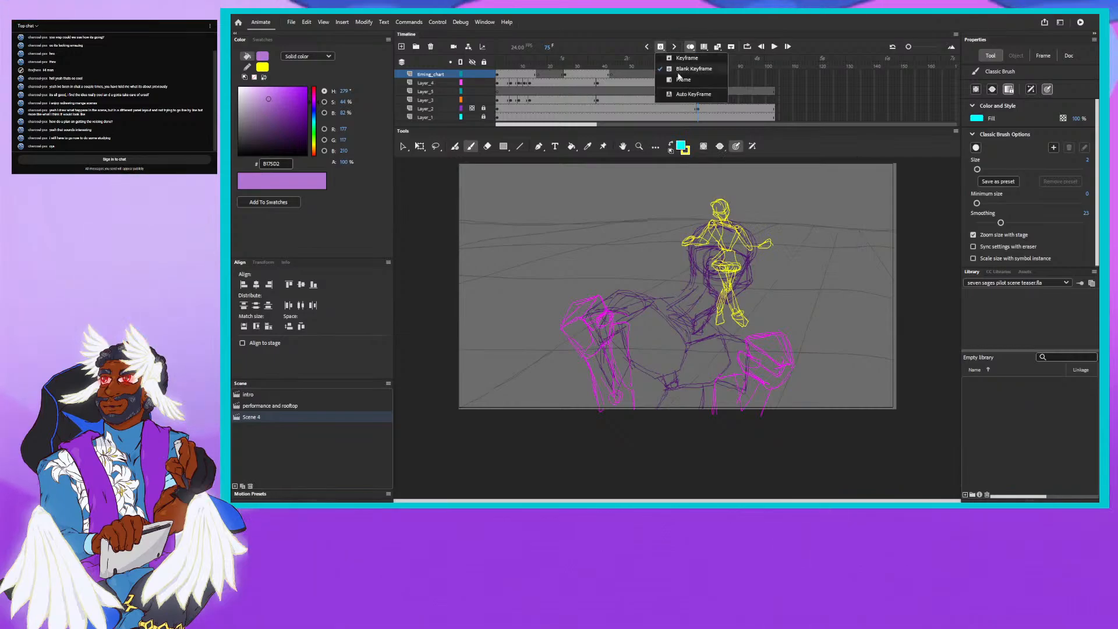
Insert frames on the timing_chart layer to extend it past frame 76, and return to frame 75.
click(679, 78)
click(680, 81)
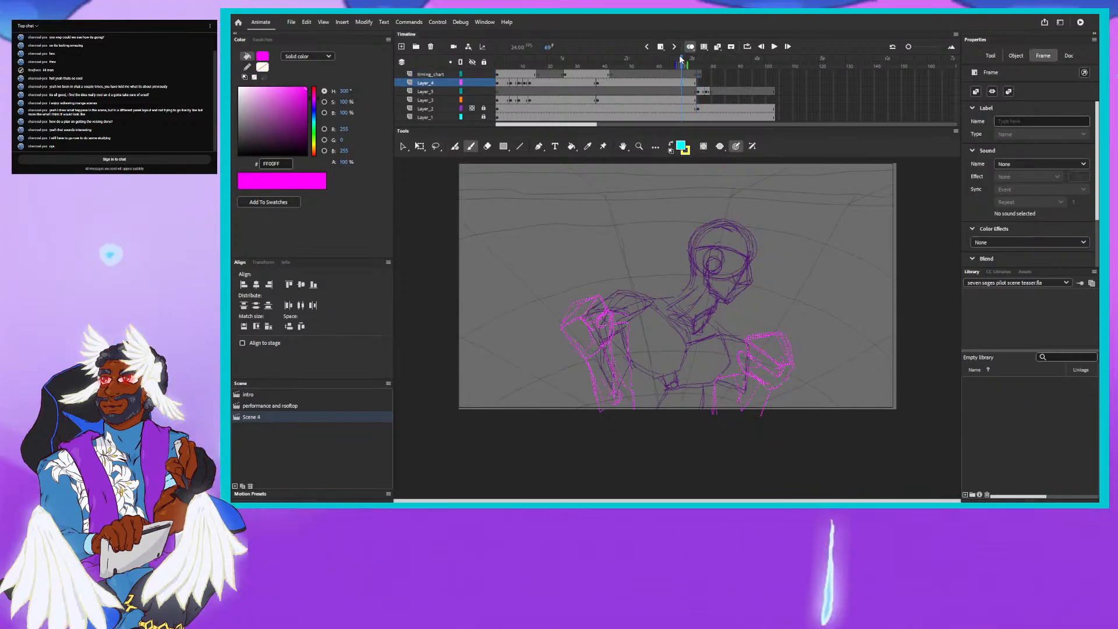
drag(679, 57, 701, 75)
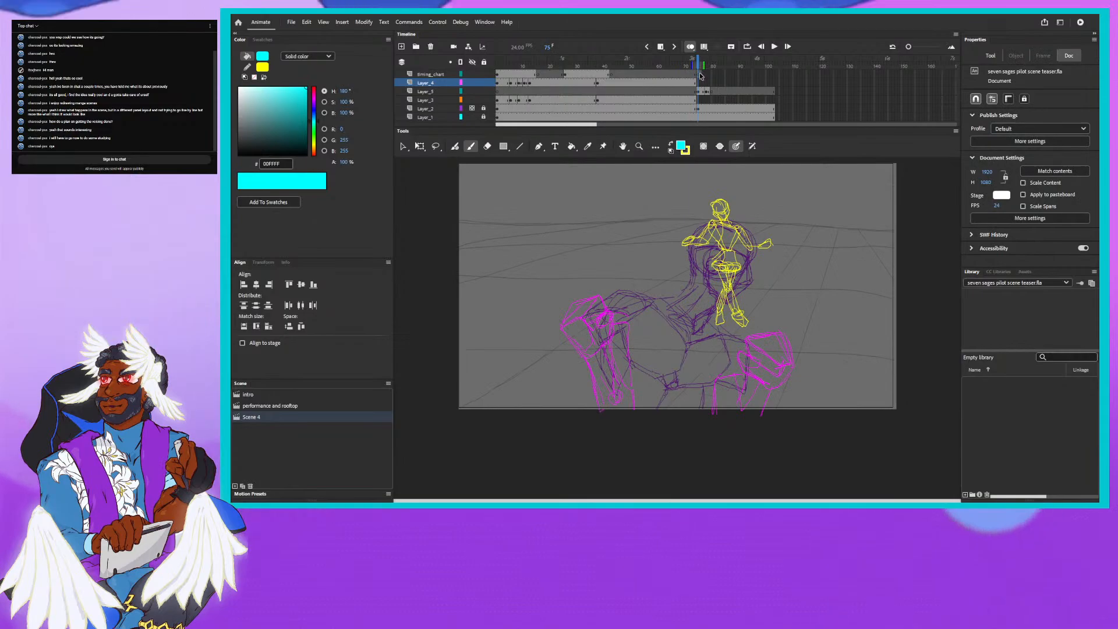
click(700, 75)
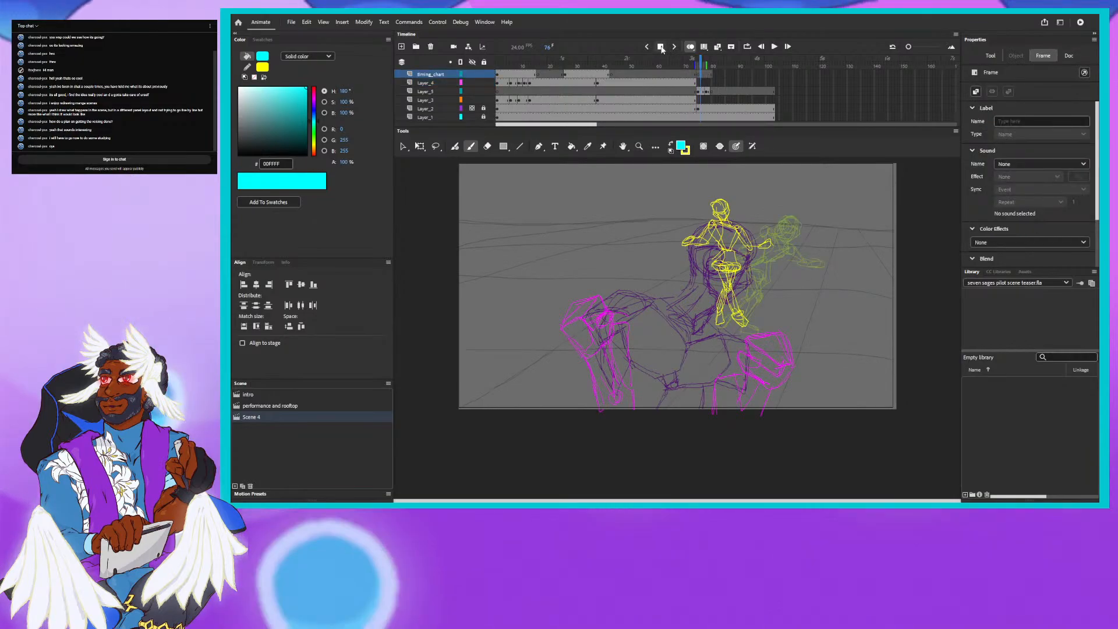
click(661, 49)
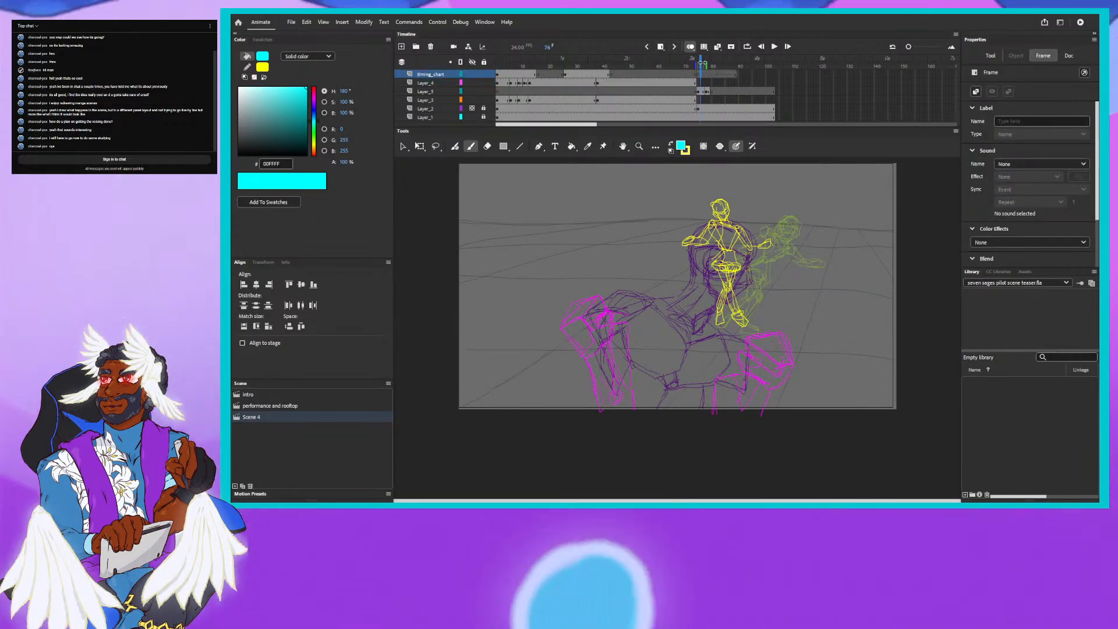
drag(689, 61, 702, 64)
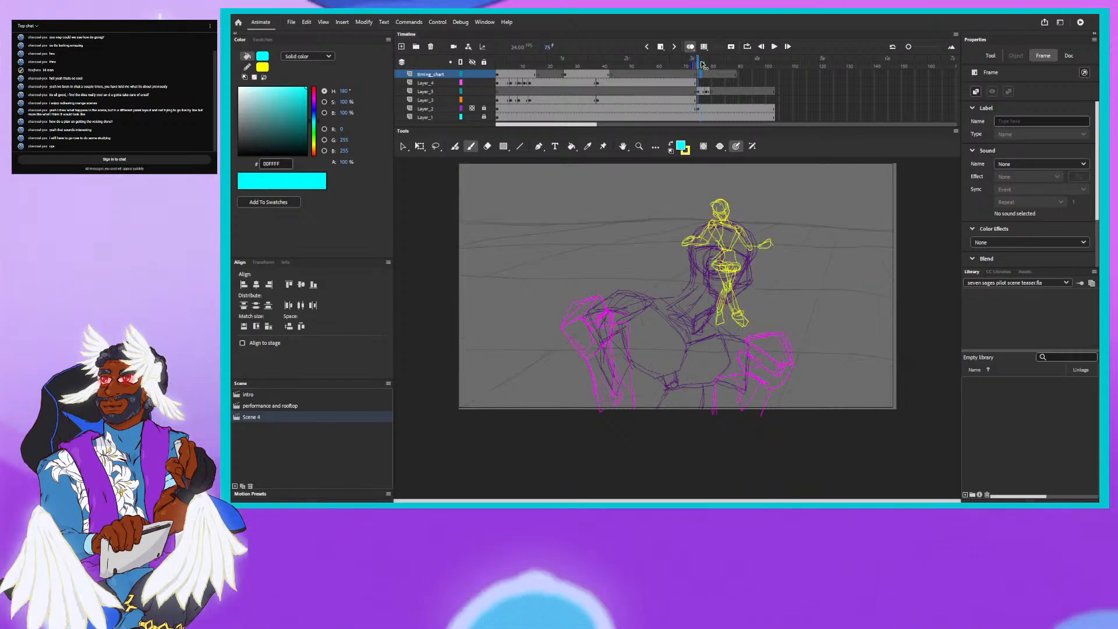
click(697, 59)
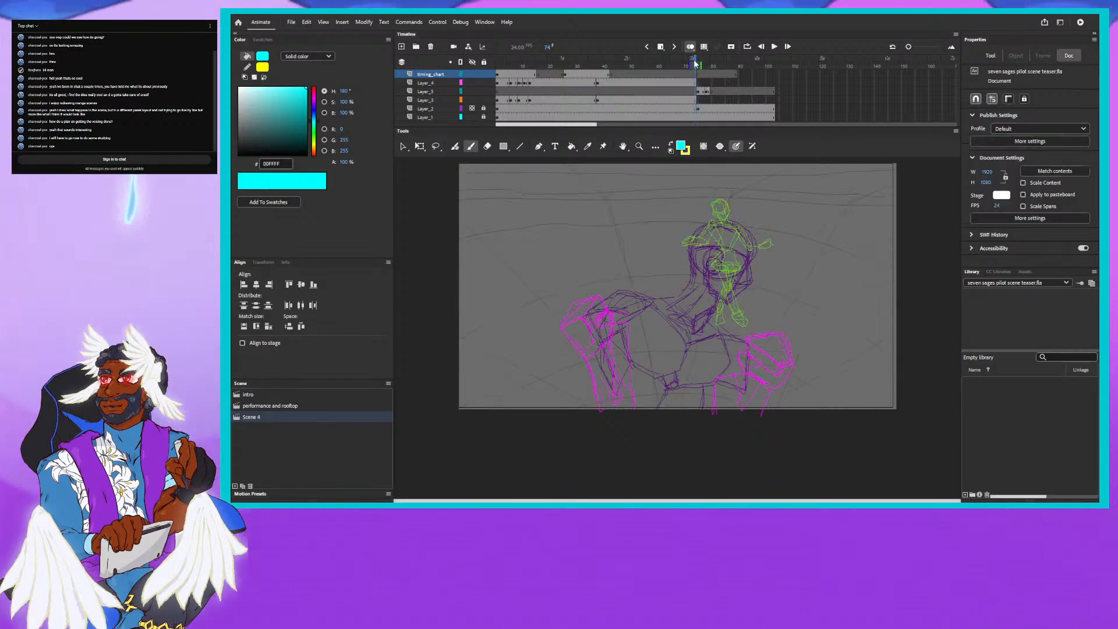
click(698, 62)
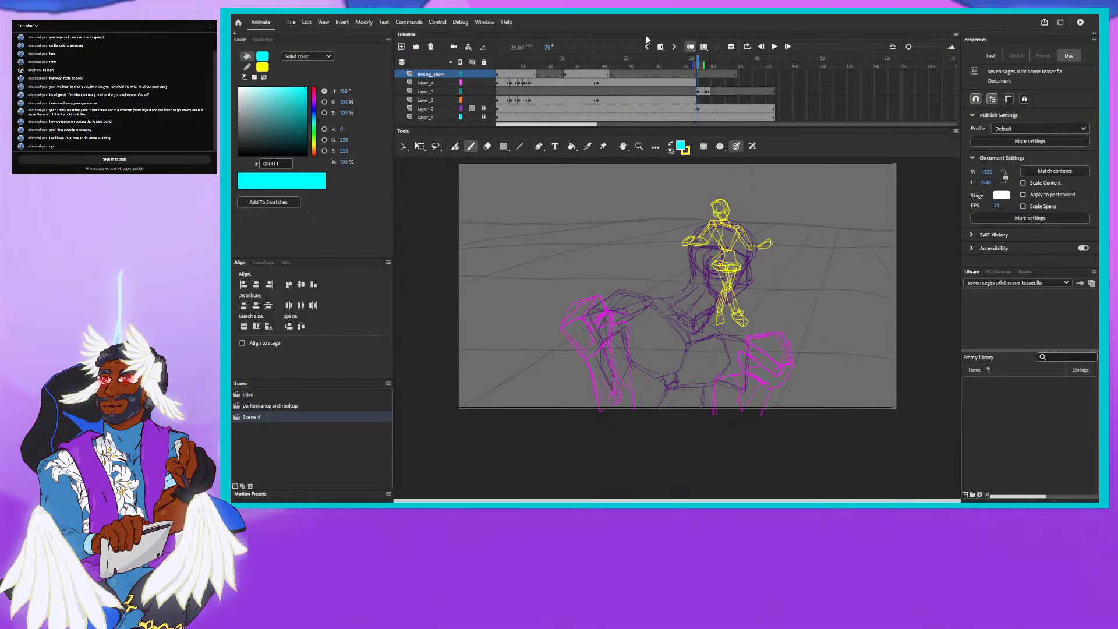
Turn off onion skinning and handwrite the cyan note "Landing, Have minor stumble, but pick self up" above the figure, with "SBS" beside it.
click(690, 48)
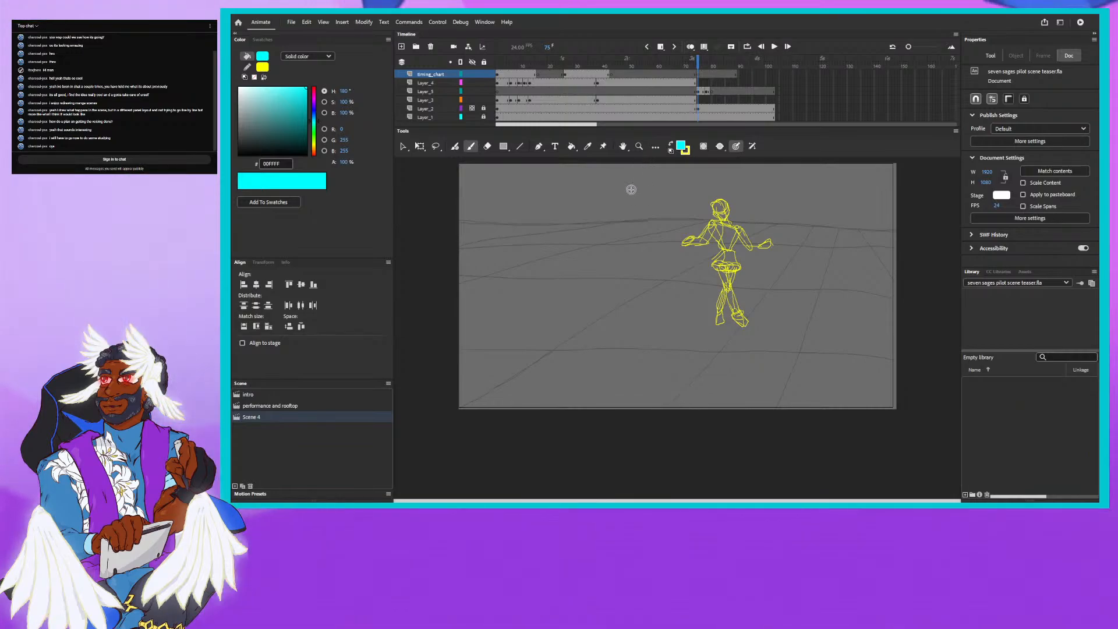
mouse_move(633, 184)
mouse_down()
mouse_move(639, 195)
mouse_move(672, 191)
mouse_up()
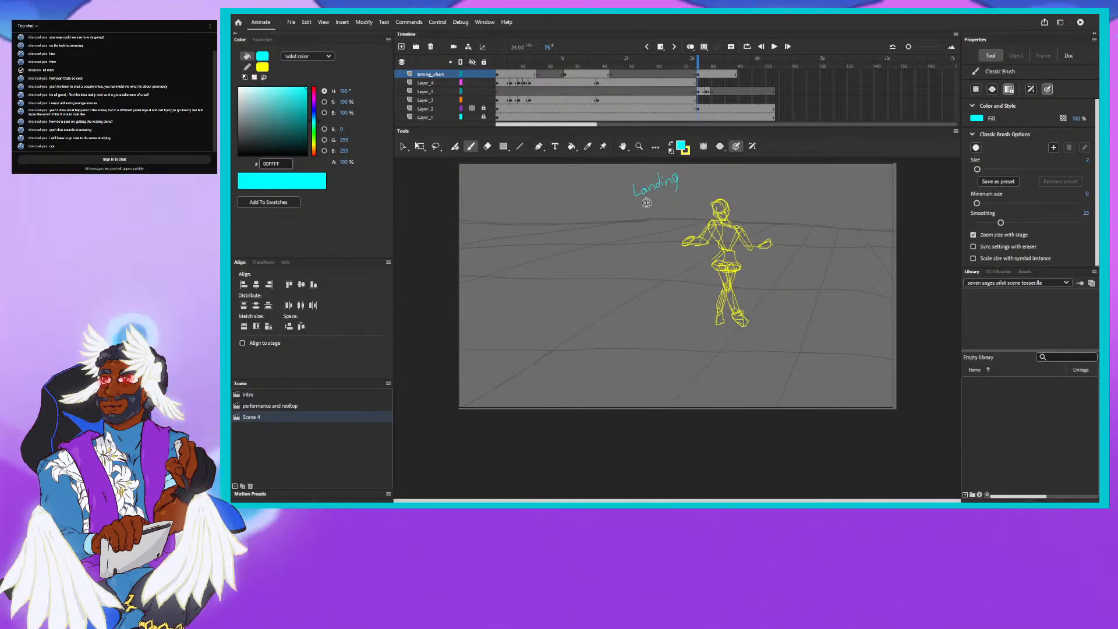
drag(652, 198, 653, 202)
drag(655, 200, 657, 204)
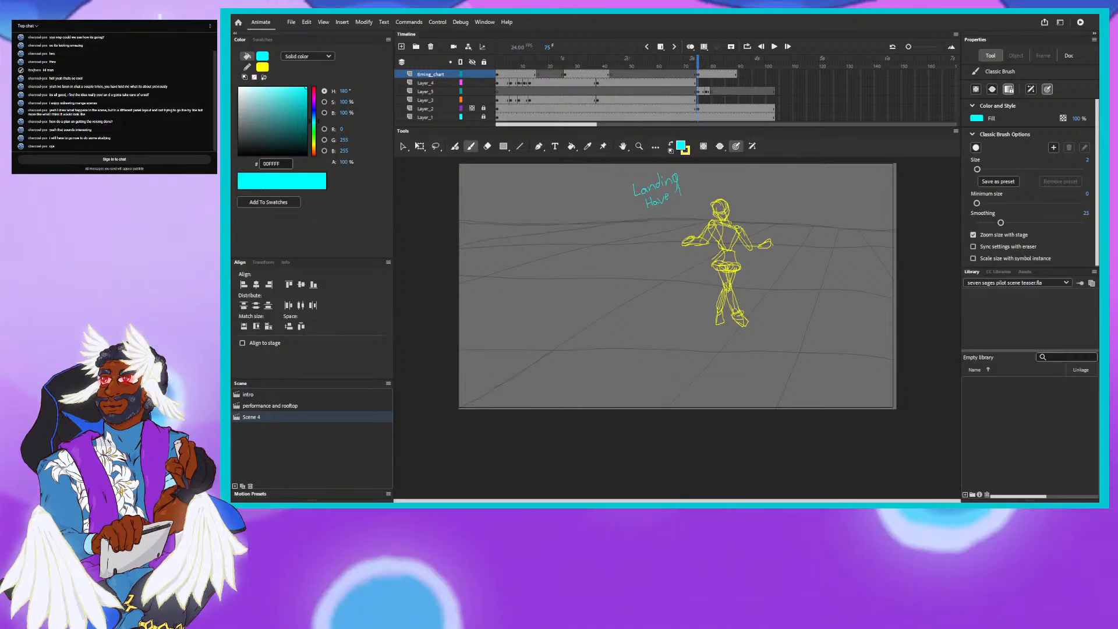
mouse_move(679, 183)
mouse_down()
mouse_move(681, 193)
mouse_move(763, 164)
mouse_up()
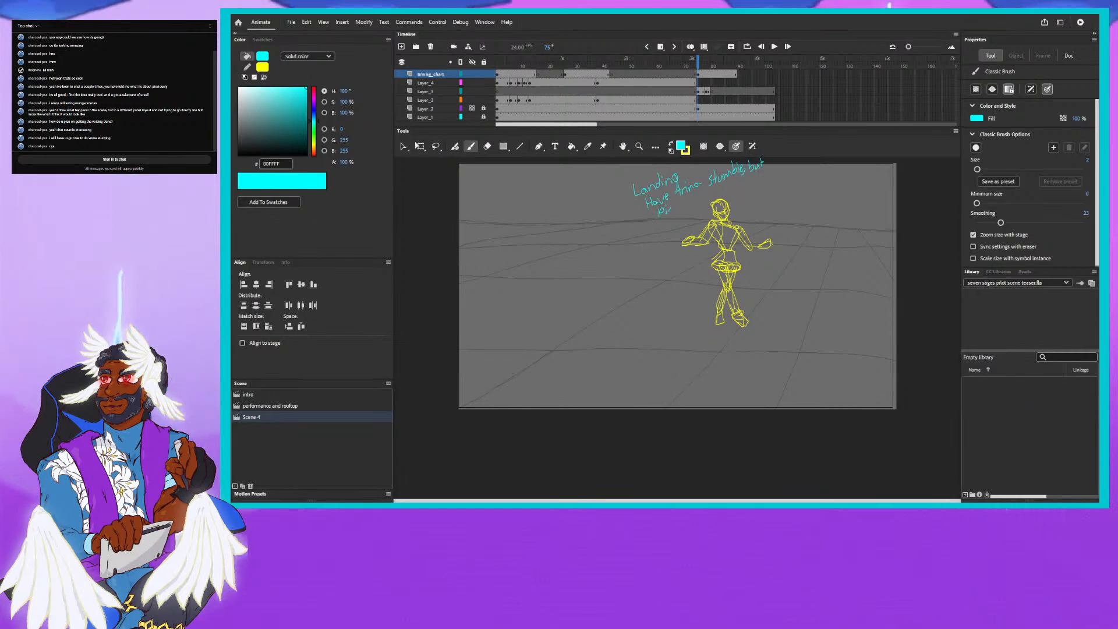
drag(671, 206, 719, 187)
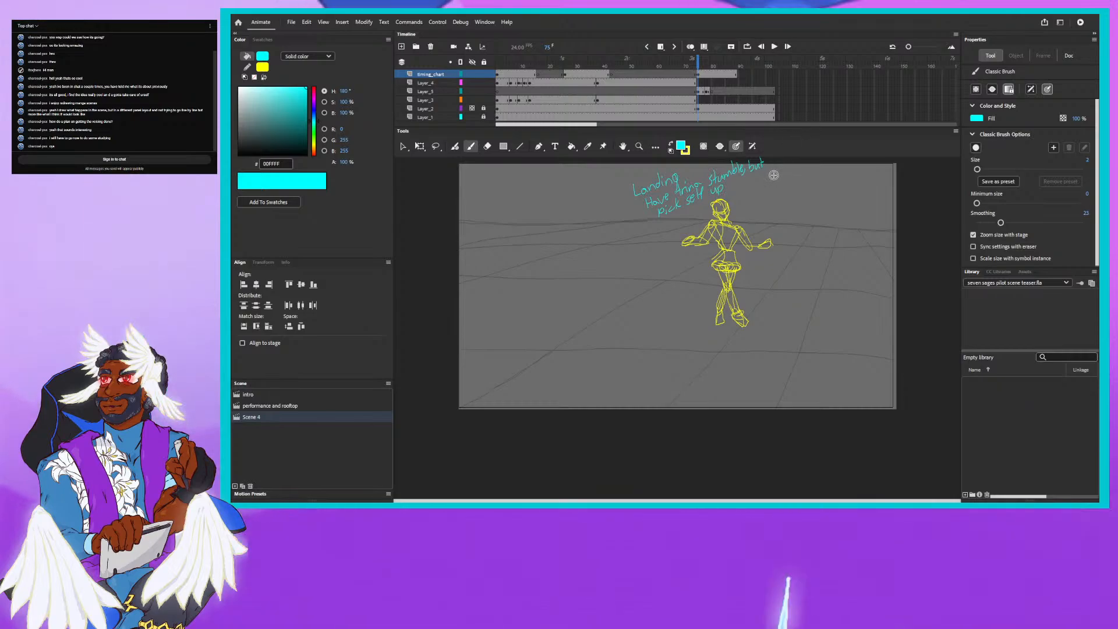
drag(771, 177, 784, 181)
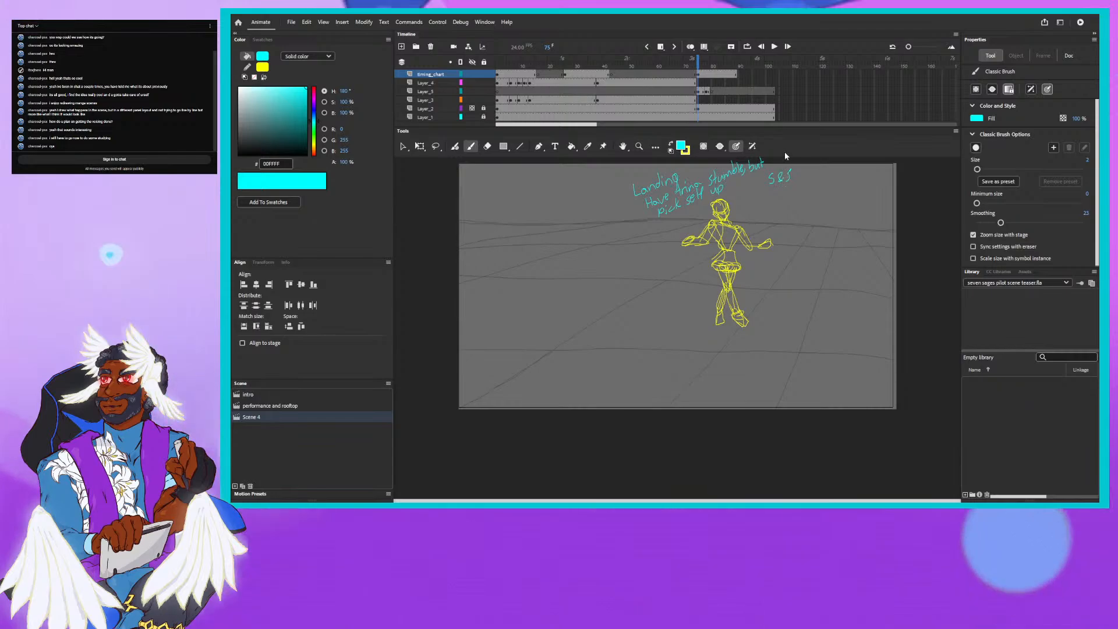